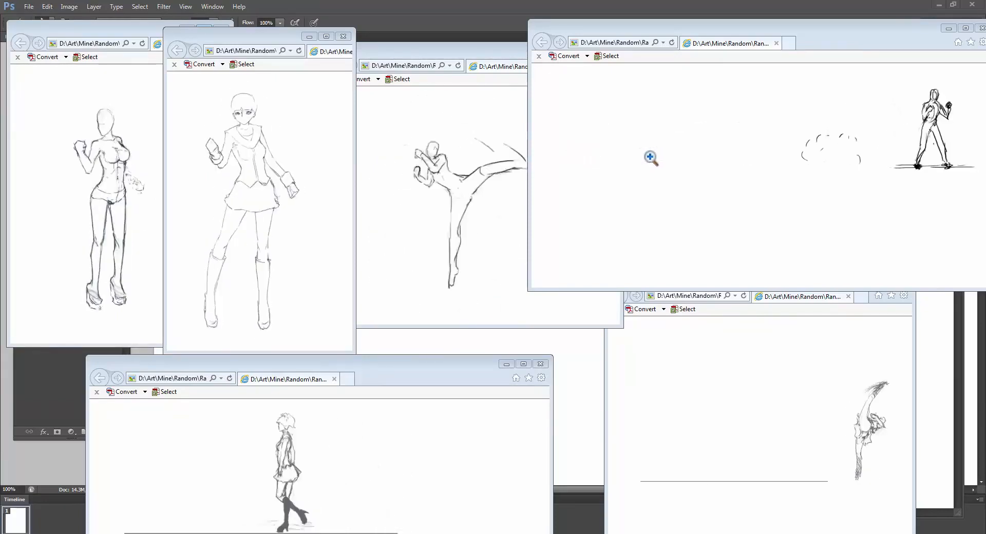
Clear the reference sketch windows from view and bring up the browser window with the spinning roundhouse kick video
{"action": "left_click", "coordinate": [550, 8]}
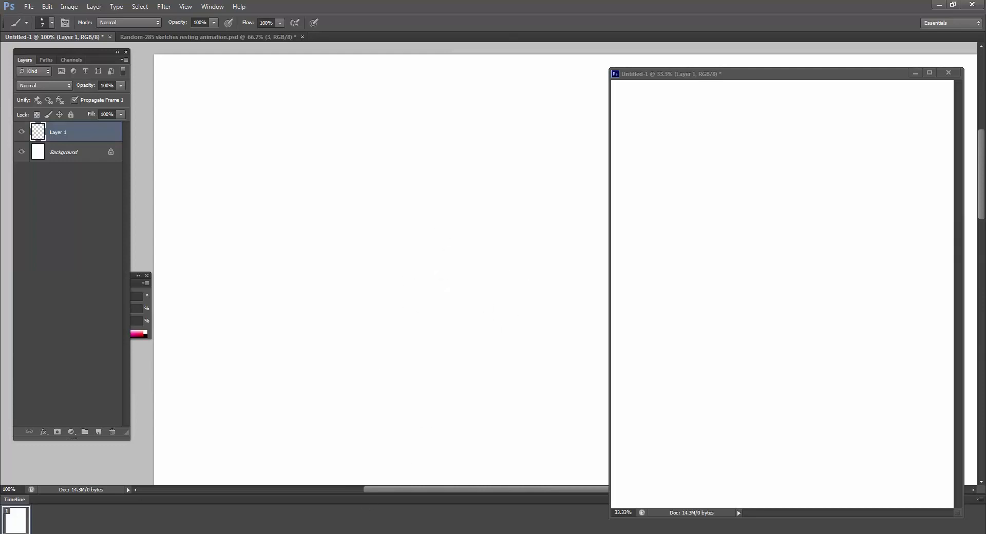
{"action": "mouse_move", "coordinate": [181, 533]}
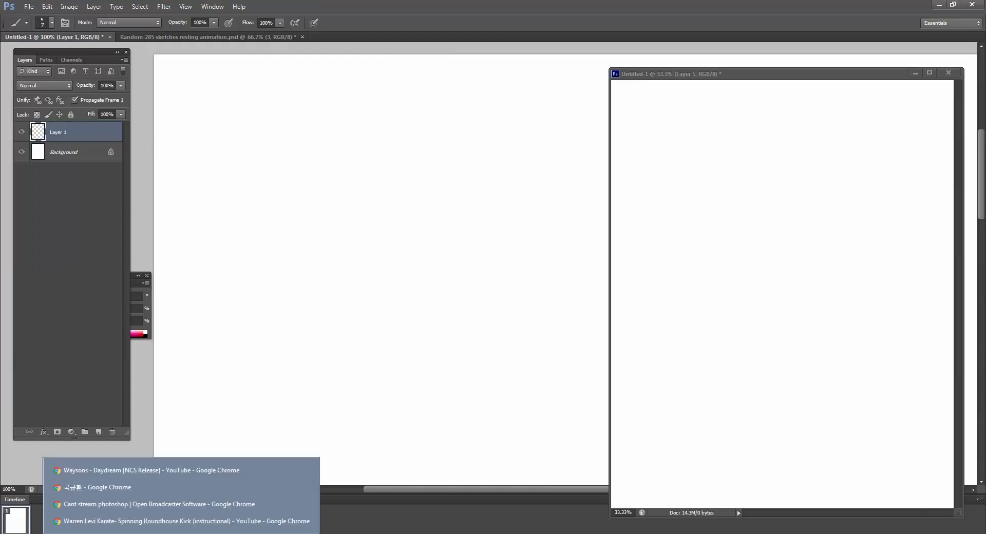
{"action": "left_click", "coordinate": [179, 521]}
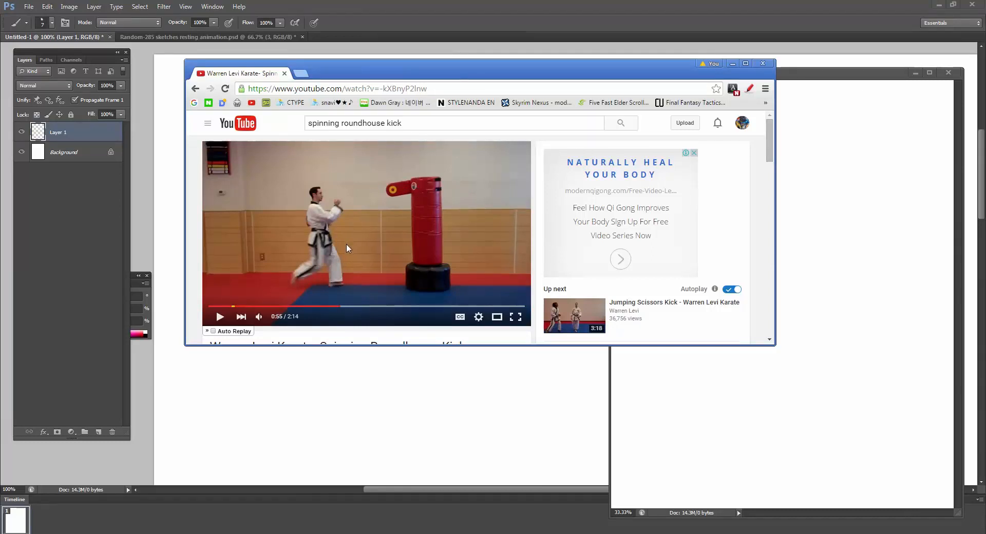
Replay the spinning roundhouse kick between about 0:55 and 0:57 several times to examine the stance, turn and landing
{"action": "left_click", "coordinate": [340, 270]}
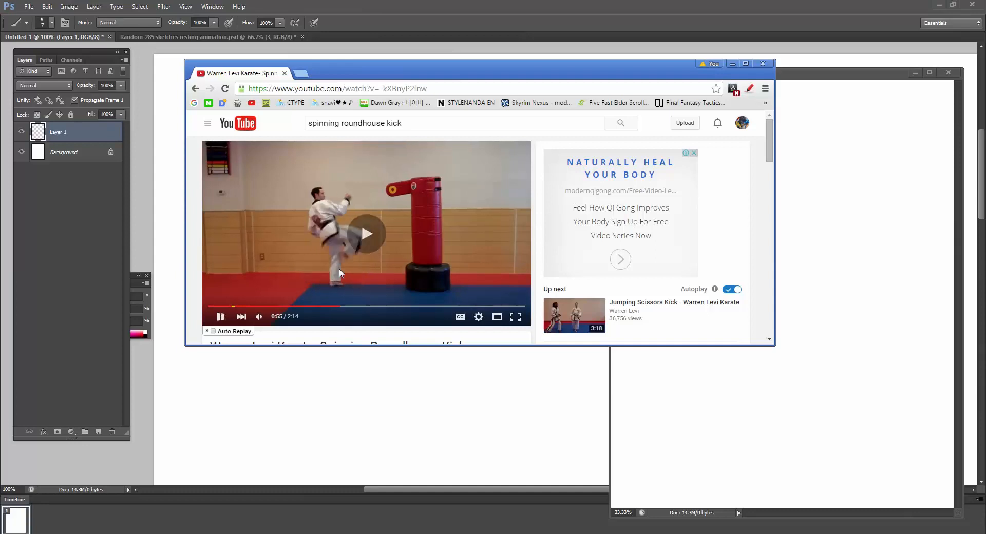
{"action": "left_click", "coordinate": [338, 270]}
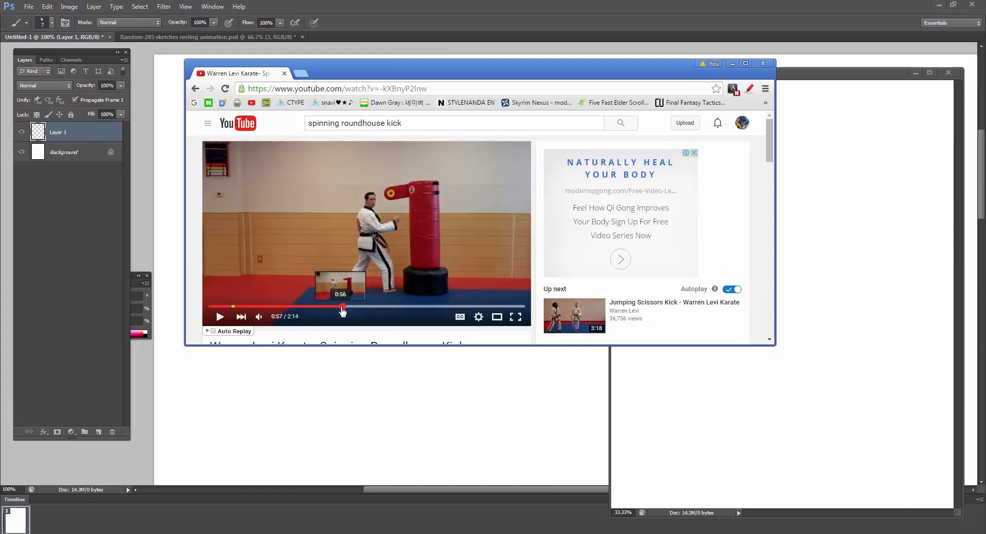
{"action": "left_click", "coordinate": [341, 308]}
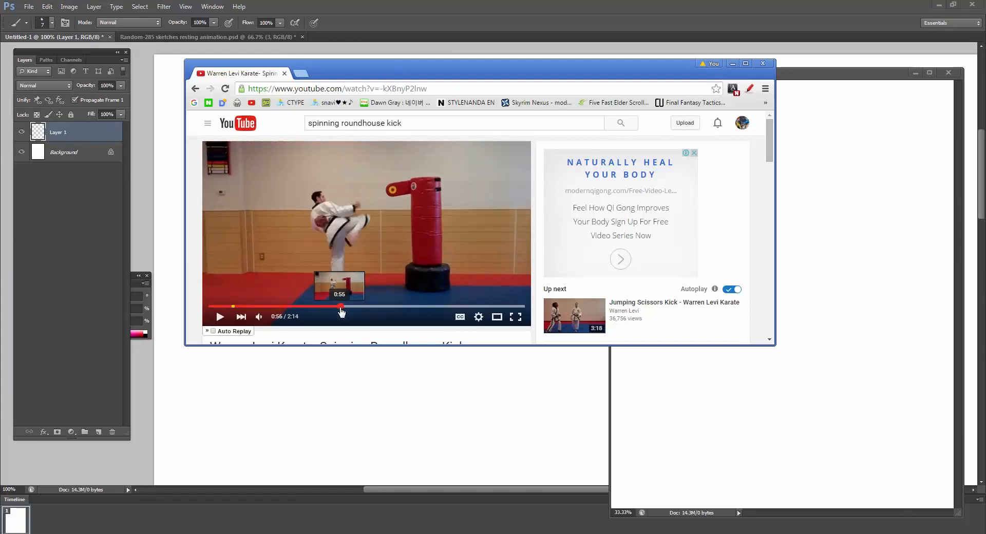
{"action": "left_click", "coordinate": [341, 307]}
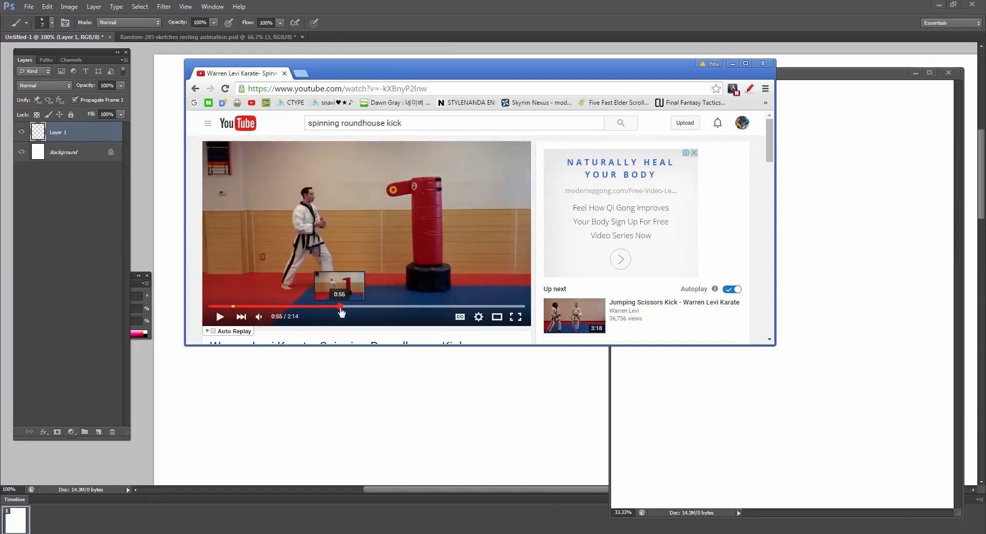
{"action": "left_click", "coordinate": [352, 254]}
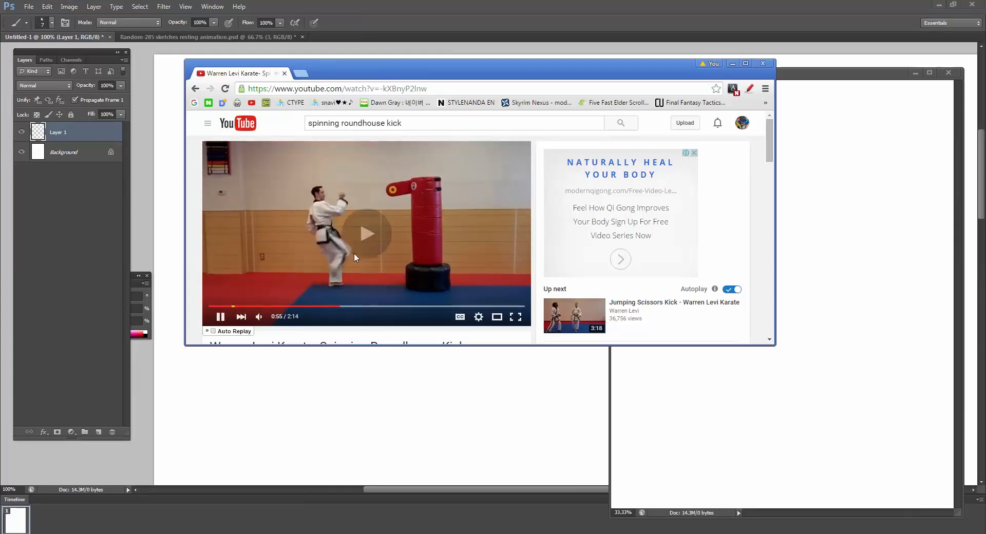
{"action": "left_click", "coordinate": [366, 240]}
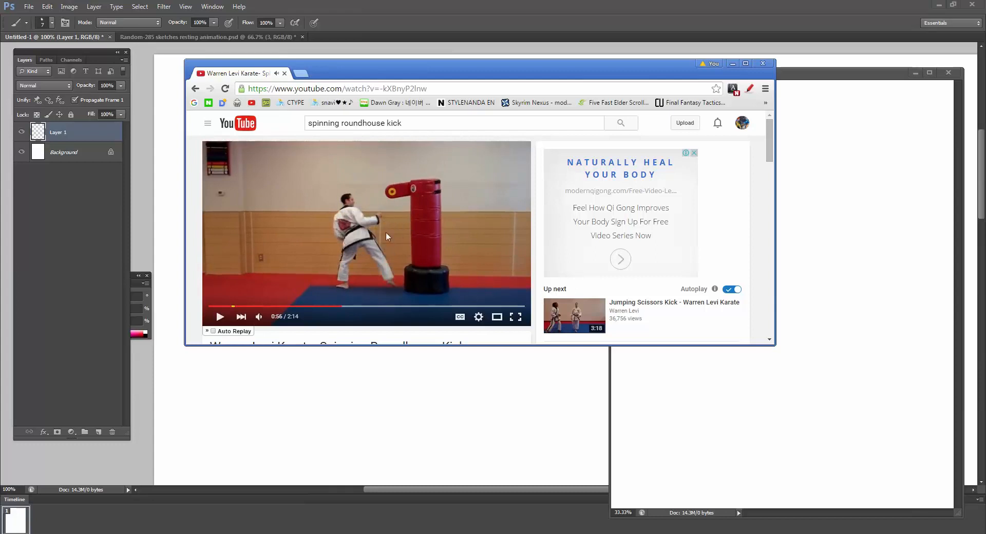
{"action": "left_click", "coordinate": [367, 260]}
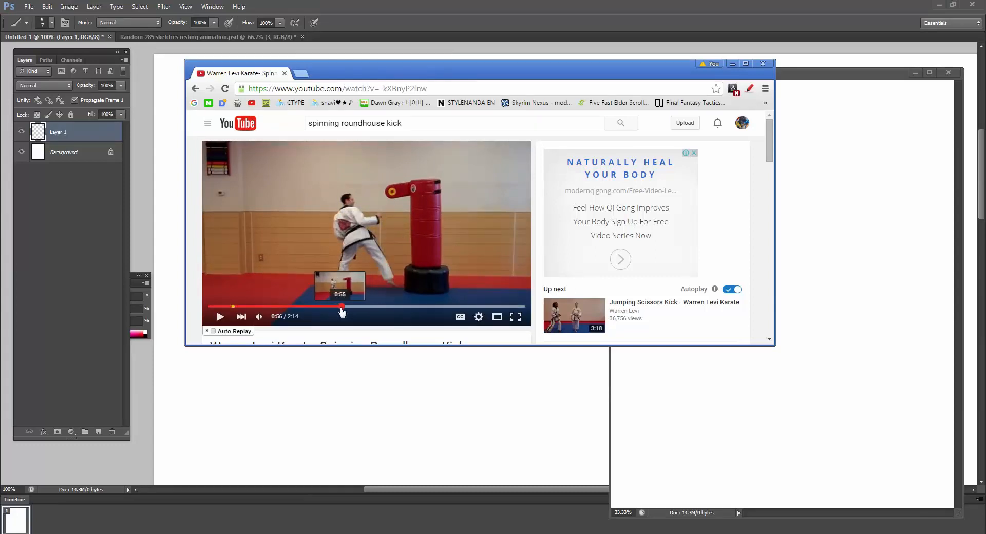
{"action": "left_click", "coordinate": [353, 239]}
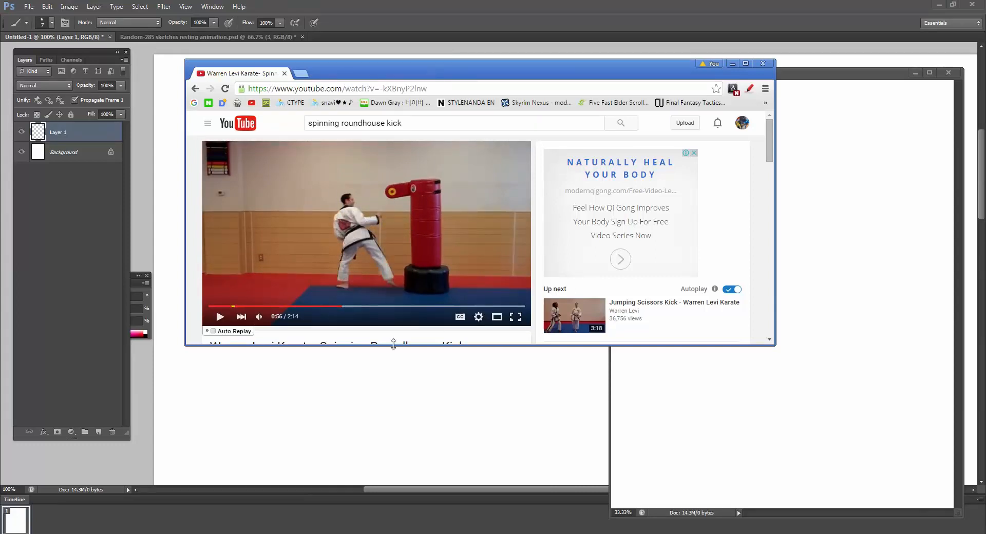
{"action": "left_click", "coordinate": [339, 306]}
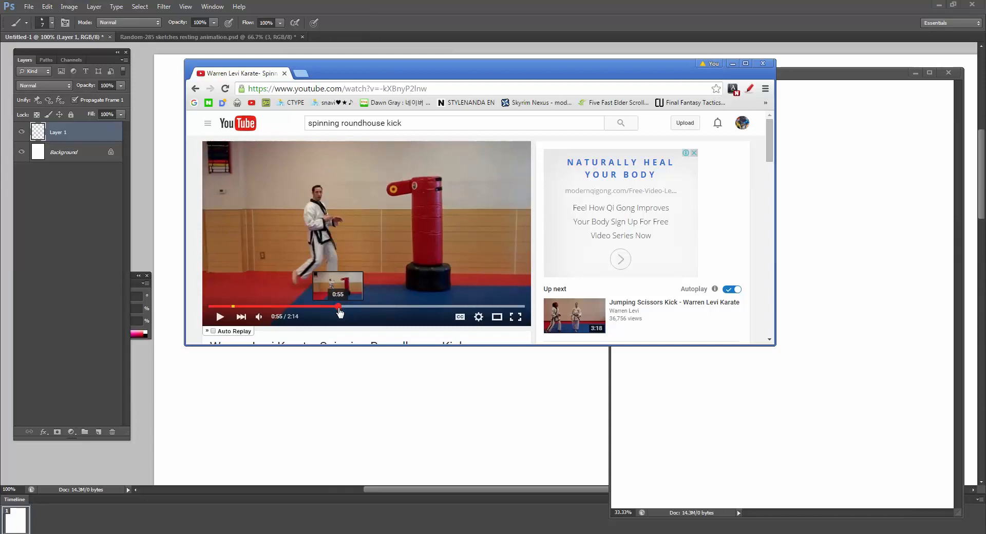
{"action": "left_click", "coordinate": [368, 230]}
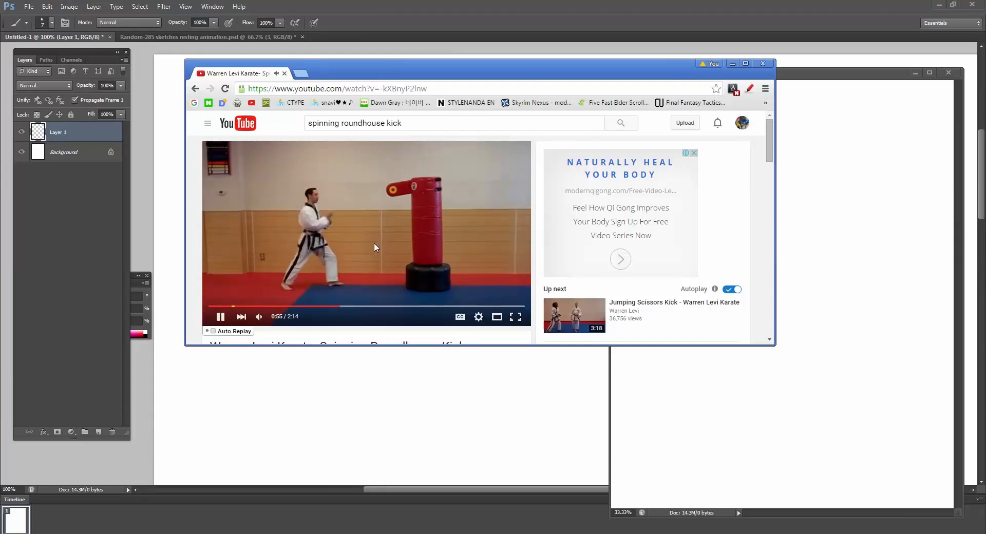
{"action": "left_click", "coordinate": [363, 248]}
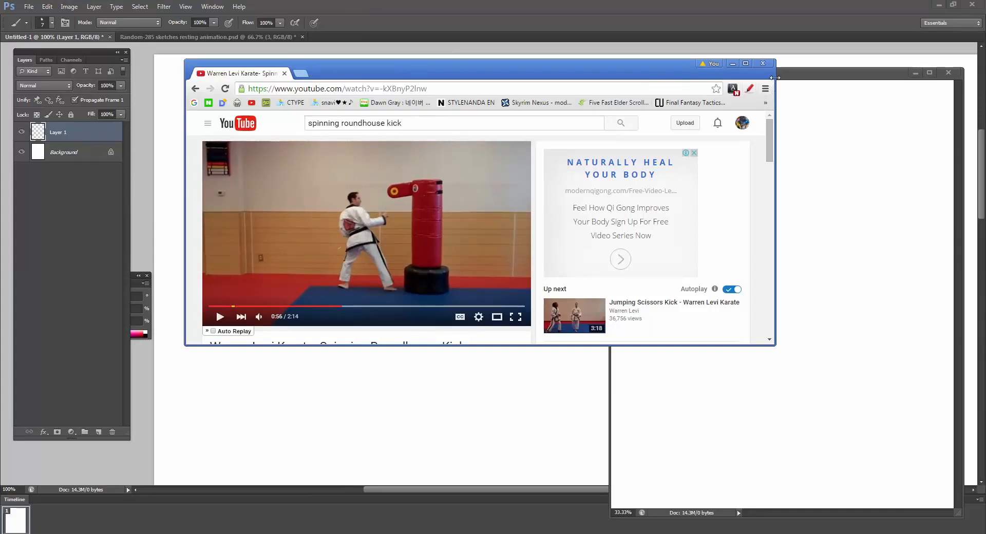
Narrow the browser window and move it away to uncover the drawing canvas
{"action": "left_click_drag", "start_coordinate": [774, 78], "coordinate": [584, 78]}
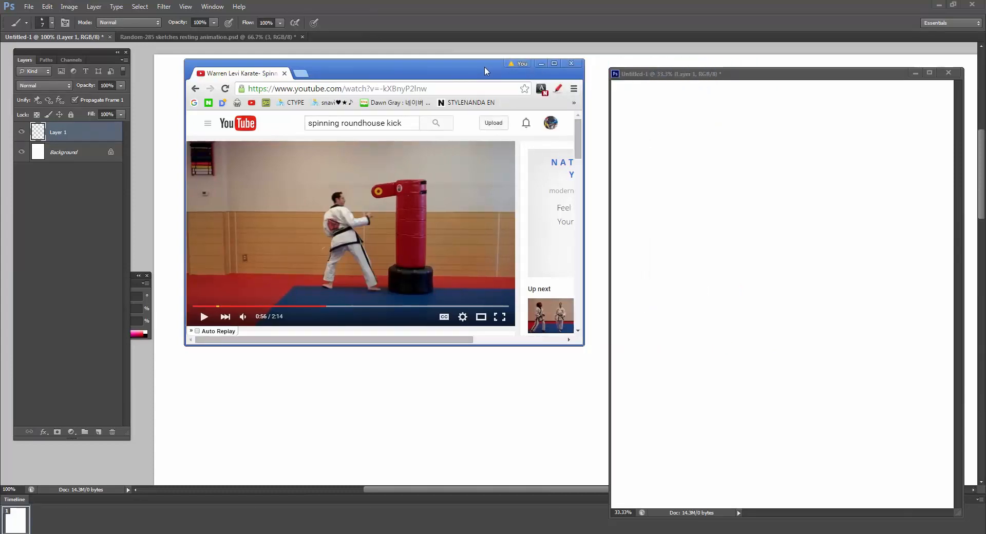
{"action": "left_click_drag", "start_coordinate": [485, 67], "coordinate": [0, 65]}
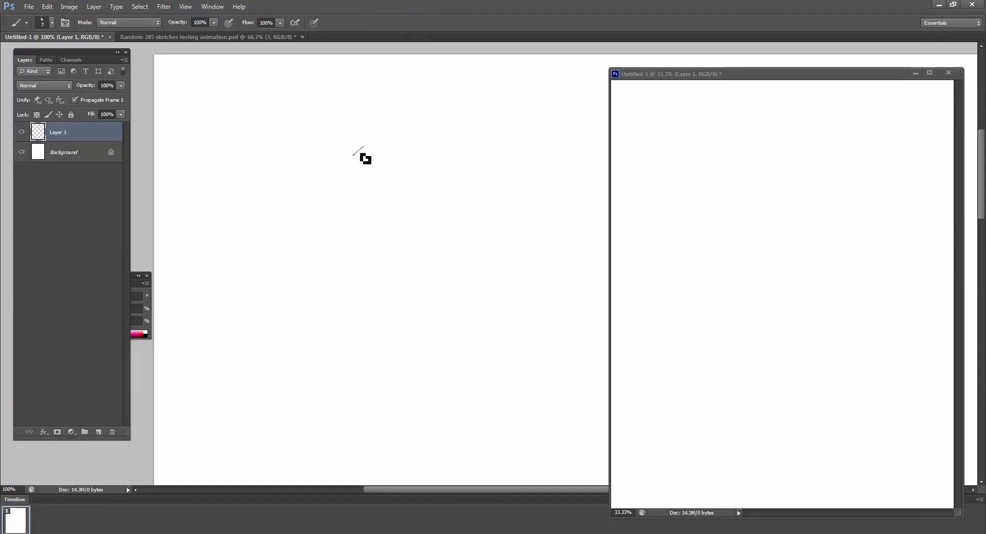
{"action": "mouse_move", "coordinate": [365, 159]}
{"action": "left_mouse_down"}
{"action": "mouse_move", "coordinate": [368, 209]}
{"action": "mouse_move", "coordinate": [356, 171]}
{"action": "mouse_move", "coordinate": [354, 190]}
{"action": "mouse_move", "coordinate": [386, 240]}
{"action": "mouse_move", "coordinate": [344, 256]}
{"action": "mouse_move", "coordinate": [395, 257]}
{"action": "mouse_move", "coordinate": [349, 255]}
{"action": "mouse_move", "coordinate": [345, 318]}
{"action": "mouse_move", "coordinate": [346, 281]}
{"action": "mouse_move", "coordinate": [430, 306]}
{"action": "mouse_move", "coordinate": [394, 247]}
{"action": "mouse_move", "coordinate": [410, 240]}
{"action": "mouse_move", "coordinate": [358, 177]}
{"action": "mouse_move", "coordinate": [391, 177]}
{"action": "mouse_move", "coordinate": [361, 174]}
{"action": "mouse_move", "coordinate": [352, 142]}
{"action": "mouse_move", "coordinate": [374, 152]}
{"action": "mouse_move", "coordinate": [351, 147]}
{"action": "mouse_move", "coordinate": [523, 150]}
{"action": "left_mouse_up"}
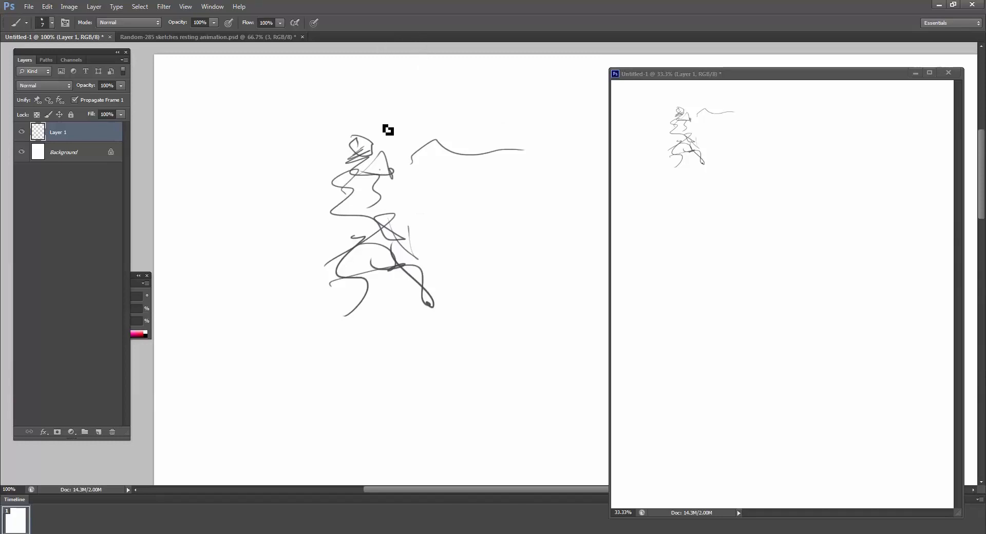
{"action": "key", "text": "e"}
{"action": "key", "text": "bracketright"}
{"action": "key", "text": "bracketright"}
{"action": "key", "text": "bracketright"}
{"action": "key", "text": "bracketright"}
{"action": "key", "text": "bracketright"}
{"action": "key", "text": "bracketright"}
{"action": "key", "text": "bracketright"}
{"action": "key", "text": "bracketright"}
{"action": "key", "text": "bracketright"}
{"action": "mouse_move", "coordinate": [355, 137]}
{"action": "left_mouse_down"}
{"action": "mouse_move", "coordinate": [364, 151]}
{"action": "mouse_move", "coordinate": [437, 118]}
{"action": "mouse_move", "coordinate": [344, 294]}
{"action": "left_mouse_up"}
{"action": "key", "text": "b"}
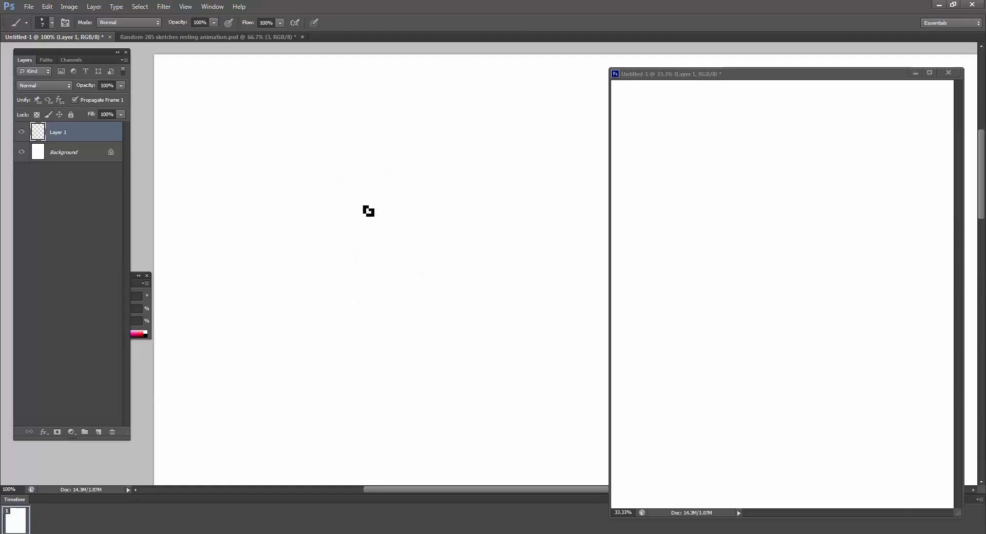
{"action": "key", "text": "alt+Tab"}
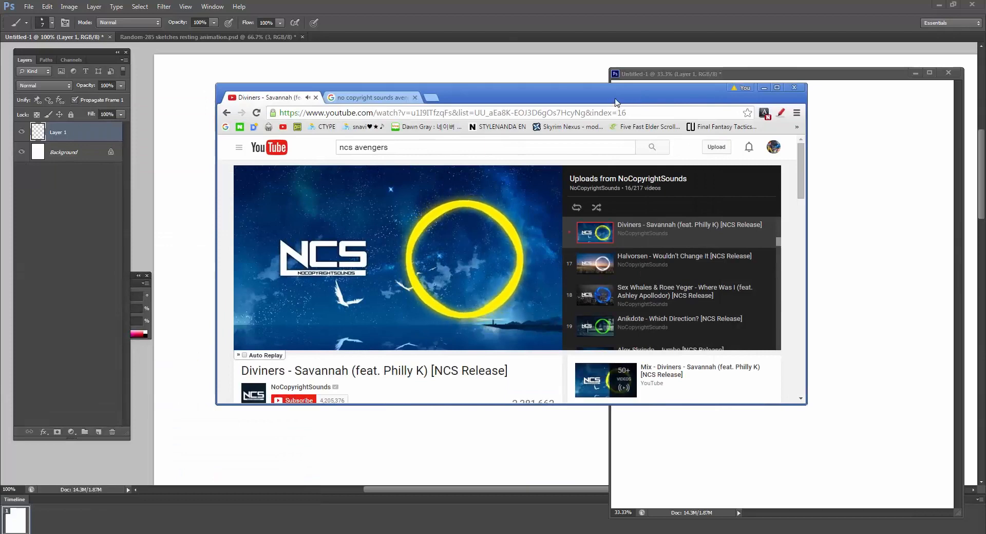
{"action": "left_click_drag", "start_coordinate": [616, 104], "coordinate": [581, 101]}
{"action": "key", "text": "alt+Tab"}
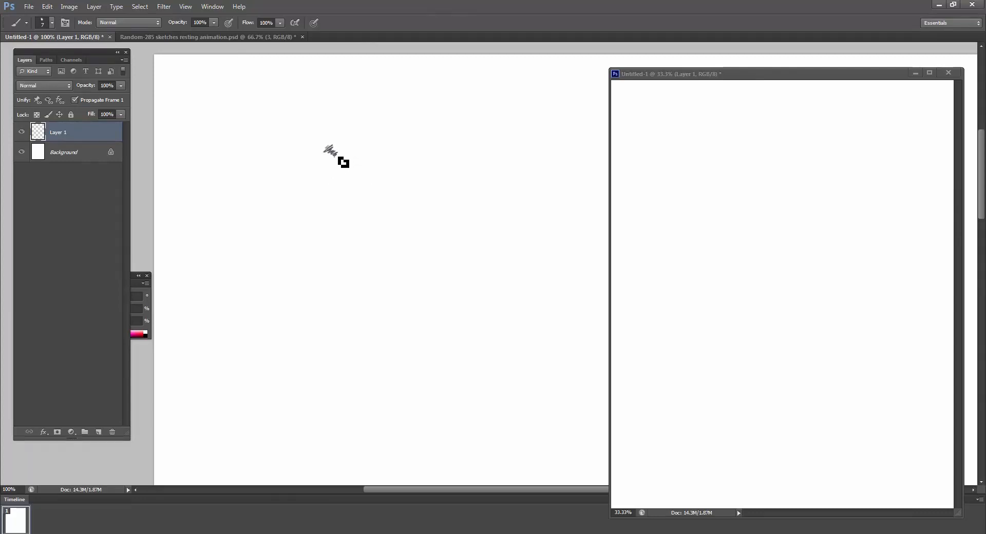
Scribble a small fighter in a wide fighting stance on Layer 1 and enlarge the second document view to 50%
{"action": "mouse_move", "coordinate": [340, 160]}
{"action": "left_mouse_down"}
{"action": "mouse_move", "coordinate": [334, 169]}
{"action": "mouse_move", "coordinate": [336, 157]}
{"action": "mouse_move", "coordinate": [351, 167]}
{"action": "mouse_move", "coordinate": [330, 189]}
{"action": "mouse_move", "coordinate": [362, 196]}
{"action": "left_mouse_up"}
{"action": "mouse_move", "coordinate": [331, 165]}
{"action": "left_mouse_down"}
{"action": "mouse_move", "coordinate": [350, 164]}
{"action": "mouse_move", "coordinate": [330, 209]}
{"action": "mouse_move", "coordinate": [357, 202]}
{"action": "left_mouse_up"}
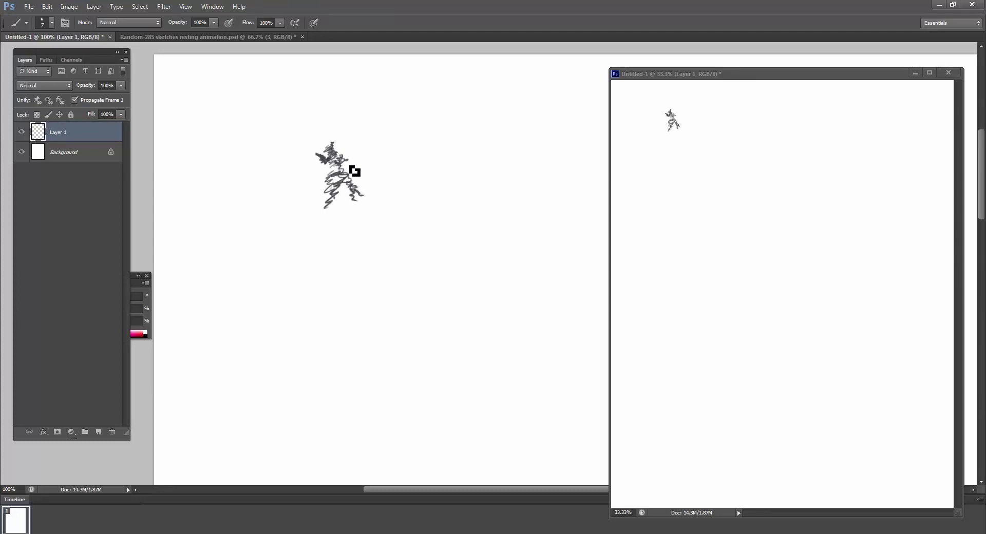
{"action": "key", "text": "z"}
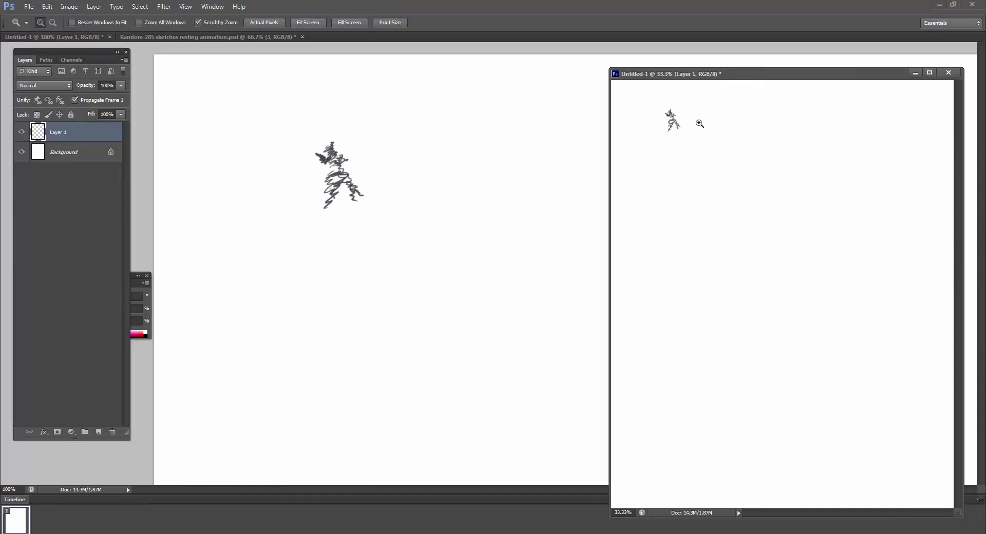
{"action": "left_click", "coordinate": [700, 124]}
{"action": "left_click", "coordinate": [339, 149]}
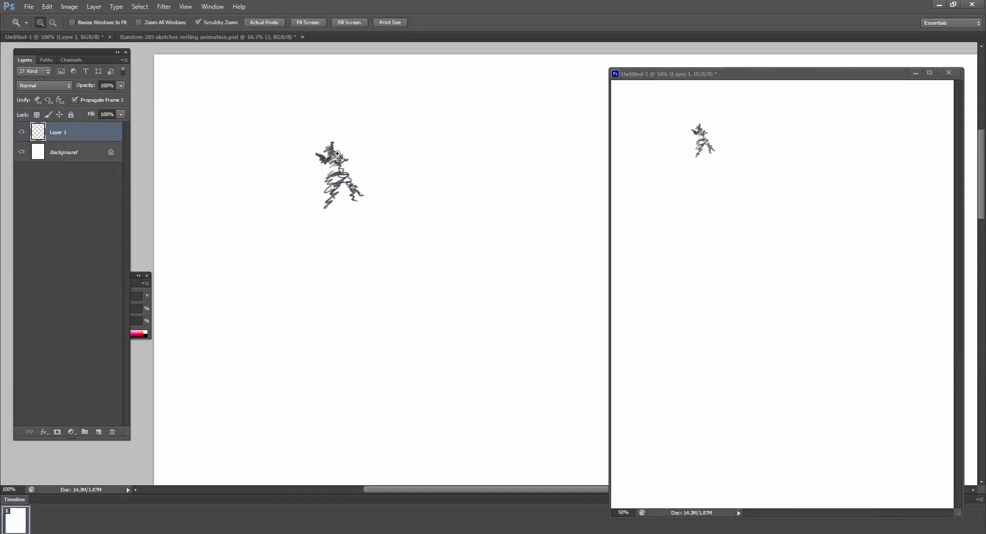
{"action": "left_click", "coordinate": [337, 153]}
{"action": "left_click", "coordinate": [348, 186], "text": "alt"}
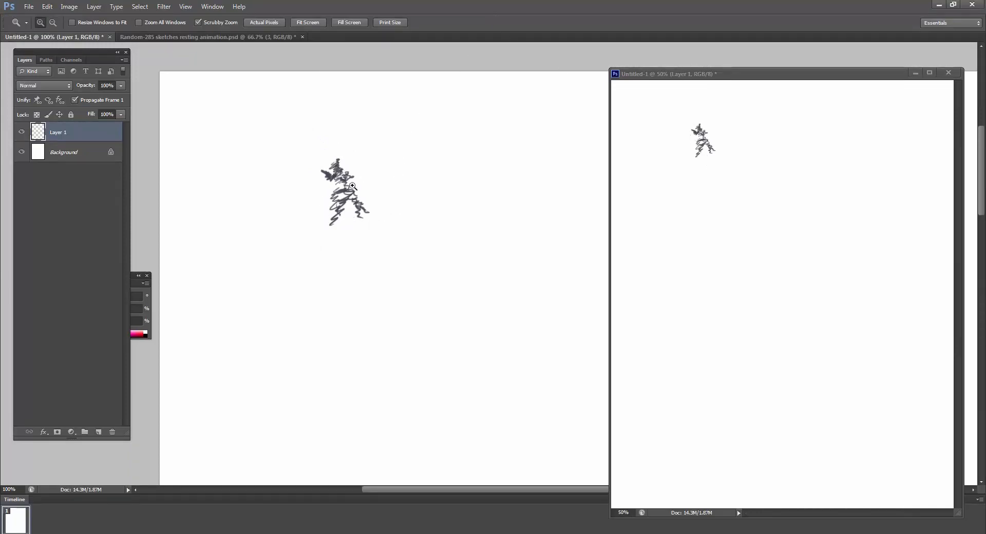
Lighten the scribbled fighter with the Eraser and draw cleaner head, arm, torso and leg lines over it with the Brush
{"action": "key", "text": "e"}
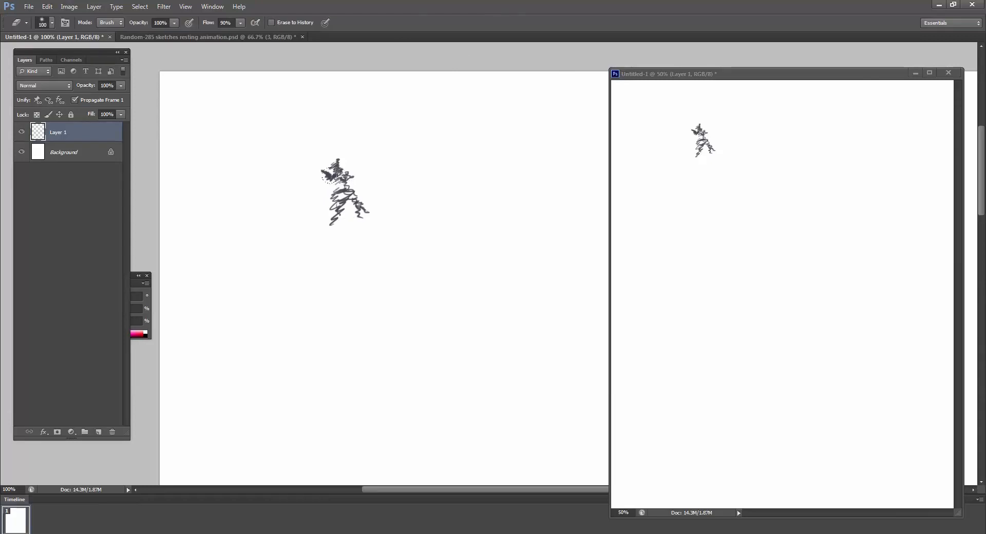
{"action": "left_click", "coordinate": [341, 172]}
{"action": "key", "text": "b"}
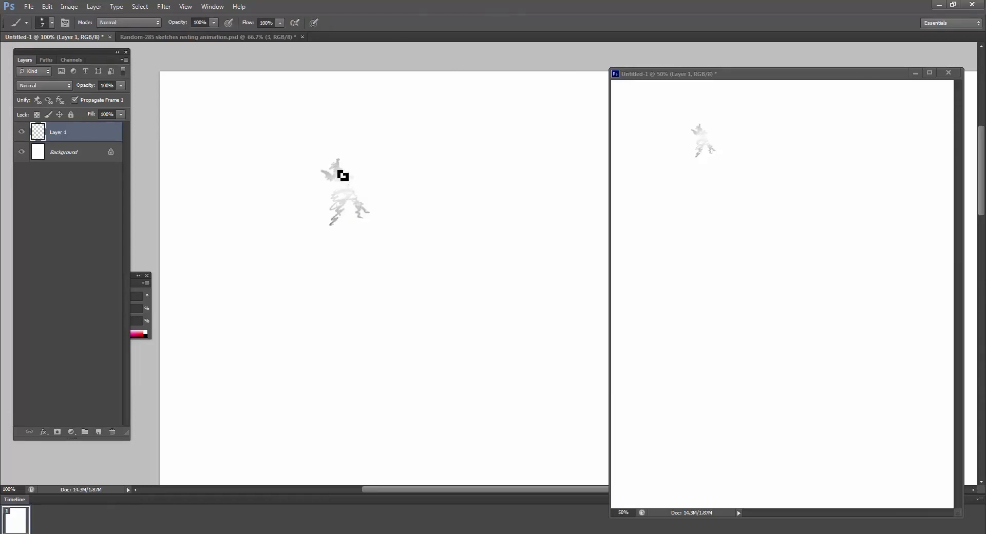
{"action": "mouse_move", "coordinate": [343, 176]}
{"action": "left_mouse_down"}
{"action": "mouse_move", "coordinate": [354, 198]}
{"action": "mouse_move", "coordinate": [339, 184]}
{"action": "mouse_move", "coordinate": [357, 191]}
{"action": "mouse_move", "coordinate": [338, 195]}
{"action": "mouse_move", "coordinate": [345, 210]}
{"action": "mouse_move", "coordinate": [350, 203]}
{"action": "mouse_move", "coordinate": [343, 218]}
{"action": "mouse_move", "coordinate": [355, 203]}
{"action": "mouse_move", "coordinate": [363, 219]}
{"action": "mouse_move", "coordinate": [342, 198]}
{"action": "mouse_move", "coordinate": [365, 194]}
{"action": "left_mouse_up"}
Bring back the roundhouse kick video window and place it beside the fighter sketch
{"action": "key", "text": "alt+Tab"}
{"action": "left_click_drag", "start_coordinate": [761, 75], "coordinate": [736, 150]}
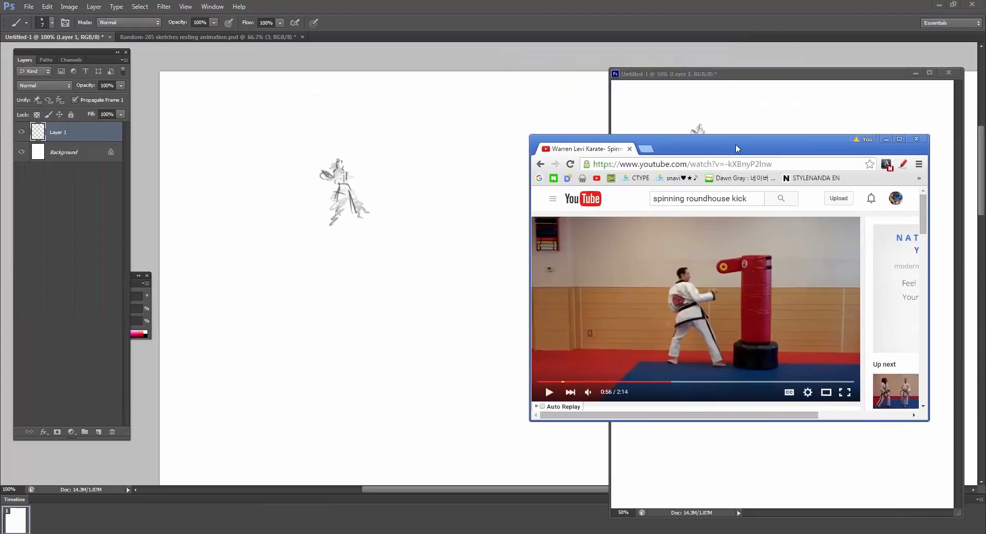
Replay the spinning kick between 0:55 and 0:57, pausing repeatedly, to examine the turn, leg lift and landing
{"action": "left_click", "coordinate": [683, 343]}
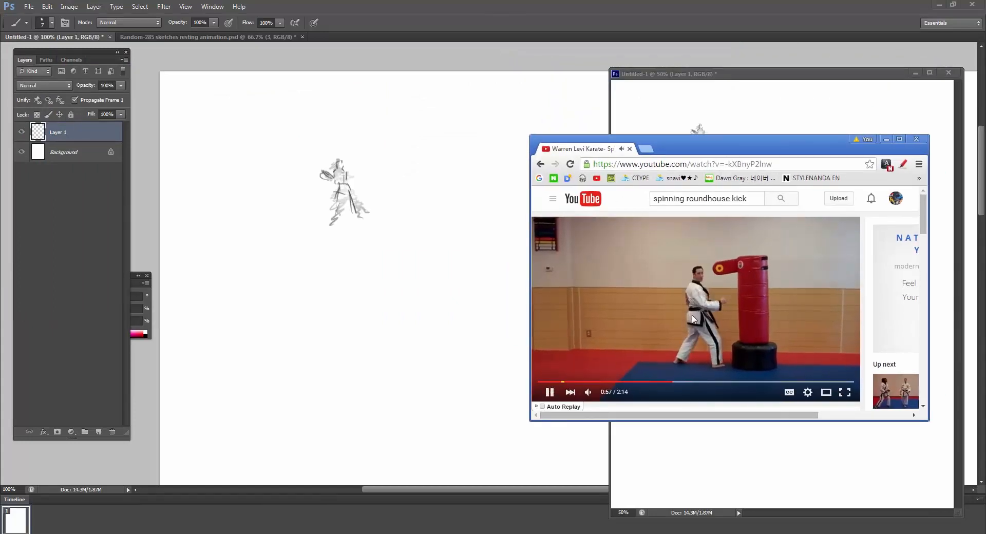
{"action": "left_click", "coordinate": [680, 364]}
{"action": "left_click", "coordinate": [669, 382]}
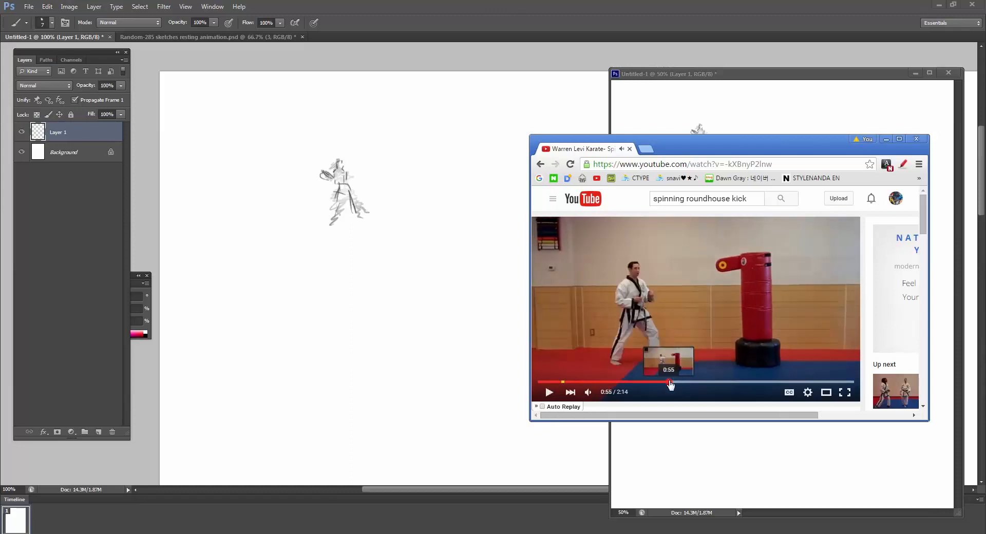
{"action": "left_click", "coordinate": [701, 314]}
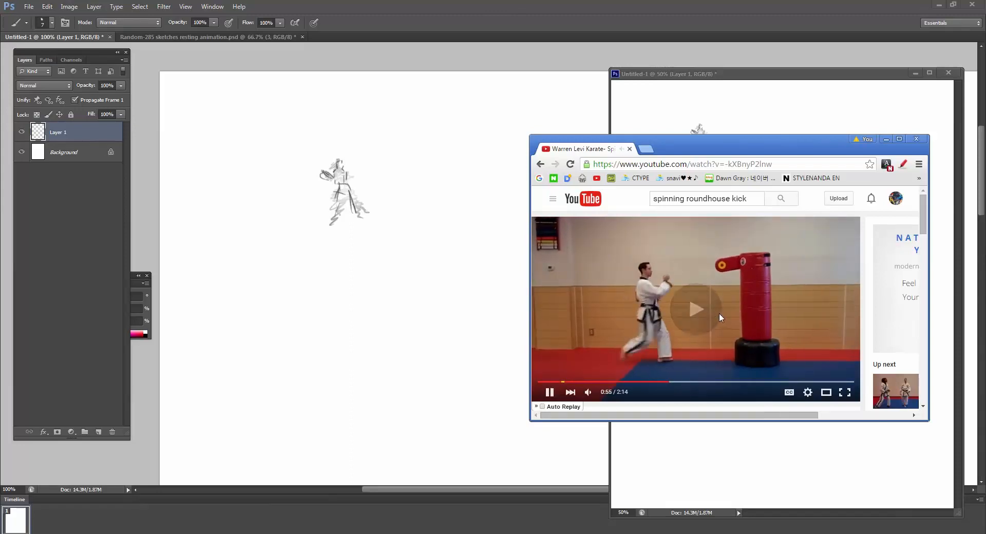
{"action": "left_click", "coordinate": [688, 328]}
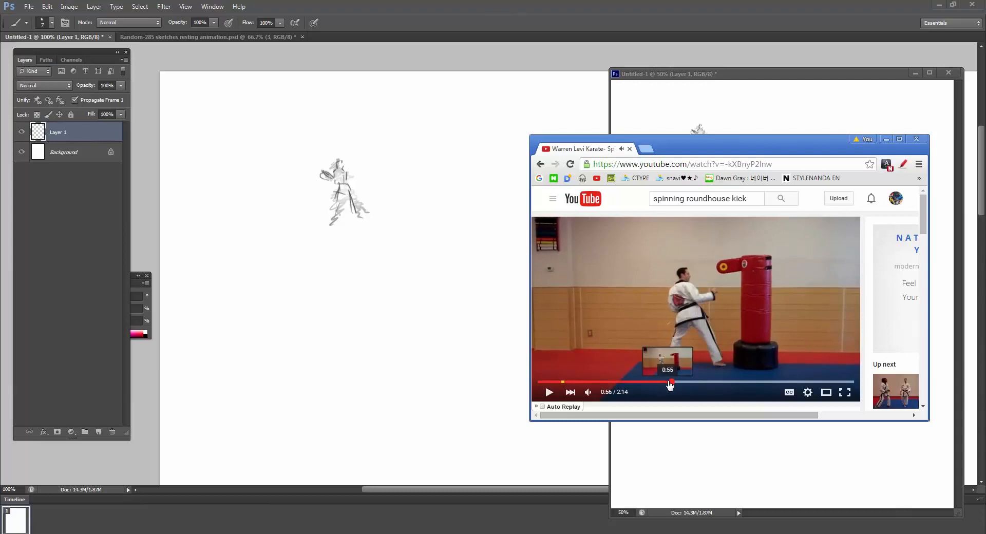
{"action": "left_click", "coordinate": [670, 382]}
{"action": "left_click", "coordinate": [705, 314]}
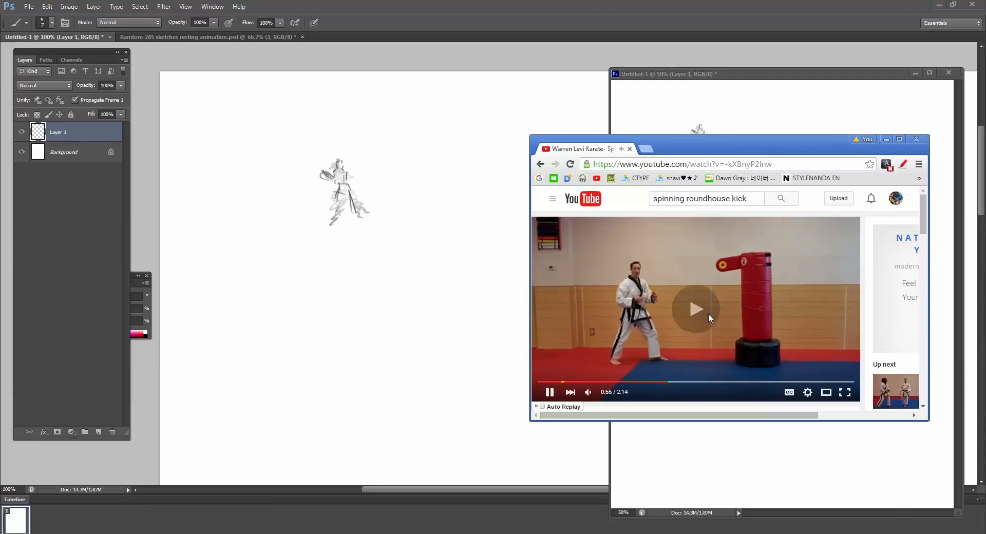
{"action": "left_click", "coordinate": [707, 313]}
{"action": "left_click", "coordinate": [707, 313]}
{"action": "left_click", "coordinate": [702, 313]}
{"action": "left_click", "coordinate": [702, 313]}
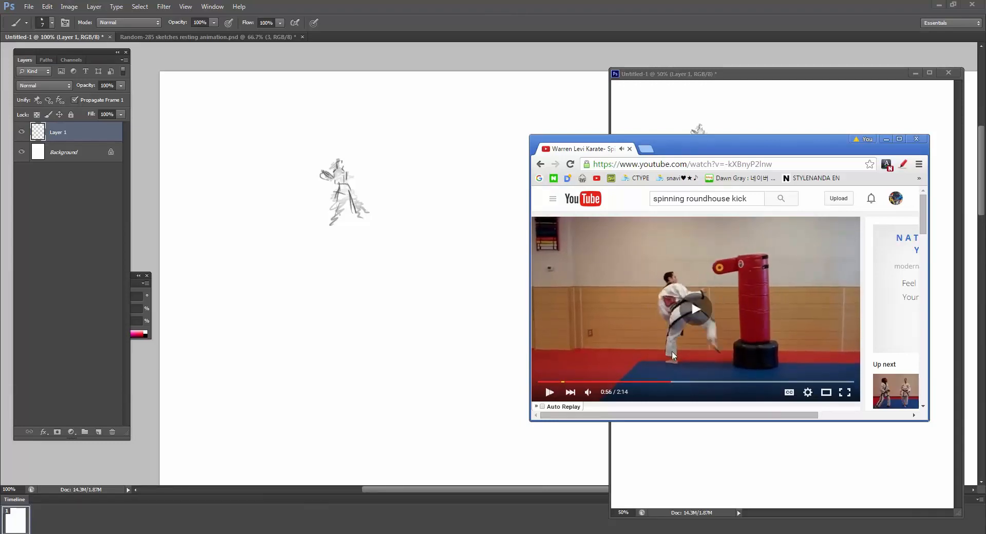
{"action": "left_click", "coordinate": [671, 350]}
{"action": "left_click", "coordinate": [670, 382]}
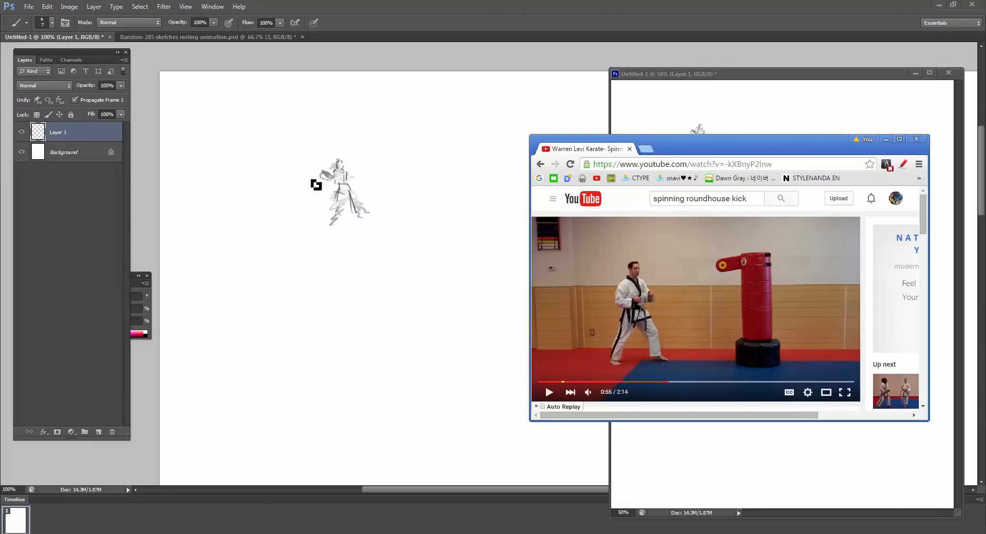
Rewind to 0:54 and replay the kick in short bursts to compare poses, leaving the video paused on the starting stance at 0:55
{"action": "left_click", "coordinate": [679, 327]}
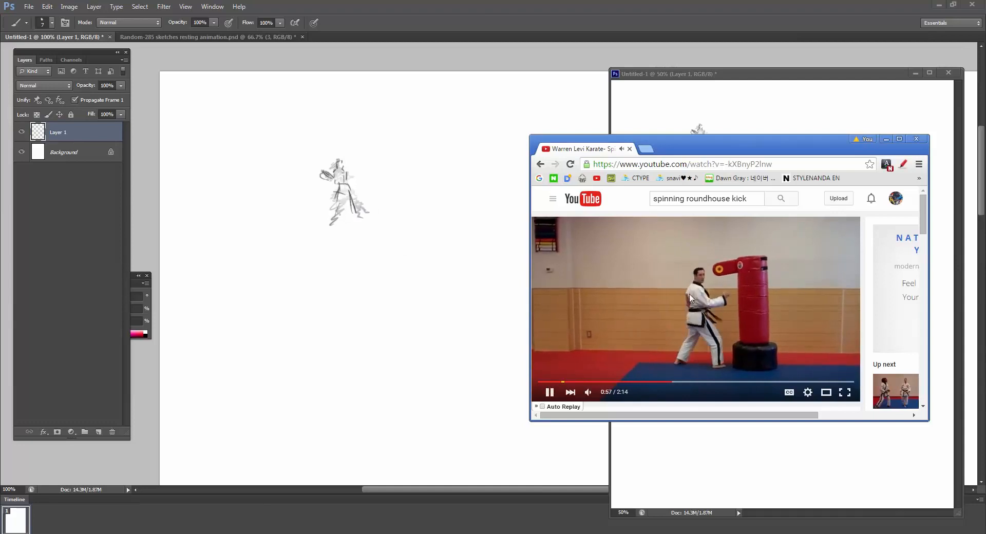
{"action": "left_click", "coordinate": [714, 353]}
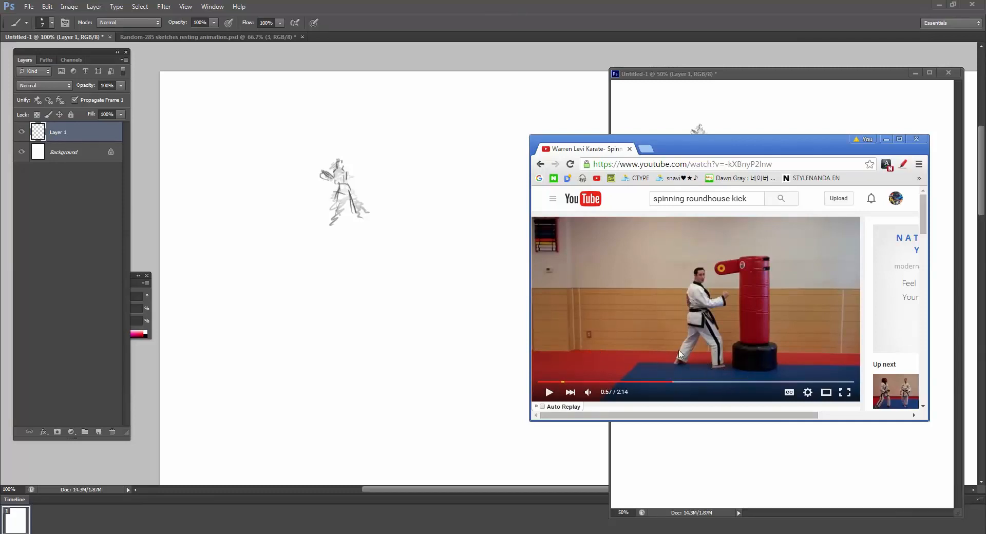
{"action": "left_click", "coordinate": [671, 382]}
{"action": "left_click", "coordinate": [667, 383]}
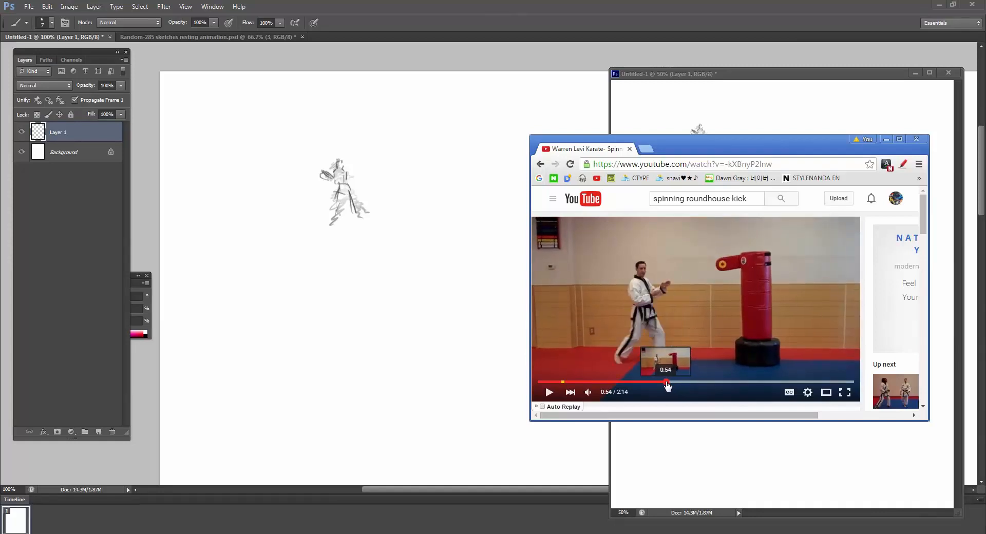
{"action": "left_click", "coordinate": [675, 341]}
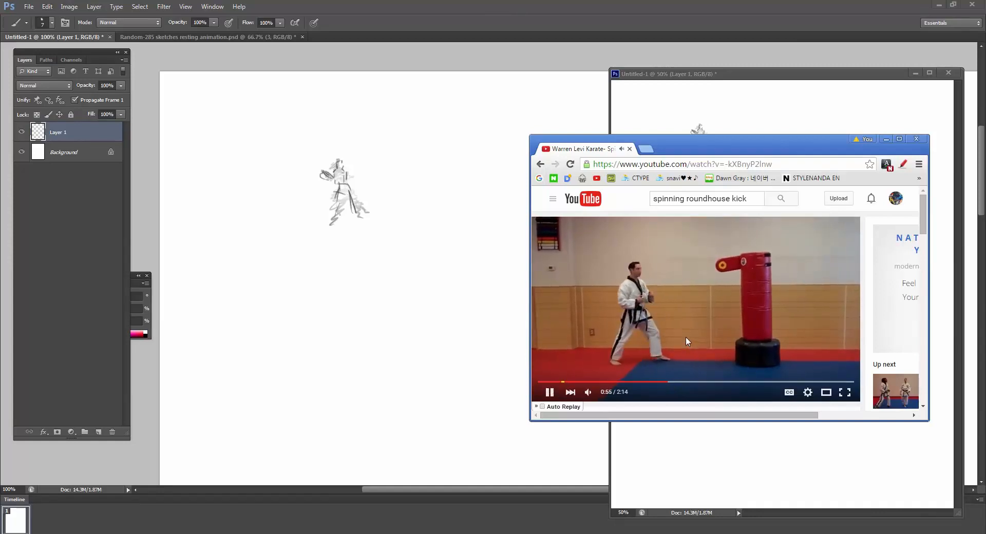
{"action": "left_click", "coordinate": [688, 341]}
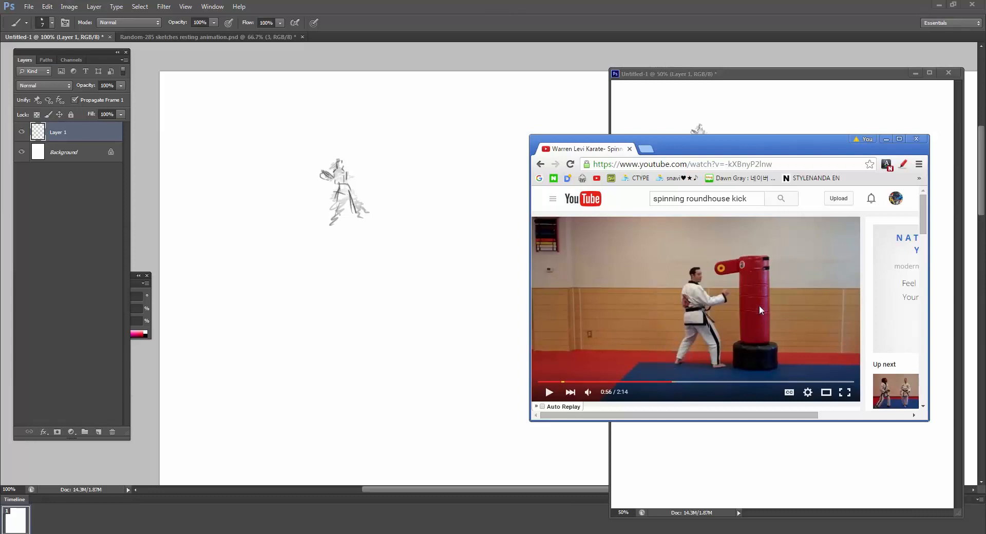
{"action": "left_click", "coordinate": [670, 383]}
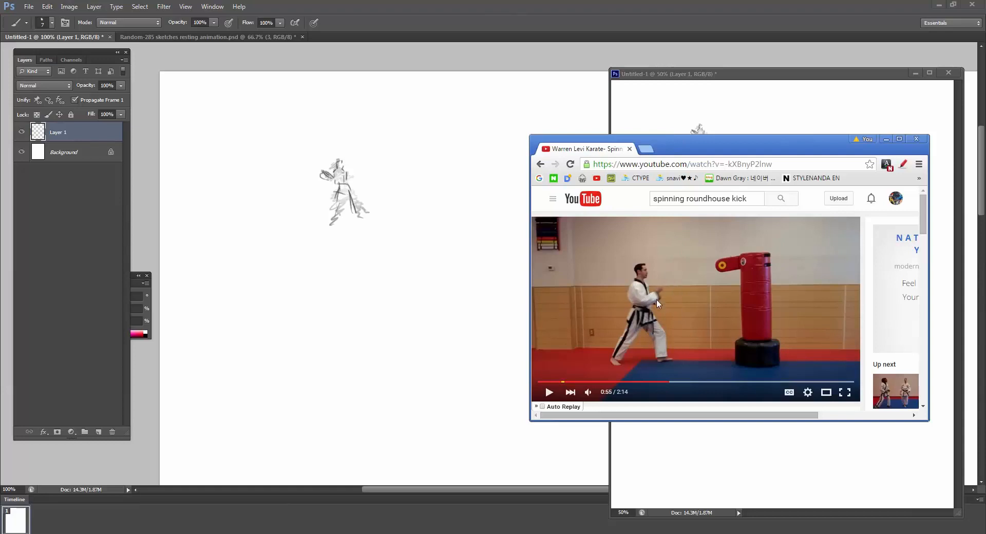
{"action": "left_click", "coordinate": [658, 315]}
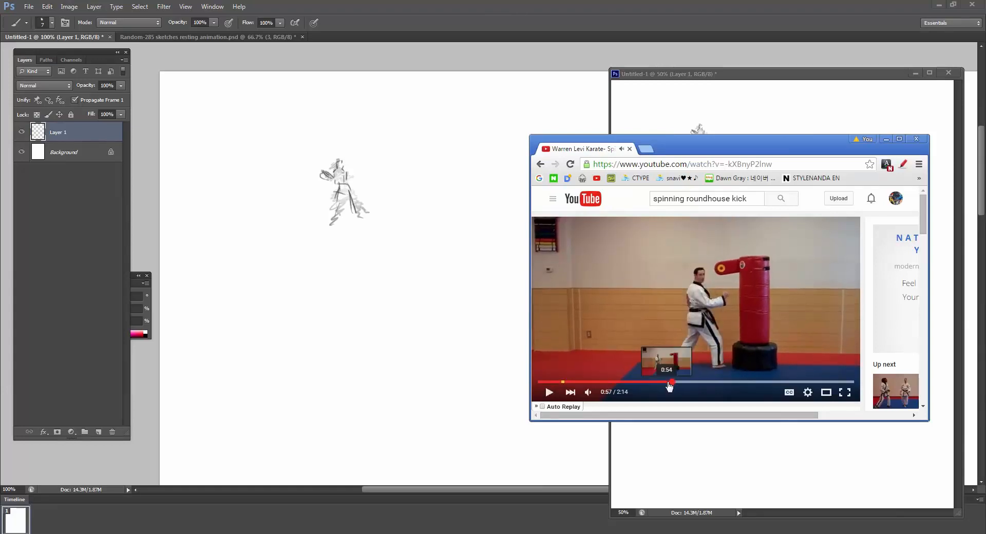
{"action": "left_click", "coordinate": [666, 382]}
{"action": "left_click", "coordinate": [674, 284]}
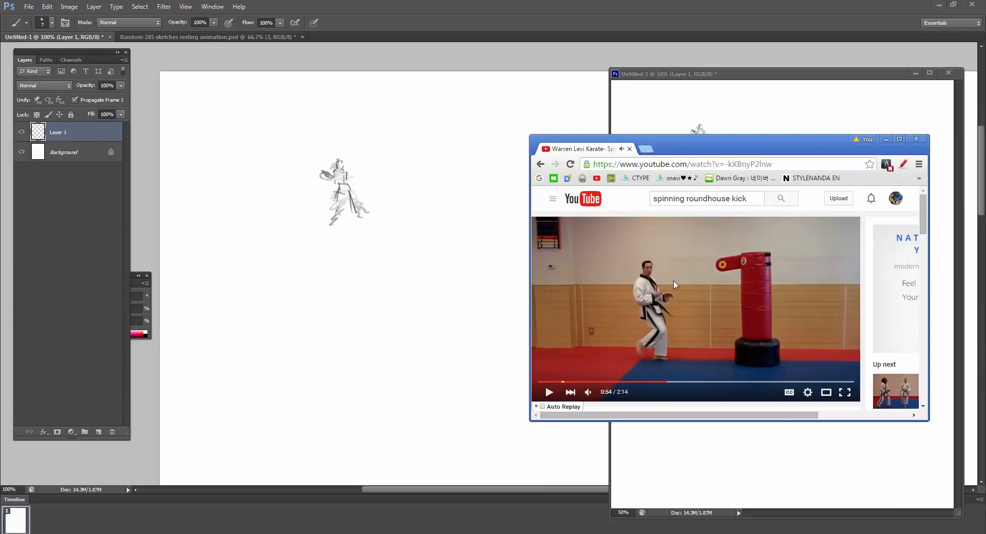
{"action": "left_click", "coordinate": [674, 284]}
{"action": "left_click", "coordinate": [674, 284]}
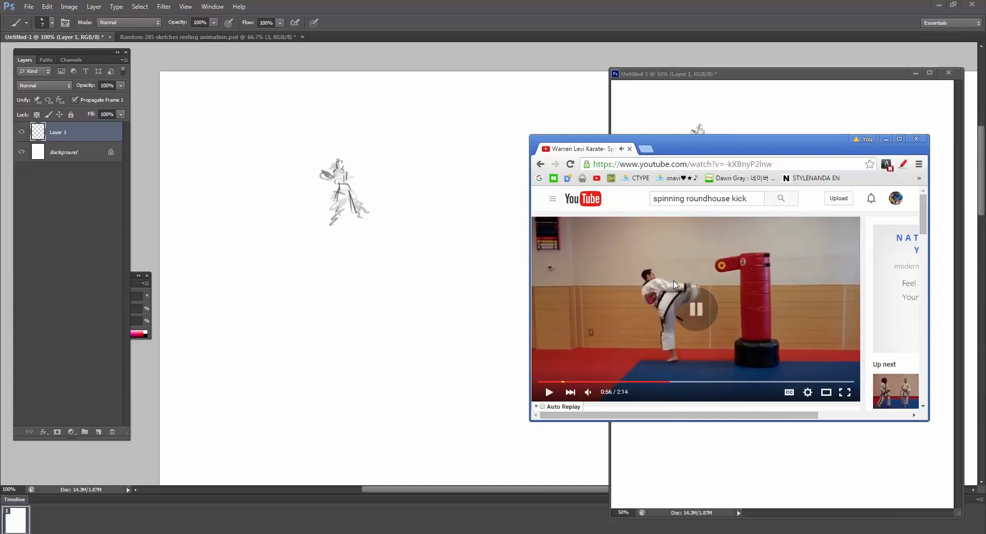
{"action": "left_click", "coordinate": [667, 381]}
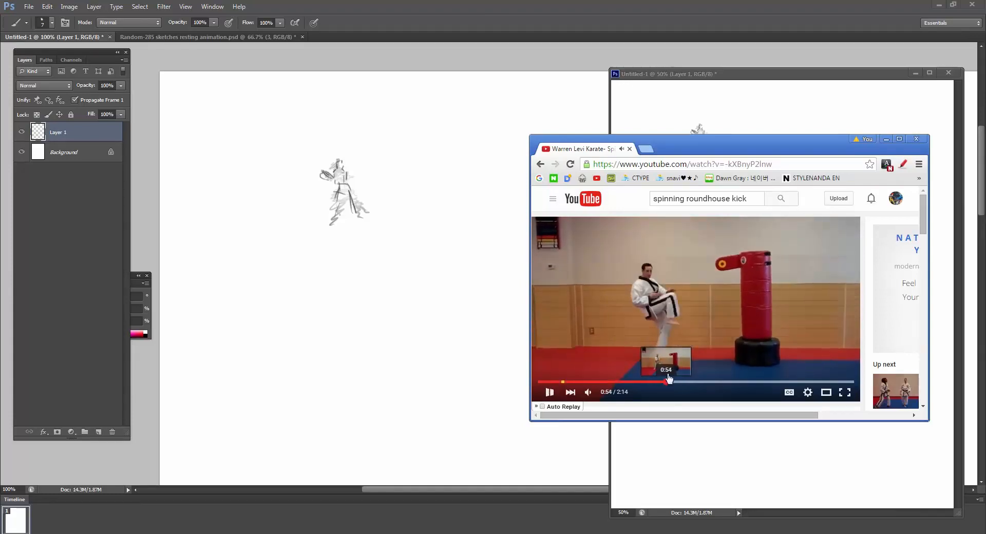
{"action": "left_click", "coordinate": [664, 311]}
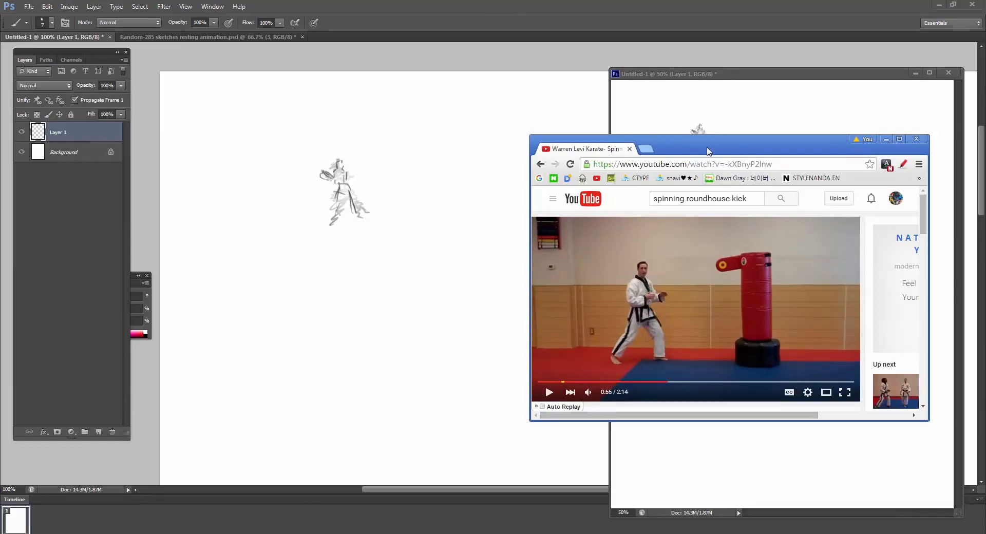
Move the video window off the small preview figure, then return to Photoshop and fade the fighter sketch on Layer 1 with a large Eraser
{"action": "left_click_drag", "start_coordinate": [710, 136], "coordinate": [704, 168]}
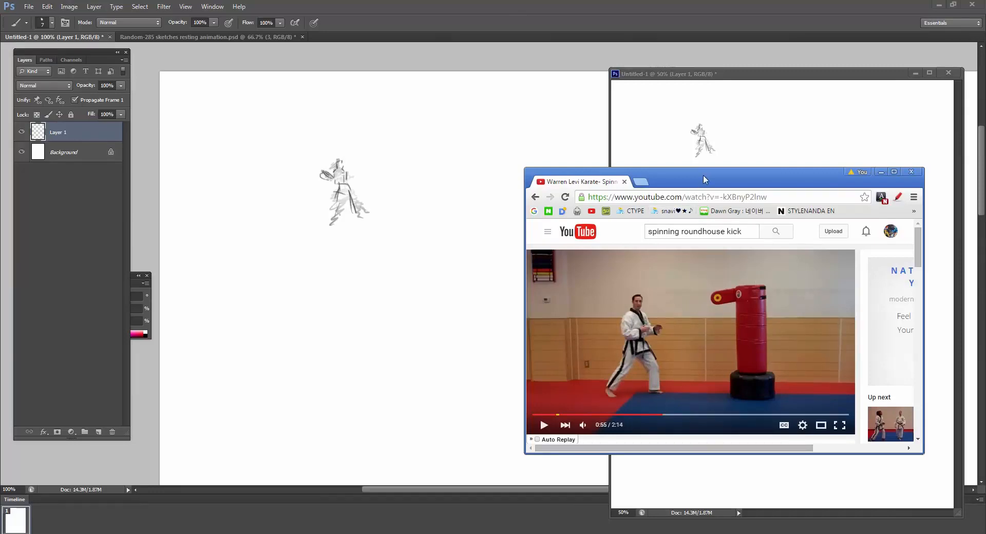
{"action": "key", "text": "alt+Tab"}
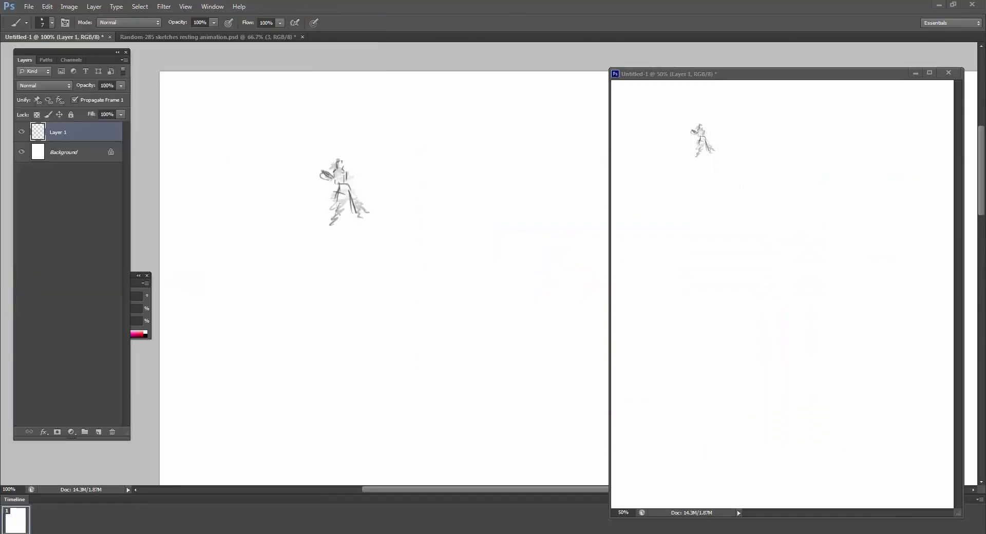
{"action": "key", "text": "e"}
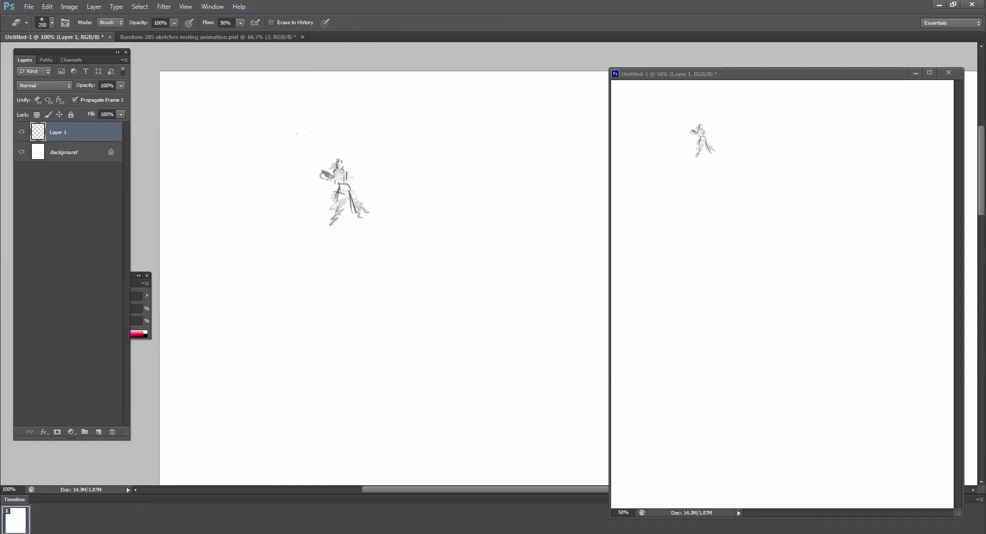
{"action": "key", "text": "b"}
{"action": "key", "text": "e"}
{"action": "left_click", "coordinate": [344, 185]}
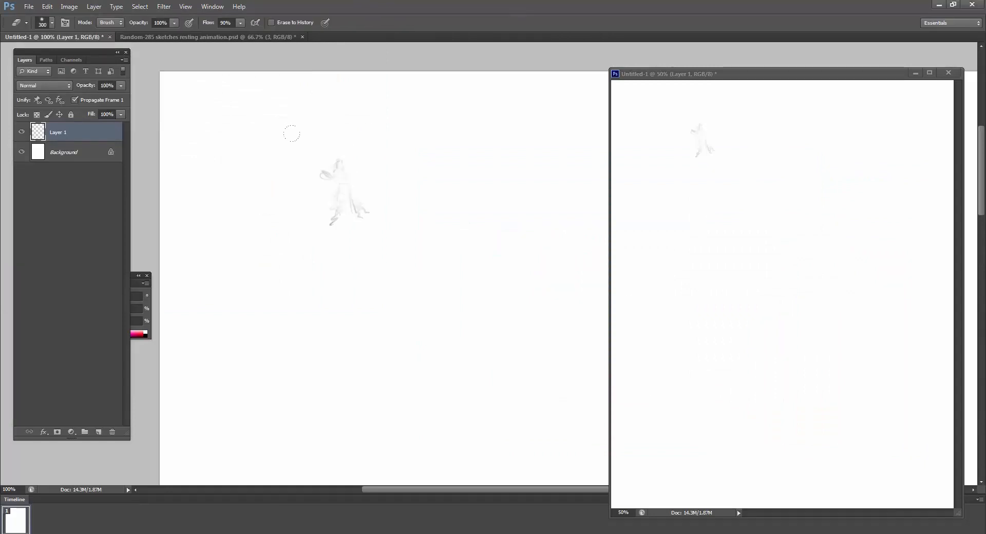
Draw a new head, torso, arms and spread legs over the faded fighter with the Brush
{"action": "key", "text": "b"}
{"action": "mouse_move", "coordinate": [341, 167]}
{"action": "left_mouse_down"}
{"action": "mouse_move", "coordinate": [351, 175]}
{"action": "mouse_move", "coordinate": [345, 196]}
{"action": "left_mouse_up"}
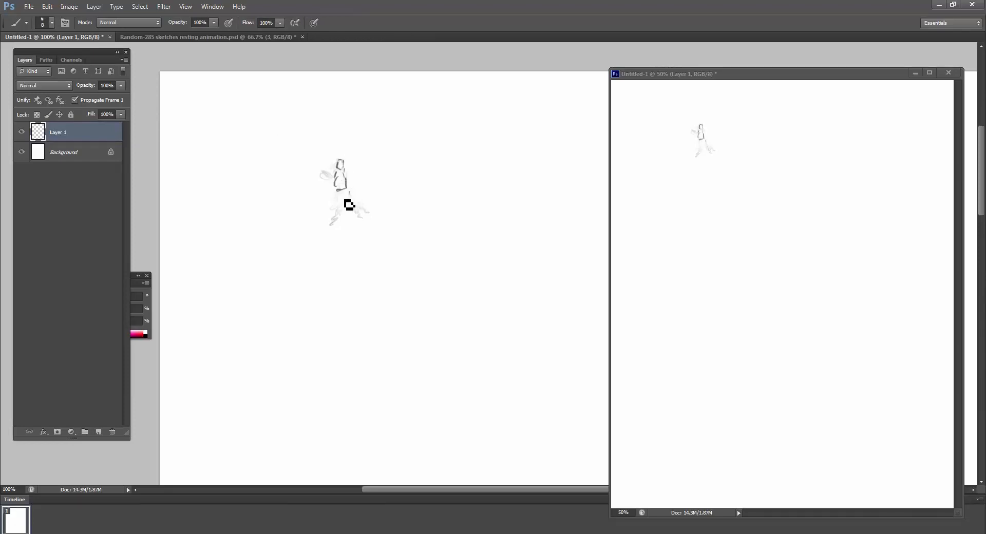
{"action": "mouse_move", "coordinate": [343, 206]}
{"action": "left_mouse_down"}
{"action": "mouse_move", "coordinate": [344, 231]}
{"action": "mouse_move", "coordinate": [351, 199]}
{"action": "mouse_move", "coordinate": [363, 222]}
{"action": "left_mouse_up"}
{"action": "key", "text": "ctrl+z"}
{"action": "mouse_move", "coordinate": [332, 178]}
{"action": "left_mouse_down"}
{"action": "mouse_move", "coordinate": [327, 167]}
{"action": "mouse_move", "coordinate": [353, 183]}
{"action": "left_mouse_up"}
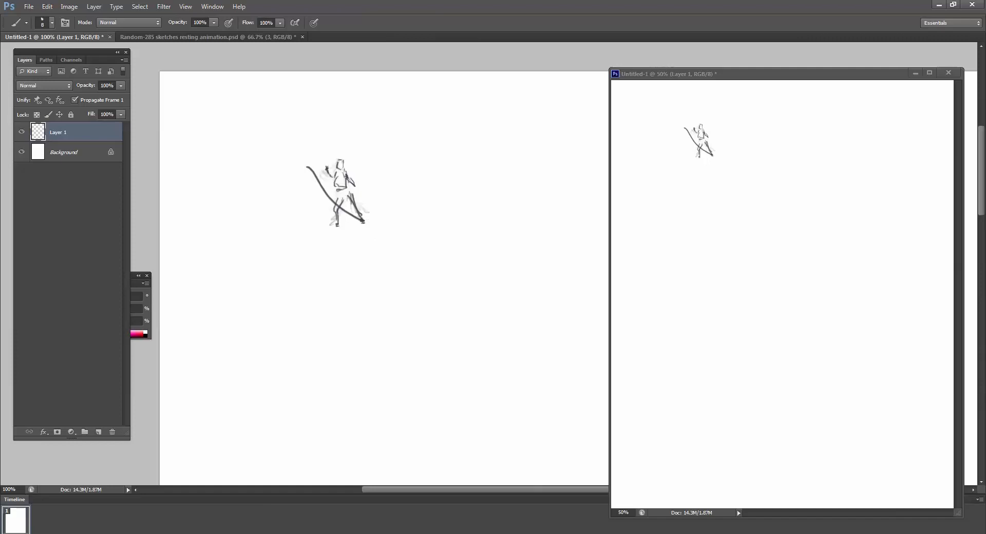
{"action": "left_click_drag", "start_coordinate": [310, 182], "coordinate": [343, 221]}
{"action": "key", "text": "ctrl+z"}
{"action": "left_click_drag", "start_coordinate": [308, 178], "coordinate": [329, 224]}
{"action": "key", "text": "ctrl+z"}
{"action": "key", "text": "ctrl+z"}
Hatch the fighter's torso, hips and legs with the Brush, and soften the trailing leg with the Eraser
{"action": "mouse_move", "coordinate": [346, 180]}
{"action": "left_mouse_down"}
{"action": "mouse_move", "coordinate": [337, 174]}
{"action": "mouse_move", "coordinate": [348, 207]}
{"action": "mouse_move", "coordinate": [361, 206]}
{"action": "mouse_move", "coordinate": [335, 229]}
{"action": "left_mouse_up"}
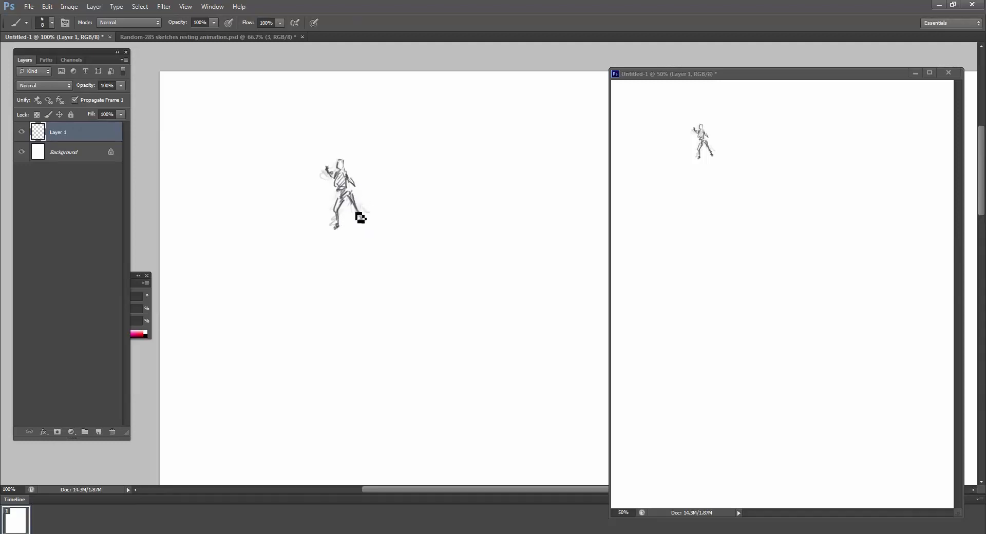
{"action": "key", "text": "e"}
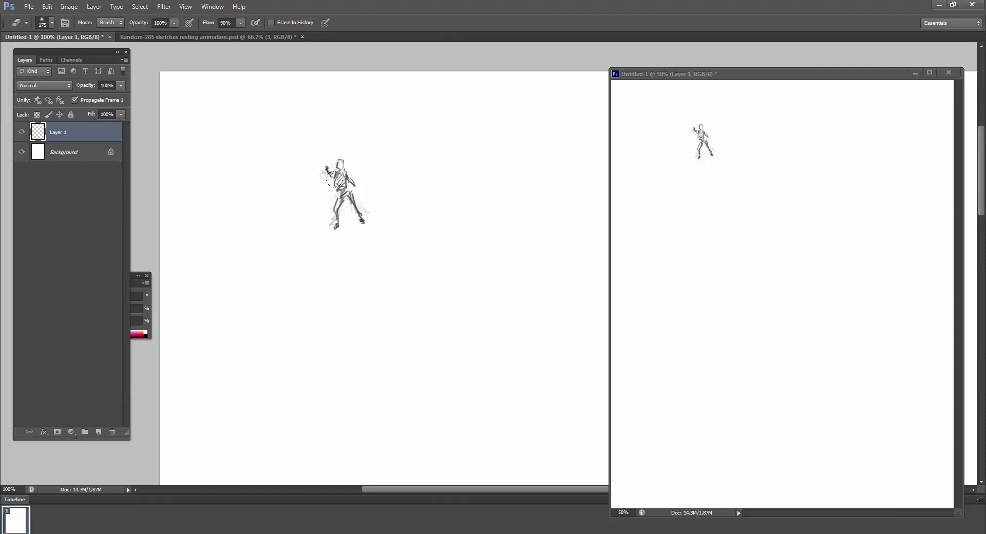
{"action": "left_click_drag", "start_coordinate": [334, 184], "coordinate": [357, 215]}
{"action": "key", "text": "b"}
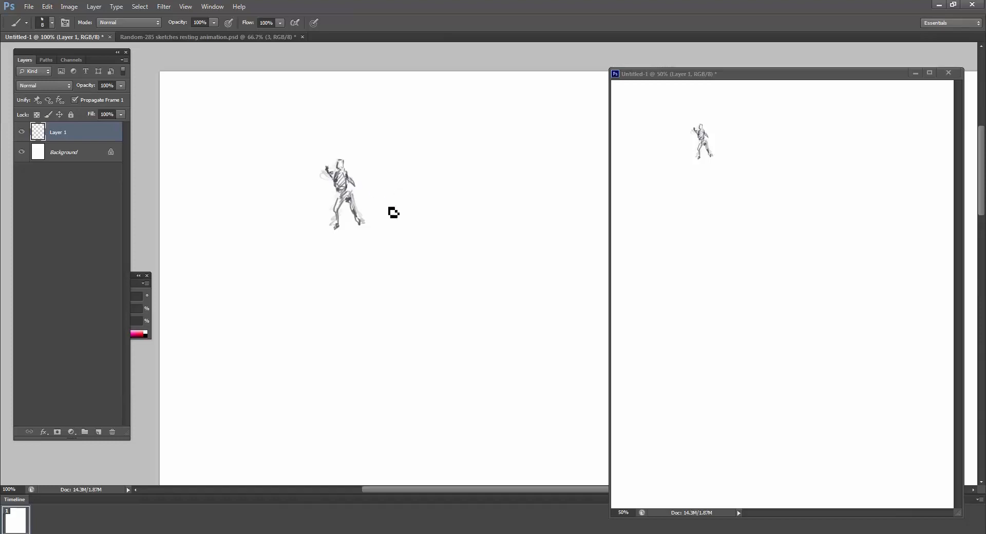
{"action": "left_click_drag", "start_coordinate": [306, 298], "coordinate": [325, 297]}
{"action": "key", "text": "e"}
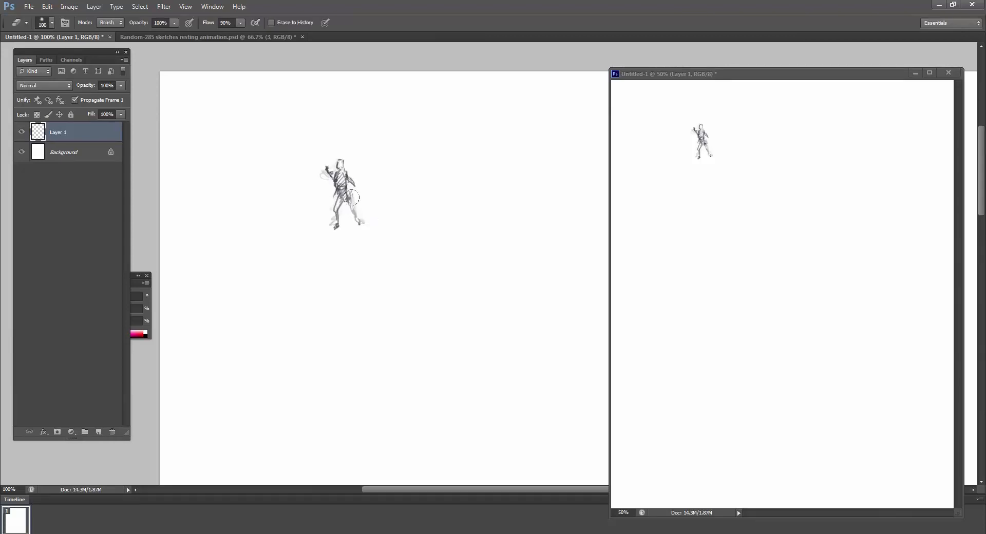
{"action": "key", "text": "b"}
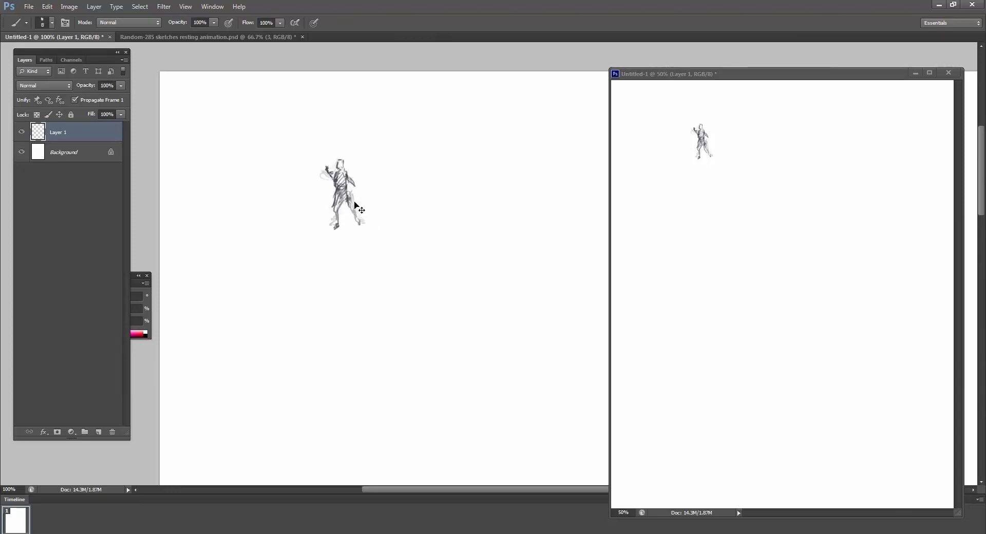
Redraw the fighter's trailing leg and foot, refining the shape alternately with the Brush and a small Eraser
{"action": "left_click_drag", "start_coordinate": [354, 209], "coordinate": [362, 225]}
{"action": "key", "text": "e"}
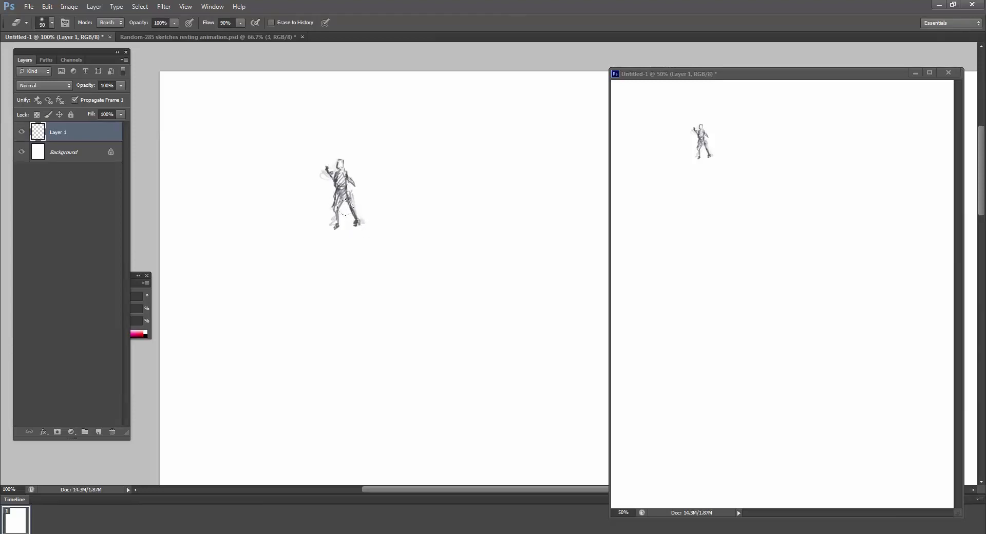
{"action": "mouse_move", "coordinate": [345, 209]}
{"action": "left_mouse_down"}
{"action": "mouse_move", "coordinate": [367, 226]}
{"action": "mouse_move", "coordinate": [357, 216]}
{"action": "left_mouse_up"}
{"action": "key", "text": "b"}
{"action": "key", "text": "e"}
{"action": "key", "text": "b"}
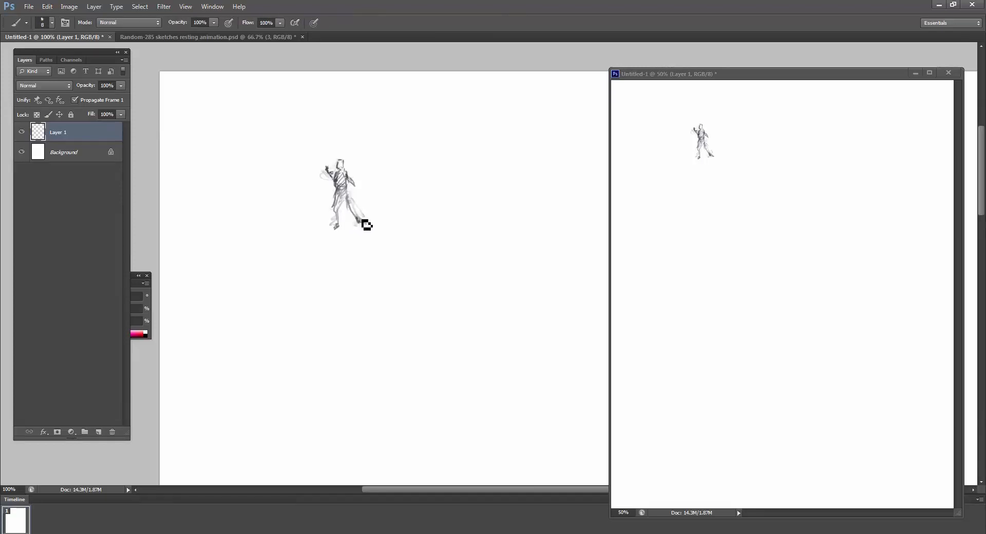
Flip the canvas horizontally to check the pose, reinforce the trailing foot, and flip the canvas back
{"action": "key", "text": "ctrl+f"}
{"action": "left_click_drag", "start_coordinate": [466, 192], "coordinate": [369, 190]}
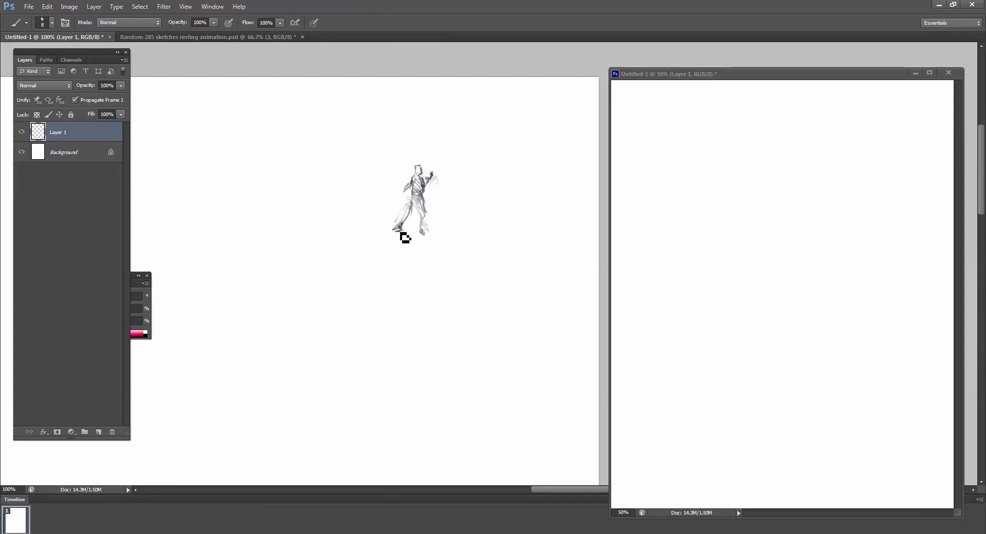
{"action": "mouse_move", "coordinate": [408, 230]}
{"action": "left_mouse_down"}
{"action": "mouse_move", "coordinate": [421, 209]}
{"action": "mouse_move", "coordinate": [431, 244]}
{"action": "mouse_move", "coordinate": [554, 228]}
{"action": "left_mouse_up"}
{"action": "key", "text": "ctrl+f"}
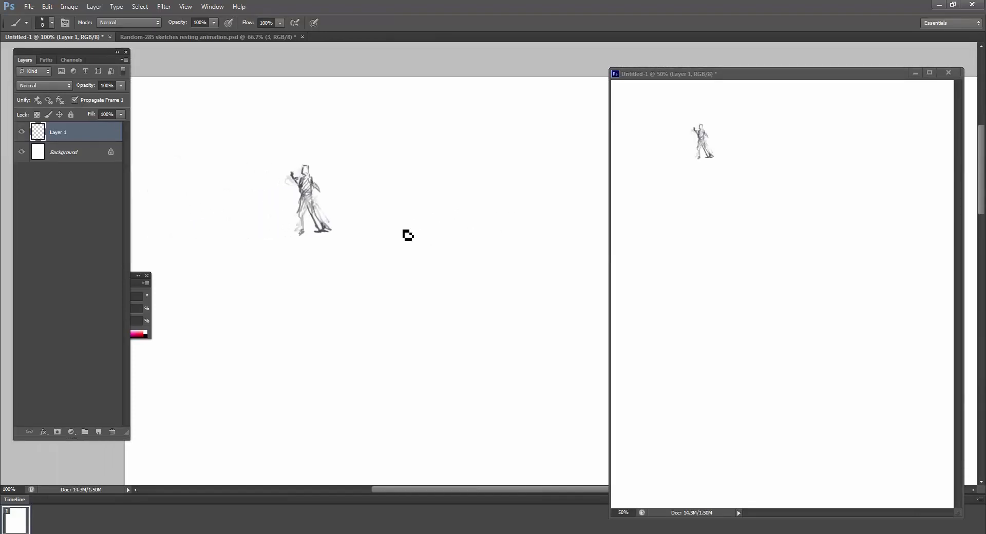
Clean up the faint strokes around the stance figure's raised arm with the Eraser and redefine the arm with the Brush
{"action": "left_click_drag", "start_coordinate": [333, 206], "coordinate": [346, 207]}
{"action": "key", "text": "e"}
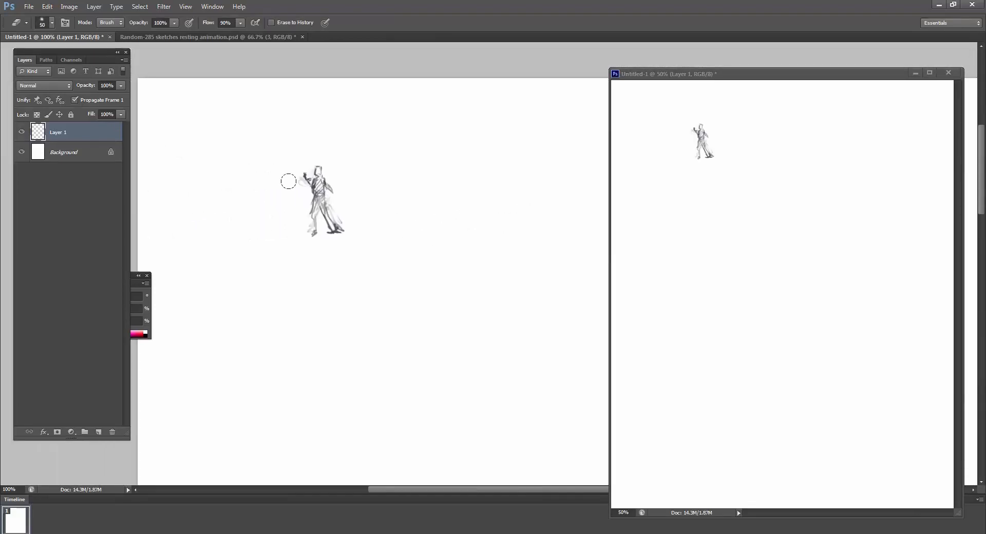
{"action": "key", "text": "b"}
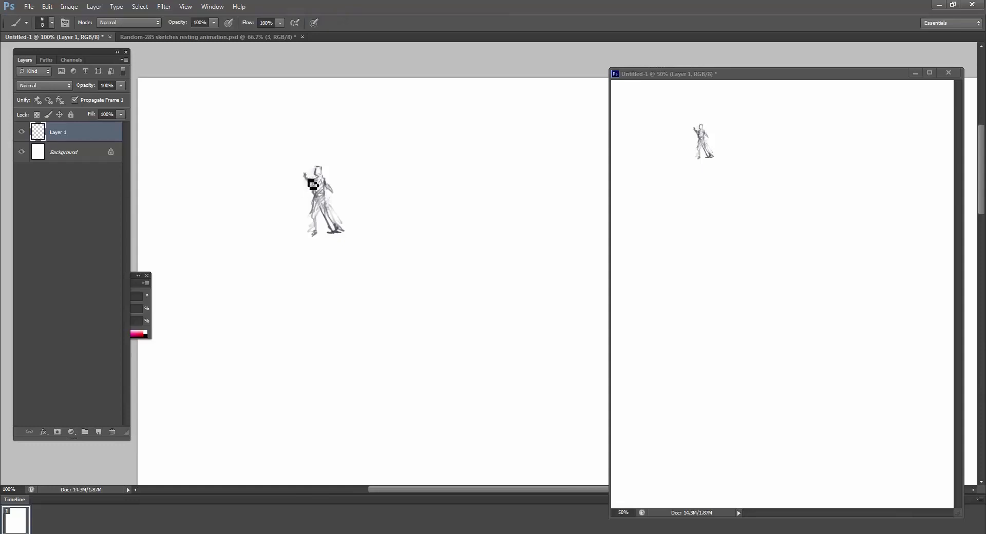
Rotate the canvas view to 180° to check the stance figure upside down, and return the view to 0°
{"action": "key", "text": "r"}
{"action": "left_click_drag", "start_coordinate": [409, 102], "coordinate": [345, 192]}
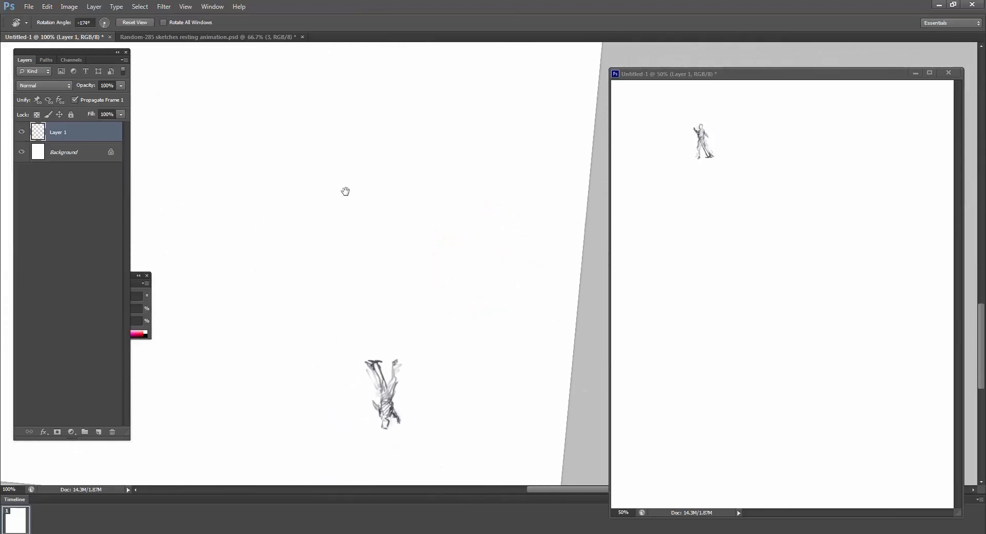
{"action": "left_click_drag", "start_coordinate": [383, 161], "coordinate": [363, 170]}
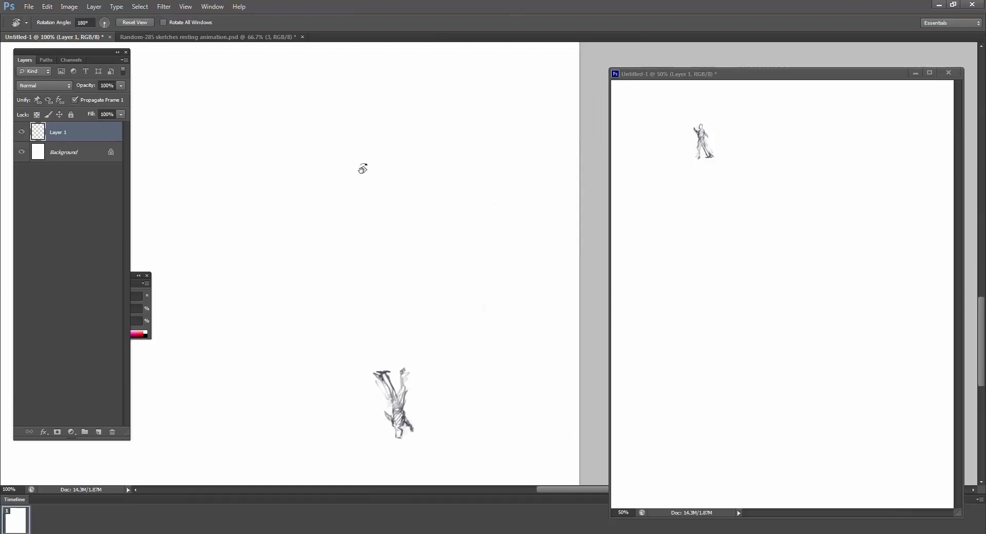
{"action": "left_click_drag", "start_coordinate": [429, 157], "coordinate": [483, 272]}
{"action": "key", "text": "Escape"}
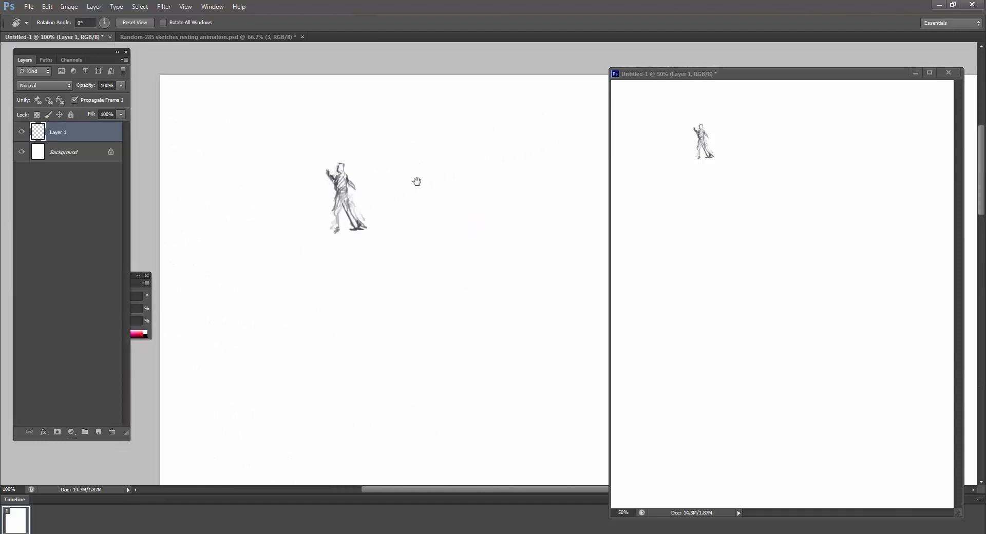
{"action": "key", "text": "b"}
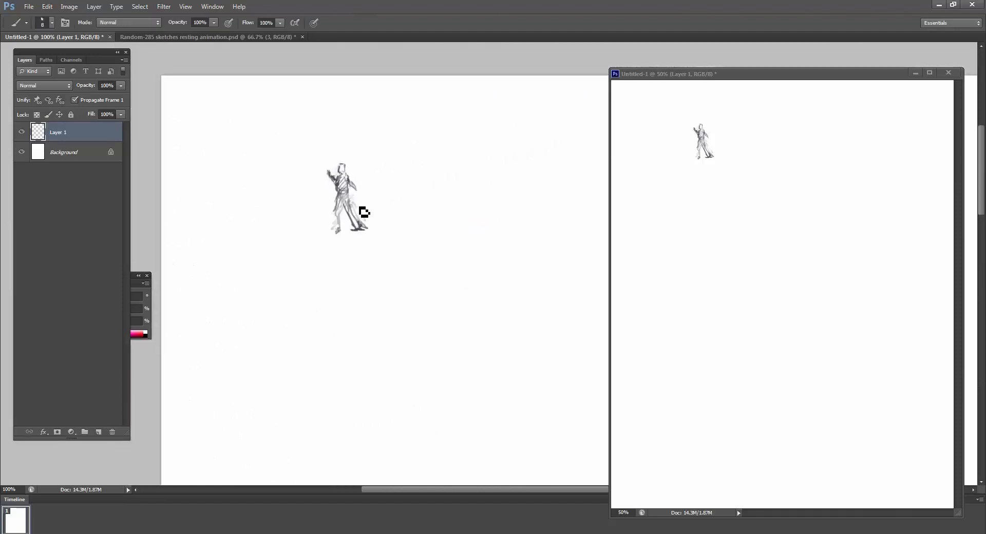
Duplicate the stance figure beside the original, select only the copy's layer and shift the copy slightly farther away
{"action": "key", "text": "v"}
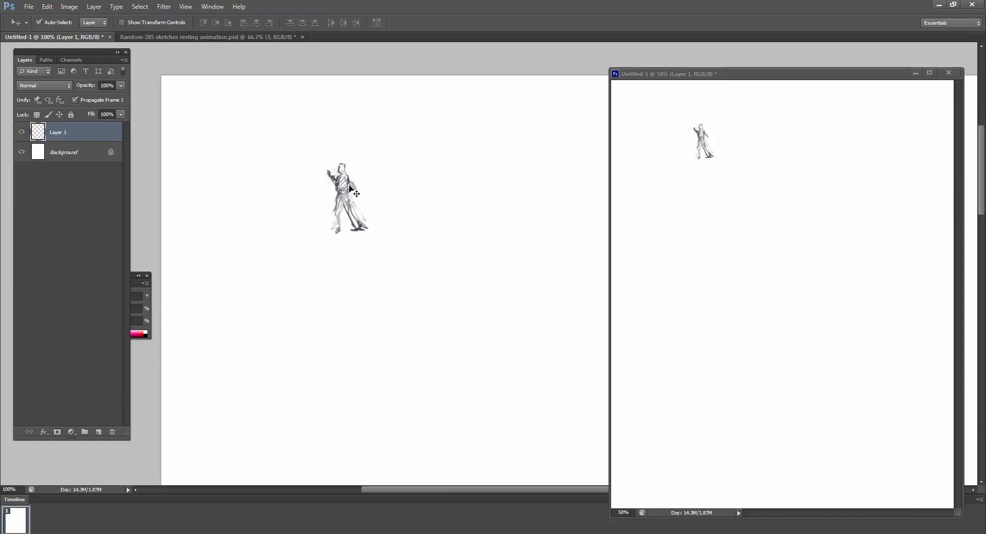
{"action": "left_click_drag", "start_coordinate": [348, 188], "coordinate": [412, 185]}
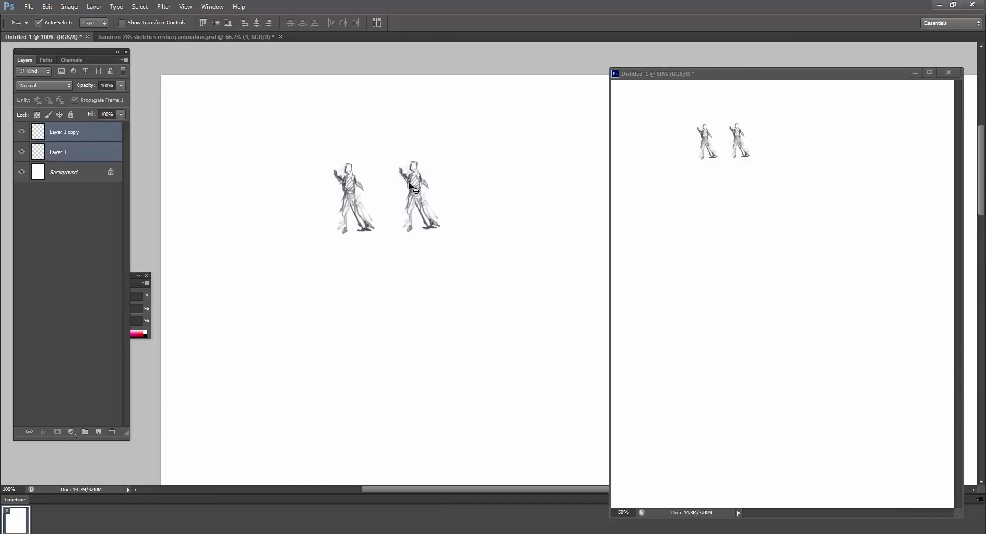
{"action": "left_click", "coordinate": [111, 136]}
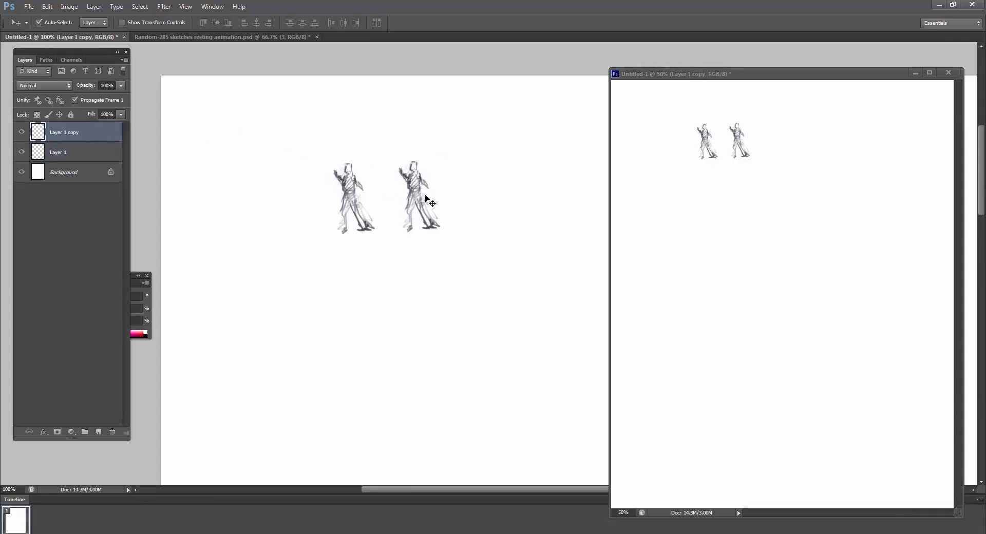
{"action": "left_click_drag", "start_coordinate": [413, 185], "coordinate": [422, 185]}
Lasso the copy's trailing leg, rotate it about 150° with Free Transform and attach it at the hip as a raised kicking leg
{"action": "key", "text": "e"}
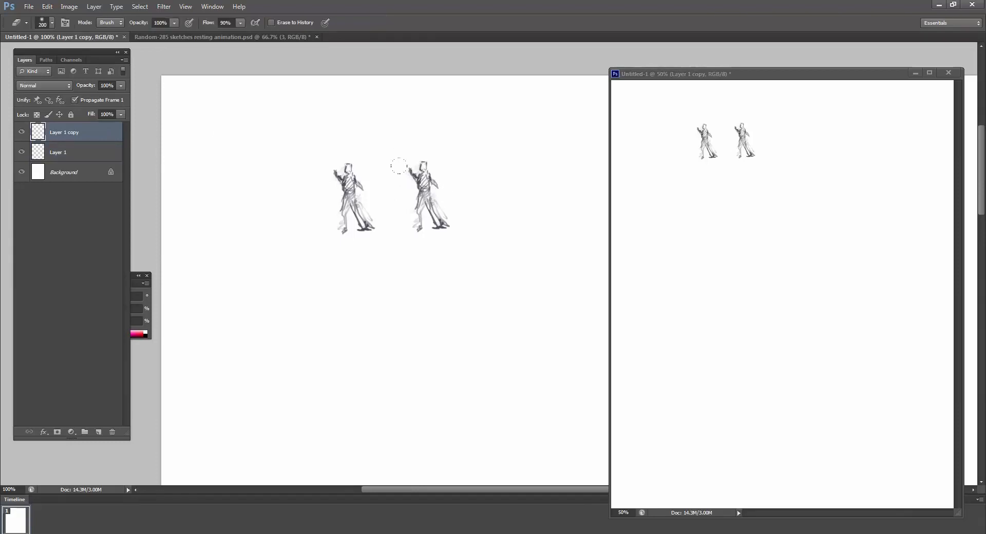
{"action": "key", "text": "l"}
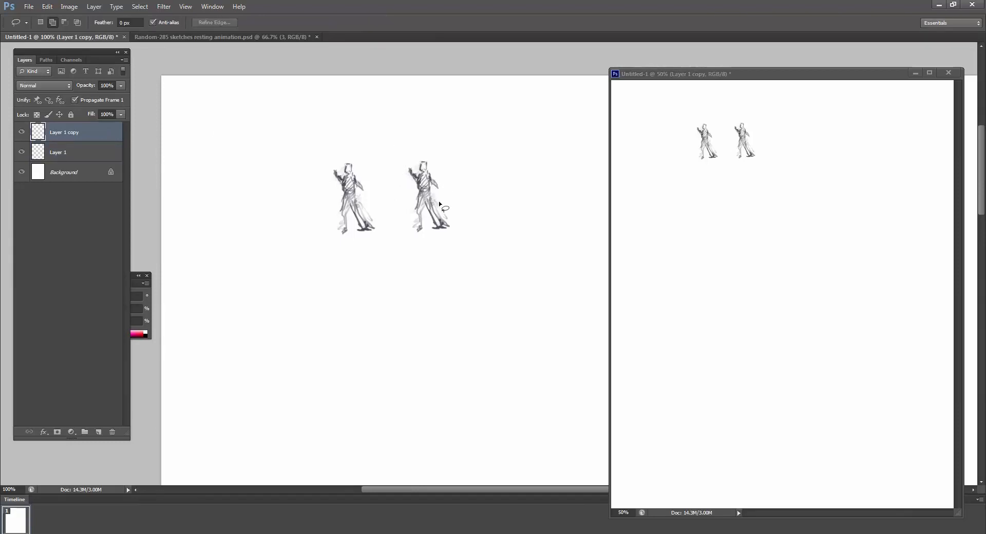
{"action": "mouse_move", "coordinate": [438, 201]}
{"action": "left_mouse_down"}
{"action": "mouse_move", "coordinate": [440, 236]}
{"action": "mouse_move", "coordinate": [467, 202]}
{"action": "mouse_move", "coordinate": [427, 196]}
{"action": "mouse_move", "coordinate": [426, 207]}
{"action": "mouse_move", "coordinate": [429, 185]}
{"action": "left_mouse_up"}
{"action": "key", "text": "ctrl+t"}
{"action": "left_click_drag", "start_coordinate": [434, 143], "coordinate": [466, 246]}
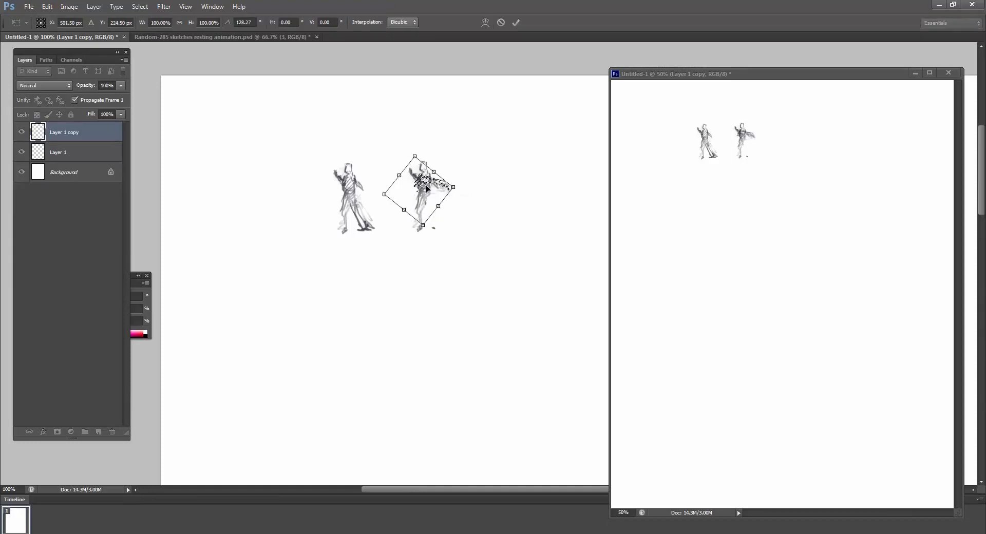
{"action": "left_click_drag", "start_coordinate": [427, 189], "coordinate": [407, 185]}
{"action": "left_click_drag", "start_coordinate": [432, 147], "coordinate": [445, 163]}
{"action": "left_click_drag", "start_coordinate": [409, 179], "coordinate": [396, 172]}
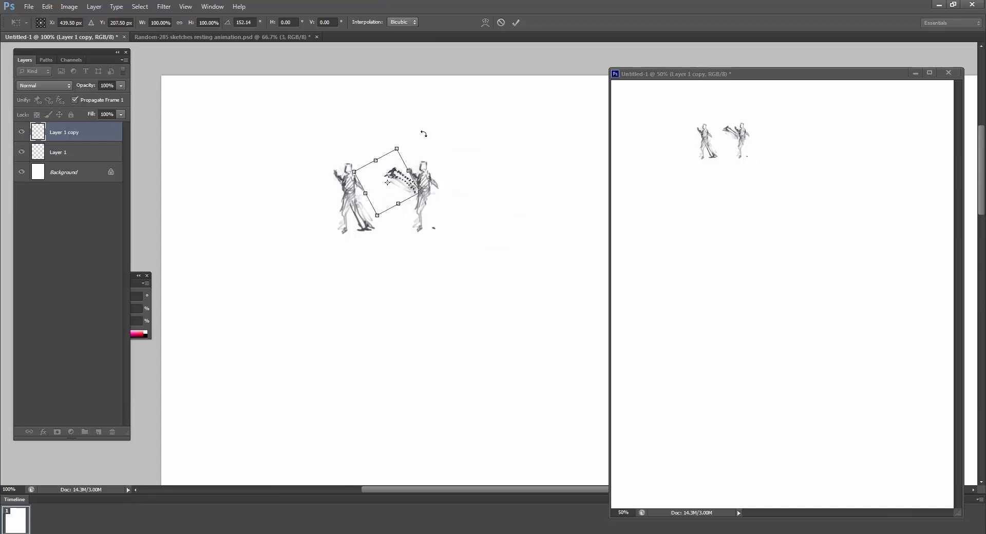
{"action": "left_click_drag", "start_coordinate": [423, 133], "coordinate": [429, 138]}
{"action": "mouse_move", "coordinate": [404, 174]}
{"action": "left_mouse_down"}
{"action": "mouse_move", "coordinate": [411, 166]}
{"action": "mouse_move", "coordinate": [399, 185]}
{"action": "mouse_move", "coordinate": [412, 223]}
{"action": "mouse_move", "coordinate": [440, 174]}
{"action": "left_mouse_up"}
{"action": "key", "text": "Return"}
Lasso the kicking figure's supporting leg, rotate it about -11° and nudge it under the hips with Free Transform
{"action": "key", "text": "l"}
{"action": "key", "text": "ctrl+t"}
{"action": "left_click_drag", "start_coordinate": [432, 208], "coordinate": [436, 209]}
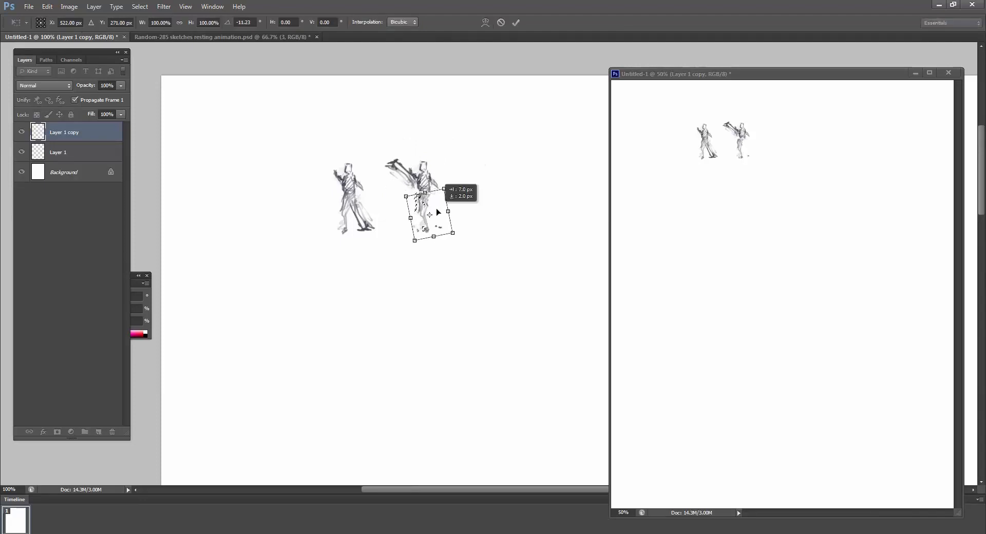
{"action": "key", "text": "Return"}
Erase the overlapping strokes around the raised leg and front arm with a smaller Eraser, and redraw the rear arm with the Brush
{"action": "key", "text": "b"}
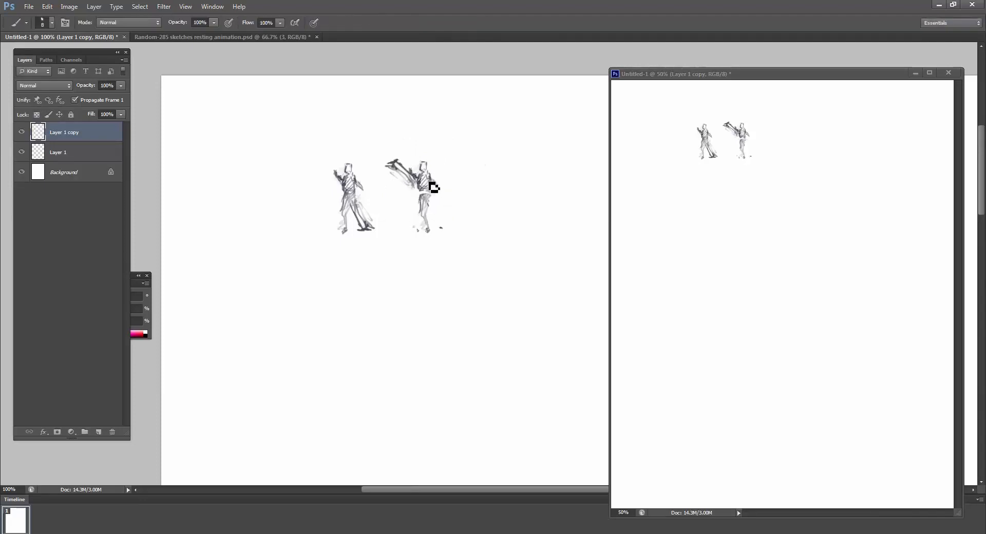
{"action": "key", "text": "e"}
{"action": "key", "text": "["}
{"action": "key", "text": "["}
{"action": "key", "text": "["}
{"action": "key", "text": "["}
{"action": "key", "text": "["}
{"action": "key", "text": "["}
{"action": "key", "text": "["}
{"action": "key", "text": "["}
{"action": "key", "text": "["}
{"action": "key", "text": "["}
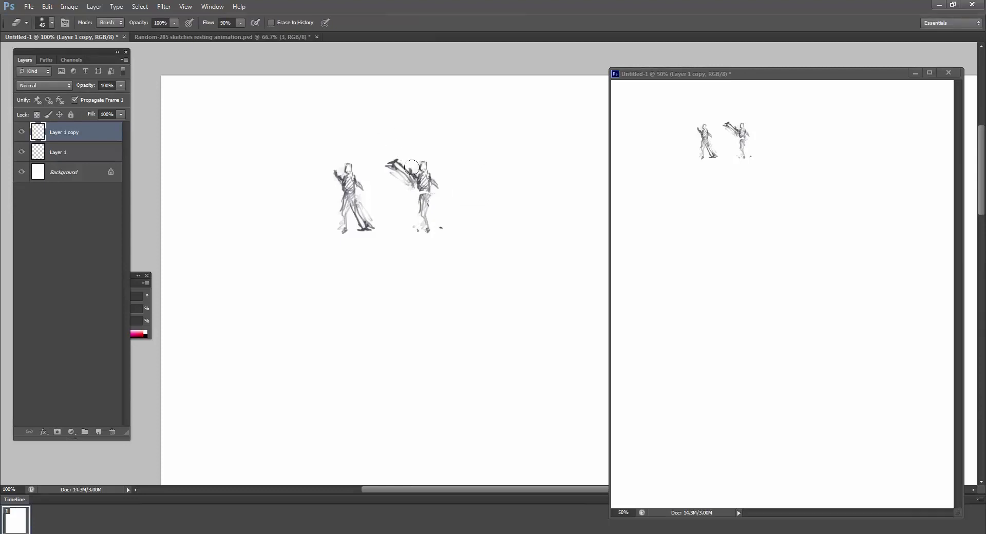
{"action": "key", "text": "b"}
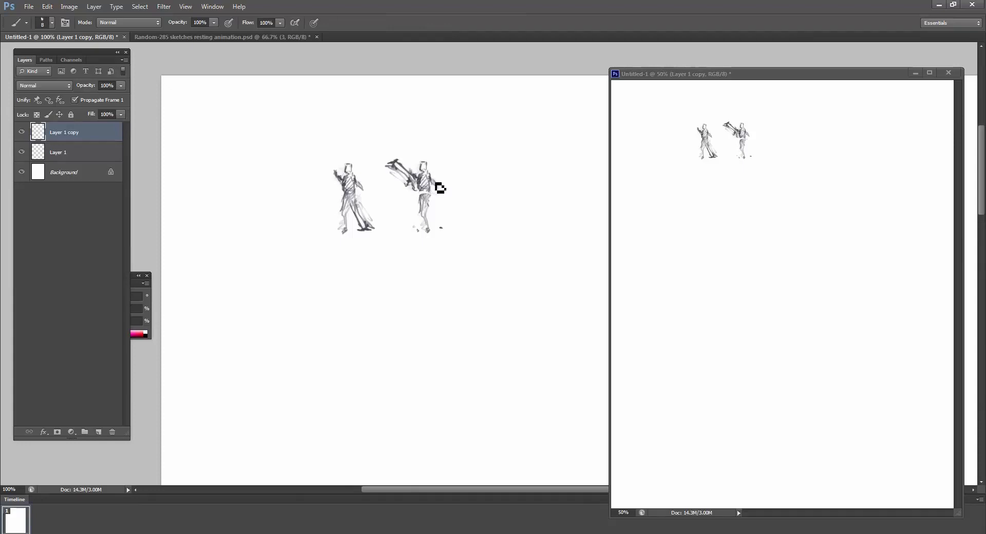
{"action": "mouse_move", "coordinate": [440, 188]}
{"action": "left_mouse_down"}
{"action": "mouse_move", "coordinate": [426, 154]}
{"action": "mouse_move", "coordinate": [422, 171]}
{"action": "left_mouse_up"}
Lasso the kicking figure's head, shift it slightly and stretch its height to 102.44% with Free Transform, and deselect it
{"action": "key", "text": "e"}
{"action": "key", "text": "l"}
{"action": "key", "text": "ctrl+t"}
{"action": "key", "text": "Left"}
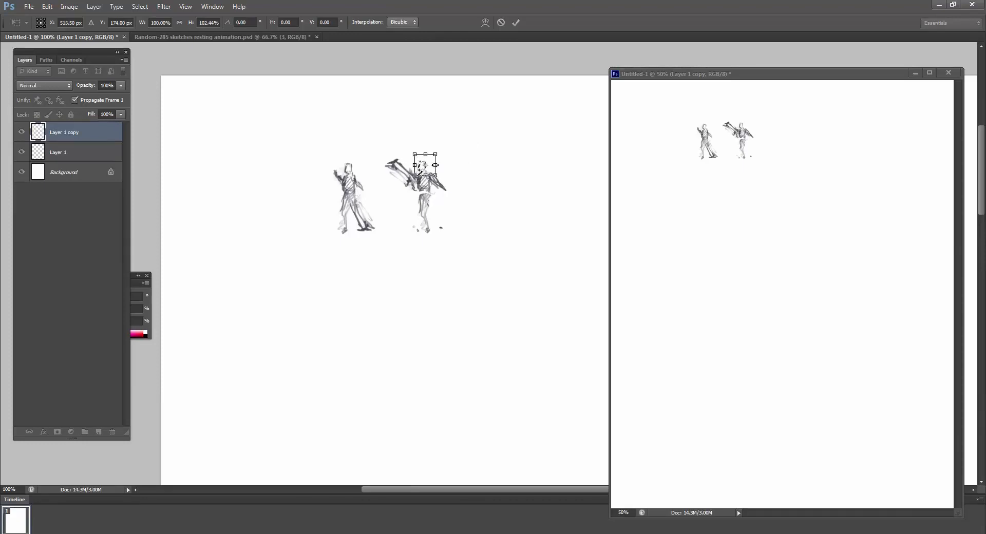
{"action": "key", "text": "Return"}
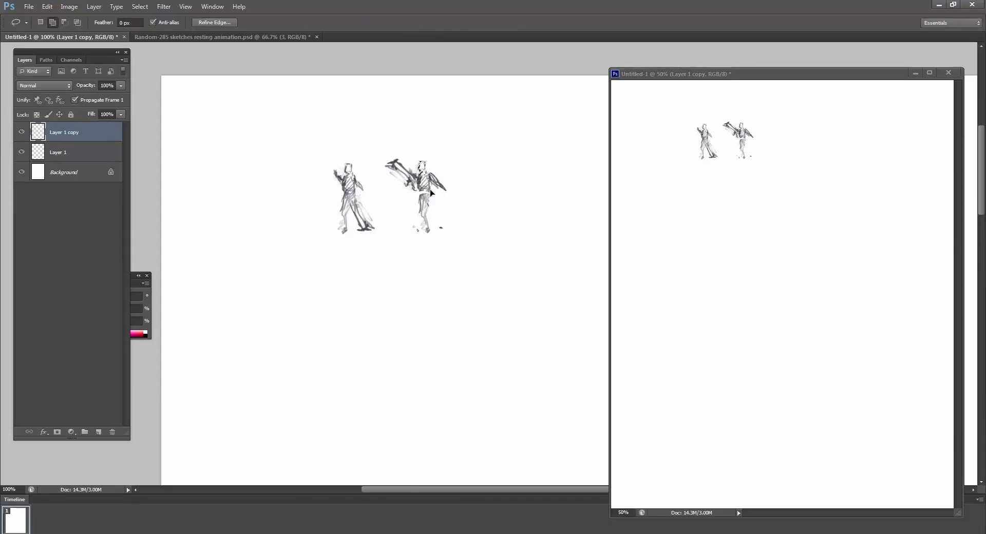
{"action": "key", "text": "ctrl+d"}
Erase the leftover foot mark beside the kicking figure and reinforce the supporting leg with the Brush
{"action": "key", "text": "b"}
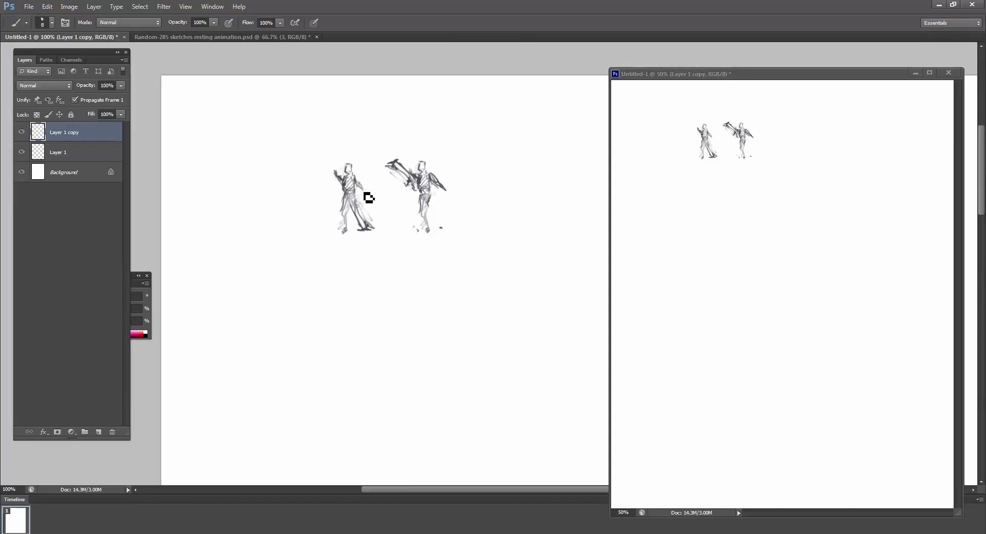
{"action": "key", "text": "e"}
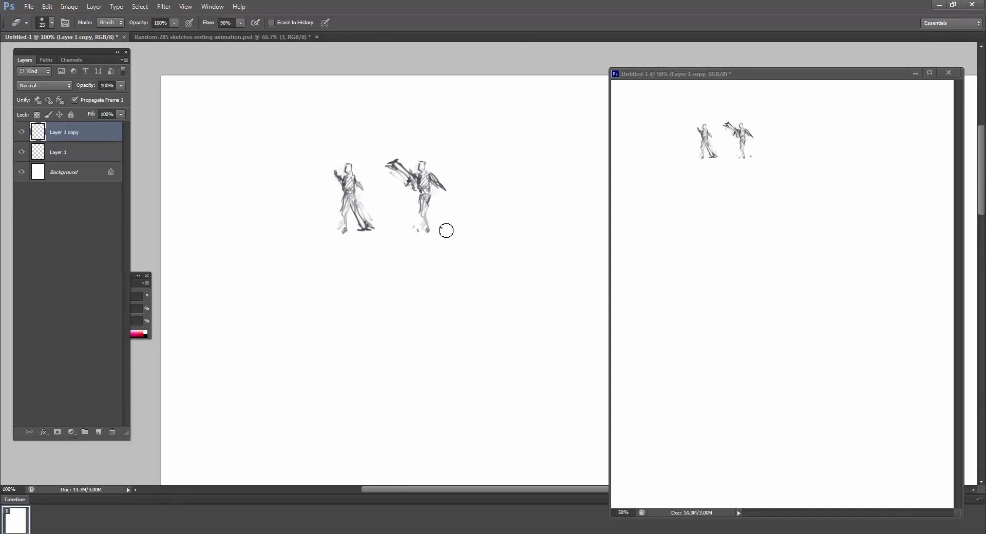
{"action": "left_click_drag", "start_coordinate": [446, 231], "coordinate": [451, 229]}
{"action": "key", "text": "b"}
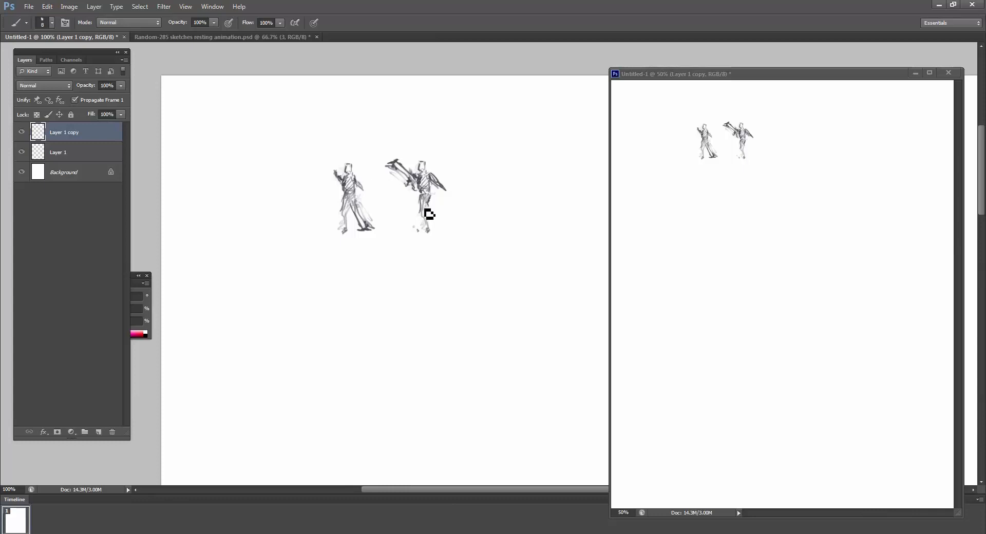
Fade the kicking figure with a soft 300 px Eraser and redraw its arms, torso, kicking leg and supporting leg with the Brush
{"action": "key", "text": "e"}
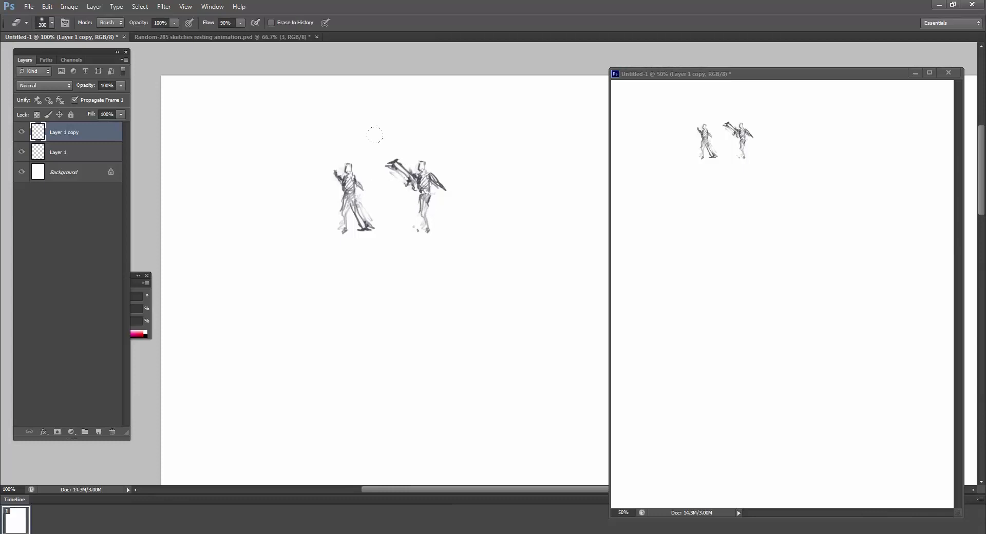
{"action": "left_click_drag", "start_coordinate": [374, 135], "coordinate": [376, 130]}
{"action": "key", "text": "b"}
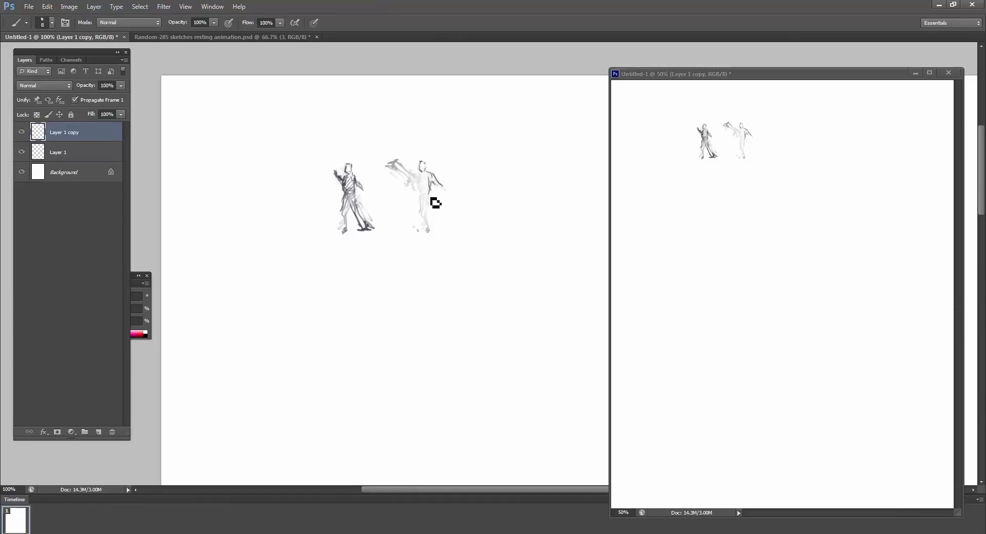
{"action": "mouse_move", "coordinate": [422, 195]}
{"action": "left_mouse_down"}
{"action": "mouse_move", "coordinate": [432, 200]}
{"action": "mouse_move", "coordinate": [416, 198]}
{"action": "mouse_move", "coordinate": [402, 171]}
{"action": "mouse_move", "coordinate": [415, 185]}
{"action": "left_mouse_up"}
{"action": "mouse_move", "coordinate": [444, 191]}
{"action": "left_mouse_down"}
{"action": "mouse_move", "coordinate": [427, 206]}
{"action": "mouse_move", "coordinate": [430, 231]}
{"action": "left_mouse_up"}
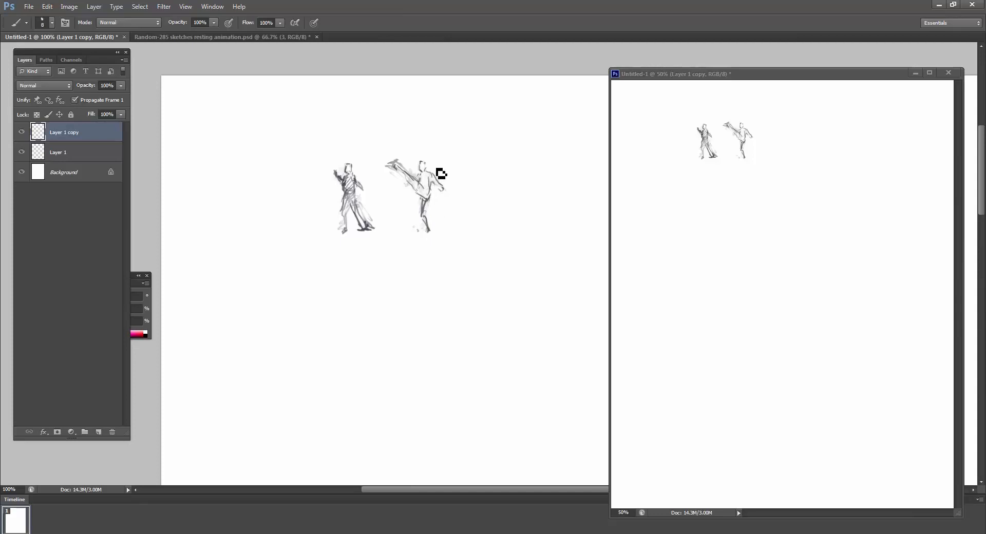
Erase the kicking foot with a 30 px Eraser and redraw the foot and raised leg with the Brush
{"action": "key", "text": "e"}
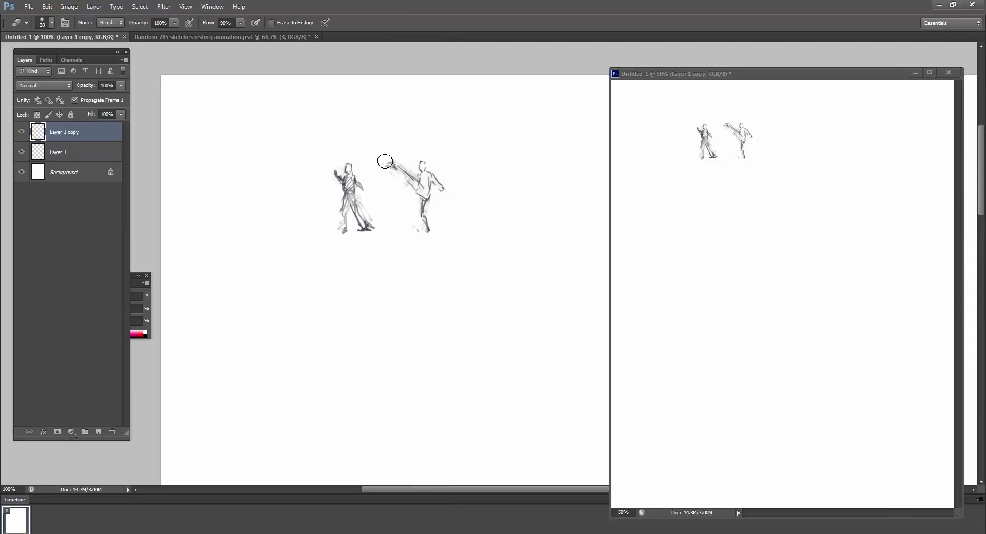
{"action": "key", "text": "b"}
{"action": "left_click_drag", "start_coordinate": [406, 174], "coordinate": [405, 171]}
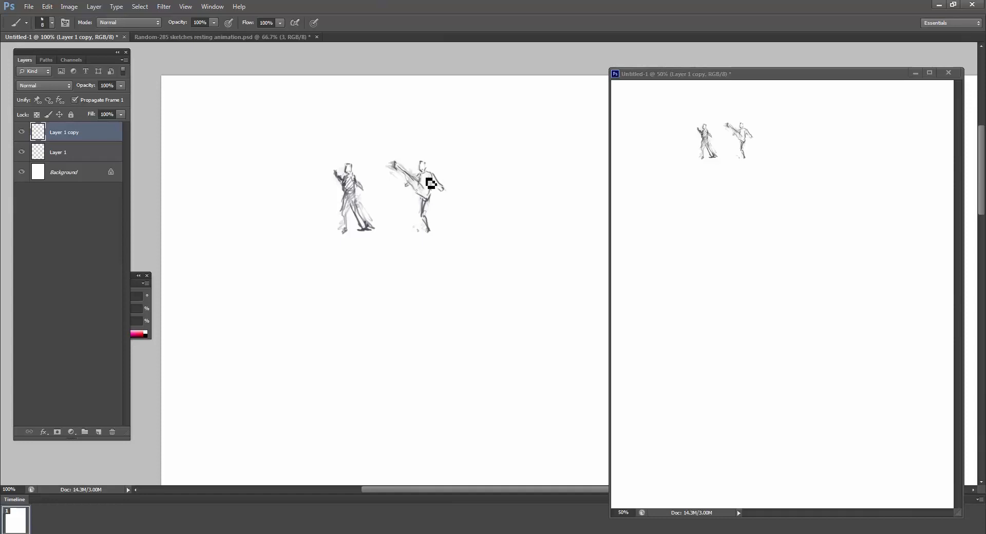
Erase loose strokes around the kicking leg and hips, and reinforce the supporting foot and rear arm with the Brush
{"action": "key", "text": "e"}
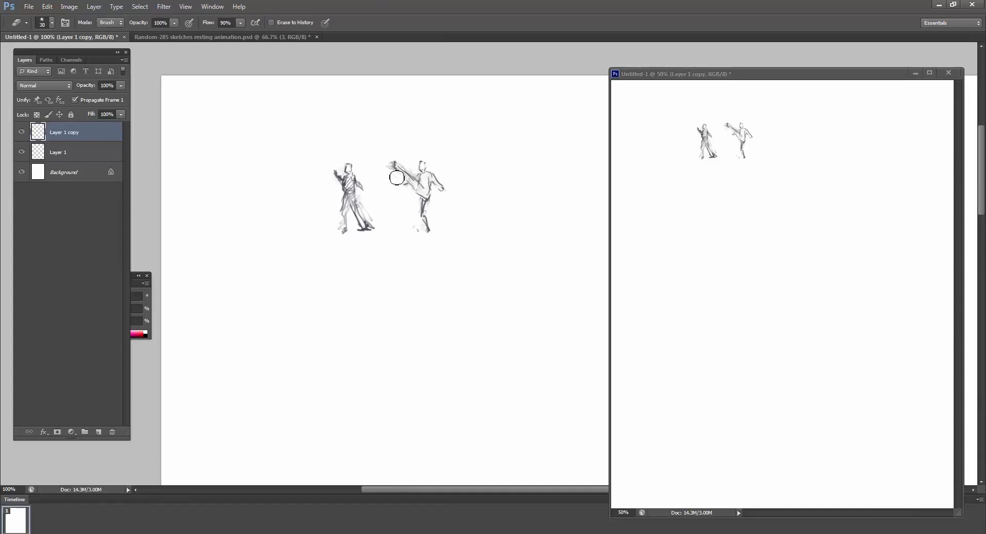
{"action": "mouse_move", "coordinate": [397, 177]}
{"action": "left_mouse_down"}
{"action": "mouse_move", "coordinate": [390, 161]}
{"action": "mouse_move", "coordinate": [413, 178]}
{"action": "left_mouse_up"}
{"action": "key", "text": "b"}
{"action": "left_click_drag", "start_coordinate": [428, 221], "coordinate": [429, 235]}
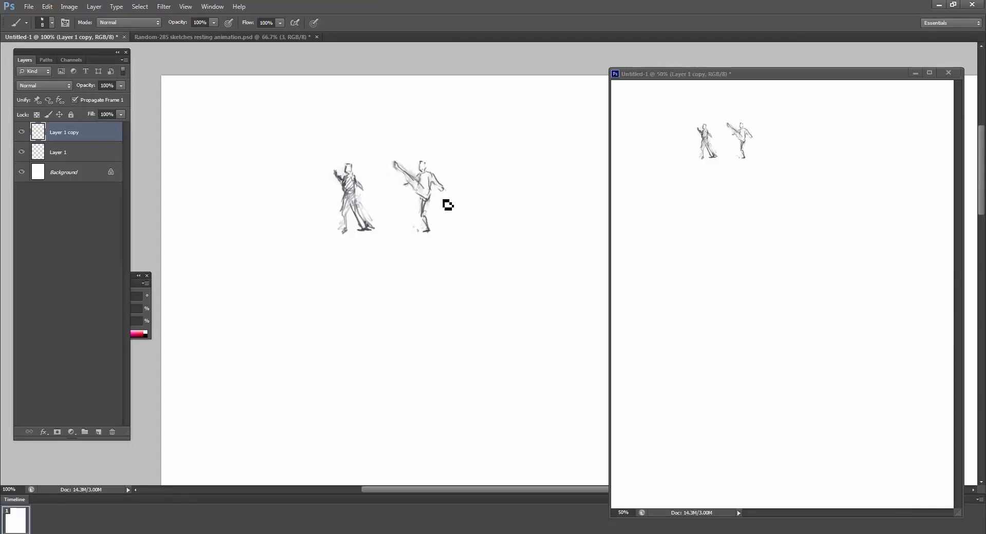
{"action": "key", "text": "e"}
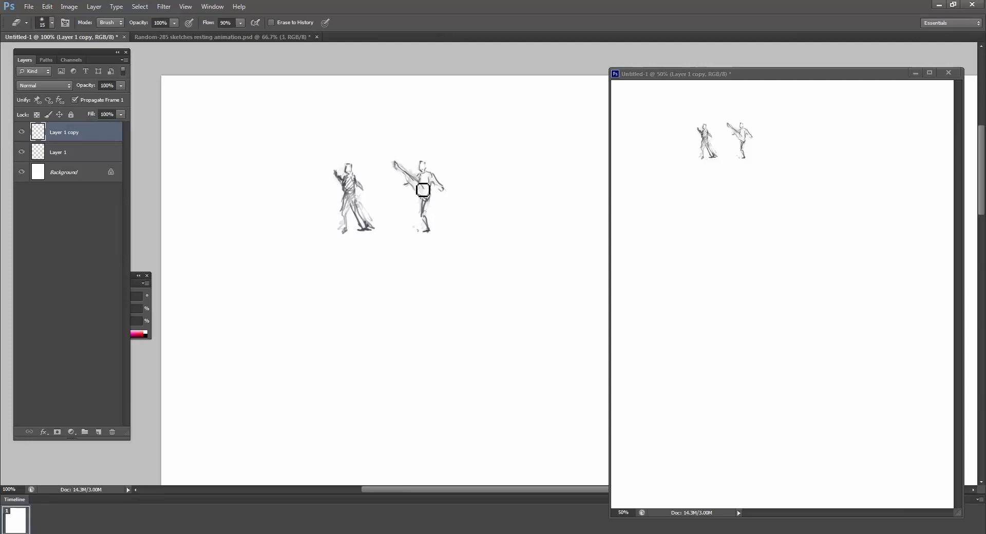
{"action": "key", "text": "b"}
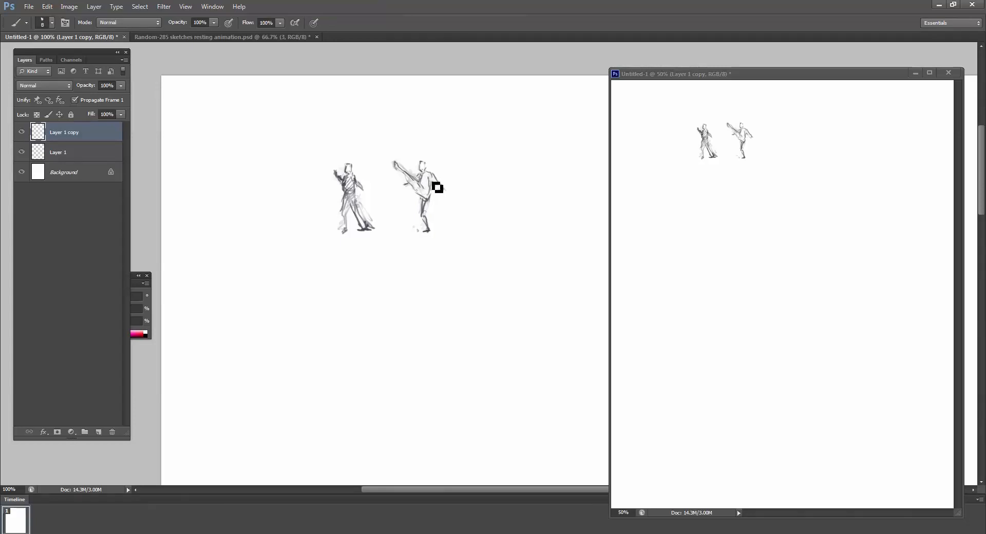
Nudge the kicking figure on Layer 1 copy and scale it down to about 97.7% with Free Transform
{"action": "key", "text": "v"}
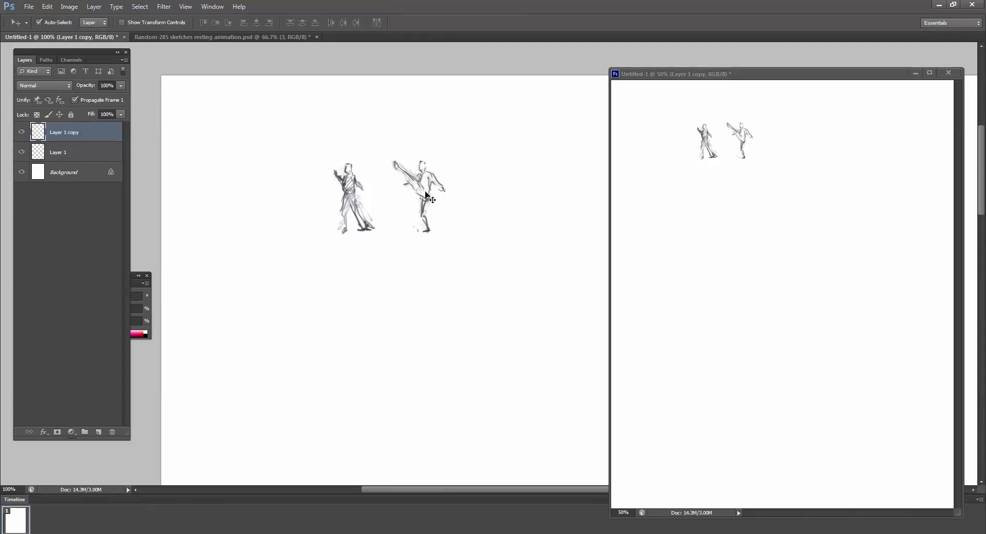
{"action": "mouse_move", "coordinate": [424, 200]}
{"action": "left_mouse_down"}
{"action": "mouse_move", "coordinate": [351, 199]}
{"action": "mouse_move", "coordinate": [430, 196]}
{"action": "left_mouse_up"}
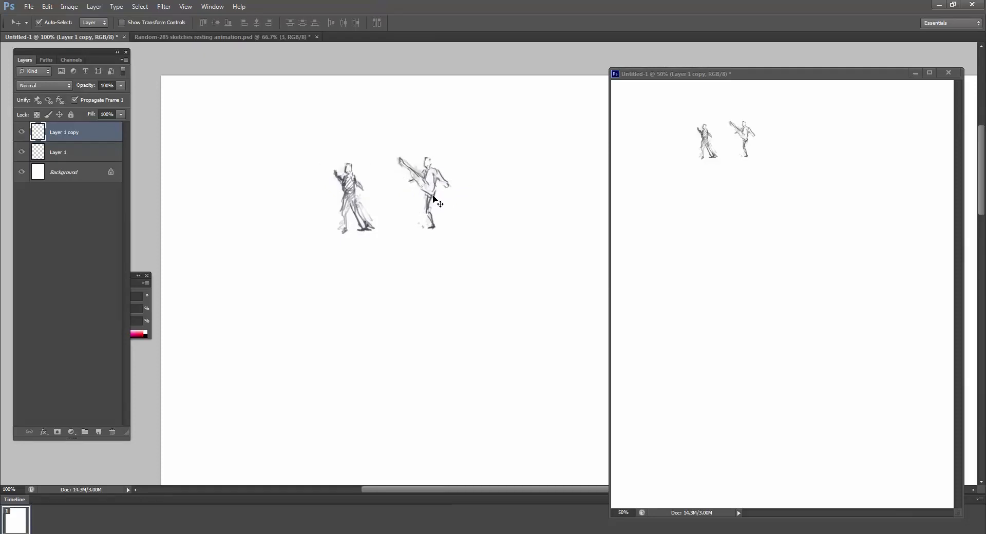
{"action": "key", "text": "ctrl+t"}
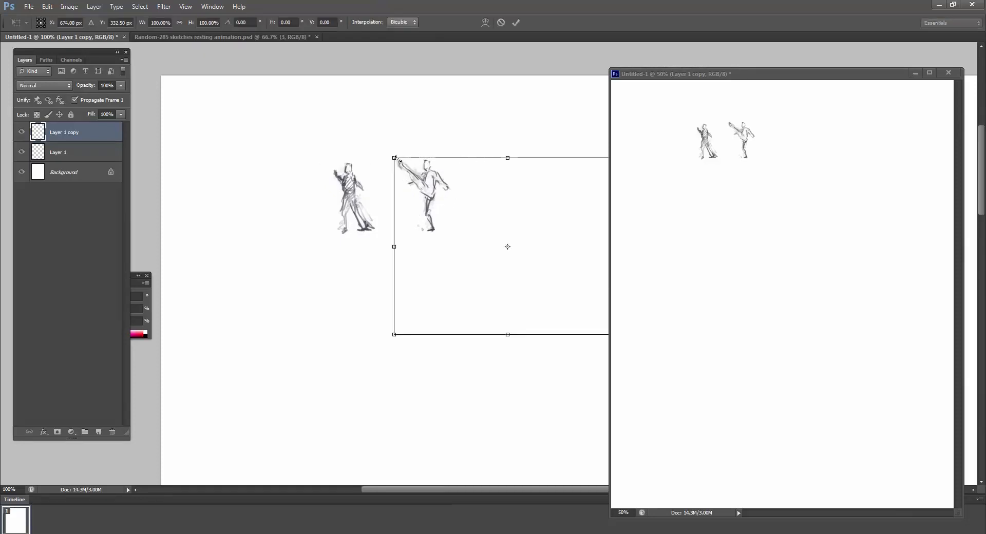
{"action": "left_click_drag", "start_coordinate": [398, 159], "coordinate": [445, 174]}
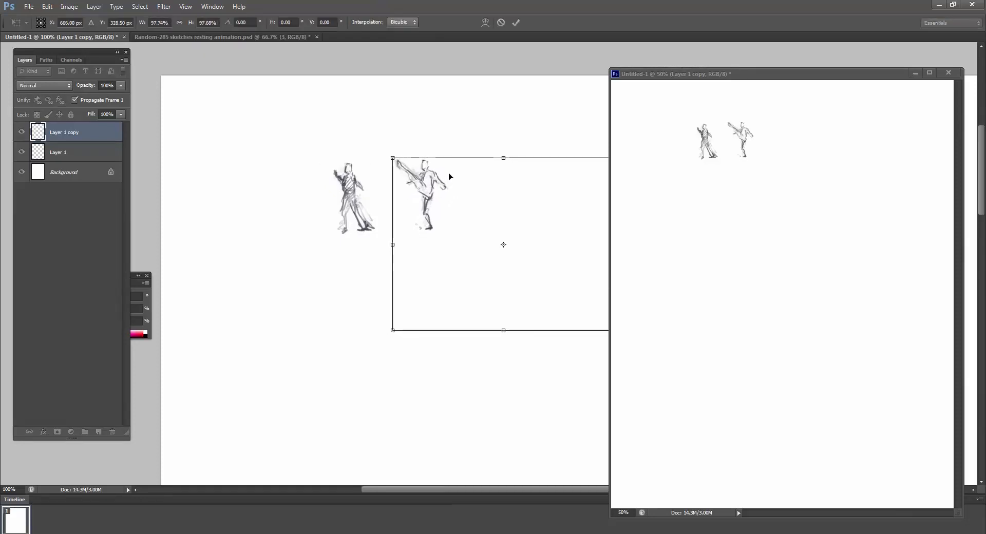
{"action": "key", "text": "Return"}
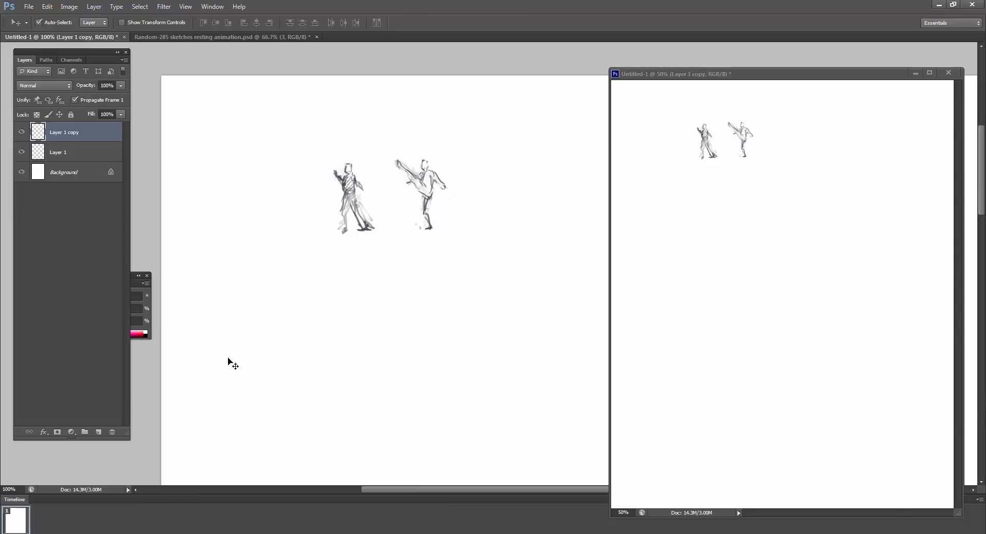
{"action": "left_click", "coordinate": [45, 532]}
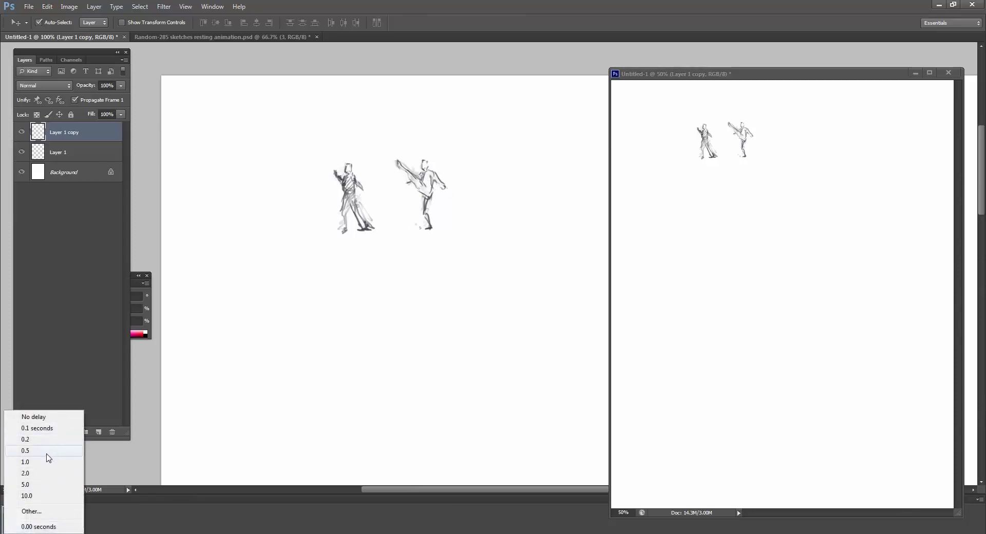
{"action": "left_click", "coordinate": [64, 456]}
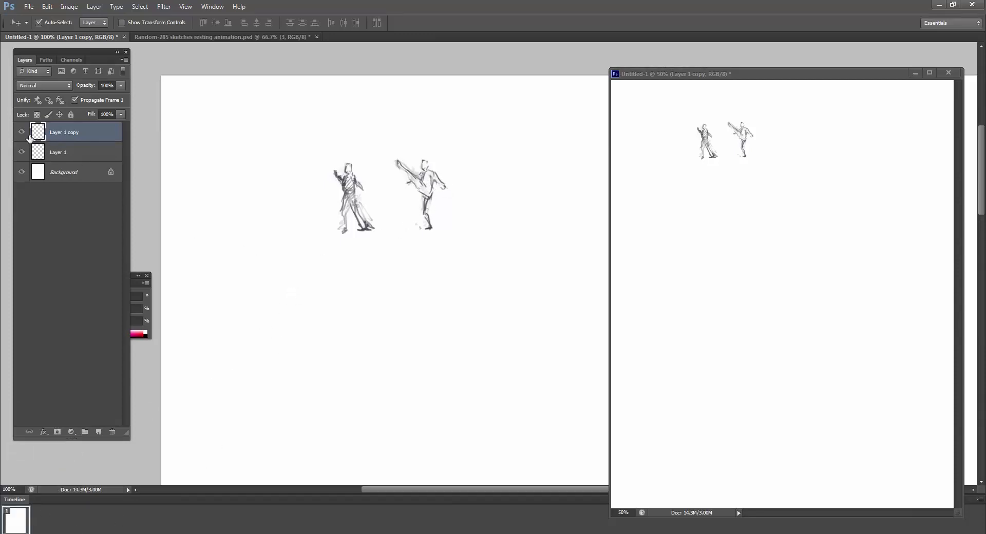
{"action": "left_click", "coordinate": [22, 133]}
{"action": "left_click", "coordinate": [22, 133]}
Move the kicking figure onto the fighting stance with Free Transform, lining up the supporting foot with the stance's front foot
{"action": "key", "text": "ctrl+t"}
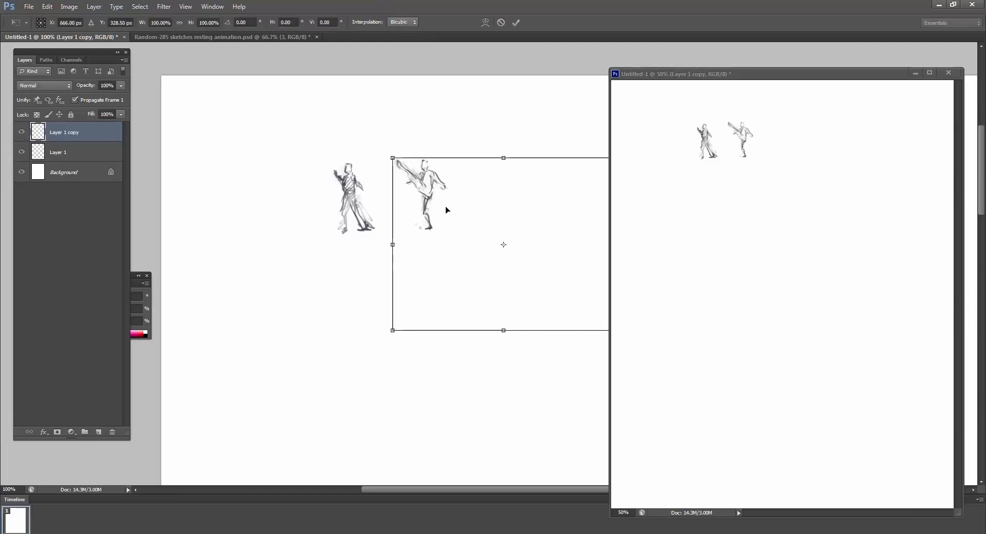
{"action": "left_click_drag", "start_coordinate": [447, 209], "coordinate": [372, 200]}
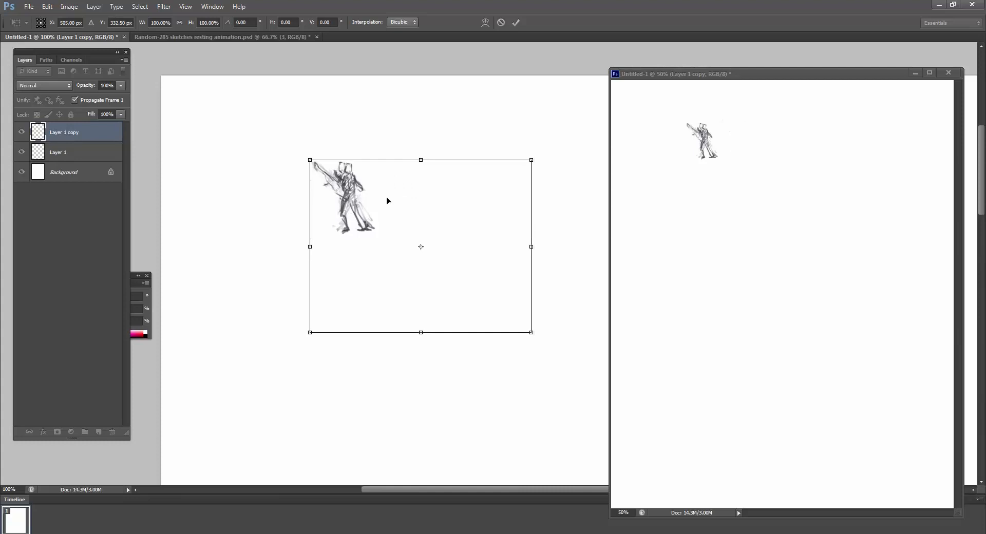
{"action": "key", "text": "Return"}
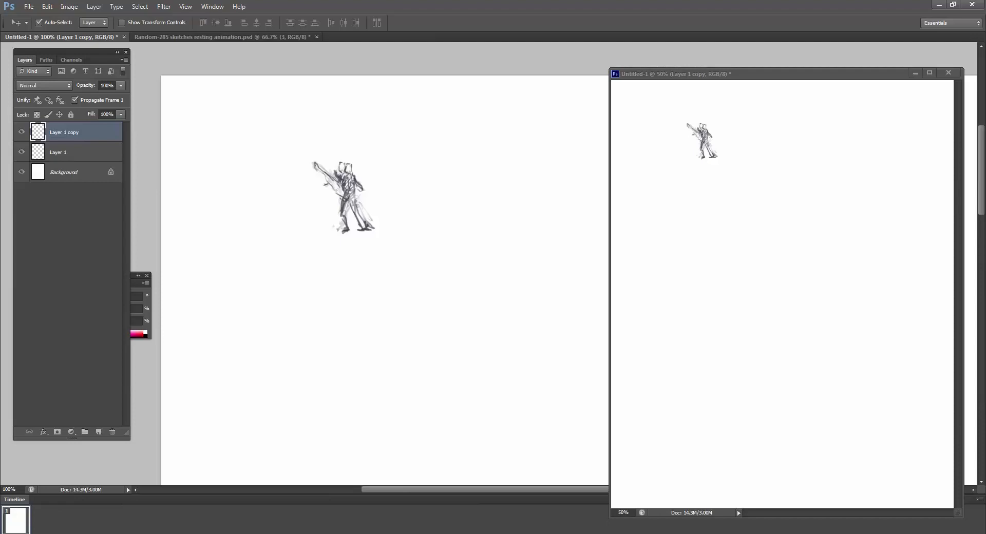
Add a second animation frame, showing only the stance layer in frame 1 and only the kick layer in frame 2
{"action": "left_click", "coordinate": [126, 533]}
{"action": "left_click", "coordinate": [21, 152]}
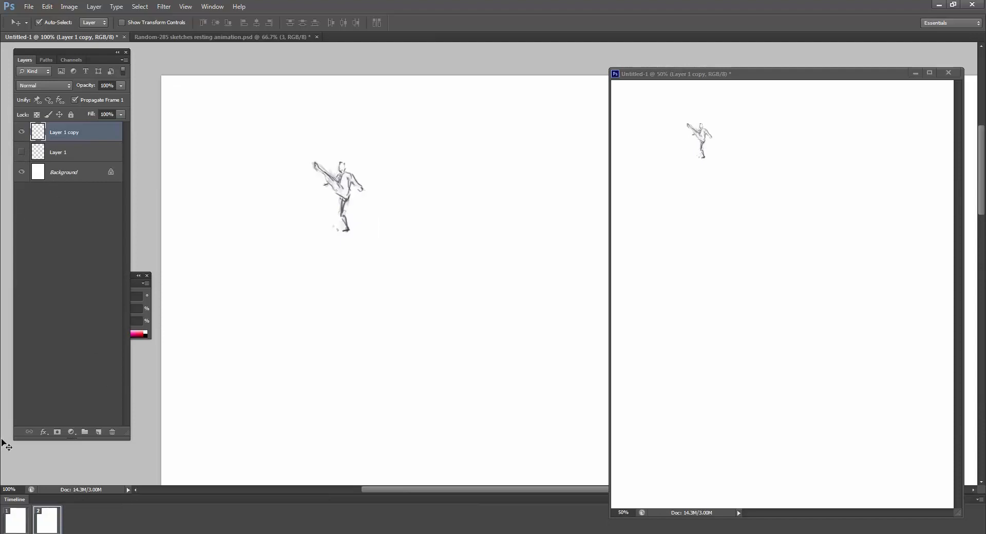
{"action": "left_click", "coordinate": [17, 531]}
{"action": "left_click", "coordinate": [22, 132]}
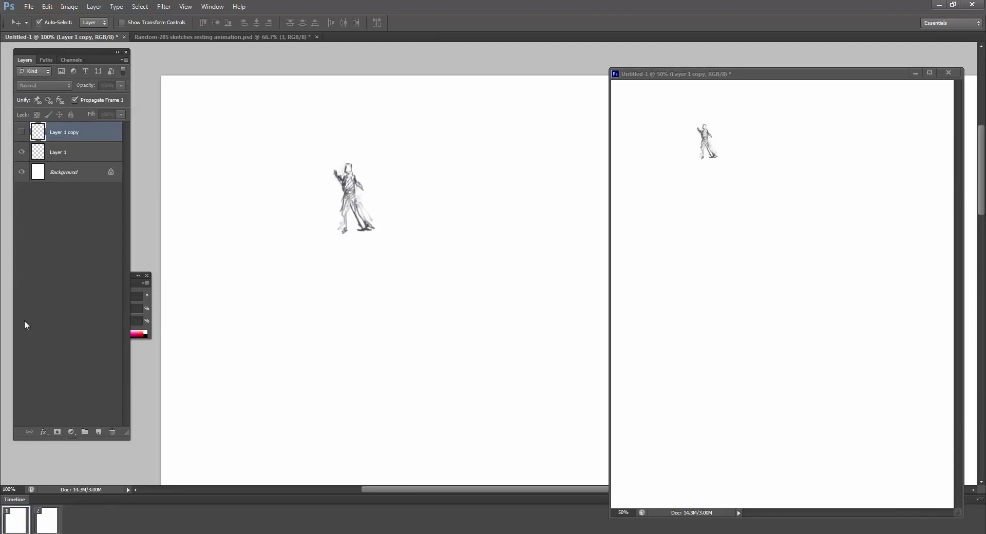
{"action": "left_click", "coordinate": [48, 524]}
{"action": "left_click", "coordinate": [22, 132]}
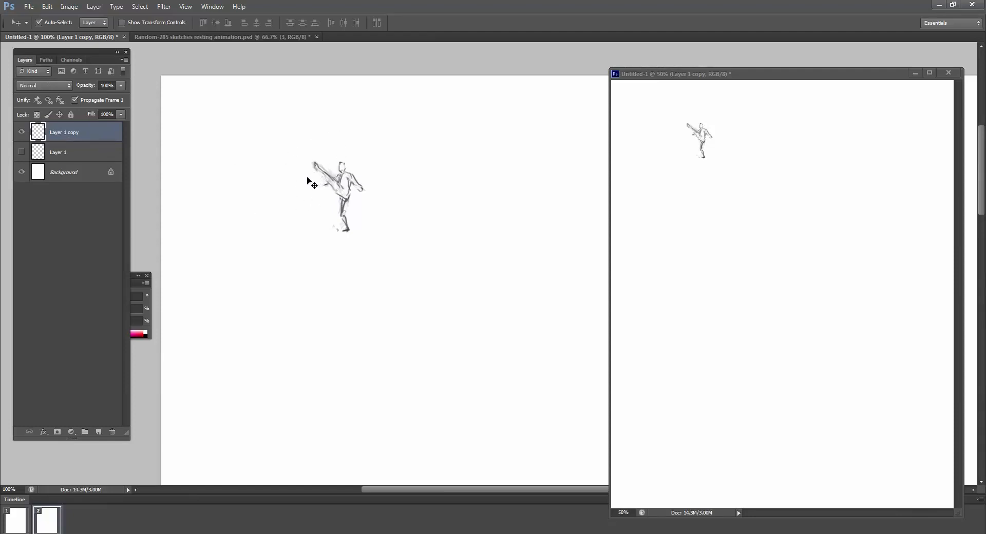
Play the two-frame animation to check the change from stance to kick, glancing at the reference video in between
{"action": "key", "text": "space"}
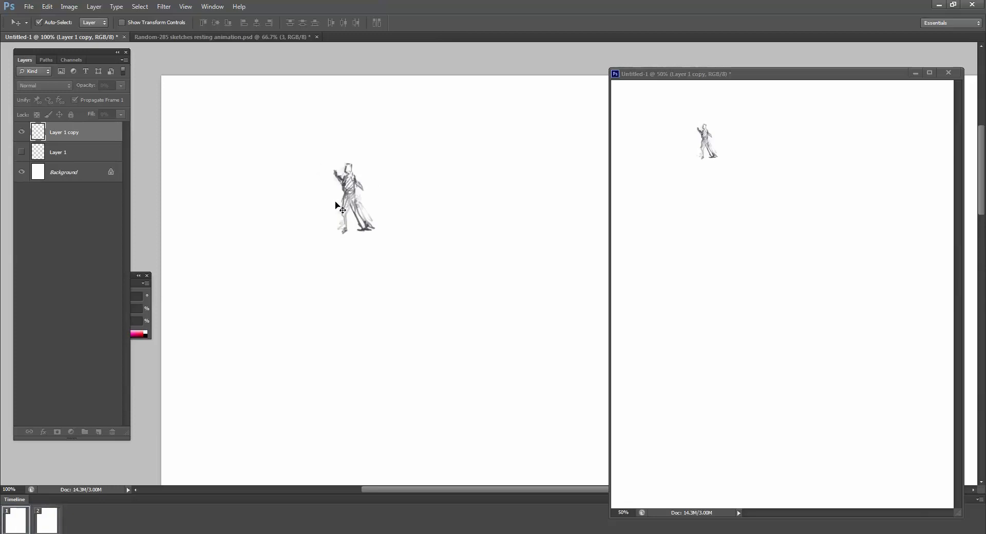
{"action": "key", "text": "space"}
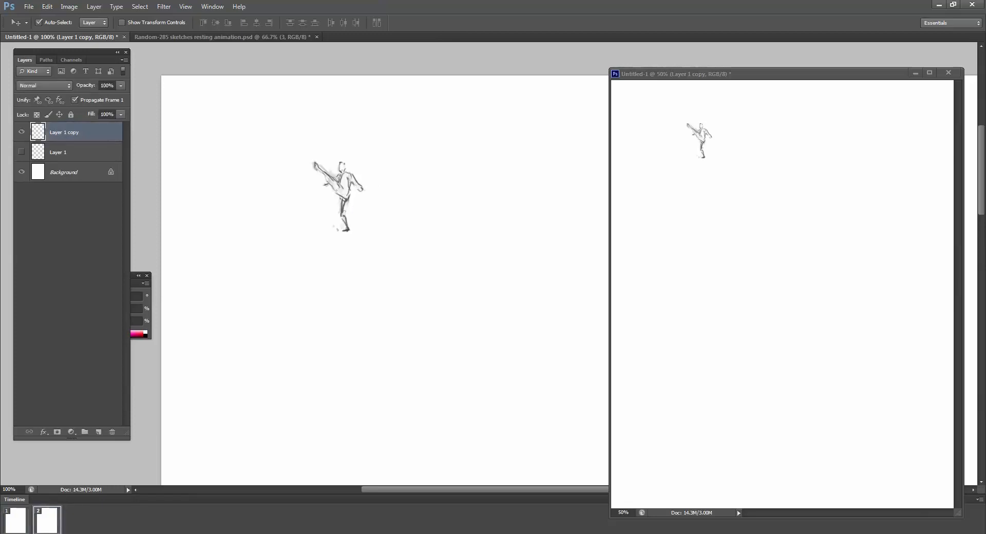
{"action": "left_click_drag", "start_coordinate": [0, 72], "coordinate": [734, 96]}
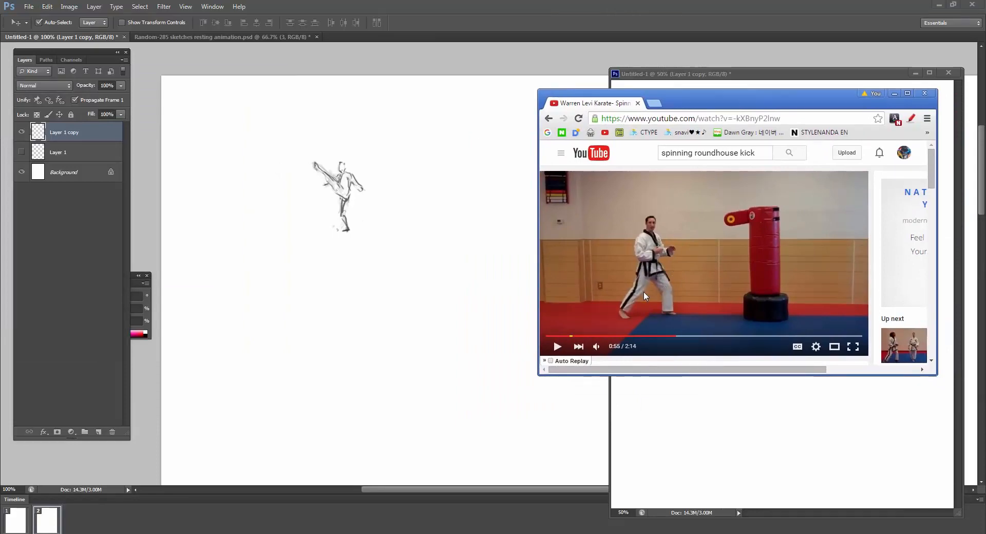
{"action": "left_click", "coordinate": [550, 5]}
{"action": "left_click", "coordinate": [17, 526]}
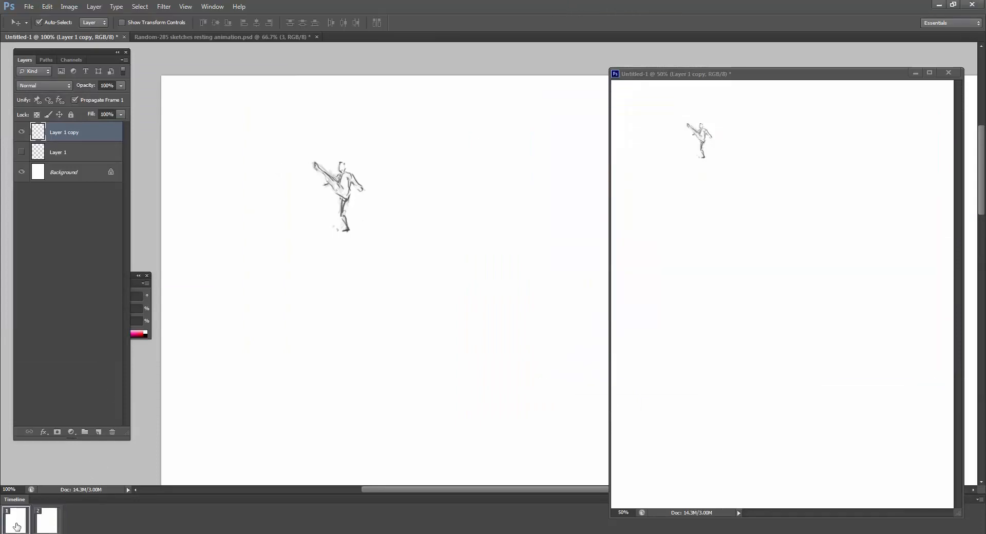
{"action": "key", "text": "space"}
Switch to the browser and replay the spinning roundhouse kick video around 0:55, pausing to study the body's lean up to impact
{"action": "key", "text": "alt+Tab"}
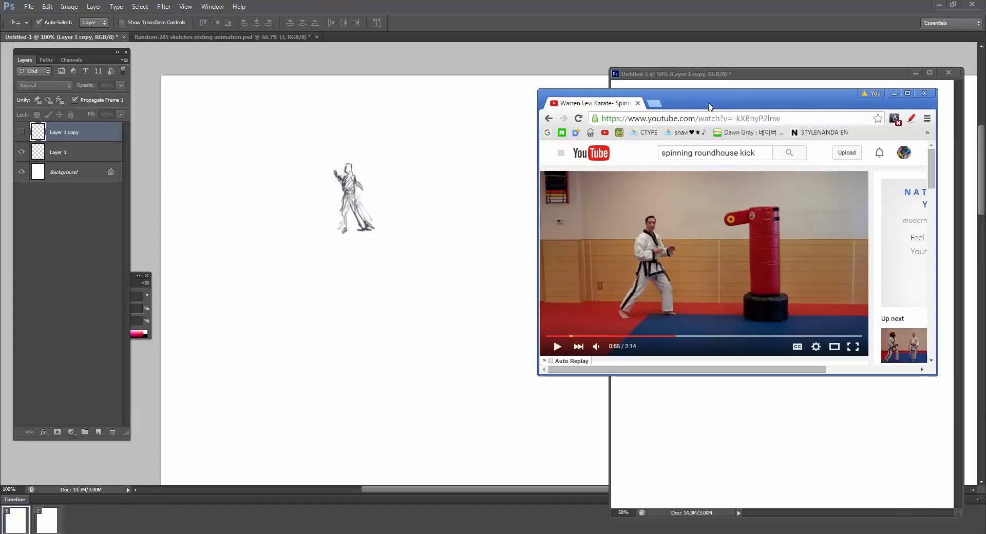
{"action": "left_click", "coordinate": [691, 249]}
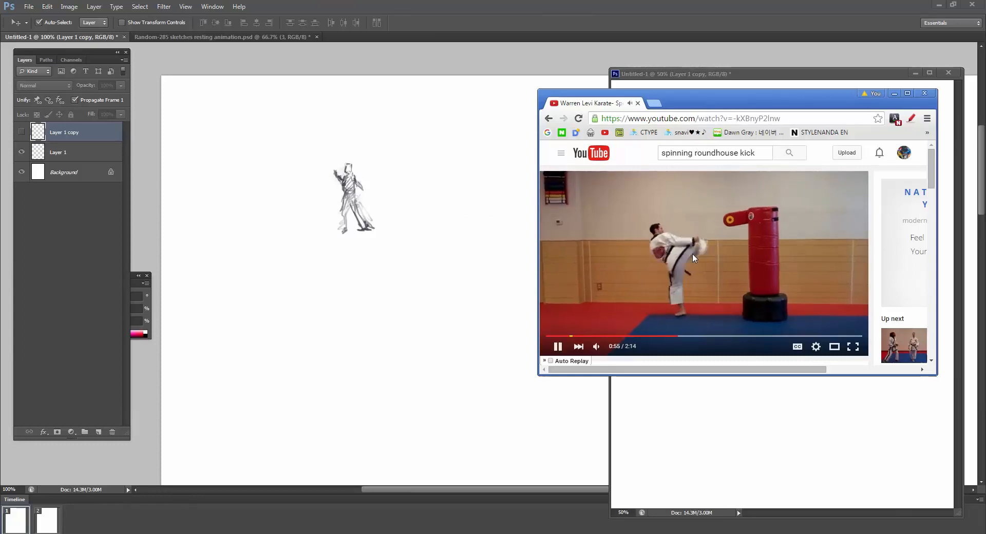
{"action": "left_click", "coordinate": [698, 276]}
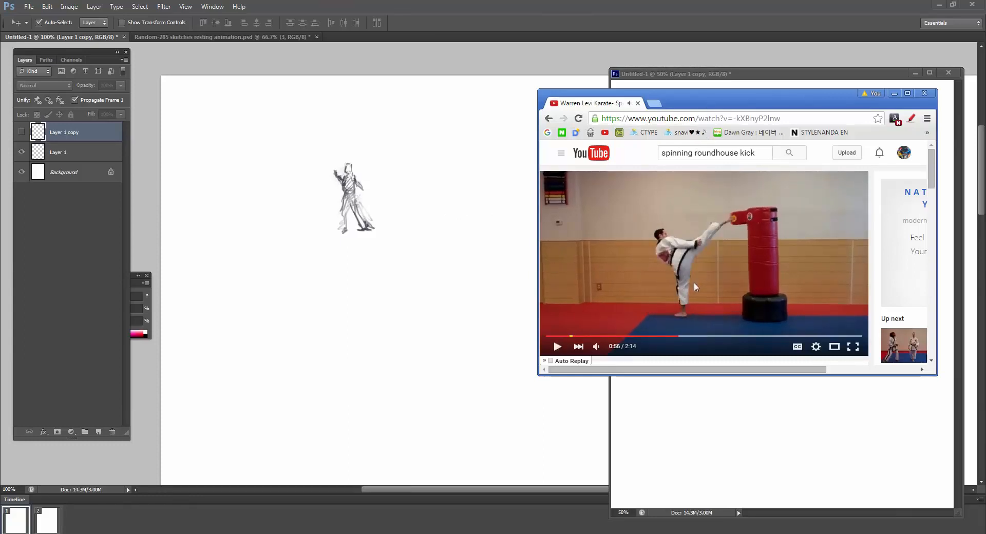
{"action": "key", "text": "Left"}
{"action": "left_click", "coordinate": [701, 296]}
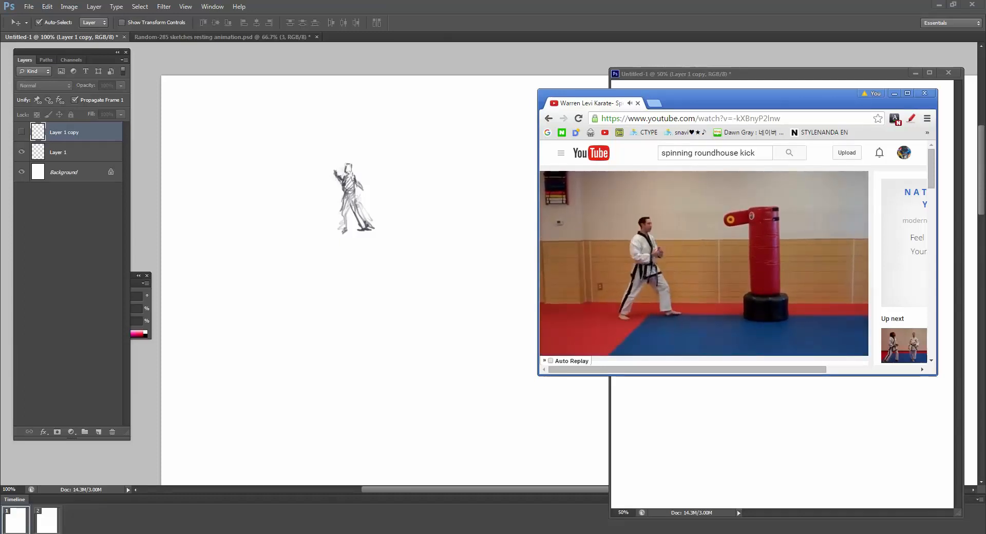
{"action": "left_click", "coordinate": [716, 280]}
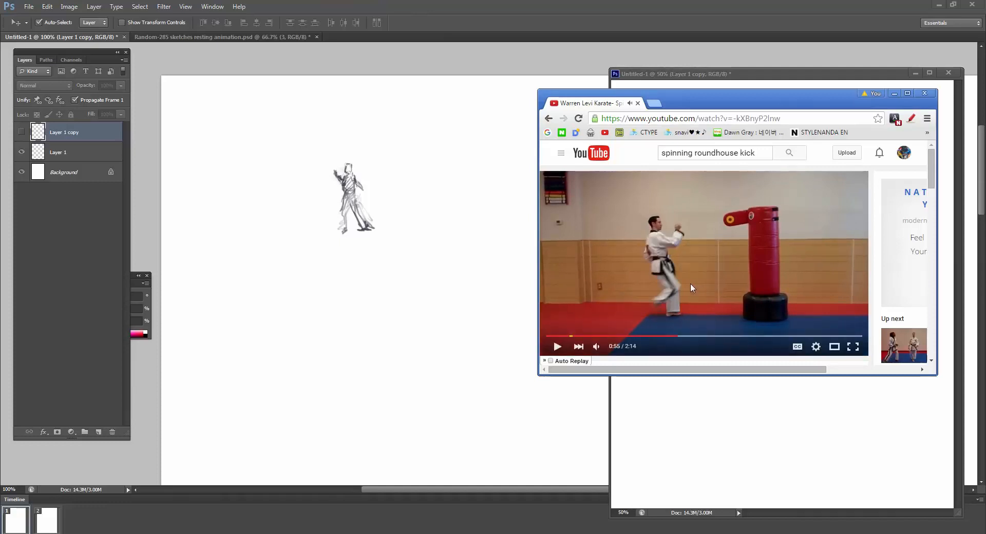
{"action": "left_click", "coordinate": [663, 262]}
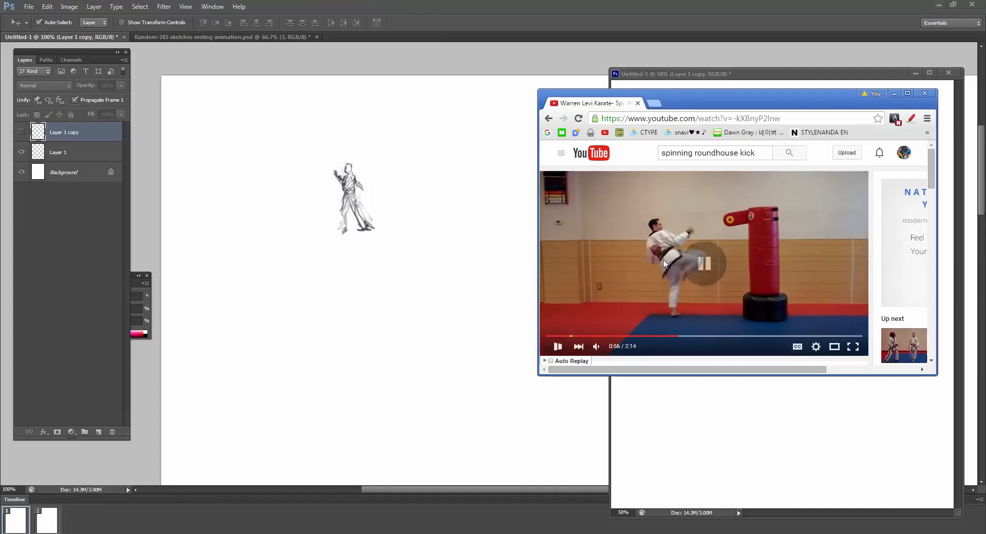
{"action": "left_click", "coordinate": [664, 263]}
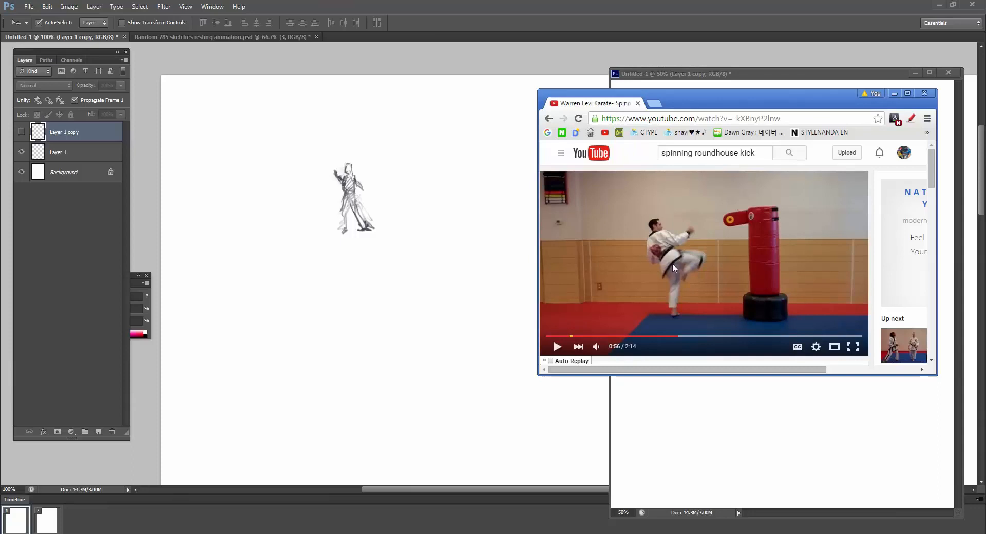
{"action": "left_click", "coordinate": [673, 263]}
{"action": "left_click", "coordinate": [676, 263]}
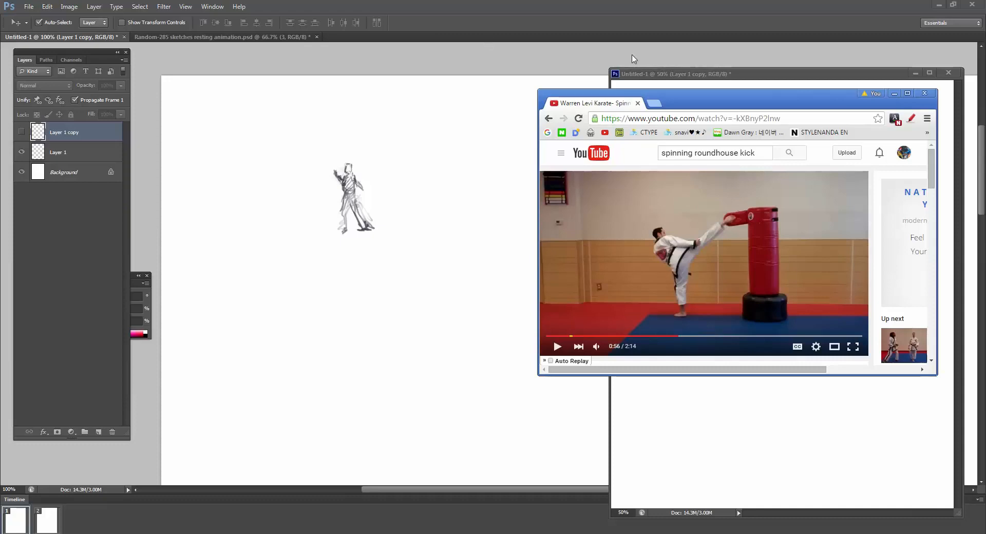
{"action": "left_click_drag", "start_coordinate": [820, 92], "coordinate": [0, 49]}
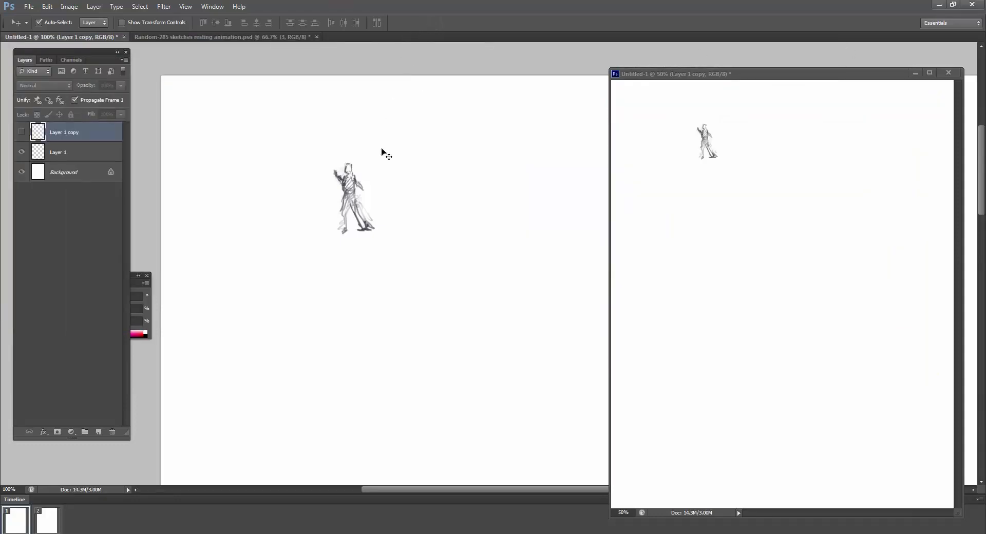
In frame 2, lasso the kicking figure's upper body on Layer 1 copy, rotate it clockwise into a backward lean, and reposition it
{"action": "left_click", "coordinate": [46, 521]}
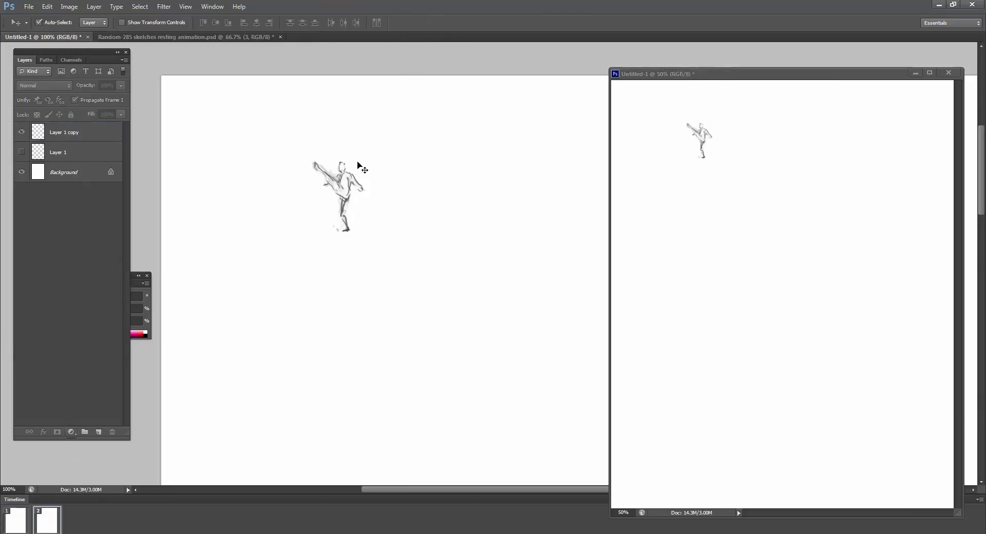
{"action": "key", "text": "l"}
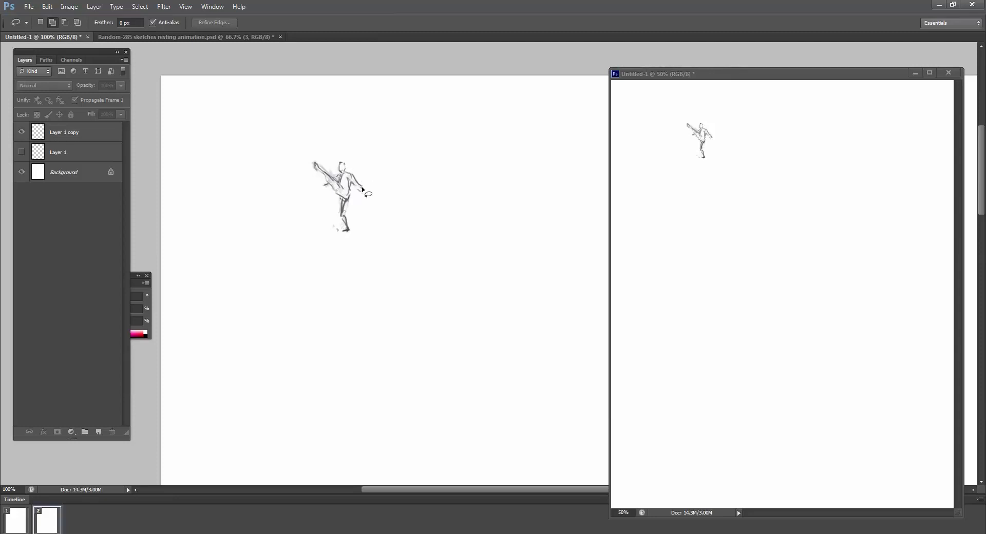
{"action": "left_click_drag", "start_coordinate": [1, 67], "coordinate": [814, 172]}
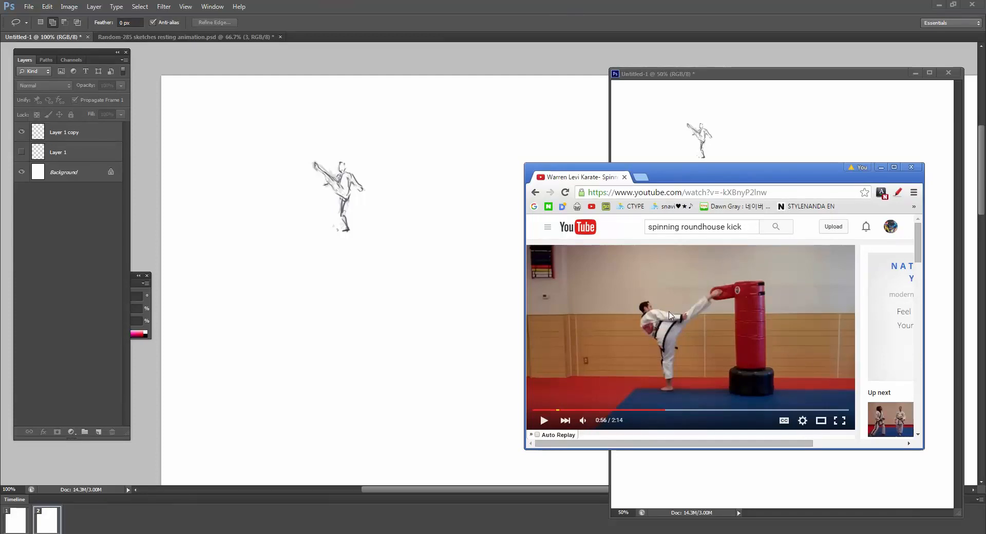
{"action": "left_click_drag", "start_coordinate": [839, 174], "coordinate": [0, 74]}
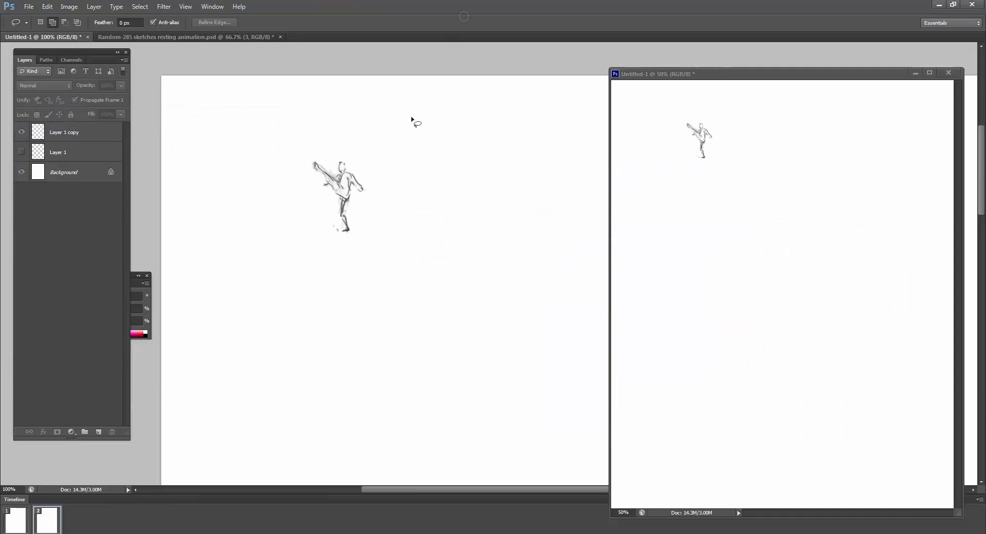
{"action": "mouse_move", "coordinate": [339, 178]}
{"action": "left_mouse_down"}
{"action": "mouse_move", "coordinate": [386, 194]}
{"action": "mouse_move", "coordinate": [377, 153]}
{"action": "left_mouse_up"}
{"action": "left_click_drag", "start_coordinate": [397, 100], "coordinate": [408, 112]}
{"action": "left_click", "coordinate": [110, 134]}
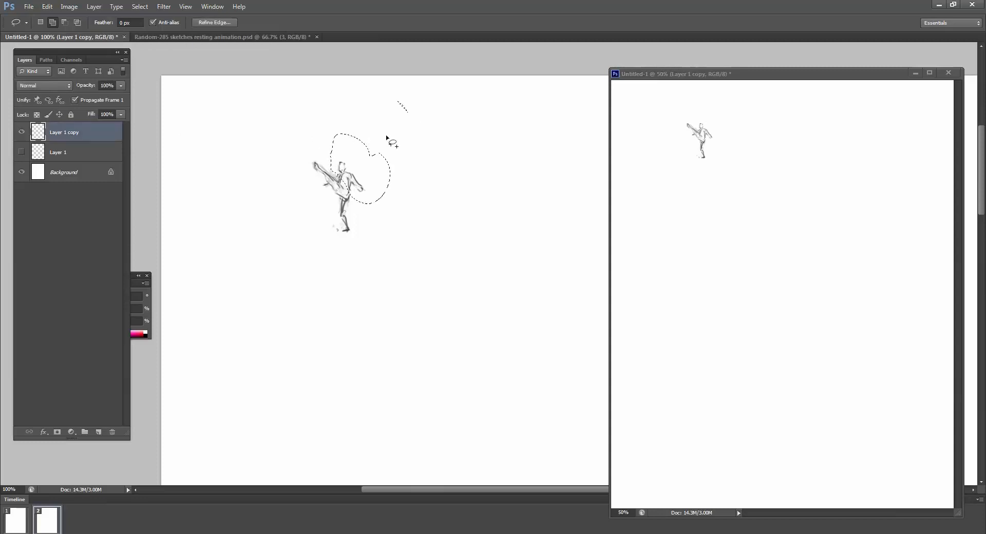
{"action": "key", "text": "ctrl+t"}
{"action": "left_click_drag", "start_coordinate": [462, 93], "coordinate": [387, 144]}
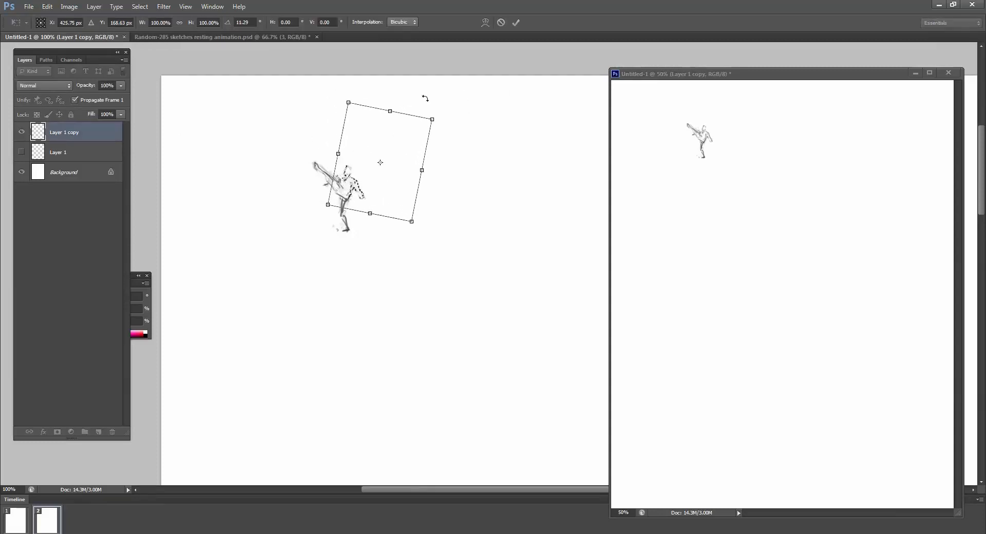
{"action": "left_click_drag", "start_coordinate": [429, 96], "coordinate": [468, 115]}
{"action": "left_click_drag", "start_coordinate": [378, 137], "coordinate": [387, 148]}
{"action": "left_click_drag", "start_coordinate": [385, 151], "coordinate": [383, 152]}
{"action": "key", "text": "Return"}
{"action": "key", "text": "ctrl+d"}
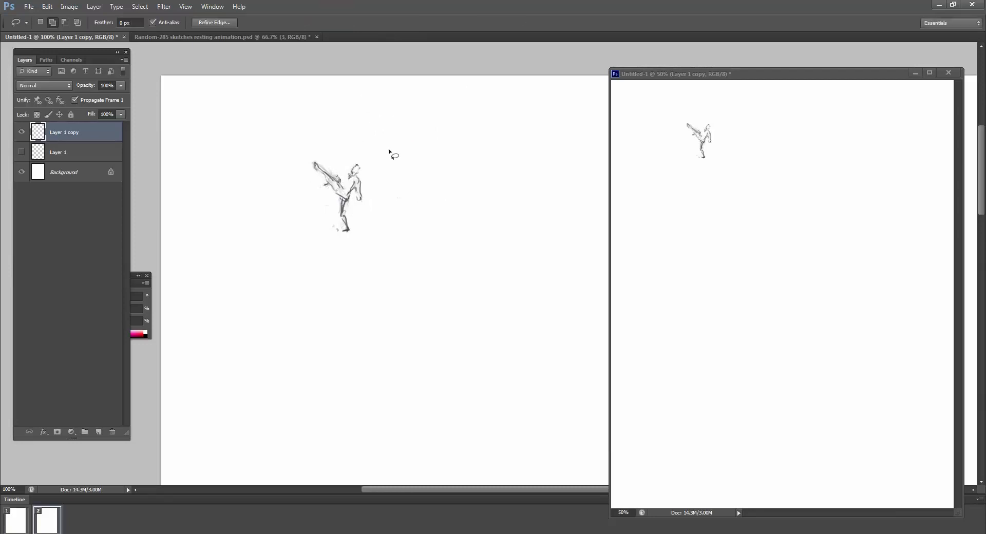
Redraw the kicking figure's head, arm and torso on Layer 1 copy, erasing excess lines between brush strokes
{"action": "key", "text": "b"}
{"action": "key", "text": "e"}
{"action": "mouse_move", "coordinate": [367, 191]}
{"action": "left_mouse_down"}
{"action": "mouse_move", "coordinate": [365, 207]}
{"action": "mouse_move", "coordinate": [346, 194]}
{"action": "mouse_move", "coordinate": [363, 172]}
{"action": "mouse_move", "coordinate": [352, 174]}
{"action": "mouse_move", "coordinate": [341, 199]}
{"action": "left_mouse_up"}
{"action": "key", "text": "b"}
{"action": "key", "text": "e"}
{"action": "key", "text": "b"}
{"action": "key", "text": "e"}
{"action": "key", "text": "b"}
{"action": "key", "text": "e"}
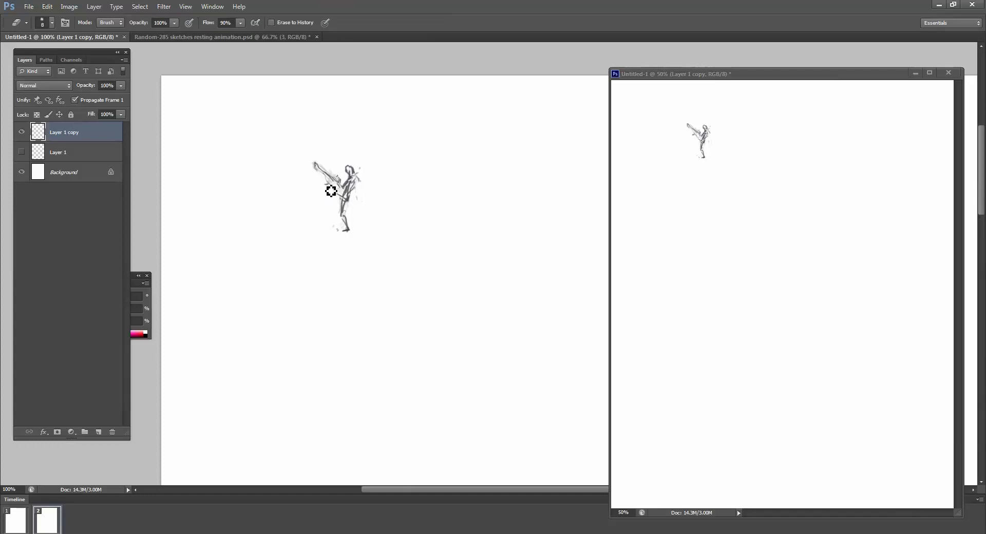
Darken the kicking figure's hips, supporting leg and foot with brush strokes, undoing the unwanted edit
{"action": "key", "text": "b"}
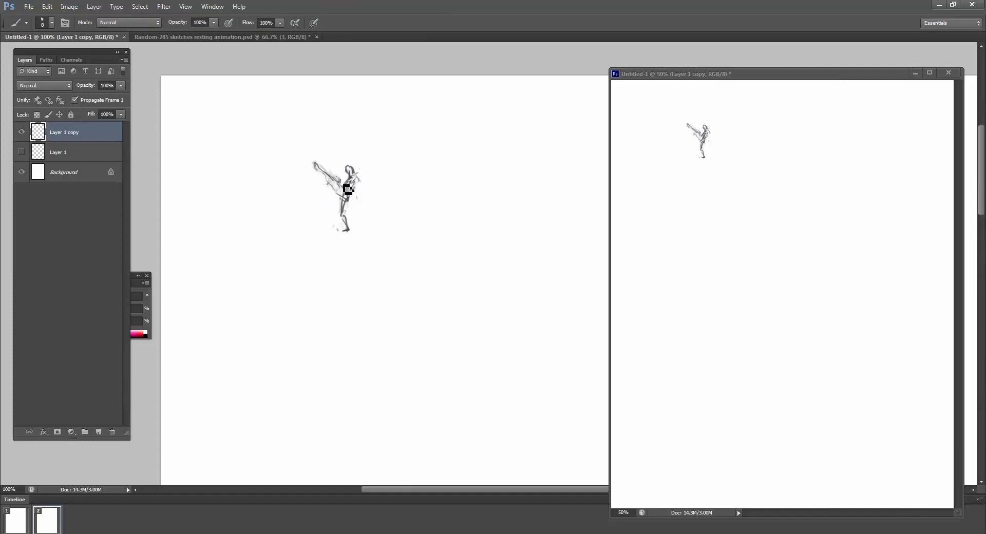
{"action": "mouse_move", "coordinate": [348, 189]}
{"action": "left_mouse_down"}
{"action": "mouse_move", "coordinate": [352, 227]}
{"action": "mouse_move", "coordinate": [334, 216]}
{"action": "mouse_move", "coordinate": [353, 211]}
{"action": "mouse_move", "coordinate": [345, 209]}
{"action": "mouse_move", "coordinate": [345, 222]}
{"action": "left_mouse_up"}
{"action": "key", "text": "e"}
{"action": "key", "text": "ctrl+z"}
{"action": "key", "text": "b"}
Sketch a large bent leg built from two tube forms and a separate open cylinder beside the figure
{"action": "mouse_move", "coordinate": [432, 199]}
{"action": "left_mouse_down"}
{"action": "mouse_move", "coordinate": [406, 238]}
{"action": "mouse_move", "coordinate": [427, 292]}
{"action": "left_mouse_up"}
{"action": "left_click_drag", "start_coordinate": [440, 194], "coordinate": [451, 210]}
{"action": "mouse_move", "coordinate": [459, 208]}
{"action": "left_mouse_down"}
{"action": "mouse_move", "coordinate": [424, 251]}
{"action": "mouse_move", "coordinate": [447, 276]}
{"action": "left_mouse_up"}
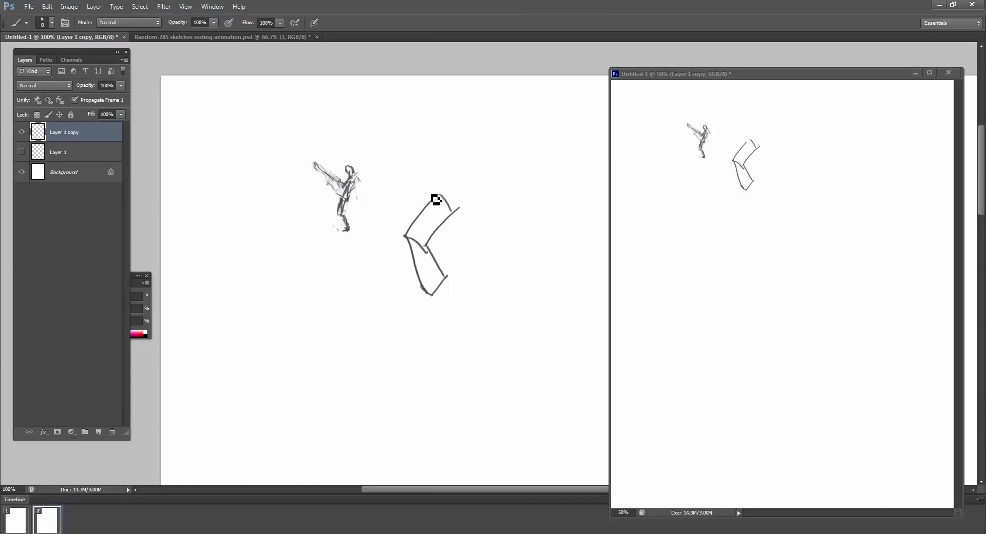
{"action": "mouse_move", "coordinate": [520, 189]}
{"action": "left_mouse_down"}
{"action": "mouse_move", "coordinate": [529, 209]}
{"action": "mouse_move", "coordinate": [547, 203]}
{"action": "mouse_move", "coordinate": [529, 193]}
{"action": "mouse_move", "coordinate": [548, 204]}
{"action": "mouse_move", "coordinate": [519, 212]}
{"action": "mouse_move", "coordinate": [519, 200]}
{"action": "mouse_move", "coordinate": [512, 236]}
{"action": "left_mouse_up"}
{"action": "left_click_drag", "start_coordinate": [549, 204], "coordinate": [535, 243]}
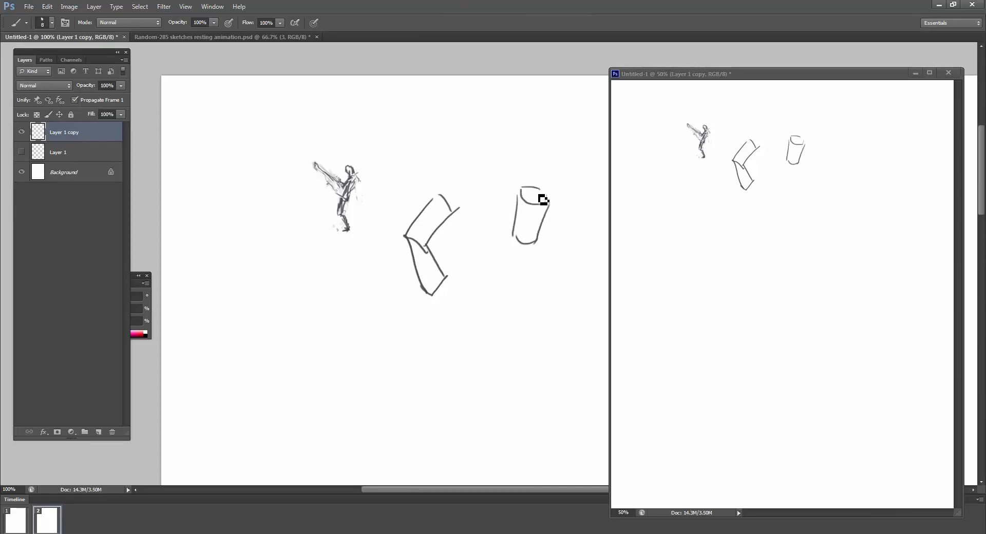
Enlarge the eraser, remove the kicking figure's supporting leg, and redraw it as a straight leg
{"action": "key", "text": "e"}
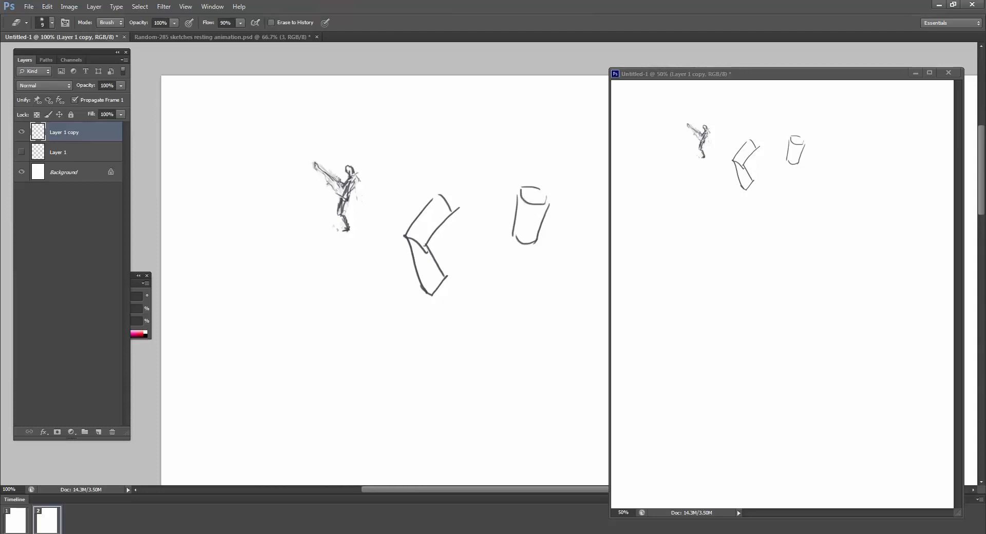
{"action": "key", "text": "bracketright"}
{"action": "key", "text": "bracketright"}
{"action": "key", "text": "bracketright"}
{"action": "key", "text": "bracketright"}
{"action": "key", "text": "bracketright"}
{"action": "key", "text": "bracketright"}
{"action": "key", "text": "bracketright"}
{"action": "key", "text": "bracketright"}
{"action": "left_click_drag", "start_coordinate": [344, 216], "coordinate": [338, 210]}
{"action": "key", "text": "b"}
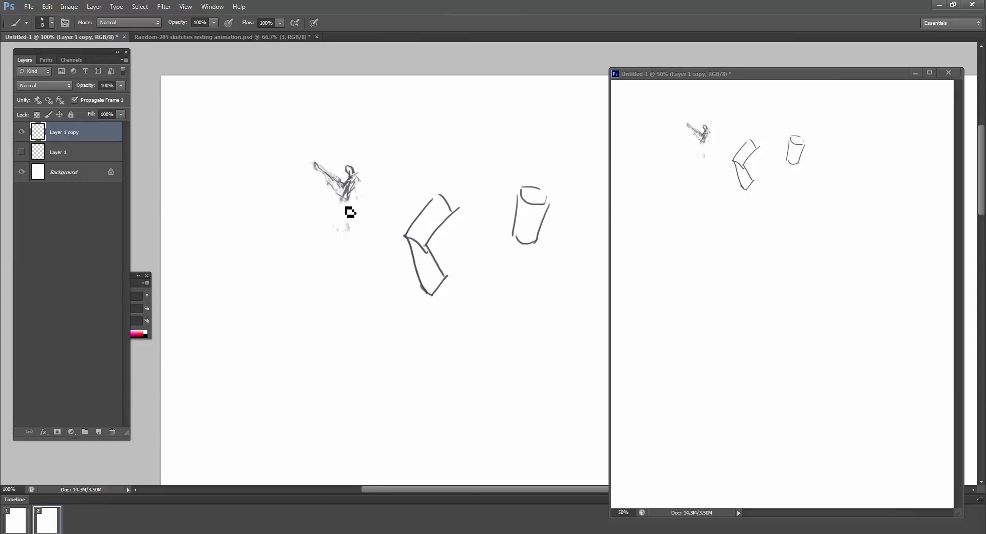
{"action": "left_click_drag", "start_coordinate": [349, 212], "coordinate": [350, 238]}
{"action": "key", "text": "ctrl+z"}
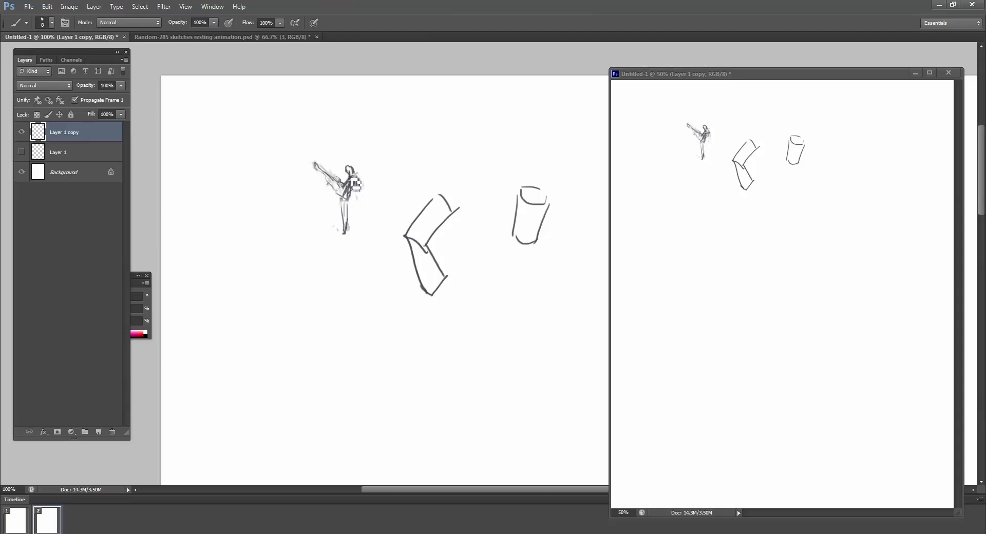
Undo the last stroke, redraw the kicking figure's arm and back, and erase stray marks around the upper body
{"action": "key", "text": "ctrl+z"}
{"action": "key", "text": "e"}
{"action": "key", "text": "b"}
{"action": "left_click_drag", "start_coordinate": [358, 180], "coordinate": [355, 168]}
{"action": "key", "text": "e"}
{"action": "key", "text": "b"}
{"action": "key", "text": "e"}
{"action": "left_click_drag", "start_coordinate": [363, 189], "coordinate": [361, 187]}
{"action": "key", "text": "b"}
Lasso the raised kicking leg and move it slightly down and to the right toward the hips
{"action": "key", "text": "l"}
{"action": "mouse_move", "coordinate": [331, 153]}
{"action": "left_mouse_down"}
{"action": "mouse_move", "coordinate": [304, 153]}
{"action": "mouse_move", "coordinate": [321, 197]}
{"action": "mouse_move", "coordinate": [334, 168]}
{"action": "left_mouse_up"}
{"action": "key", "text": "ctrl+t"}
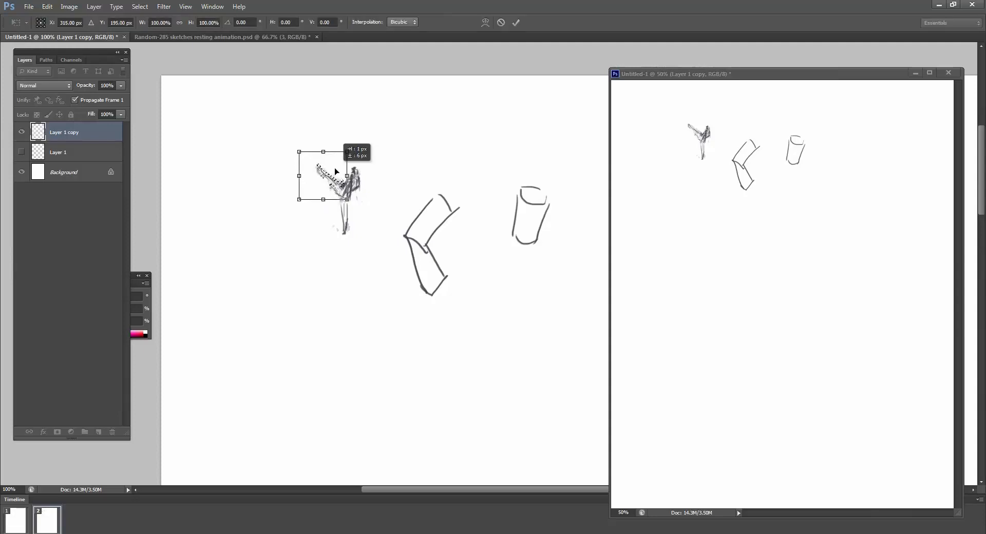
{"action": "key", "text": "Return"}
{"action": "key", "text": "ctrl+d"}
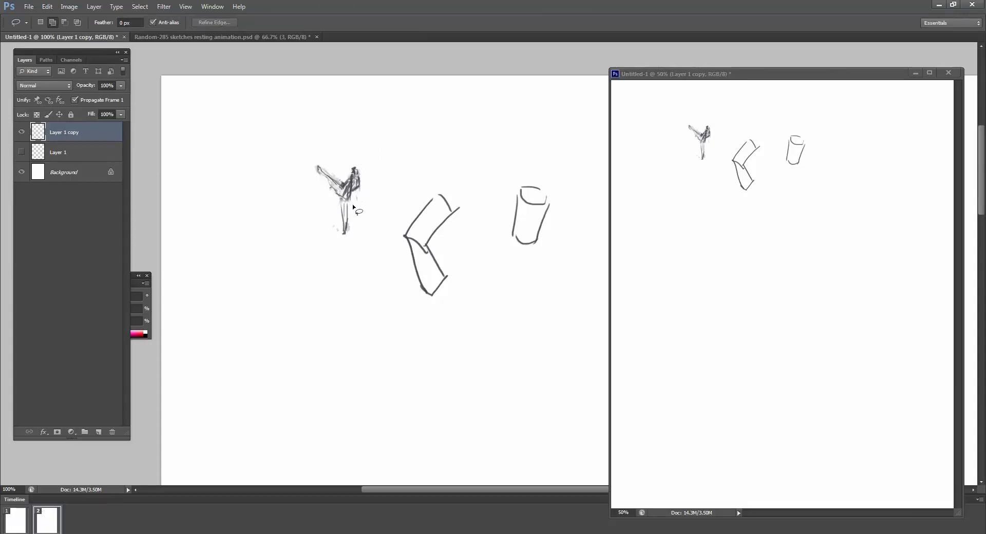
Lasso the straight supporting leg and shift it slightly to the right beneath the hips
{"action": "mouse_move", "coordinate": [343, 198]}
{"action": "left_mouse_down"}
{"action": "mouse_move", "coordinate": [340, 230]}
{"action": "mouse_move", "coordinate": [369, 212]}
{"action": "left_mouse_up"}
{"action": "key", "text": "ctrl+t"}
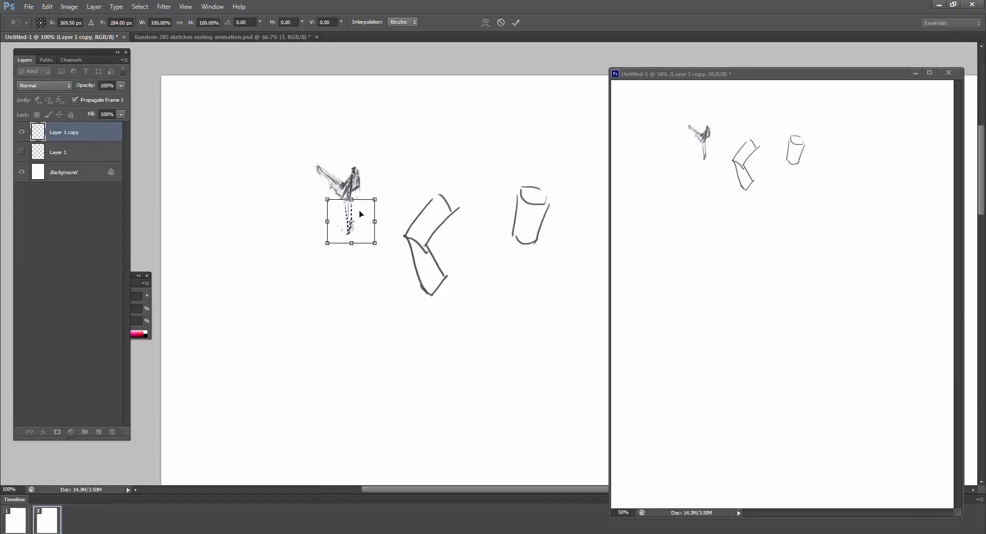
{"action": "key", "text": "Return"}
{"action": "key", "text": "ctrl+d"}
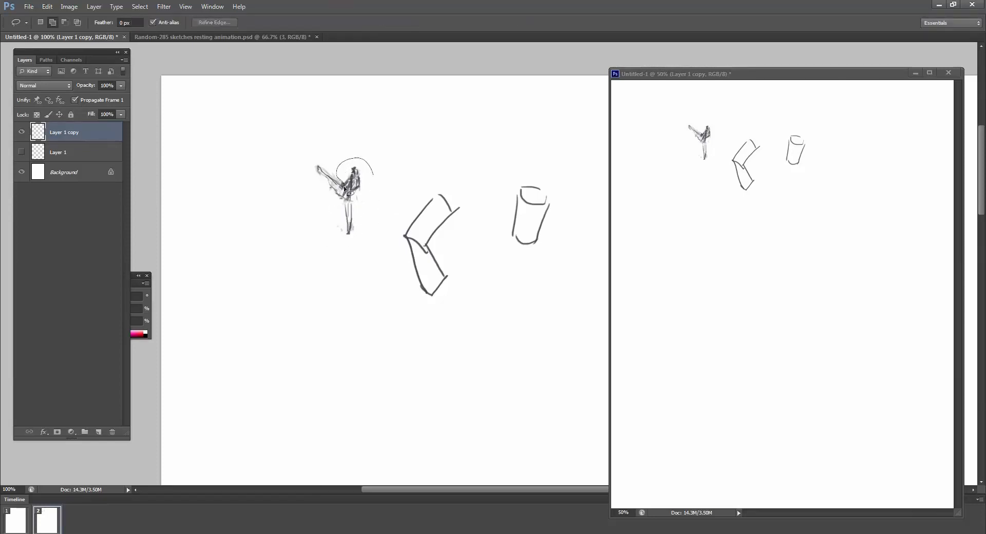
Lasso the kicking figure's head and upper body and rotate them slightly clockwise to lean farther back
{"action": "left_click_drag", "start_coordinate": [374, 191], "coordinate": [374, 180]}
{"action": "key", "text": "ctrl+t"}
{"action": "left_click_drag", "start_coordinate": [385, 148], "coordinate": [370, 175]}
{"action": "key", "text": "Return"}
Add strokes along the supporting leg's right edge and erase the stray marks beside the foot
{"action": "key", "text": "b"}
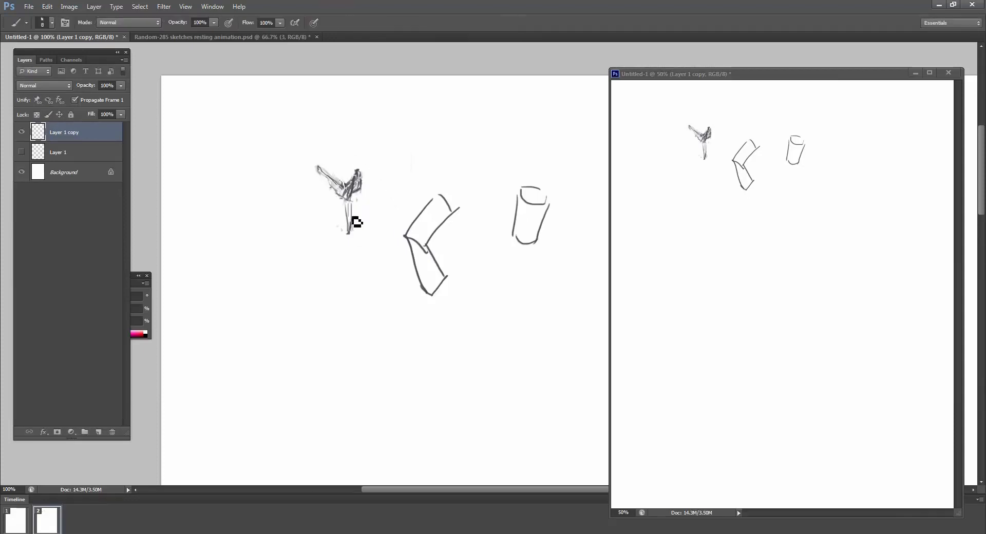
{"action": "left_click_drag", "start_coordinate": [355, 213], "coordinate": [358, 228]}
{"action": "key", "text": "e"}
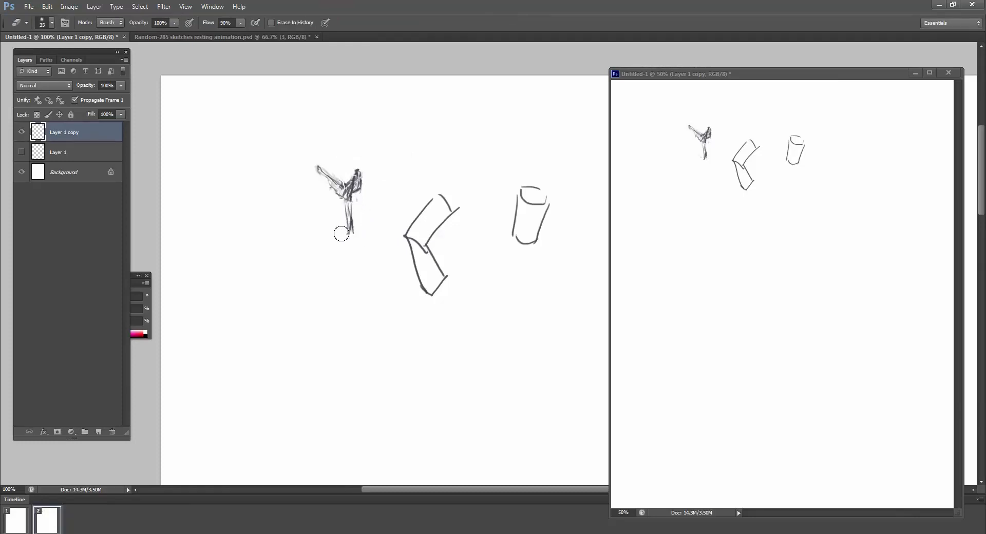
Lasso the bent-leg and cylinder demonstration sketches and delete them from the layer
{"action": "key", "text": "l"}
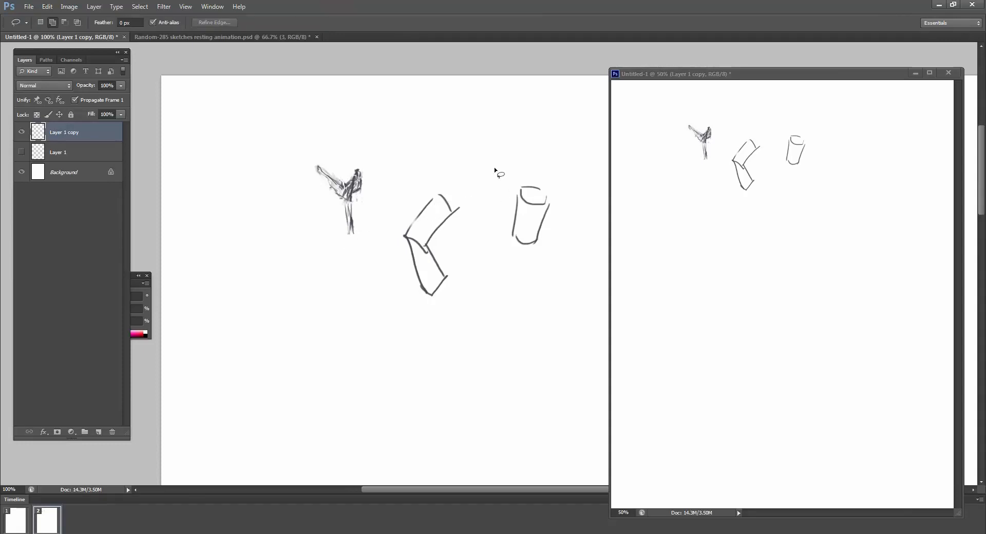
{"action": "mouse_move", "coordinate": [459, 150]}
{"action": "left_mouse_down"}
{"action": "mouse_move", "coordinate": [392, 318]}
{"action": "mouse_move", "coordinate": [516, 140]}
{"action": "left_mouse_up"}
{"action": "key", "text": "Delete"}
{"action": "key", "text": "ctrl+d"}
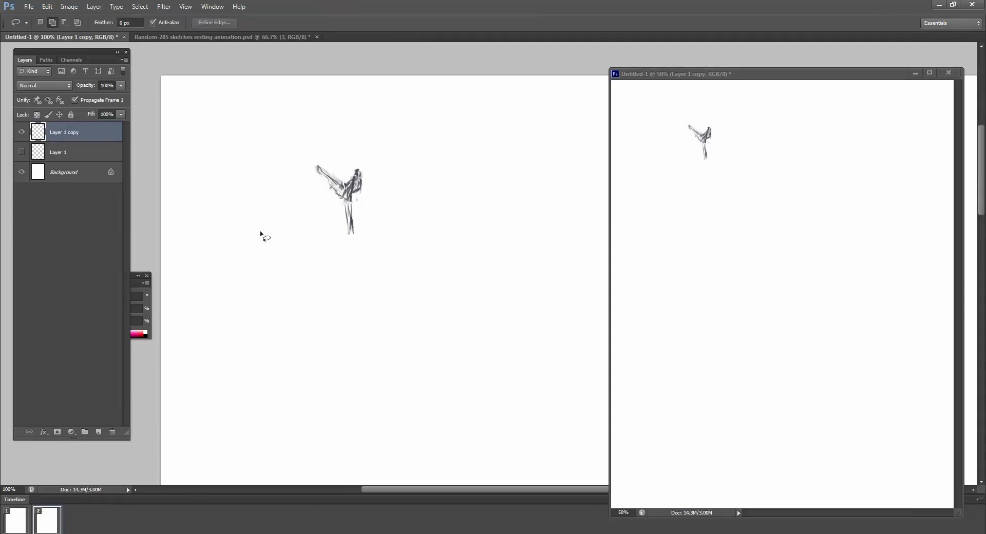
Show Layer 1 in frame 2 and move the kicking figure left so its supporting foot lines up with the stance
{"action": "left_click", "coordinate": [21, 152]}
{"action": "key", "text": "v"}
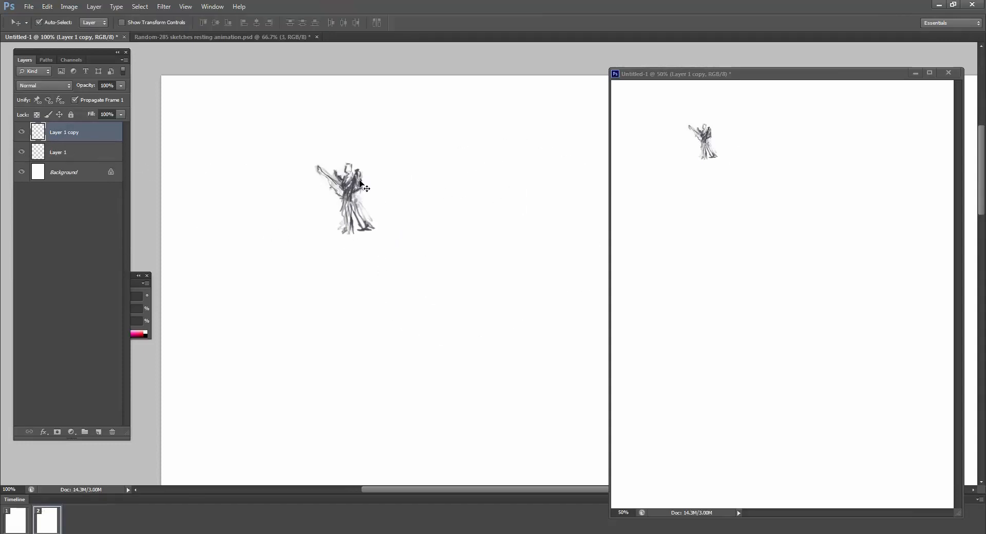
{"action": "left_click_drag", "start_coordinate": [360, 181], "coordinate": [359, 178]}
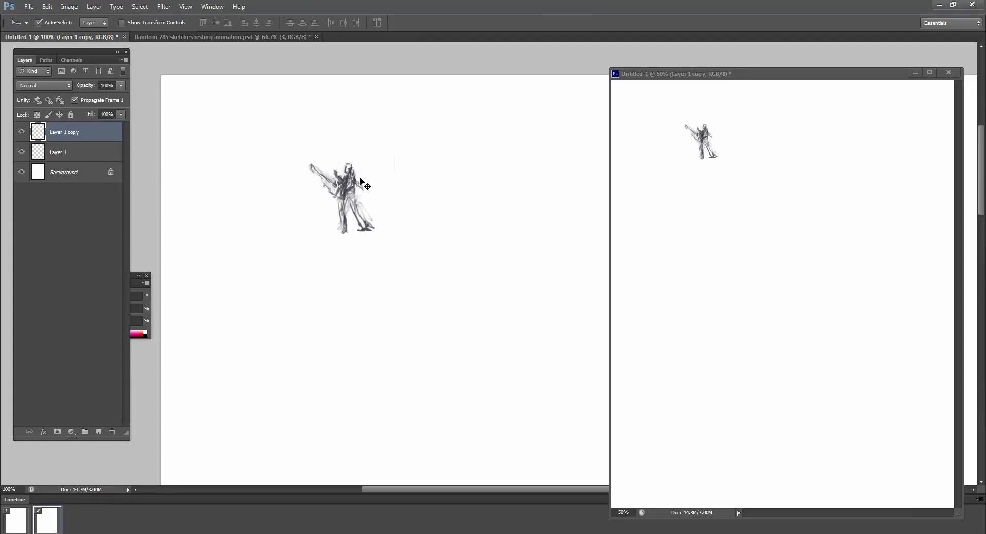
Leave only the kick layer and background showing in frame 2, and switch to frame 1 to compare the stance
{"action": "left_click", "coordinate": [21, 133]}
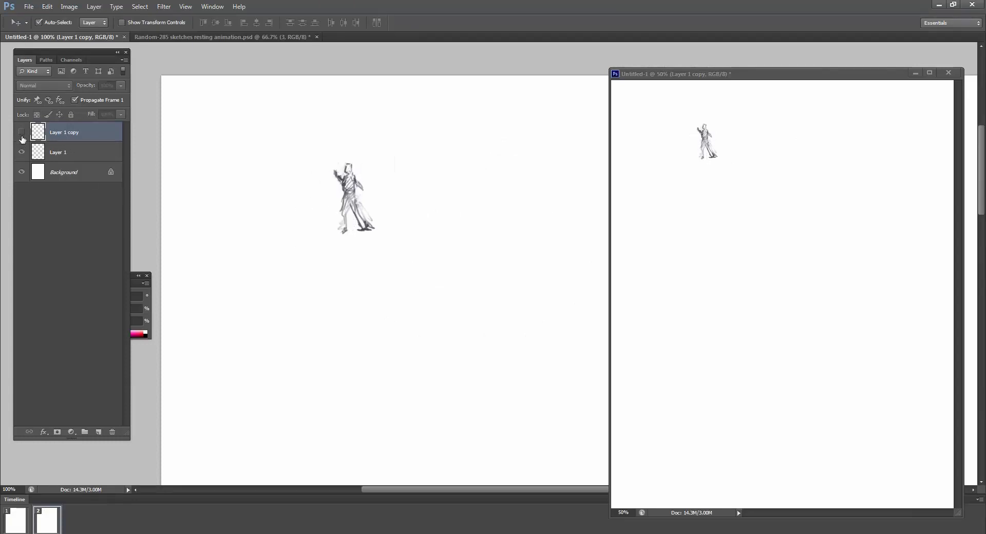
{"action": "left_click", "coordinate": [31, 521]}
{"action": "left_click", "coordinate": [40, 522]}
{"action": "left_click", "coordinate": [21, 134]}
{"action": "left_click", "coordinate": [22, 152]}
{"action": "left_click", "coordinate": [32, 461]}
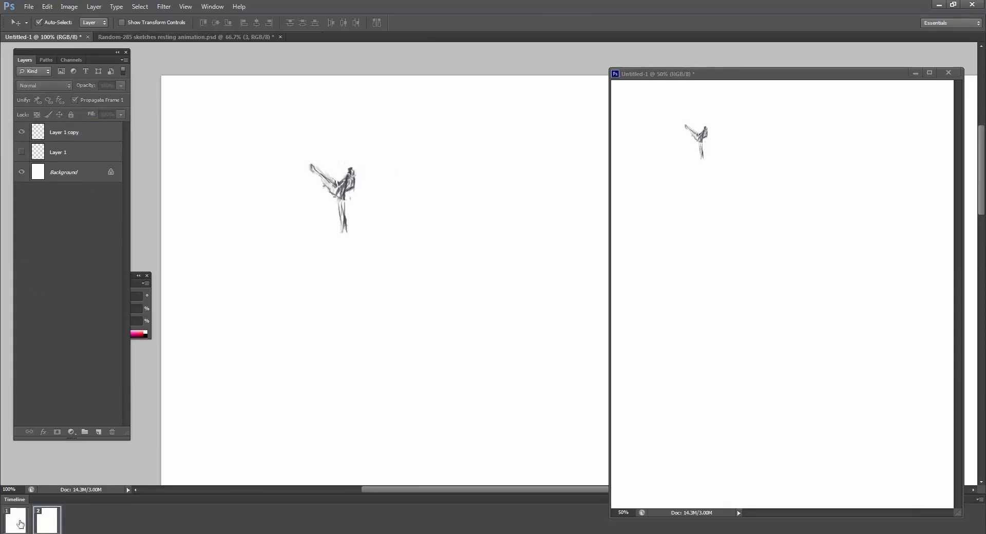
{"action": "left_click", "coordinate": [18, 522]}
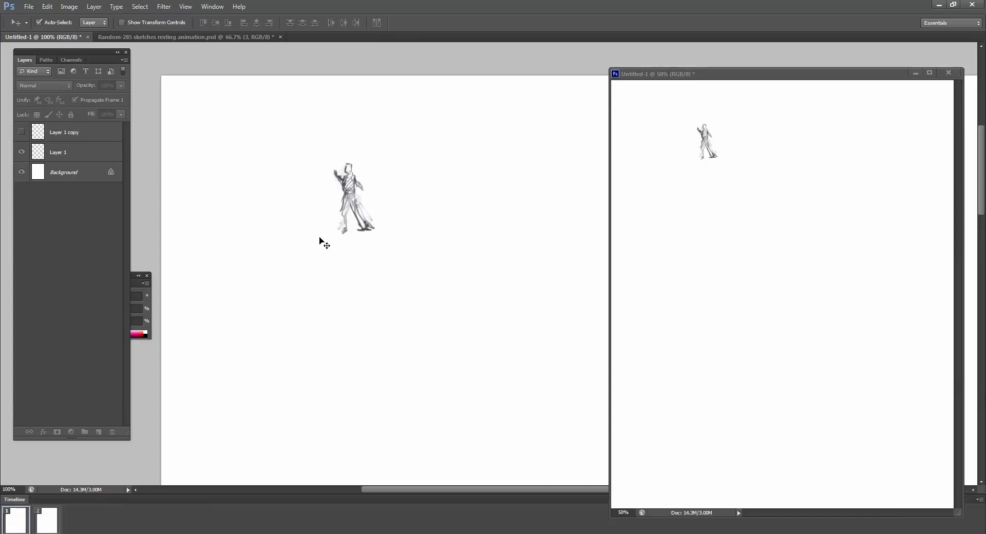
Zoom the second document window to 100% on the figure, shift its view, and return to the main window
{"action": "left_click", "coordinate": [712, 150]}
{"action": "key", "text": "z"}
{"action": "left_click", "coordinate": [704, 139]}
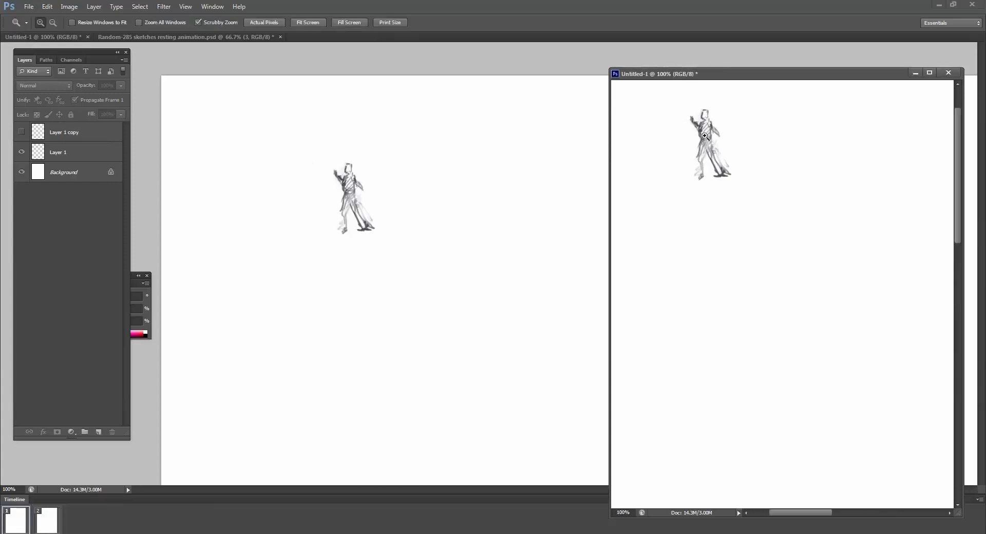
{"action": "left_click_drag", "start_coordinate": [693, 125], "coordinate": [702, 173]}
{"action": "left_click", "coordinate": [375, 190]}
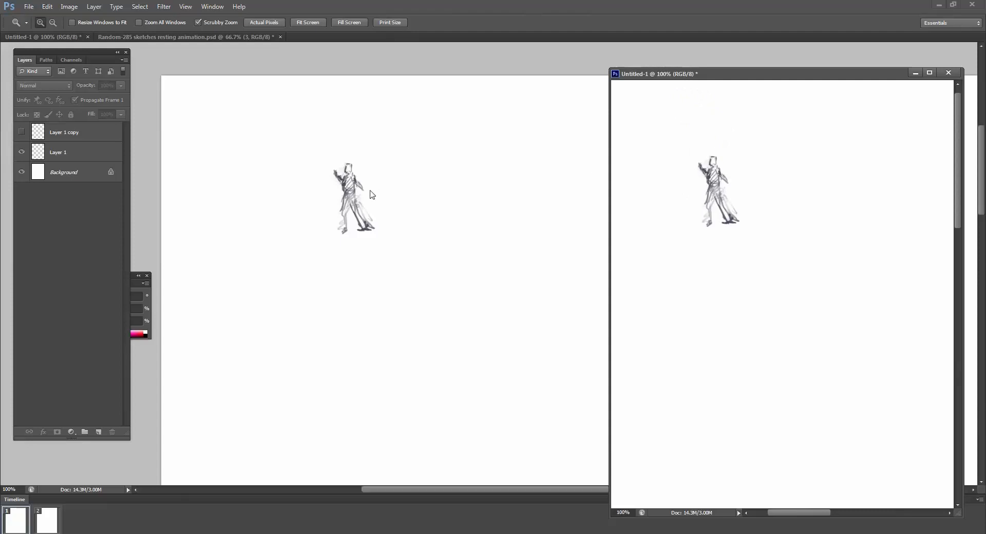
Show Layer 1 copy in frame 1, select it together with Layer 1, and scale both figures up with Free Transform
{"action": "left_click", "coordinate": [74, 133]}
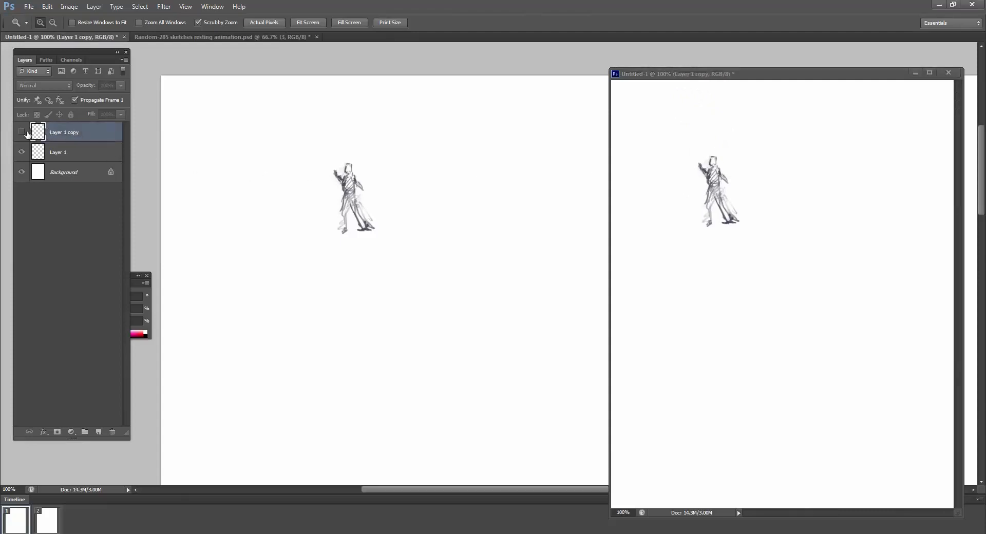
{"action": "left_click", "coordinate": [22, 133]}
{"action": "left_click", "coordinate": [77, 151], "text": "shift"}
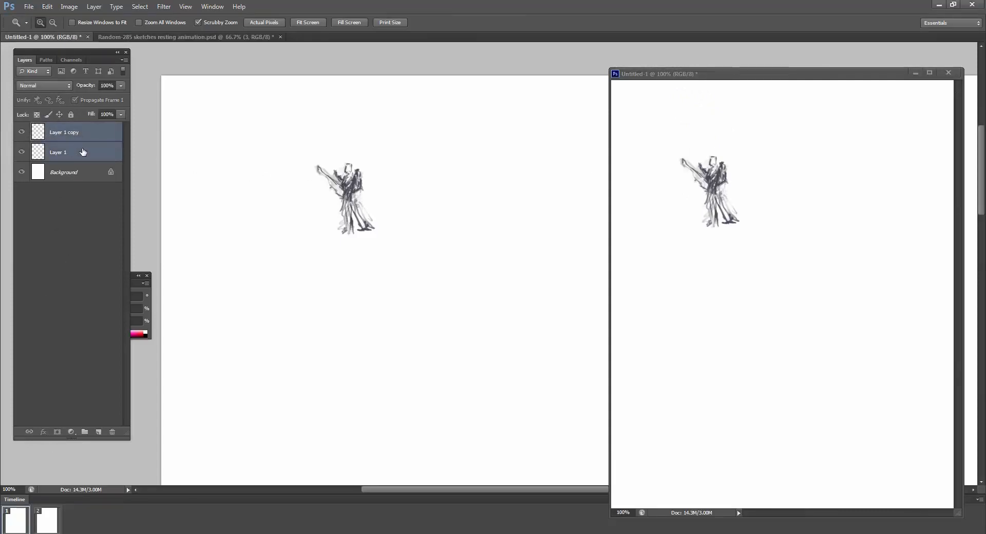
{"action": "key", "text": "ctrl+t"}
{"action": "left_click_drag", "start_coordinate": [542, 339], "coordinate": [633, 410]}
{"action": "key", "text": "Return"}
{"action": "key", "text": "z"}
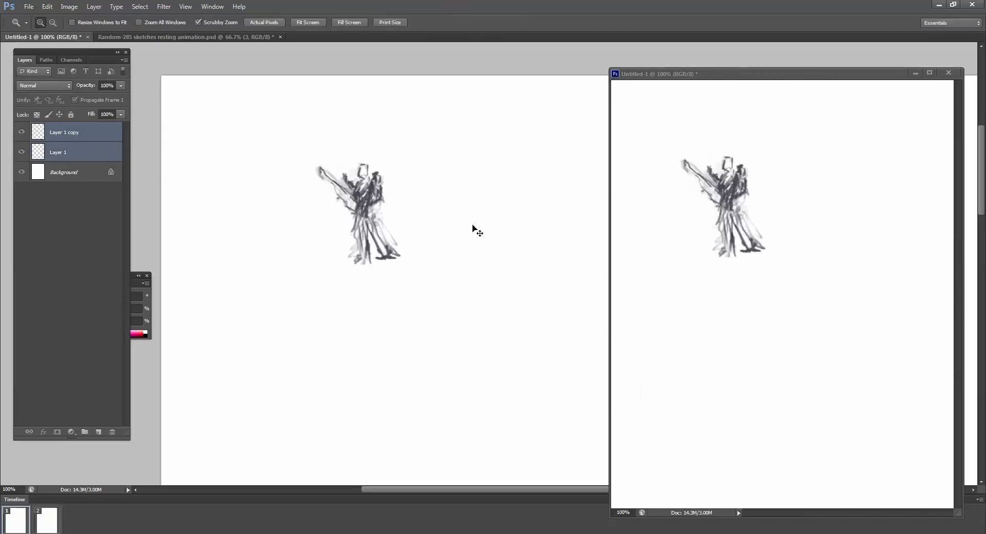
Deselect Layer 1 so only Layer 1 copy stays active, and switch between frames 1 and 2 to compare them
{"action": "key", "text": "e"}
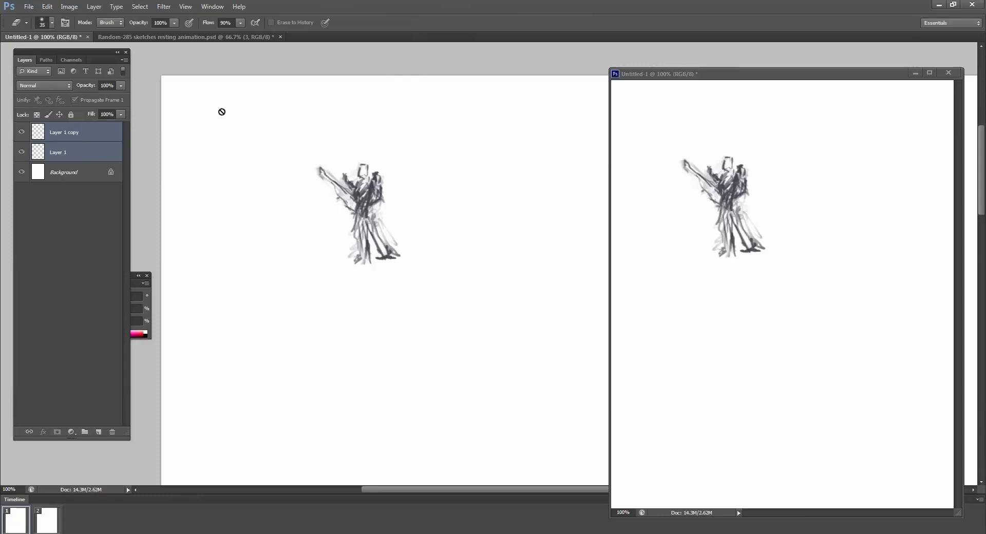
{"action": "left_click", "coordinate": [88, 158], "text": "ctrl"}
{"action": "left_click", "coordinate": [48, 520]}
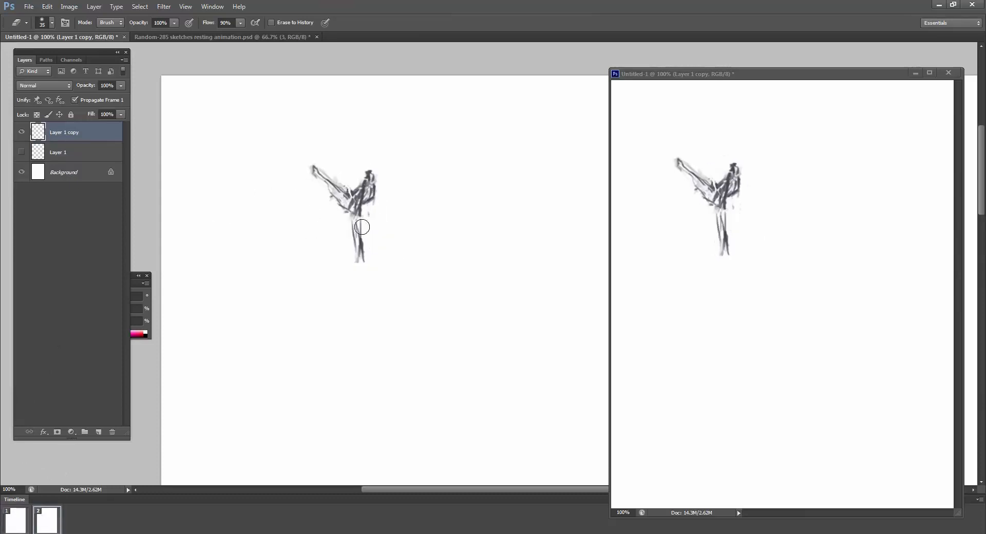
{"action": "key", "text": "b"}
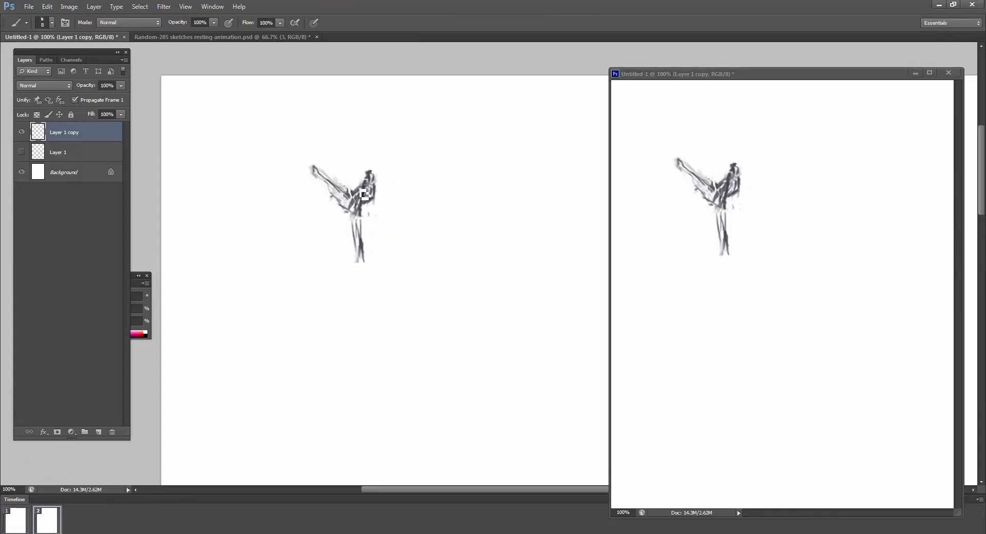
{"action": "left_click", "coordinate": [21, 528]}
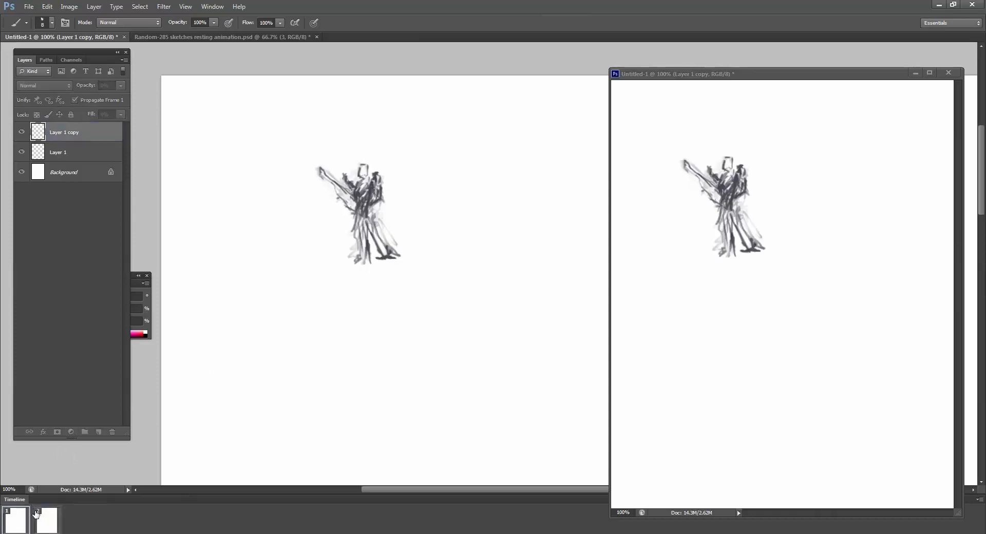
{"action": "left_click", "coordinate": [37, 513]}
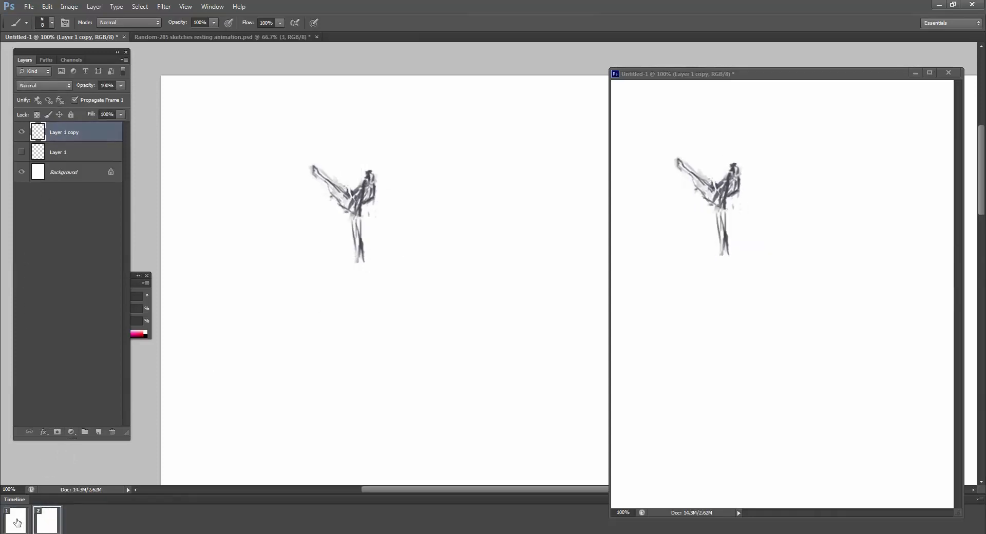
Hide Layer 1 copy in frame 1 and keep it visible in frame 2
{"action": "left_click", "coordinate": [18, 523]}
{"action": "left_click", "coordinate": [22, 132]}
{"action": "left_click", "coordinate": [46, 520]}
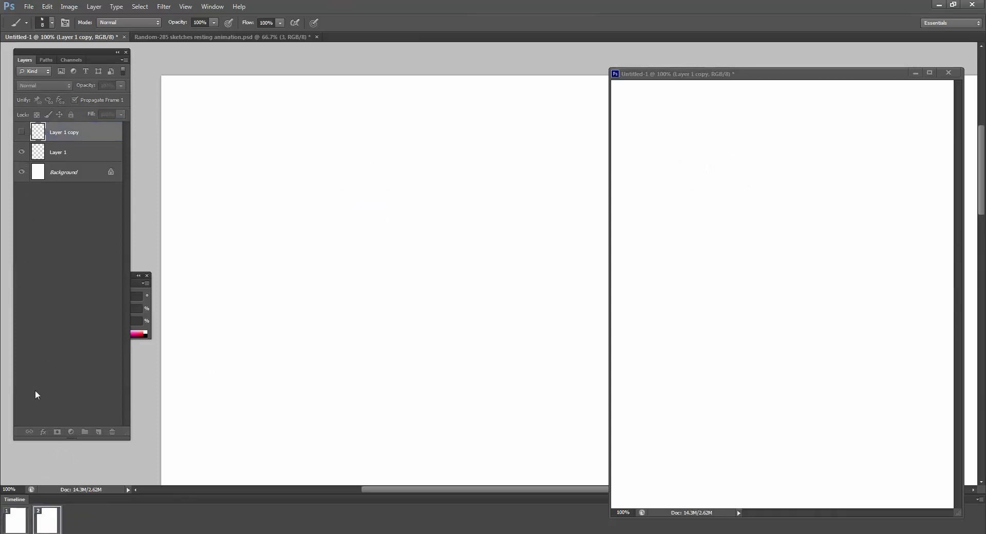
{"action": "key", "text": "space"}
{"action": "left_click", "coordinate": [46, 523]}
{"action": "left_click", "coordinate": [23, 133]}
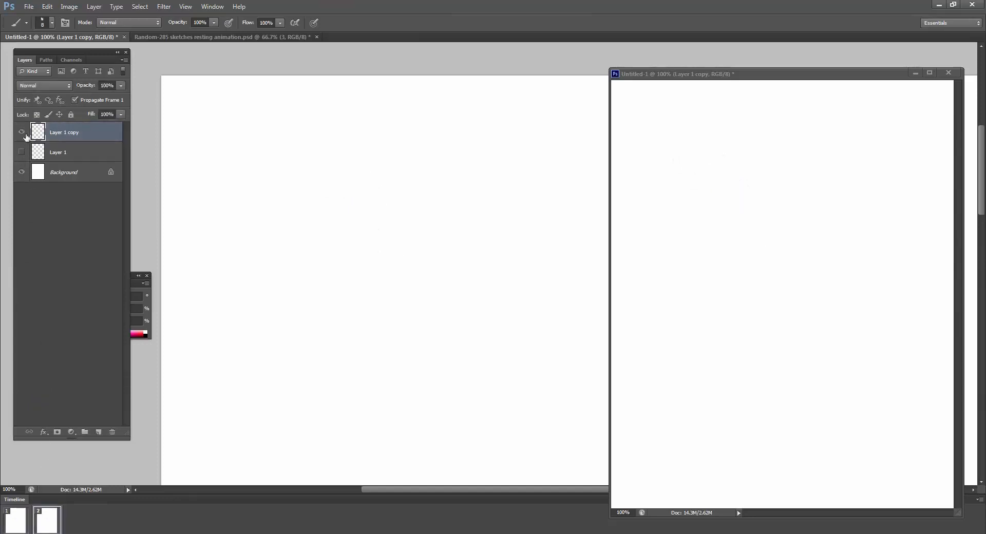
Play the two-frame animation, and briefly overlay the kick layer on the stance in frame 1 to compare poses
{"action": "key", "text": "space"}
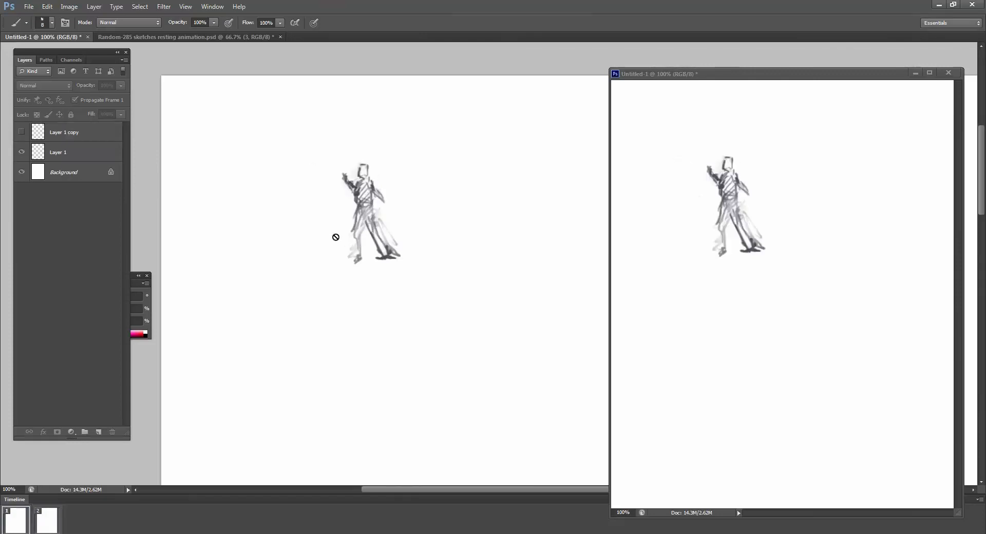
{"action": "left_click", "coordinate": [21, 132]}
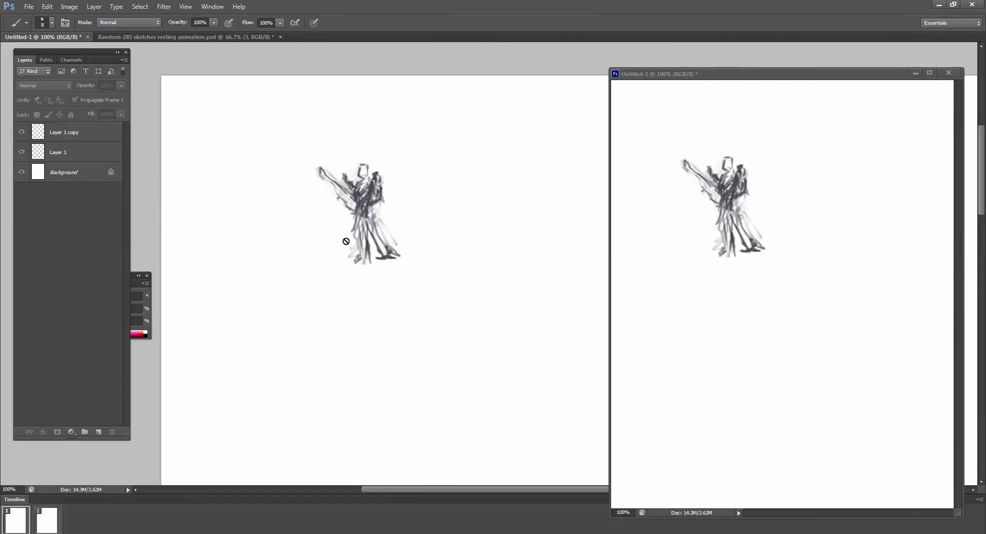
{"action": "left_click", "coordinate": [22, 132]}
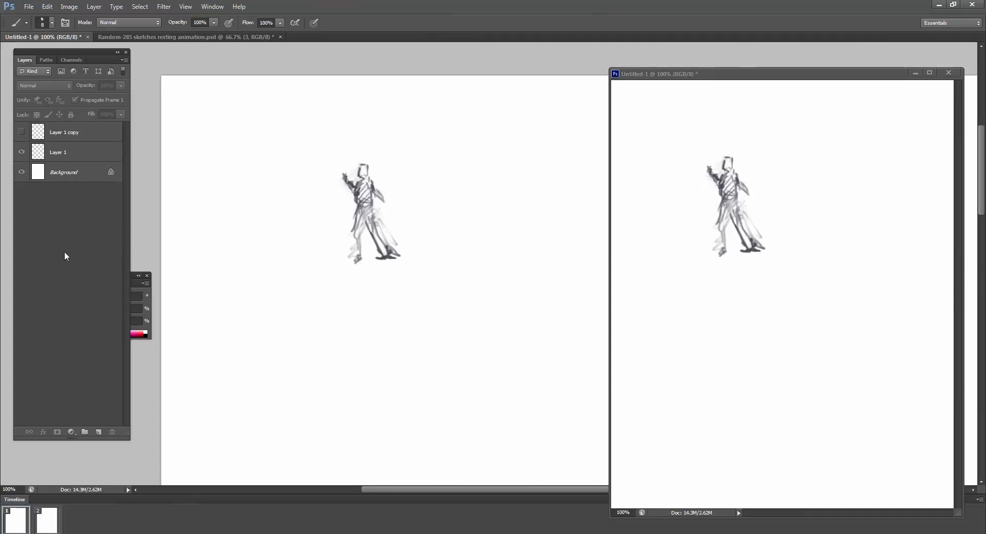
Compare frames 2 and 1, and sketch a narrow, a medium and a large box in a row below the stance on Layer 1
{"action": "left_click", "coordinate": [44, 519]}
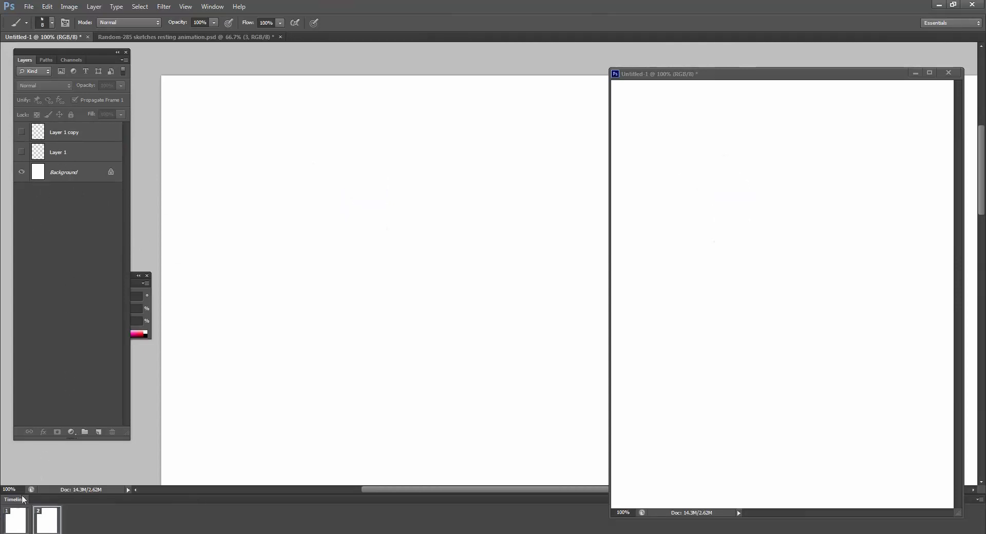
{"action": "left_click", "coordinate": [15, 521]}
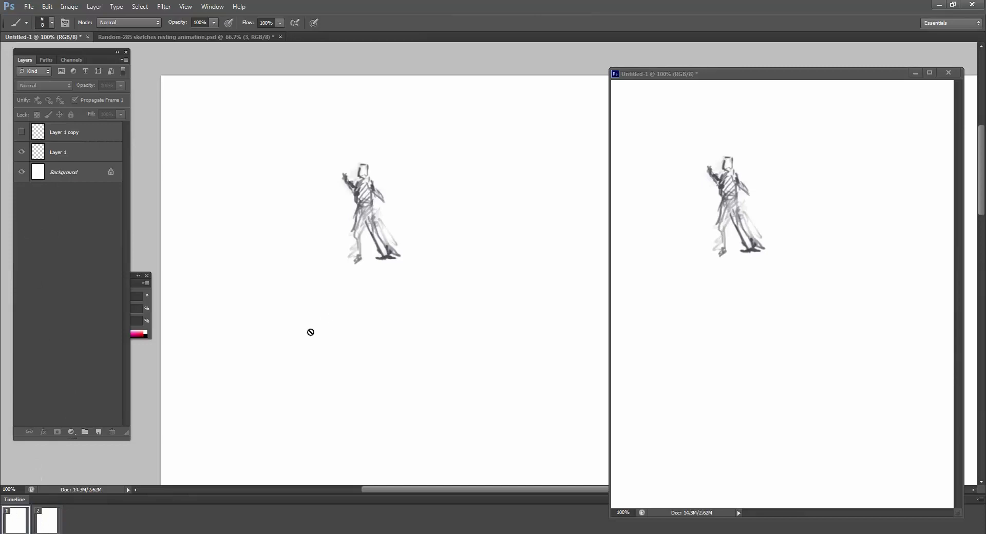
{"action": "left_click", "coordinate": [88, 153]}
{"action": "mouse_move", "coordinate": [226, 322]}
{"action": "left_mouse_down"}
{"action": "mouse_move", "coordinate": [259, 396]}
{"action": "mouse_move", "coordinate": [219, 325]}
{"action": "left_mouse_up"}
{"action": "left_click_drag", "start_coordinate": [430, 314], "coordinate": [424, 385]}
{"action": "mouse_move", "coordinate": [431, 310]}
{"action": "left_mouse_down"}
{"action": "mouse_move", "coordinate": [542, 306]}
{"action": "mouse_move", "coordinate": [433, 379]}
{"action": "left_mouse_up"}
{"action": "mouse_move", "coordinate": [303, 315]}
{"action": "left_mouse_down"}
{"action": "mouse_move", "coordinate": [304, 372]}
{"action": "mouse_move", "coordinate": [356, 314]}
{"action": "mouse_move", "coordinate": [354, 381]}
{"action": "left_mouse_up"}
{"action": "left_click_drag", "start_coordinate": [304, 374], "coordinate": [359, 376]}
{"action": "key", "text": "ctrl+z"}
{"action": "key", "text": "ctrl+z"}
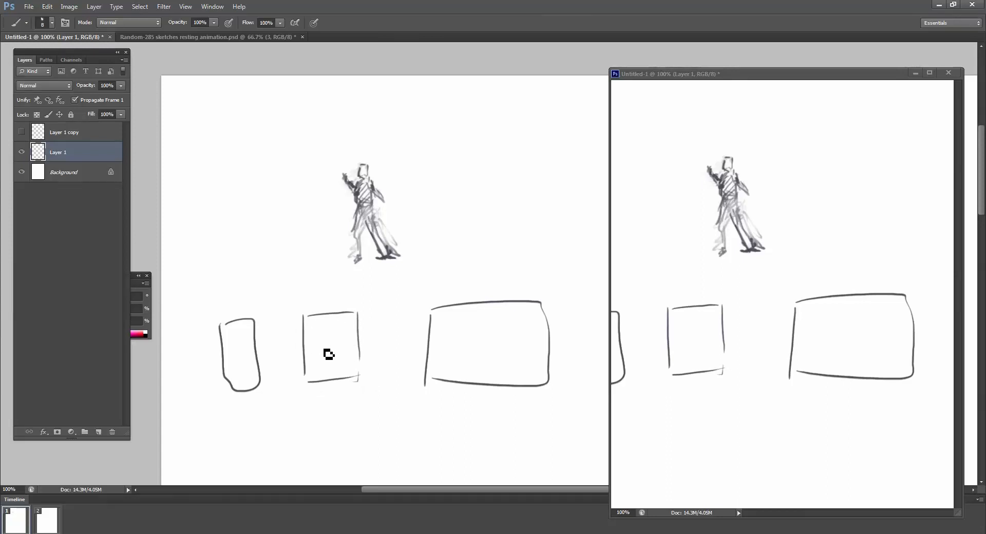
Erase the right side of the middle box and redraw the box wider, reaching close to the large box
{"action": "key", "text": "e"}
{"action": "mouse_move", "coordinate": [342, 314]}
{"action": "left_mouse_down"}
{"action": "mouse_move", "coordinate": [355, 330]}
{"action": "mouse_move", "coordinate": [354, 373]}
{"action": "left_mouse_up"}
{"action": "key", "text": "b"}
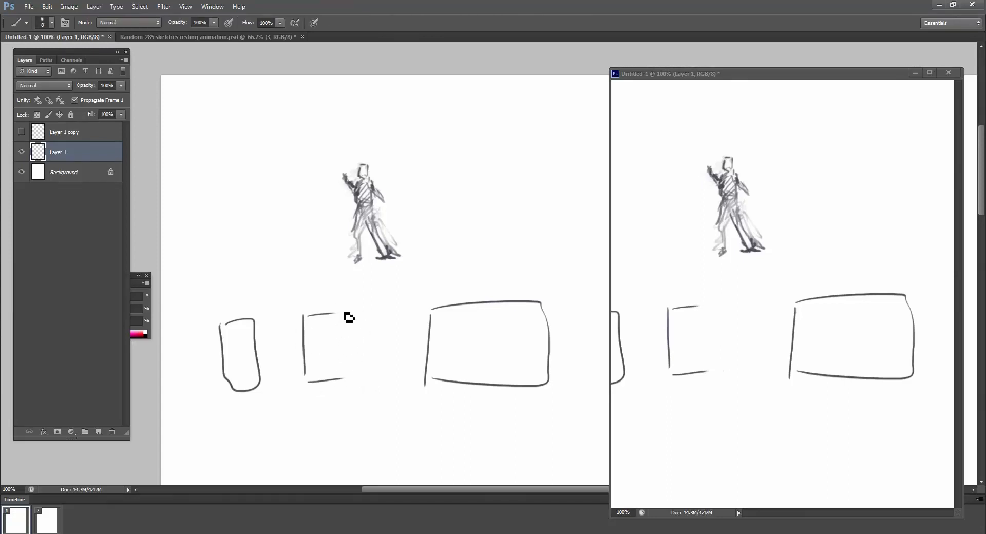
{"action": "key", "text": "ctrl+z"}
{"action": "key", "text": "ctrl+z"}
{"action": "mouse_move", "coordinate": [331, 317]}
{"action": "left_mouse_down"}
{"action": "mouse_move", "coordinate": [420, 311]}
{"action": "mouse_move", "coordinate": [413, 370]}
{"action": "left_mouse_up"}
{"action": "key", "text": "ctrl+alt+z"}
{"action": "key", "text": "ctrl+alt+z"}
{"action": "mouse_move", "coordinate": [334, 318]}
{"action": "left_mouse_down"}
{"action": "mouse_move", "coordinate": [407, 312]}
{"action": "mouse_move", "coordinate": [408, 371]}
{"action": "left_mouse_up"}
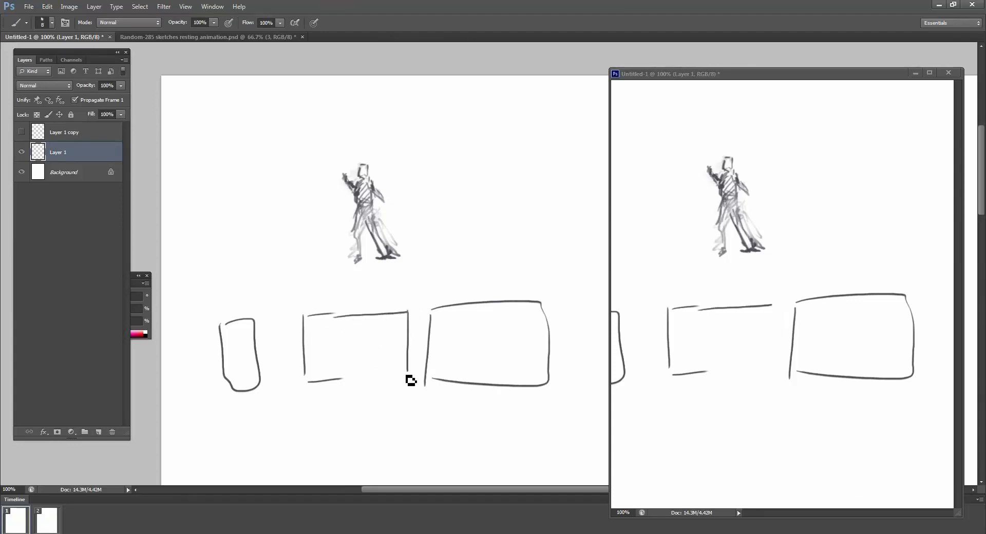
{"action": "left_click_drag", "start_coordinate": [342, 379], "coordinate": [409, 371]}
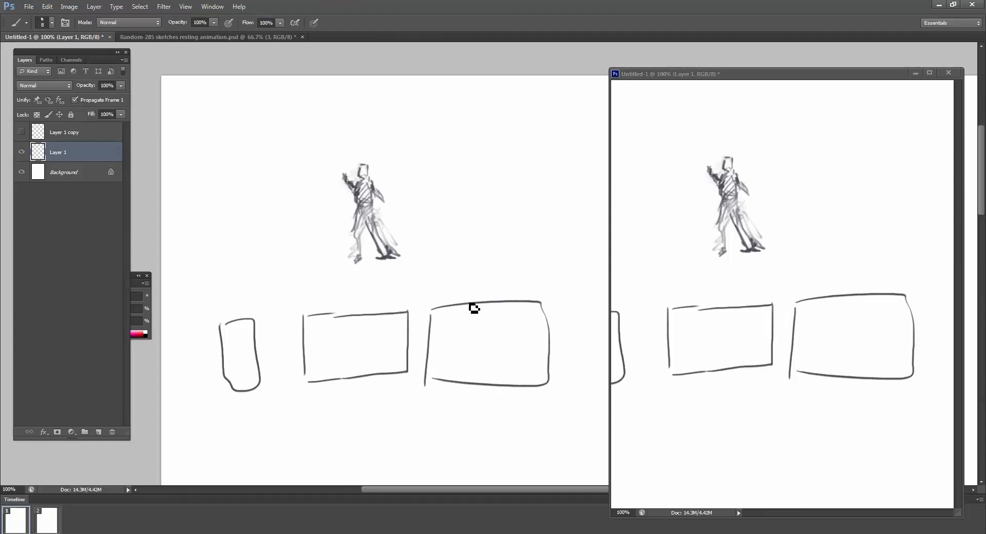
Label the three boxes A, B and C, and draw a long horizontal line beneath them
{"action": "left_click_drag", "start_coordinate": [501, 273], "coordinate": [502, 295]}
{"action": "mouse_move", "coordinate": [217, 308]}
{"action": "left_mouse_down"}
{"action": "mouse_move", "coordinate": [229, 278]}
{"action": "mouse_move", "coordinate": [237, 307]}
{"action": "left_mouse_up"}
{"action": "left_click_drag", "start_coordinate": [373, 285], "coordinate": [372, 303]}
{"action": "mouse_move", "coordinate": [373, 287]}
{"action": "left_mouse_down"}
{"action": "mouse_move", "coordinate": [384, 297]}
{"action": "mouse_move", "coordinate": [373, 303]}
{"action": "left_mouse_up"}
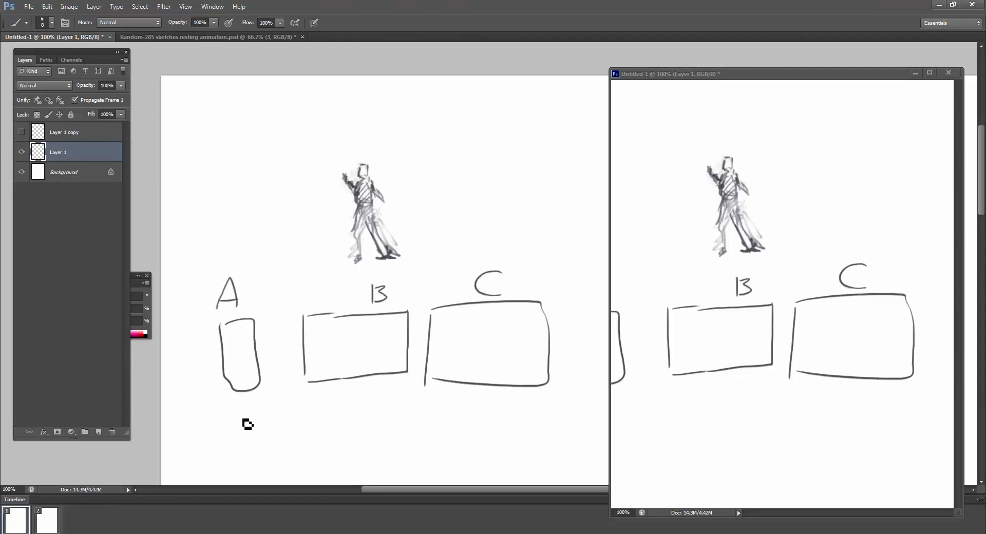
{"action": "mouse_move", "coordinate": [235, 421]}
{"action": "left_mouse_down"}
{"action": "mouse_move", "coordinate": [433, 401]}
{"action": "mouse_move", "coordinate": [410, 410]}
{"action": "mouse_move", "coordinate": [423, 422]}
{"action": "mouse_move", "coordinate": [461, 422]}
{"action": "left_mouse_up"}
Undo the line below the boxes, narrow the middle box again, and re-letter it B
{"action": "key", "text": "ctrl+alt+z"}
{"action": "key", "text": "ctrl+alt+z"}
{"action": "key", "text": "ctrl+alt+z"}
{"action": "key", "text": "ctrl+alt+z"}
{"action": "key", "text": "e"}
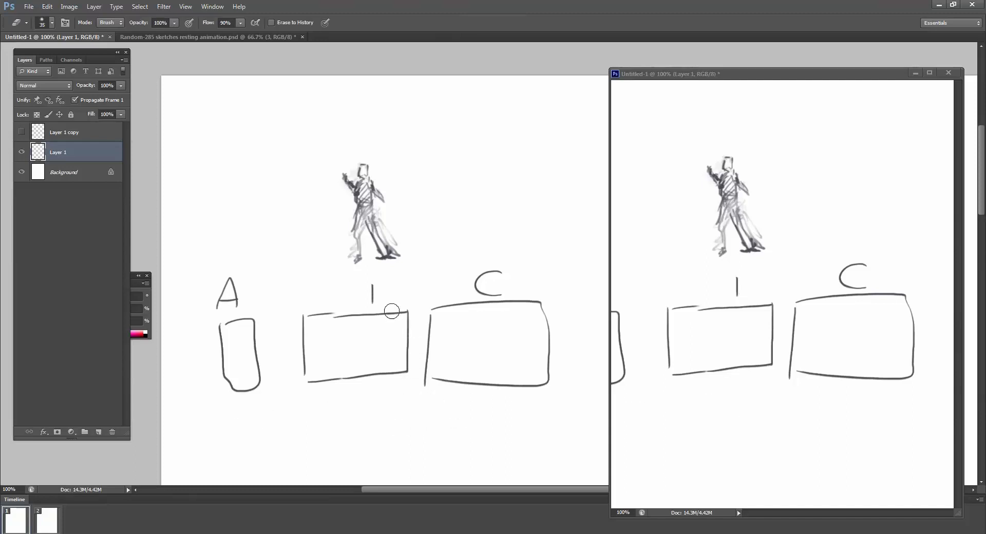
{"action": "mouse_move", "coordinate": [376, 289]}
{"action": "left_mouse_down"}
{"action": "mouse_move", "coordinate": [396, 306]}
{"action": "mouse_move", "coordinate": [365, 353]}
{"action": "mouse_move", "coordinate": [367, 370]}
{"action": "left_mouse_up"}
{"action": "key", "text": "b"}
{"action": "left_click_drag", "start_coordinate": [356, 309], "coordinate": [358, 384]}
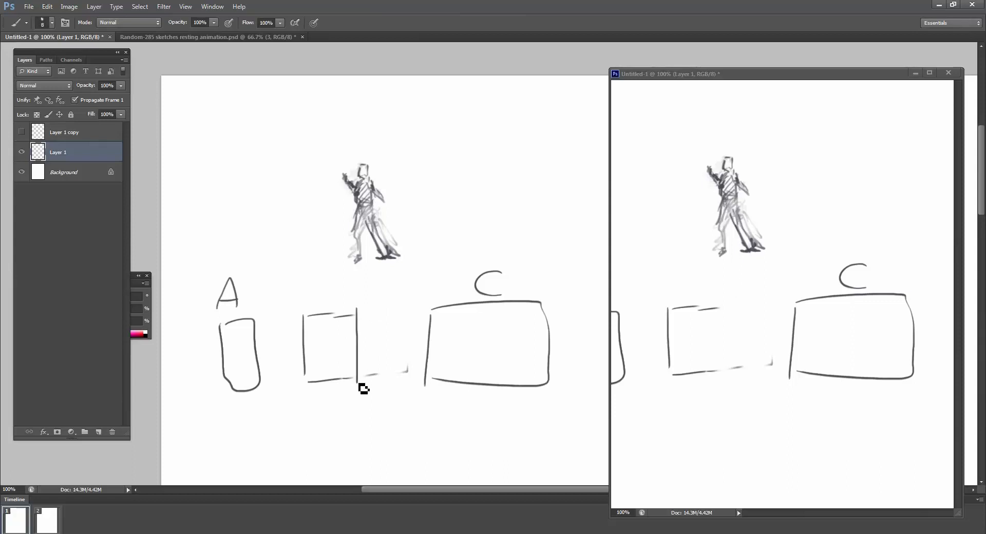
{"action": "left_click_drag", "start_coordinate": [313, 281], "coordinate": [325, 301]}
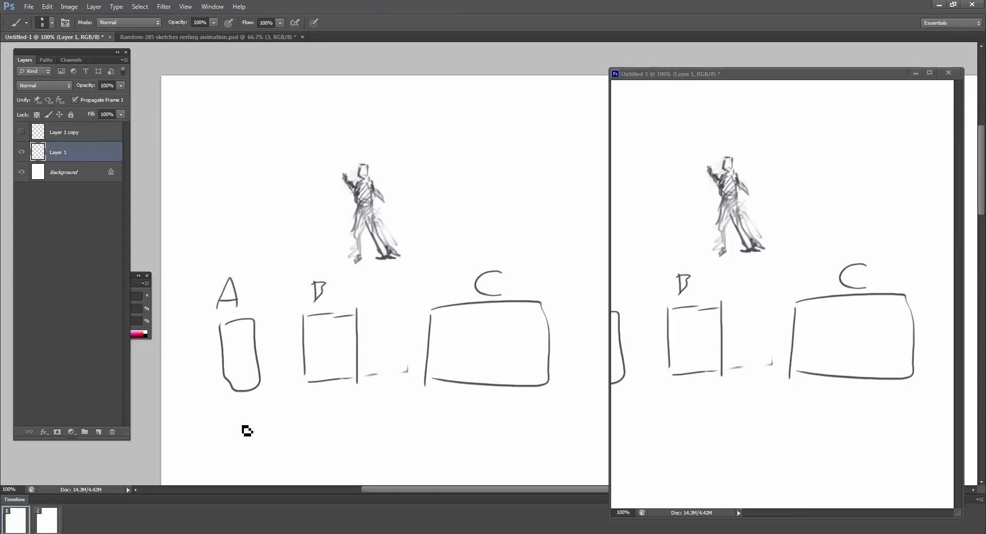
Try a long horizontal line beneath the A, B and C boxes
{"action": "mouse_move", "coordinate": [236, 425]}
{"action": "left_mouse_down"}
{"action": "mouse_move", "coordinate": [452, 418]}
{"action": "mouse_move", "coordinate": [512, 404]}
{"action": "mouse_move", "coordinate": [464, 421]}
{"action": "left_mouse_up"}
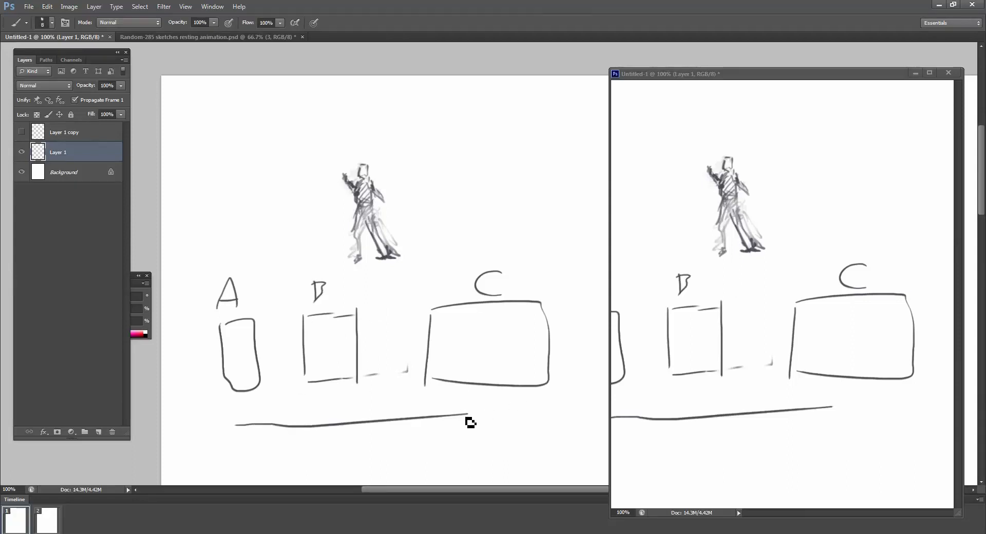
{"action": "key", "text": "ctrl+alt+z"}
{"action": "key", "text": "ctrl+alt+z"}
{"action": "mouse_move", "coordinate": [265, 433]}
{"action": "left_mouse_down"}
{"action": "mouse_move", "coordinate": [330, 440]}
{"action": "mouse_move", "coordinate": [506, 429]}
{"action": "left_mouse_up"}
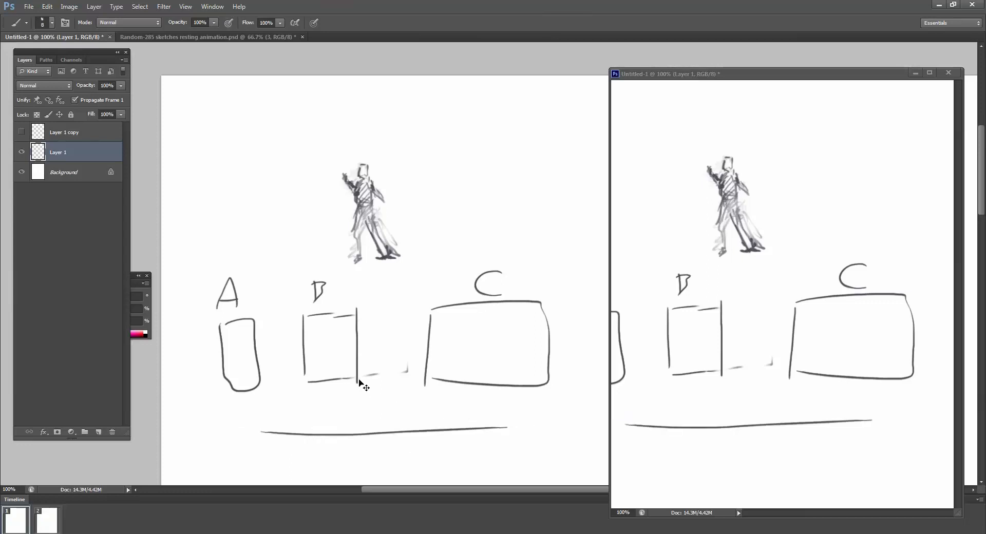
{"action": "key", "text": "ctrl+z"}
Erase all the boxes and their letters from below the stance figure
{"action": "key", "text": "e"}
{"action": "mouse_move", "coordinate": [314, 294]}
{"action": "left_mouse_down"}
{"action": "mouse_move", "coordinate": [322, 277]}
{"action": "mouse_move", "coordinate": [319, 288]}
{"action": "left_mouse_up"}
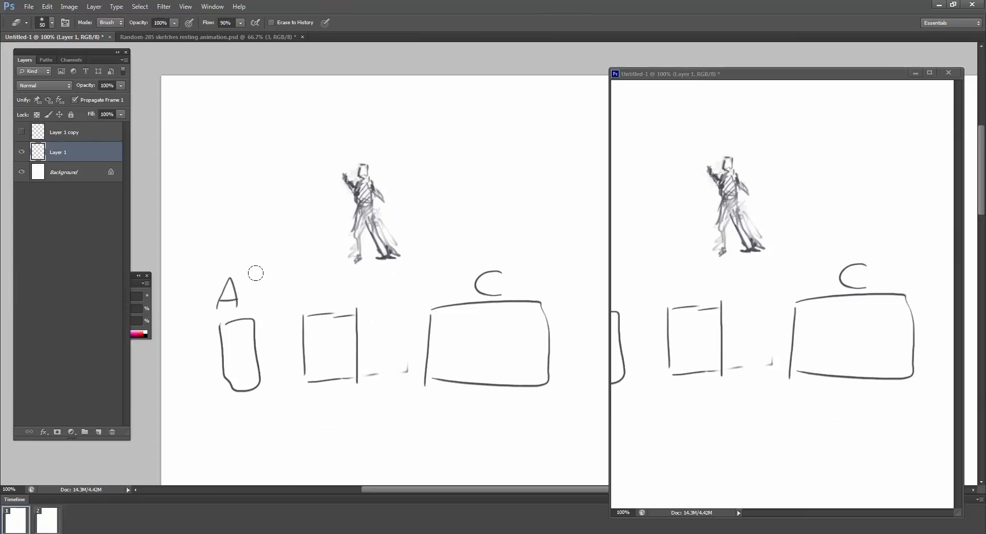
{"action": "left_click_drag", "start_coordinate": [214, 313], "coordinate": [229, 350]}
{"action": "mouse_move", "coordinate": [318, 328]}
{"action": "left_mouse_down"}
{"action": "mouse_move", "coordinate": [295, 365]}
{"action": "mouse_move", "coordinate": [315, 336]}
{"action": "mouse_move", "coordinate": [476, 299]}
{"action": "mouse_move", "coordinate": [434, 288]}
{"action": "mouse_move", "coordinate": [537, 307]}
{"action": "mouse_move", "coordinate": [462, 327]}
{"action": "mouse_move", "coordinate": [427, 363]}
{"action": "mouse_move", "coordinate": [481, 357]}
{"action": "mouse_move", "coordinate": [470, 393]}
{"action": "left_mouse_up"}
Sketch several overlapping curved strokes below the stance figure and erase them
{"action": "key", "text": "b"}
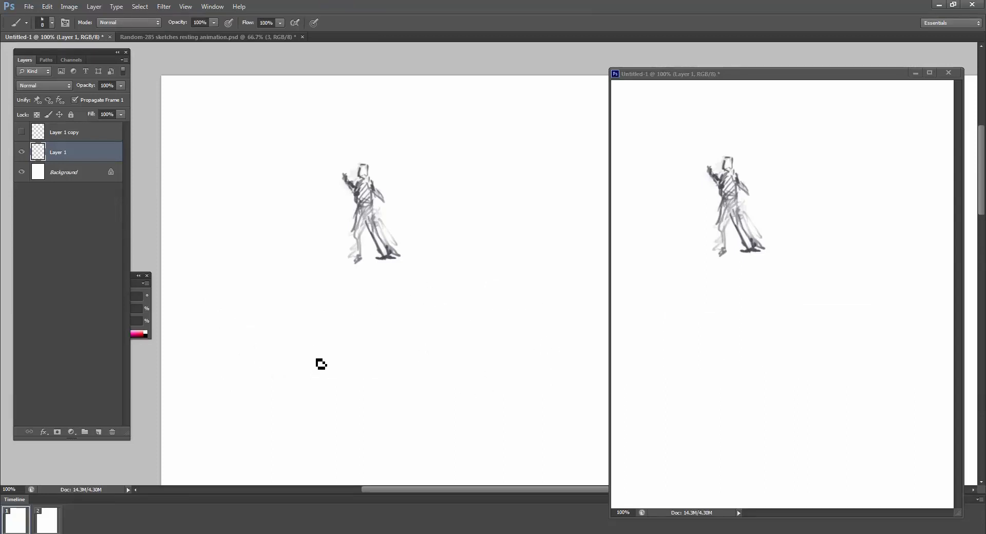
{"action": "left_click_drag", "start_coordinate": [282, 338], "coordinate": [351, 405]}
{"action": "mouse_move", "coordinate": [286, 333]}
{"action": "left_mouse_down"}
{"action": "mouse_move", "coordinate": [357, 405]}
{"action": "mouse_move", "coordinate": [346, 375]}
{"action": "mouse_move", "coordinate": [375, 415]}
{"action": "left_mouse_up"}
{"action": "key", "text": "ctrl+z"}
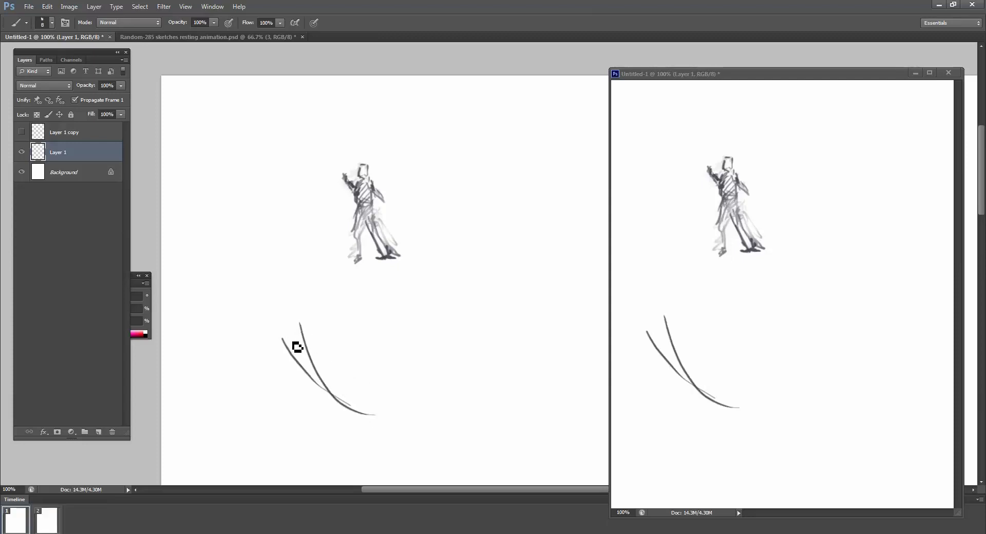
{"action": "mouse_move", "coordinate": [299, 322]}
{"action": "left_mouse_down"}
{"action": "mouse_move", "coordinate": [282, 343]}
{"action": "mouse_move", "coordinate": [299, 328]}
{"action": "mouse_move", "coordinate": [345, 357]}
{"action": "mouse_move", "coordinate": [302, 325]}
{"action": "left_mouse_up"}
{"action": "mouse_move", "coordinate": [300, 325]}
{"action": "left_mouse_down"}
{"action": "mouse_move", "coordinate": [305, 362]}
{"action": "mouse_move", "coordinate": [308, 334]}
{"action": "left_mouse_up"}
{"action": "left_click_drag", "start_coordinate": [304, 331], "coordinate": [342, 411]}
{"action": "mouse_move", "coordinate": [298, 336]}
{"action": "left_mouse_down"}
{"action": "mouse_move", "coordinate": [358, 421]}
{"action": "mouse_move", "coordinate": [356, 433]}
{"action": "mouse_move", "coordinate": [363, 421]}
{"action": "mouse_move", "coordinate": [338, 402]}
{"action": "left_mouse_up"}
{"action": "left_click_drag", "start_coordinate": [300, 333], "coordinate": [361, 403]}
{"action": "key", "text": "ctrl+z"}
{"action": "key", "text": "e"}
{"action": "mouse_move", "coordinate": [291, 309]}
{"action": "left_mouse_down"}
{"action": "mouse_move", "coordinate": [278, 340]}
{"action": "mouse_move", "coordinate": [363, 392]}
{"action": "mouse_move", "coordinate": [316, 335]}
{"action": "left_mouse_up"}
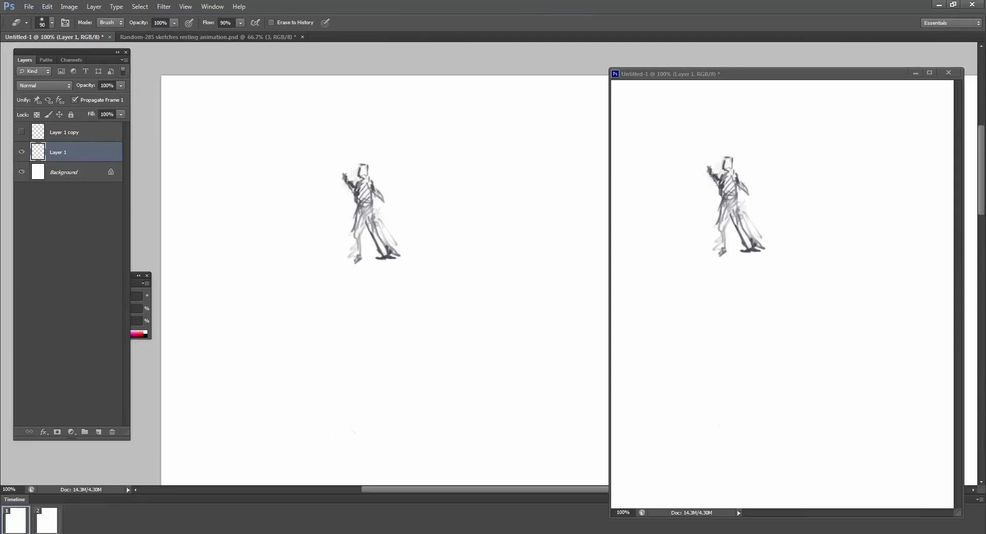
Show Layer 1 copy in frame 1 and spread the kick, the stance and a duplicate of the stance side by side
{"action": "left_click", "coordinate": [21, 131]}
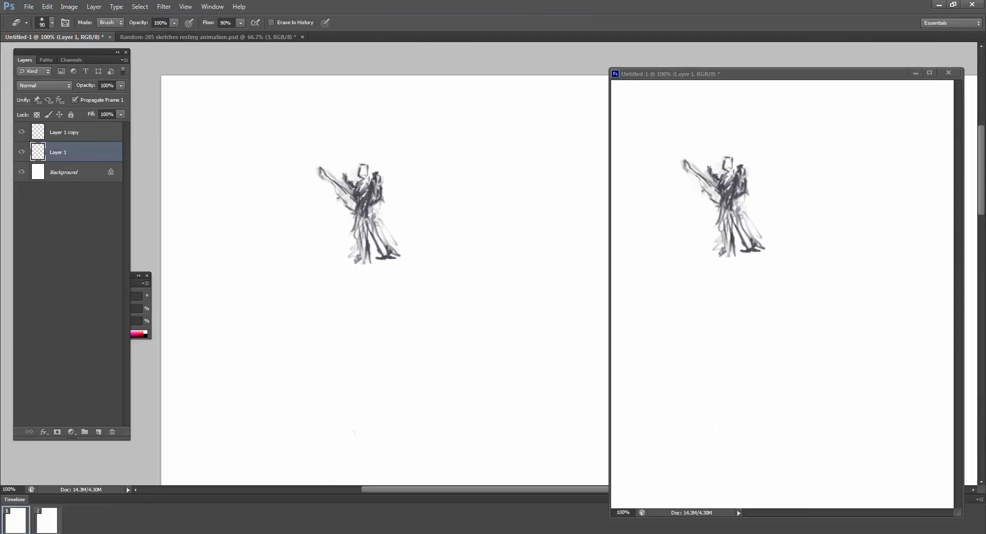
{"action": "key", "text": "v"}
{"action": "mouse_move", "coordinate": [374, 190]}
{"action": "left_mouse_down"}
{"action": "mouse_move", "coordinate": [324, 191]}
{"action": "mouse_move", "coordinate": [440, 203]}
{"action": "mouse_move", "coordinate": [381, 199]}
{"action": "left_mouse_up"}
{"action": "key", "text": "b"}
{"action": "key", "text": "v"}
{"action": "mouse_move", "coordinate": [378, 201]}
{"action": "left_mouse_down"}
{"action": "mouse_move", "coordinate": [451, 200]}
{"action": "mouse_move", "coordinate": [386, 200]}
{"action": "left_mouse_up"}
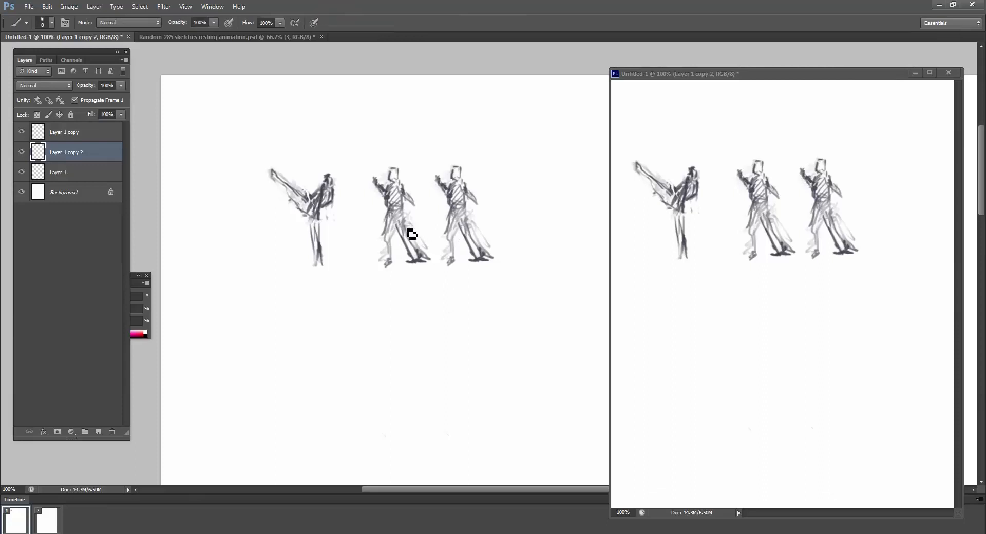
Try to transform the lassoed back leg of the middle stance figure
{"action": "key", "text": "l"}
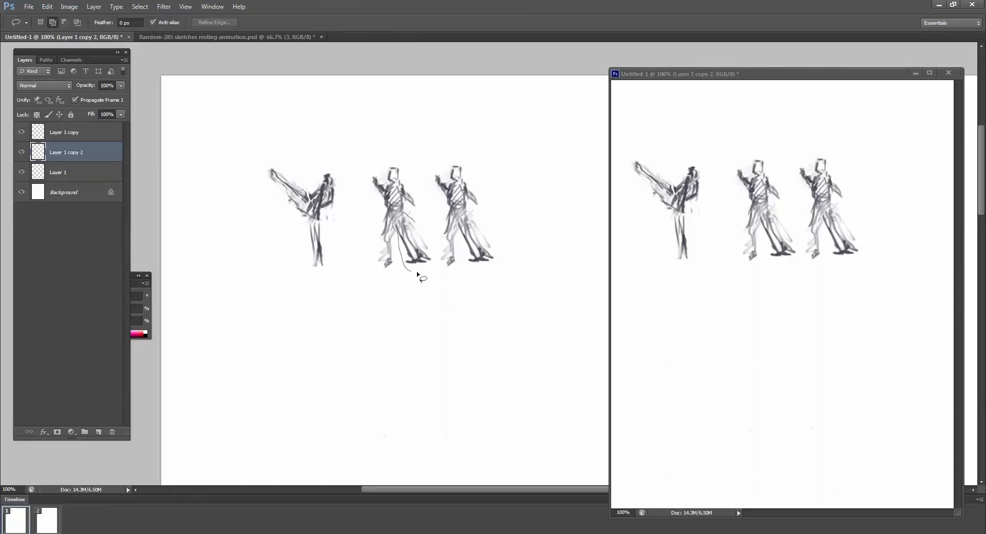
{"action": "key", "text": "ctrl+t"}
{"action": "mouse_move", "coordinate": [421, 277]}
{"action": "left_mouse_down"}
{"action": "mouse_move", "coordinate": [395, 223]}
{"action": "mouse_move", "coordinate": [417, 233]}
{"action": "mouse_move", "coordinate": [402, 246]}
{"action": "mouse_move", "coordinate": [421, 234]}
{"action": "mouse_move", "coordinate": [399, 239]}
{"action": "left_mouse_up"}
{"action": "key", "text": "Escape"}
{"action": "key", "text": "ctrl+d"}
{"action": "key", "text": "ctrl+t"}
{"action": "mouse_move", "coordinate": [419, 246]}
{"action": "left_mouse_down"}
{"action": "mouse_move", "coordinate": [405, 234]}
{"action": "mouse_move", "coordinate": [414, 249]}
{"action": "left_mouse_up"}
{"action": "key", "text": "Return"}
Sketch an oval thigh and a darker lower leg over the back leg of the middle stance figure
{"action": "key", "text": "b"}
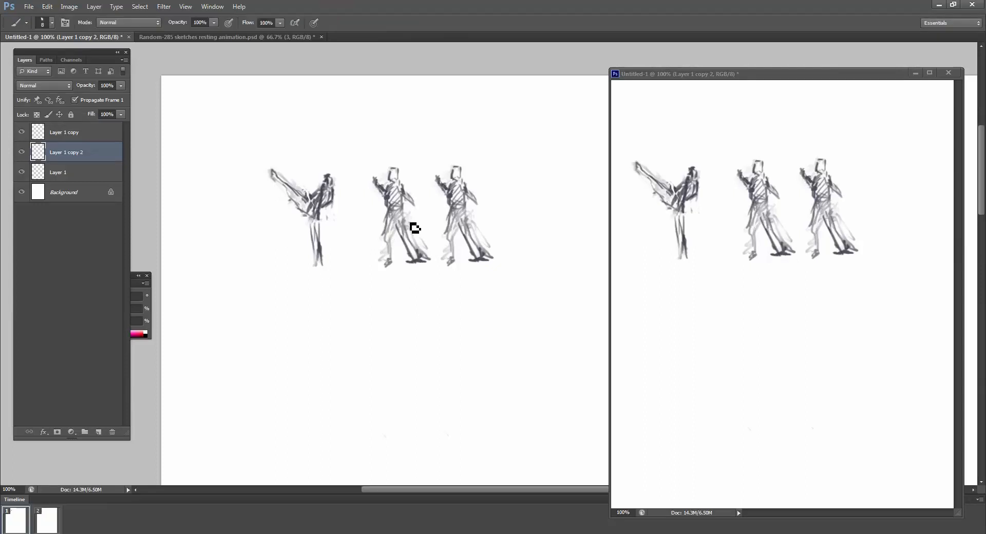
{"action": "mouse_move", "coordinate": [405, 221]}
{"action": "left_mouse_down"}
{"action": "mouse_move", "coordinate": [407, 258]}
{"action": "mouse_move", "coordinate": [394, 209]}
{"action": "mouse_move", "coordinate": [367, 206]}
{"action": "mouse_move", "coordinate": [397, 230]}
{"action": "mouse_move", "coordinate": [367, 187]}
{"action": "left_mouse_up"}
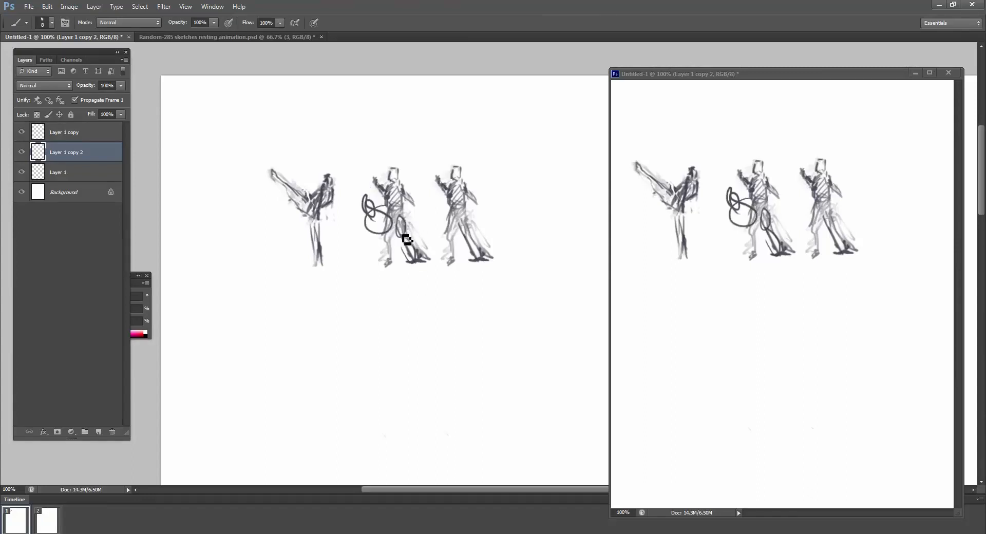
{"action": "key", "text": "ctrl+alt+z"}
{"action": "key", "text": "ctrl+alt+z"}
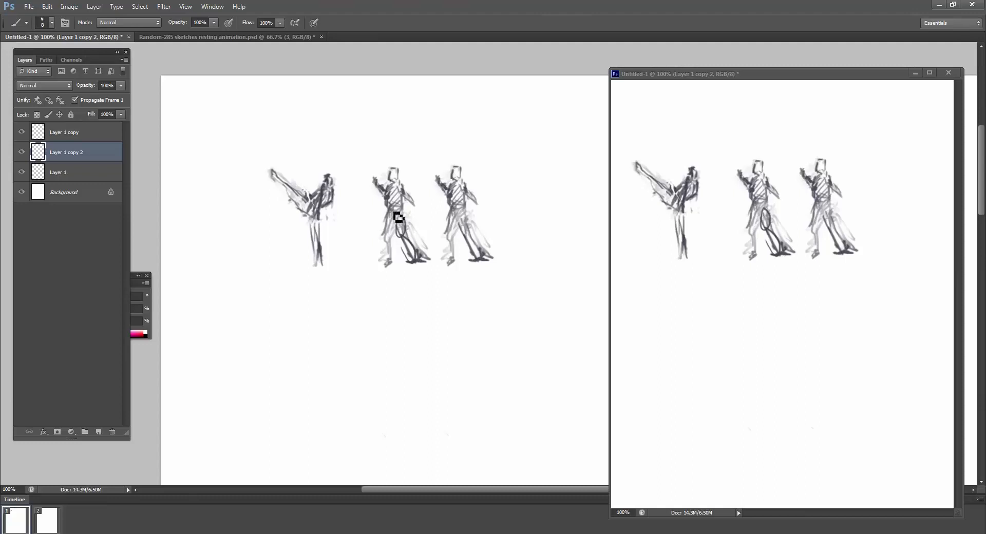
{"action": "left_click_drag", "start_coordinate": [394, 215], "coordinate": [411, 260]}
{"action": "key", "text": "ctrl+alt+z"}
Sketch trial shapes for a raised thigh and foot in front of the middle figure, and undo them
{"action": "left_click_drag", "start_coordinate": [388, 217], "coordinate": [384, 213]}
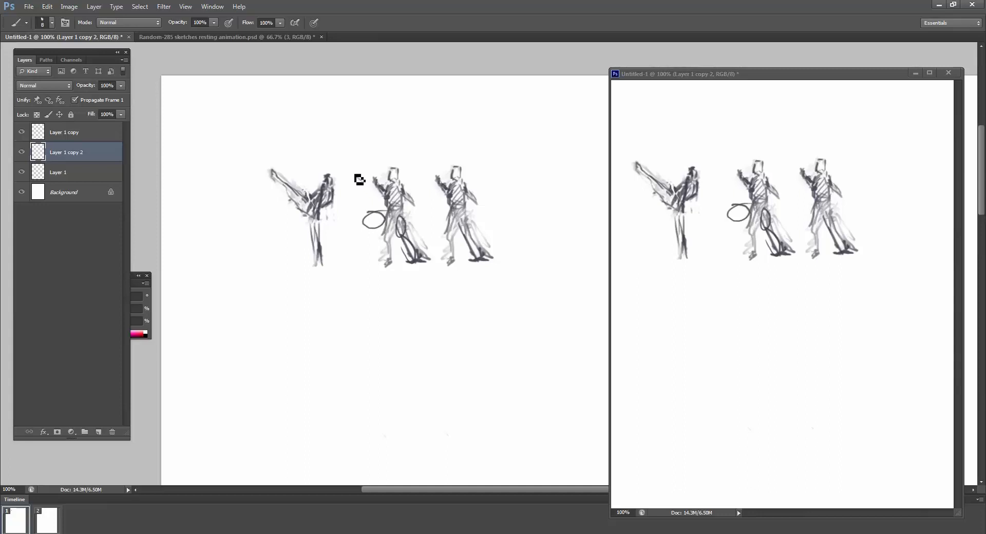
{"action": "left_click_drag", "start_coordinate": [359, 180], "coordinate": [367, 181]}
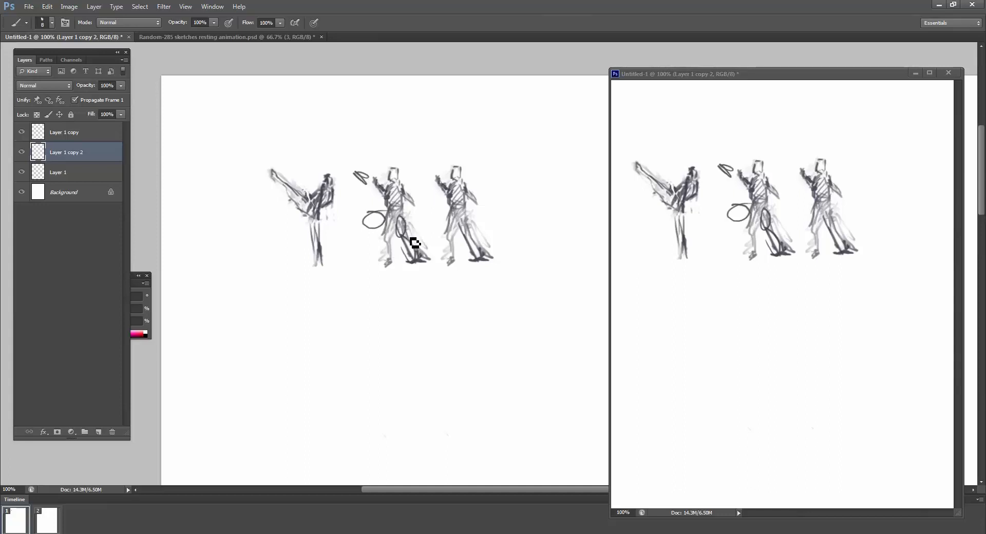
{"action": "left_click_drag", "start_coordinate": [403, 227], "coordinate": [414, 259]}
{"action": "key", "text": "ctrl+z"}
{"action": "key", "text": "ctrl+alt+z"}
{"action": "key", "text": "ctrl+alt+z"}
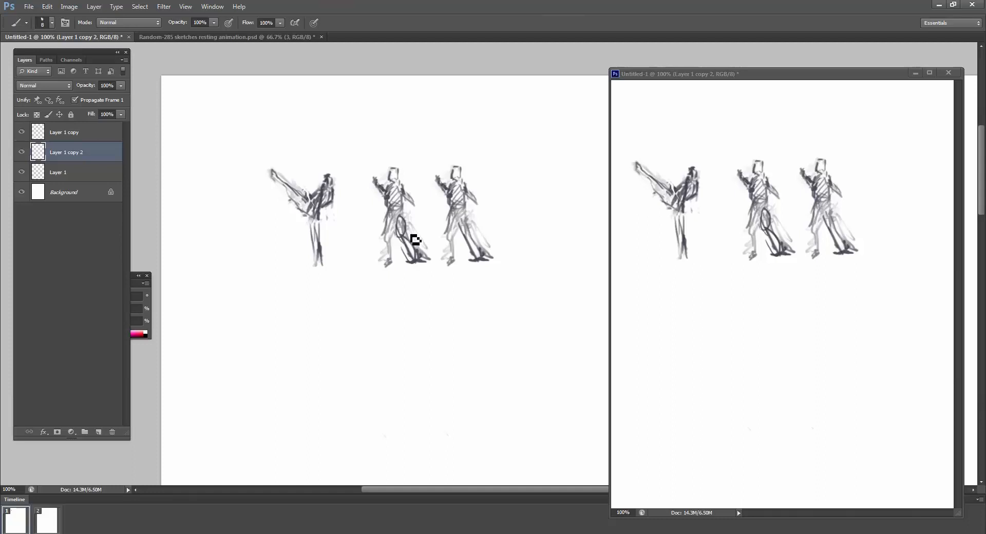
Move the Layer 1 stance farther from the middle figure, and make Layer 1 copy 2 active
{"action": "key", "text": "v"}
{"action": "left_click_drag", "start_coordinate": [431, 204], "coordinate": [472, 204]}
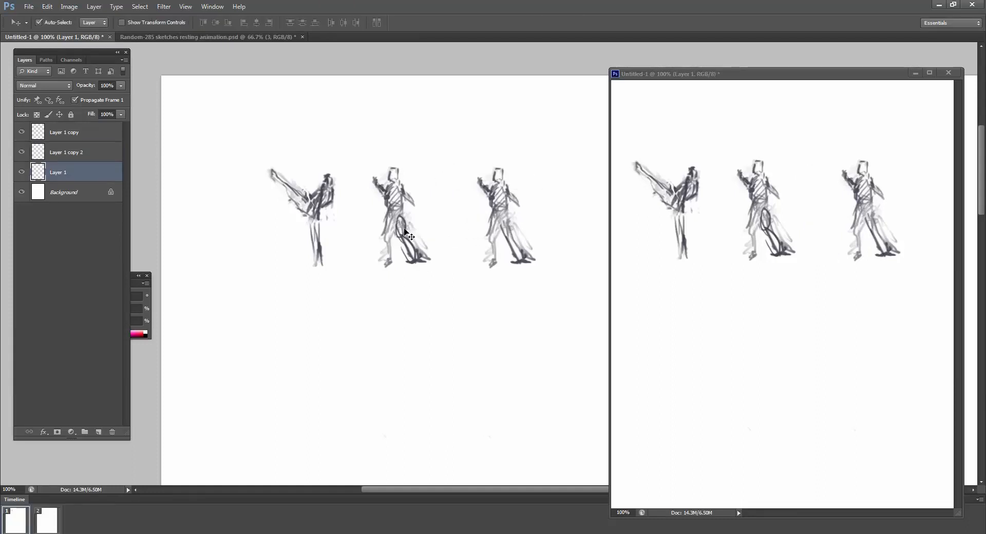
{"action": "left_click", "coordinate": [412, 235]}
Lasso the middle figure's oval thigh and shift it closer to the front leg with Free Transform
{"action": "key", "text": "l"}
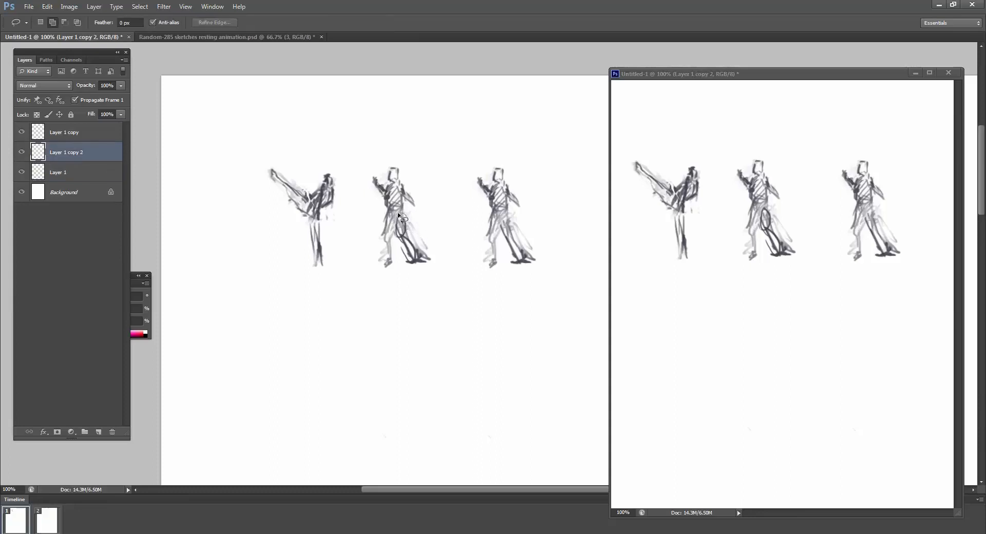
{"action": "key", "text": "ctrl+t"}
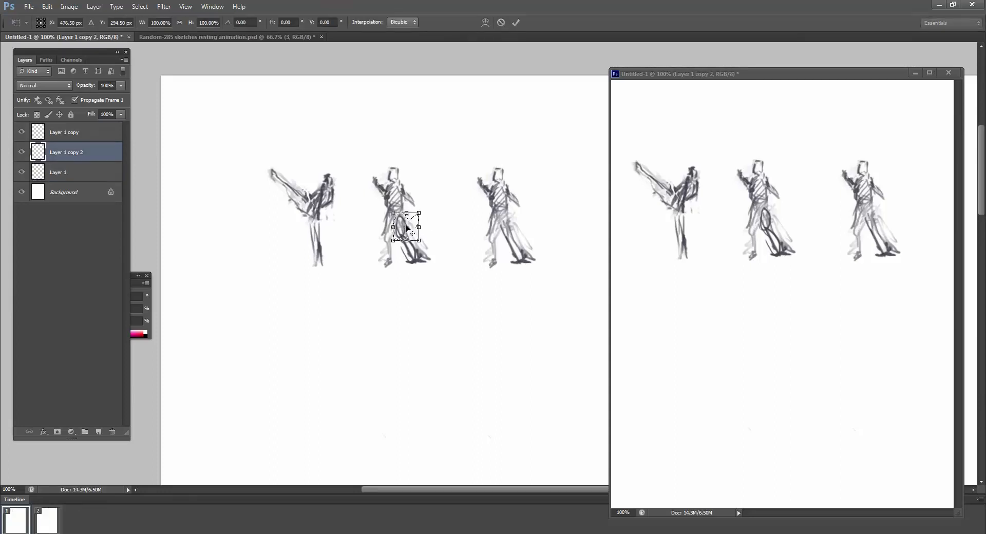
{"action": "left_click_drag", "start_coordinate": [406, 227], "coordinate": [401, 218]}
{"action": "left_click_drag", "start_coordinate": [441, 207], "coordinate": [407, 223]}
{"action": "key", "text": "Return"}
{"action": "key", "text": "alt+s"}
{"action": "key", "text": "v"}
{"action": "key", "text": "Escape"}
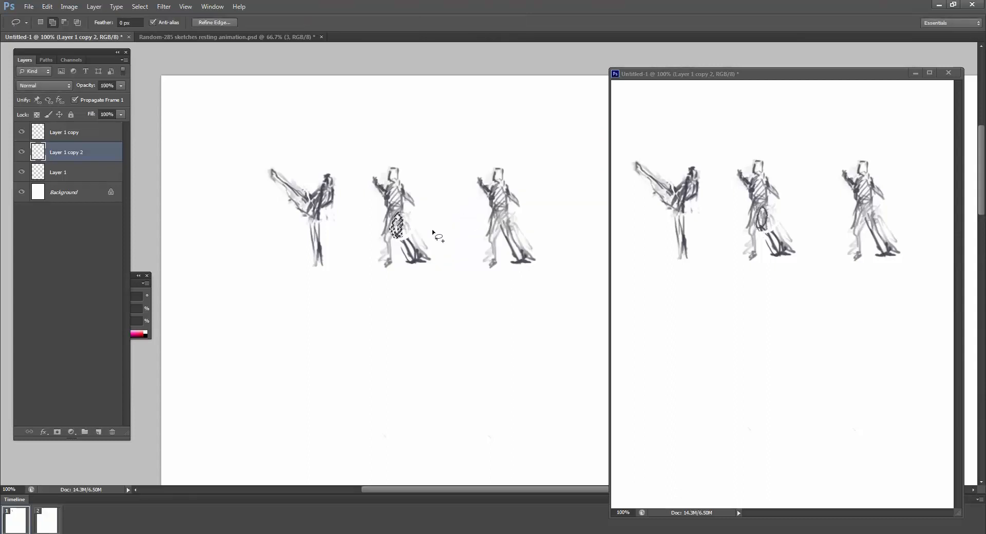
Lasso the middle figure's back lower leg, reposition it under the shifted thigh with Free Transform, and deselect it
{"action": "key", "text": "ctrl+d"}
{"action": "key", "text": "ctrl+t"}
{"action": "mouse_move", "coordinate": [411, 266]}
{"action": "left_mouse_down"}
{"action": "mouse_move", "coordinate": [440, 238]}
{"action": "mouse_move", "coordinate": [424, 242]}
{"action": "left_mouse_up"}
{"action": "key", "text": "Return"}
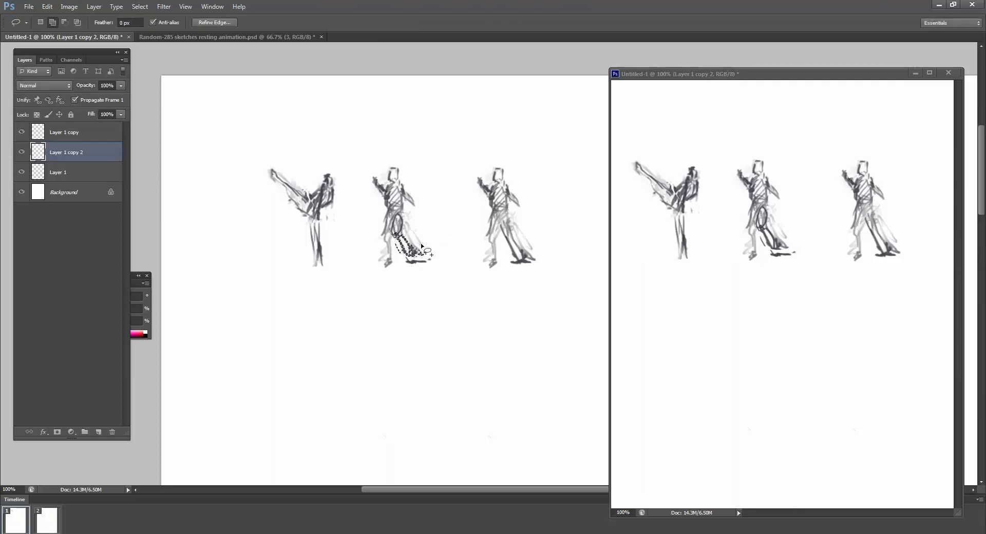
{"action": "key", "text": "ctrl+d"}
Lasso the middle figure's upper body, rotate it about 6.5° and shrink it to about 95% width and 98% height
{"action": "left_click_drag", "start_coordinate": [415, 205], "coordinate": [416, 206]}
{"action": "key", "text": "ctrl+t"}
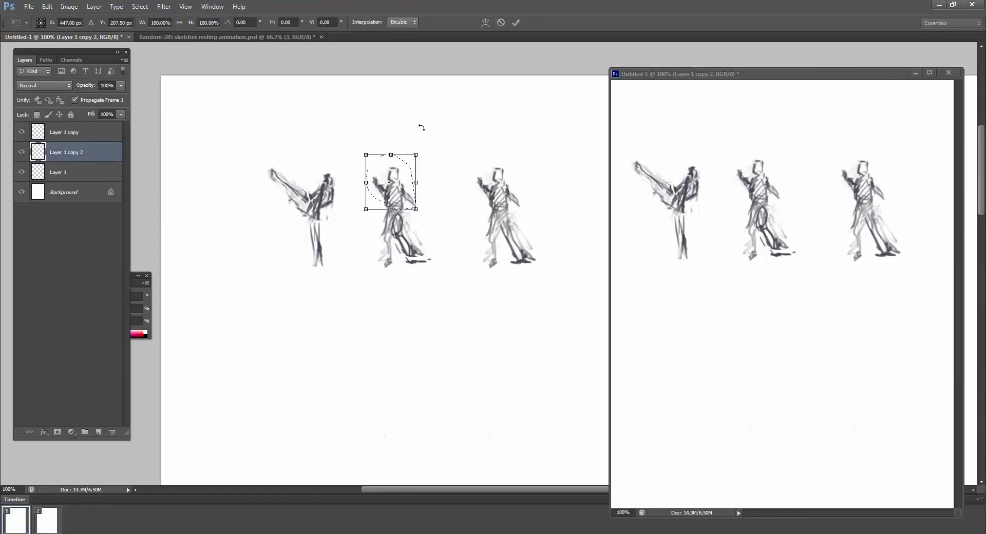
{"action": "mouse_move", "coordinate": [418, 126]}
{"action": "left_mouse_down"}
{"action": "mouse_move", "coordinate": [415, 174]}
{"action": "mouse_move", "coordinate": [409, 143]}
{"action": "left_mouse_up"}
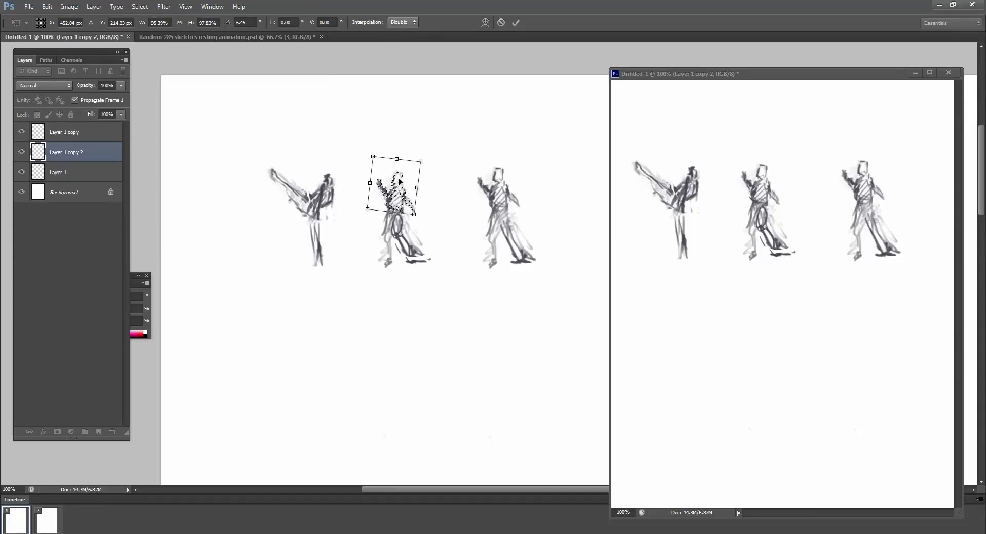
{"action": "key", "text": "Return"}
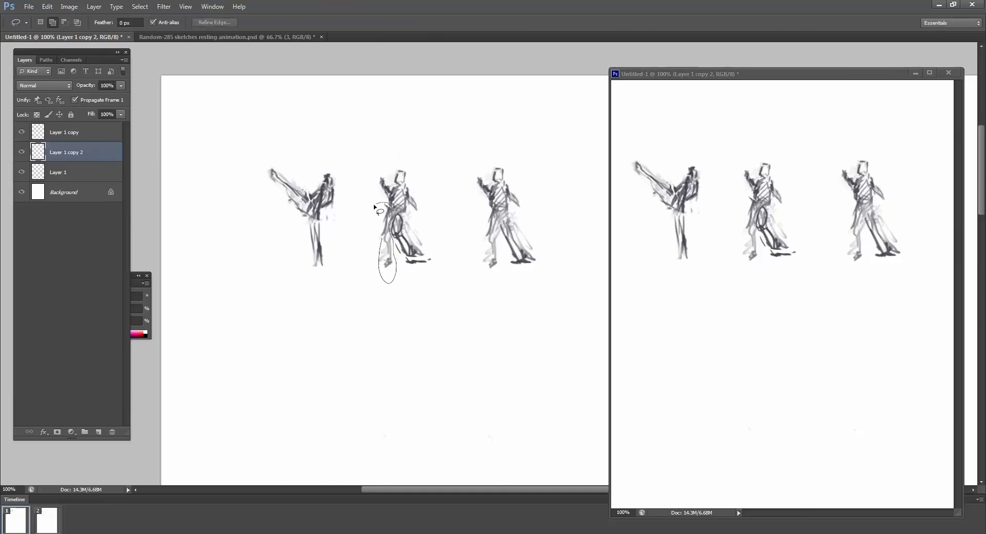
Try lassoing the middle figure's front leg, and undo back to the upper-body selection before its rotation
{"action": "left_click_drag", "start_coordinate": [374, 206], "coordinate": [375, 208]}
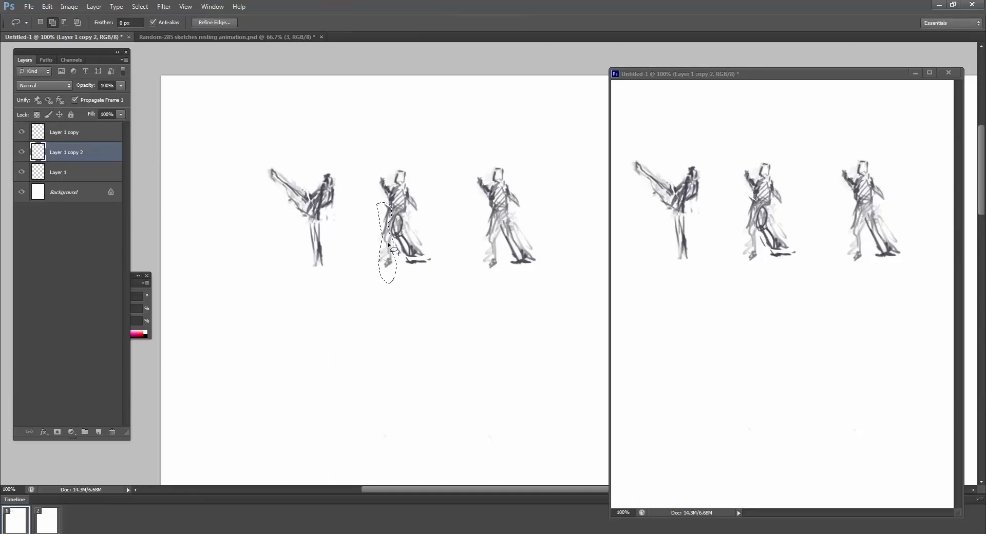
{"action": "key", "text": "ctrl+d"}
{"action": "mouse_move", "coordinate": [410, 164]}
{"action": "left_mouse_down"}
{"action": "mouse_move", "coordinate": [368, 191]}
{"action": "mouse_move", "coordinate": [409, 220]}
{"action": "mouse_move", "coordinate": [433, 190]}
{"action": "left_mouse_up"}
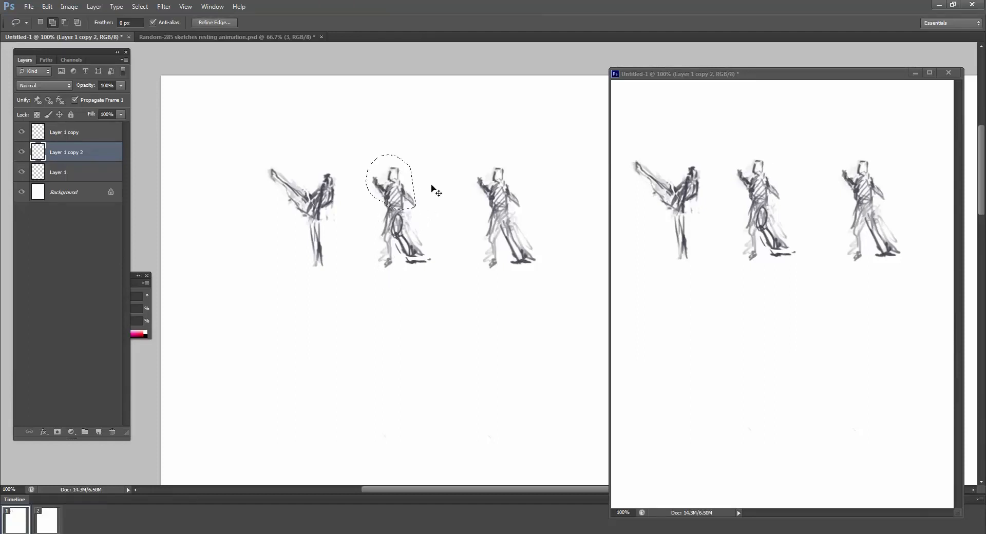
Rotate the middle figure's selected upper body about 2.8°, nudge it slightly toward the back leg, and deselect
{"action": "key", "text": "ctrl+t"}
{"action": "left_click_drag", "start_coordinate": [423, 145], "coordinate": [422, 153]}
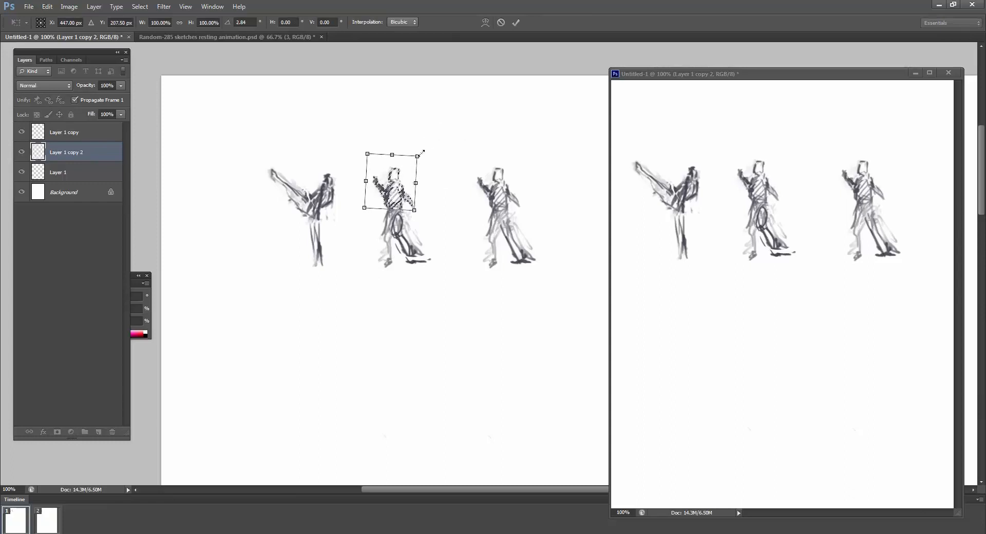
{"action": "left_click_drag", "start_coordinate": [405, 184], "coordinate": [407, 183]}
{"action": "key", "text": "Return"}
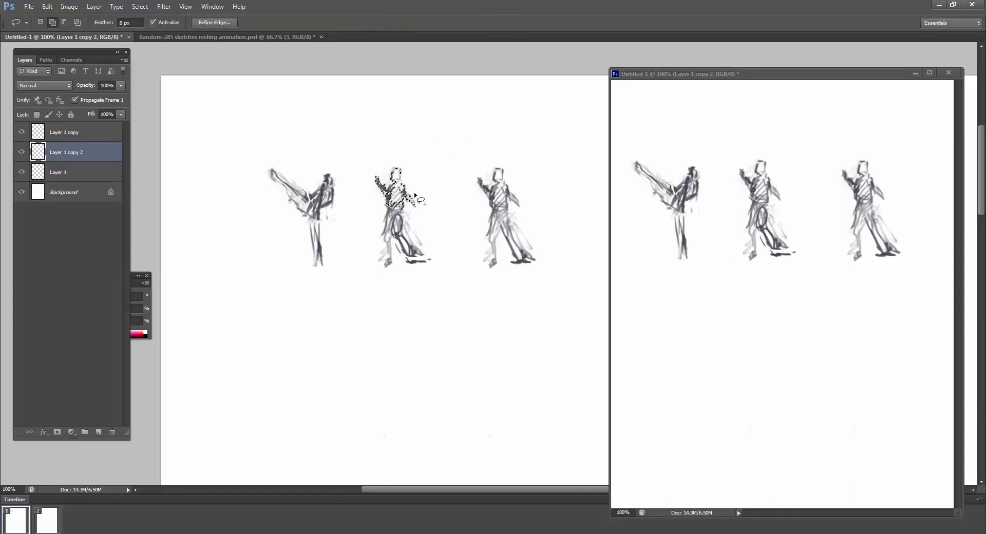
{"action": "key", "text": "ctrl+d"}
Sketch a rough head with facial guidelines and a scribble below the figures, and erase both
{"action": "key", "text": "b"}
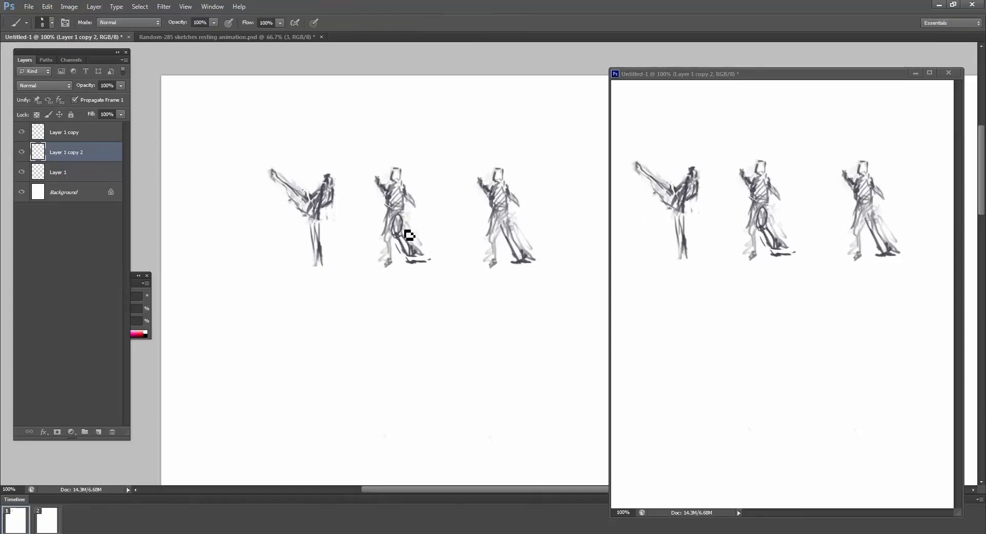
{"action": "left_click_drag", "start_coordinate": [340, 325], "coordinate": [349, 257]}
{"action": "mouse_move", "coordinate": [284, 278]}
{"action": "left_mouse_down"}
{"action": "mouse_move", "coordinate": [290, 334]}
{"action": "mouse_move", "coordinate": [304, 284]}
{"action": "left_mouse_up"}
{"action": "mouse_move", "coordinate": [288, 285]}
{"action": "left_mouse_down"}
{"action": "mouse_move", "coordinate": [292, 311]}
{"action": "mouse_move", "coordinate": [326, 295]}
{"action": "left_mouse_up"}
{"action": "mouse_move", "coordinate": [310, 277]}
{"action": "left_mouse_down"}
{"action": "mouse_move", "coordinate": [319, 322]}
{"action": "mouse_move", "coordinate": [325, 303]}
{"action": "mouse_move", "coordinate": [322, 311]}
{"action": "left_mouse_up"}
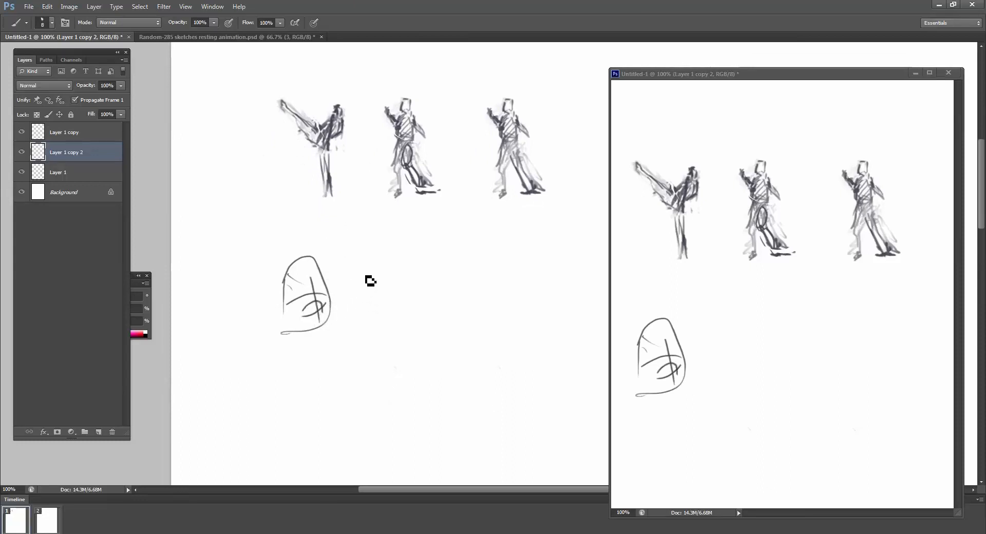
{"action": "mouse_move", "coordinate": [363, 276]}
{"action": "left_mouse_down"}
{"action": "mouse_move", "coordinate": [378, 290]}
{"action": "mouse_move", "coordinate": [373, 305]}
{"action": "mouse_move", "coordinate": [397, 300]}
{"action": "mouse_move", "coordinate": [363, 319]}
{"action": "mouse_move", "coordinate": [383, 314]}
{"action": "mouse_move", "coordinate": [372, 326]}
{"action": "mouse_move", "coordinate": [430, 314]}
{"action": "mouse_move", "coordinate": [341, 321]}
{"action": "mouse_move", "coordinate": [358, 309]}
{"action": "mouse_move", "coordinate": [325, 261]}
{"action": "mouse_move", "coordinate": [290, 335]}
{"action": "mouse_move", "coordinate": [277, 295]}
{"action": "left_mouse_up"}
{"action": "key", "text": "e"}
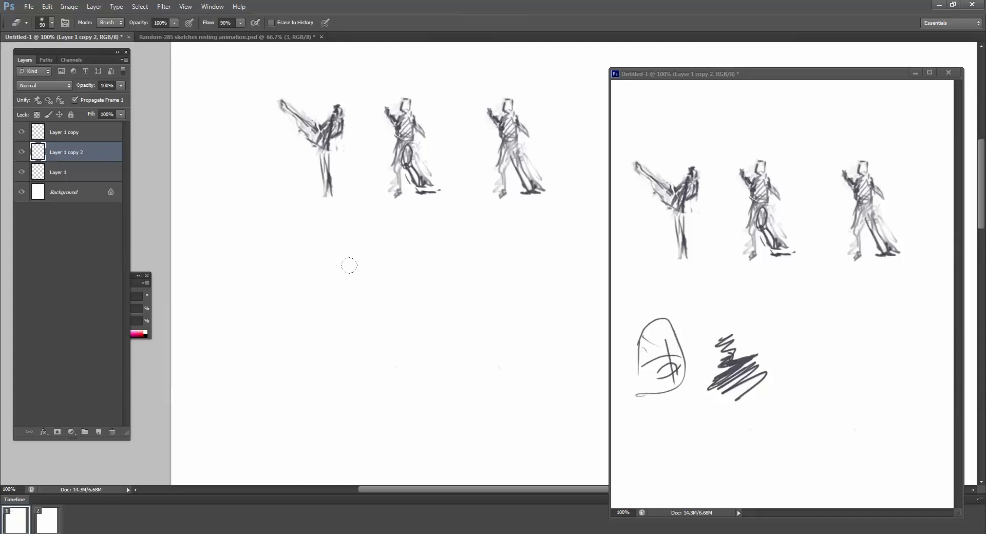
{"action": "left_click_drag", "start_coordinate": [379, 276], "coordinate": [362, 322]}
Erase the ground line and stray strokes around the middle figure's back foot with a small eraser
{"action": "key", "text": "b"}
{"action": "mouse_move", "coordinate": [408, 228]}
{"action": "left_mouse_down"}
{"action": "mouse_move", "coordinate": [390, 253]}
{"action": "mouse_move", "coordinate": [392, 268]}
{"action": "mouse_move", "coordinate": [406, 264]}
{"action": "left_mouse_up"}
{"action": "key", "text": "e"}
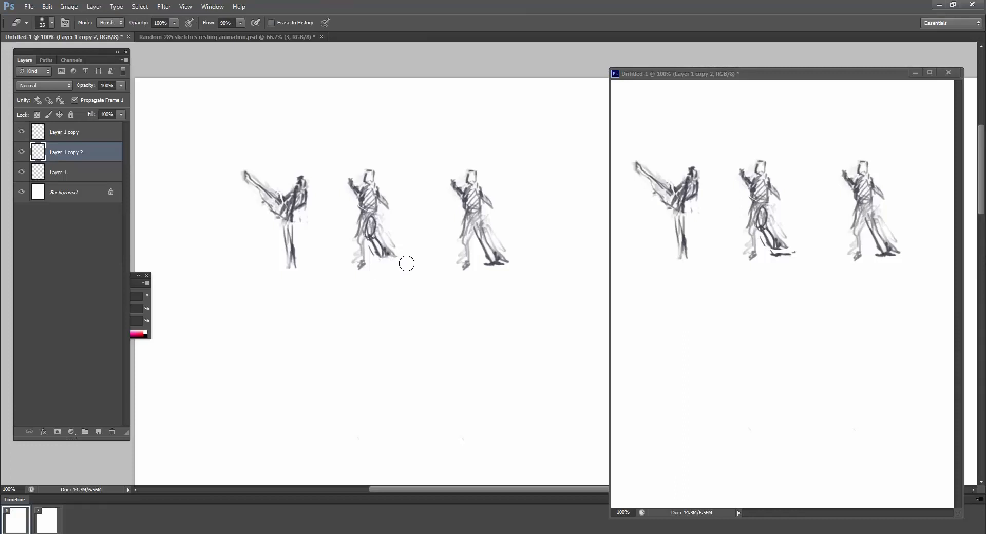
{"action": "key", "text": "bracketleft"}
{"action": "key", "text": "bracketleft"}
{"action": "key", "text": "bracketleft"}
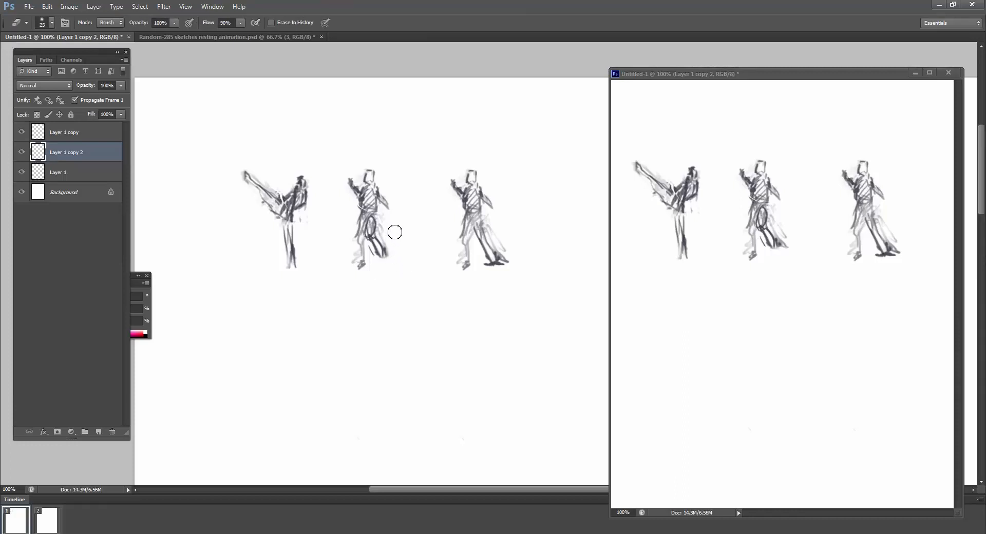
Darken the middle figure's front leg, erase its raised hand, and redraw the forearm
{"action": "key", "text": "b"}
{"action": "mouse_move", "coordinate": [367, 224]}
{"action": "left_mouse_down"}
{"action": "mouse_move", "coordinate": [369, 280]}
{"action": "mouse_move", "coordinate": [385, 274]}
{"action": "mouse_move", "coordinate": [361, 266]}
{"action": "left_mouse_up"}
{"action": "key", "text": "e"}
{"action": "mouse_move", "coordinate": [352, 182]}
{"action": "left_mouse_down"}
{"action": "mouse_move", "coordinate": [357, 192]}
{"action": "mouse_move", "coordinate": [349, 186]}
{"action": "left_mouse_up"}
{"action": "key", "text": "b"}
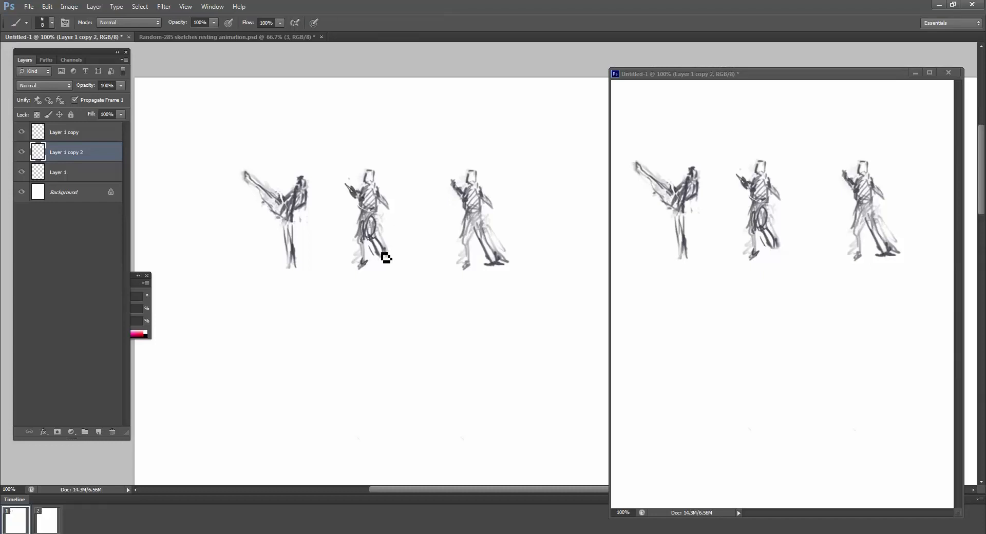
Duplicate the middle figure beside itself, and rotate the copy's lassoed back lower leg about -36.7°
{"action": "key", "text": "v"}
{"action": "mouse_move", "coordinate": [375, 226]}
{"action": "left_mouse_down"}
{"action": "mouse_move", "coordinate": [431, 231]}
{"action": "mouse_move", "coordinate": [388, 240]}
{"action": "left_mouse_up"}
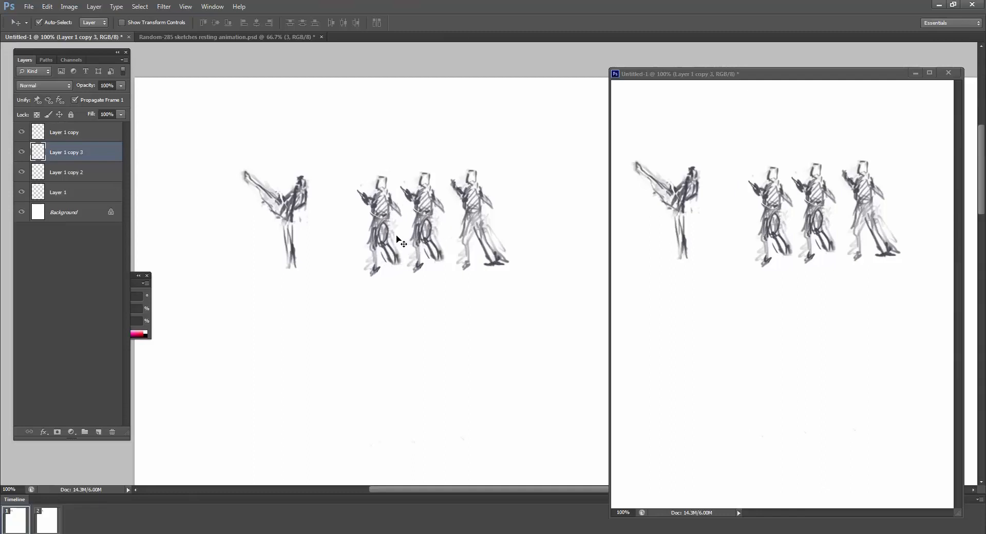
{"action": "key", "text": "l"}
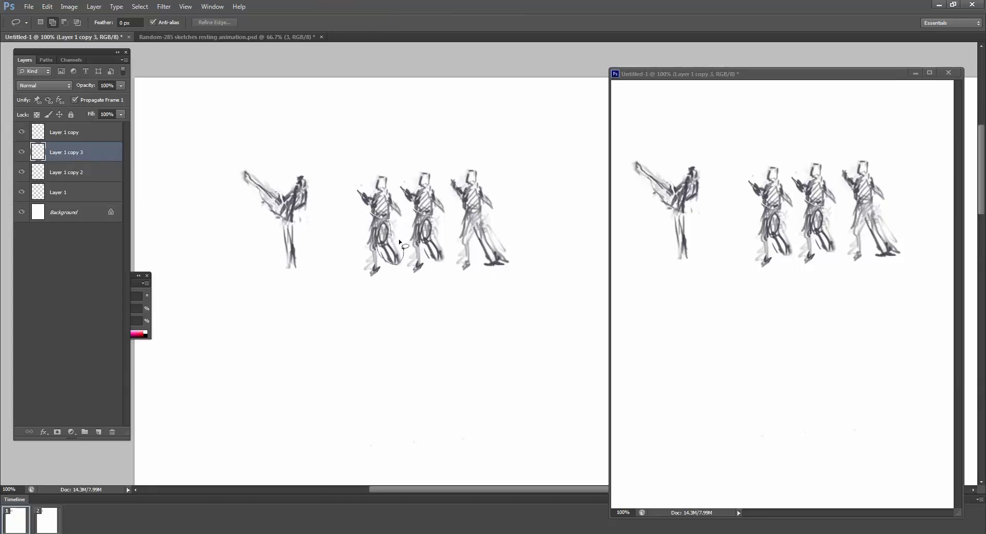
{"action": "mouse_move", "coordinate": [399, 240]}
{"action": "left_mouse_down"}
{"action": "mouse_move", "coordinate": [383, 248]}
{"action": "mouse_move", "coordinate": [405, 219]}
{"action": "mouse_move", "coordinate": [392, 251]}
{"action": "left_mouse_up"}
{"action": "key", "text": "ctrl+t"}
{"action": "key", "text": "Escape"}
{"action": "key", "text": "ctrl+d"}
{"action": "key", "text": "ctrl+t"}
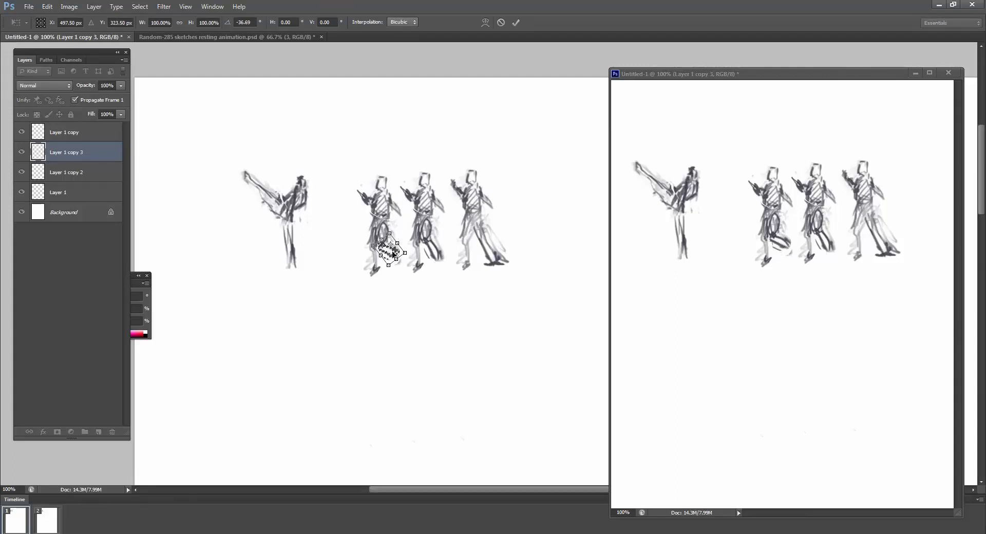
{"action": "key", "text": "Return"}
{"action": "key", "text": "ctrl+d"}
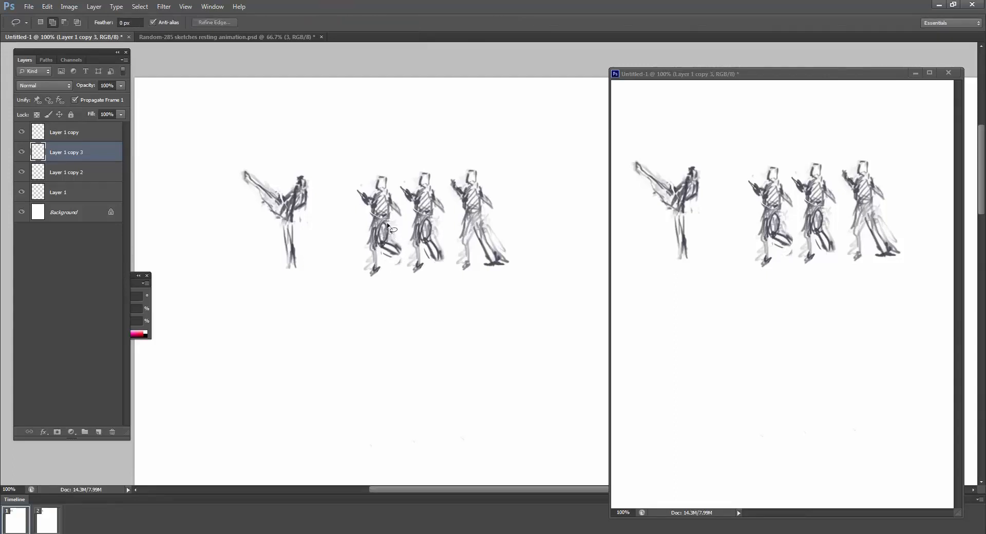
Lasso the copied figure's whole bent leg, rotate it about 48° so the knee lifts forward, and deselect
{"action": "mouse_move", "coordinate": [389, 263]}
{"action": "left_mouse_down"}
{"action": "mouse_move", "coordinate": [398, 226]}
{"action": "mouse_move", "coordinate": [433, 202]}
{"action": "mouse_move", "coordinate": [421, 191]}
{"action": "left_mouse_up"}
{"action": "key", "text": "ctrl+t"}
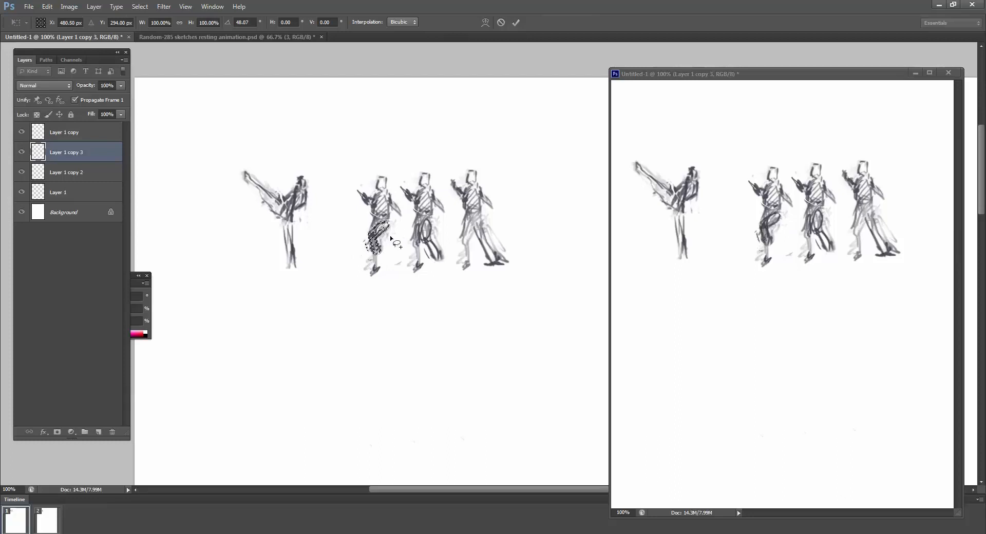
{"action": "key", "text": "Return"}
{"action": "key", "text": "ctrl+d"}
Lasso the copy's body and standing leg, rotate them about -1.8°, shift them slightly back, and erase the outstretched hand
{"action": "mouse_move", "coordinate": [364, 165]}
{"action": "left_mouse_down"}
{"action": "mouse_move", "coordinate": [347, 191]}
{"action": "mouse_move", "coordinate": [351, 279]}
{"action": "left_mouse_up"}
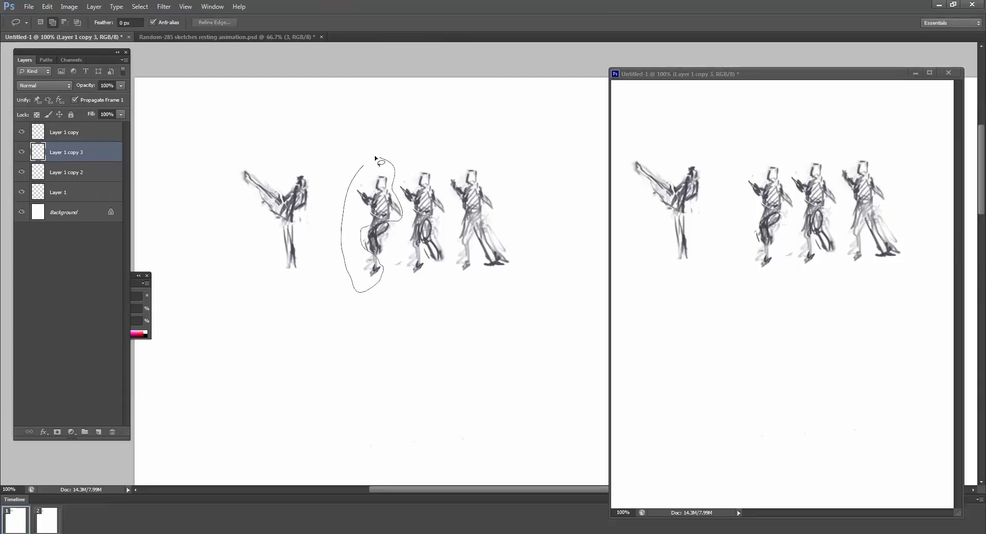
{"action": "key", "text": "ctrl+t"}
{"action": "mouse_move", "coordinate": [375, 158]}
{"action": "left_mouse_down"}
{"action": "mouse_move", "coordinate": [365, 161]}
{"action": "mouse_move", "coordinate": [405, 142]}
{"action": "left_mouse_up"}
{"action": "left_click_drag", "start_coordinate": [378, 194], "coordinate": [383, 193]}
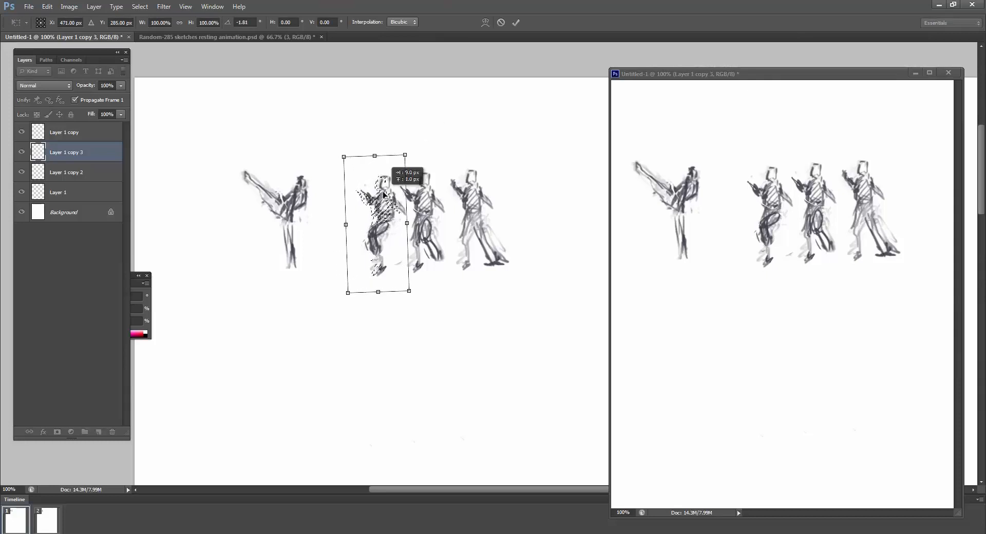
{"action": "key", "text": "Return"}
{"action": "key", "text": "ctrl+d"}
{"action": "key", "text": "e"}
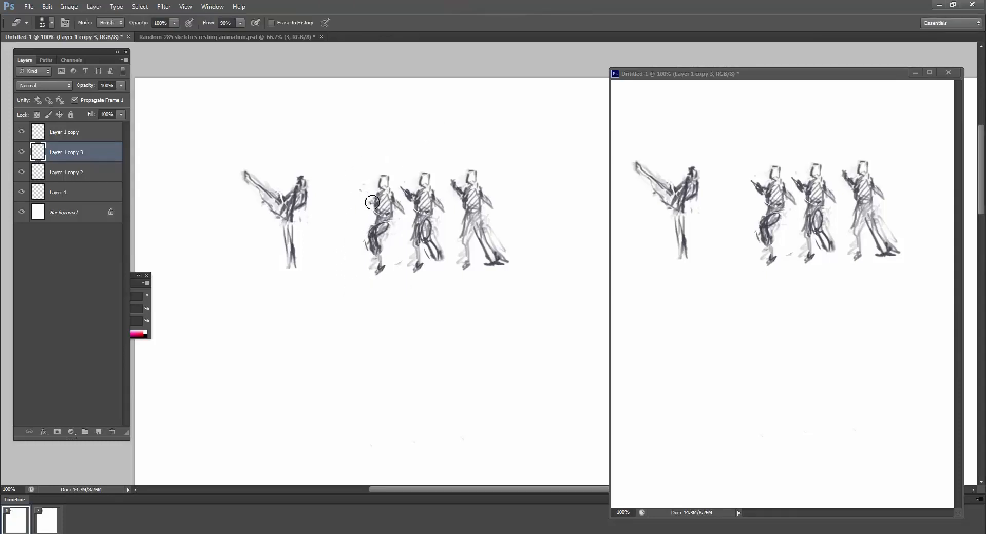
Lasso the raised-knee figure's upper body, rotate it backward by over 5°, and shift it slightly away from the knee
{"action": "key", "text": "l"}
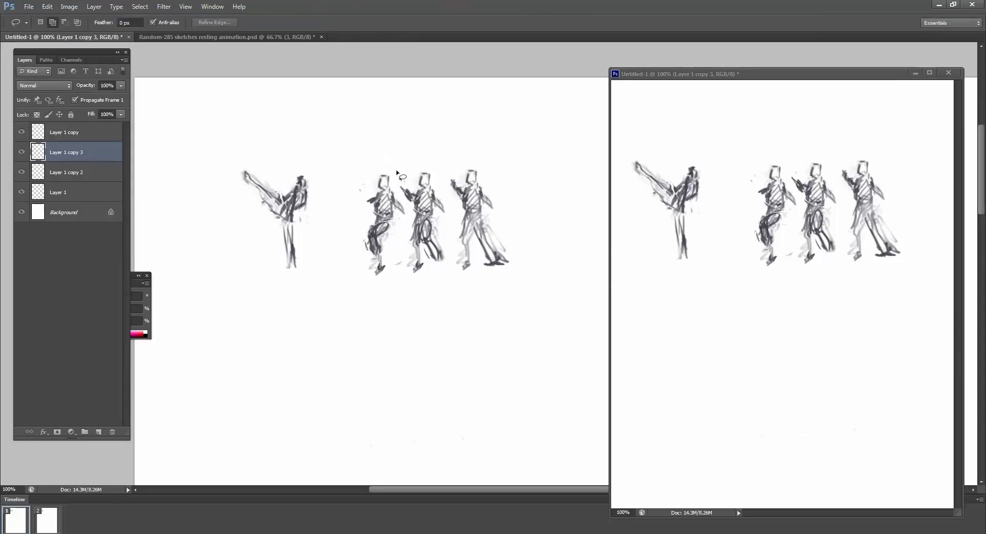
{"action": "left_click_drag", "start_coordinate": [404, 210], "coordinate": [396, 175]}
{"action": "key", "text": "ctrl+t"}
{"action": "left_click_drag", "start_coordinate": [409, 143], "coordinate": [414, 146]}
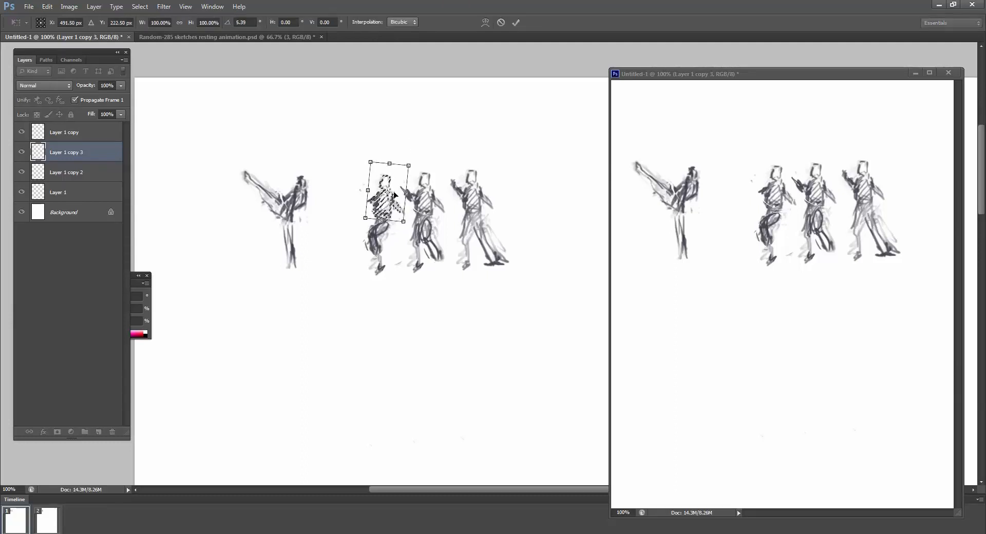
{"action": "left_click_drag", "start_coordinate": [391, 194], "coordinate": [395, 194]}
{"action": "left_click_drag", "start_coordinate": [419, 146], "coordinate": [423, 149]}
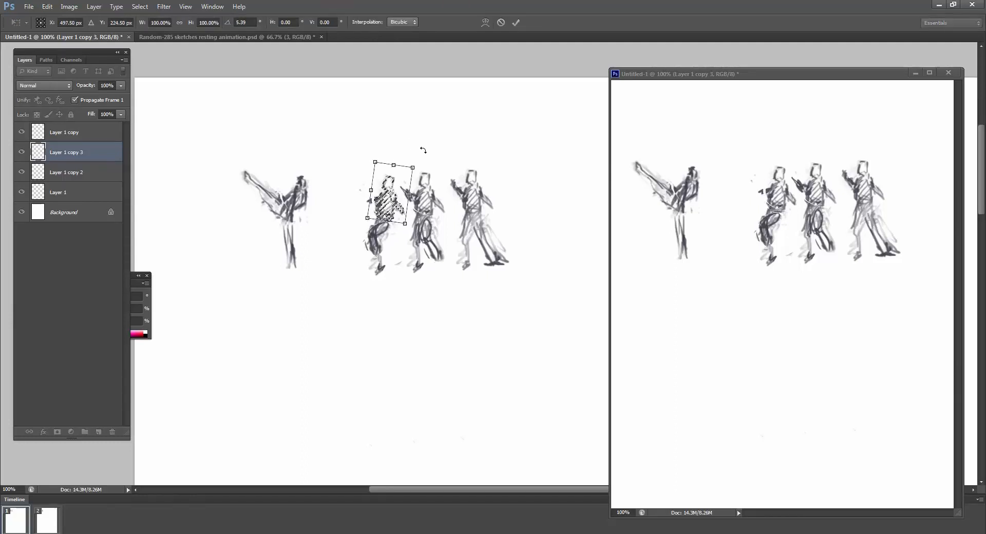
{"action": "mouse_move", "coordinate": [397, 195]}
{"action": "left_mouse_down"}
{"action": "mouse_move", "coordinate": [381, 178]}
{"action": "mouse_move", "coordinate": [396, 188]}
{"action": "mouse_move", "coordinate": [404, 163]}
{"action": "left_mouse_up"}
{"action": "key", "text": "Return"}
Rotate the raised-knee figure's lassoed head about -10.3° with Free Transform and deselect
{"action": "key", "text": "ctrl+t"}
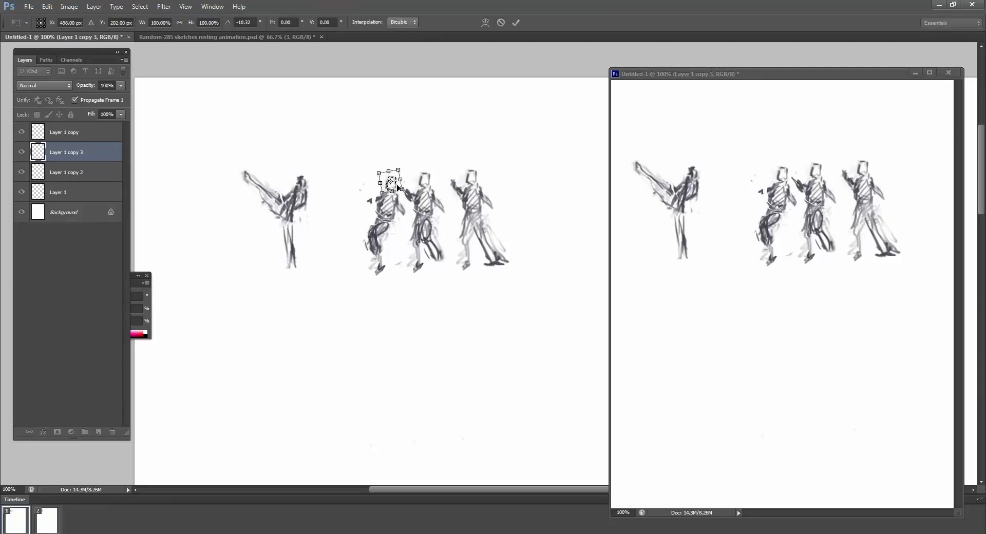
{"action": "key", "text": "Return"}
{"action": "key", "text": "ctrl+d"}
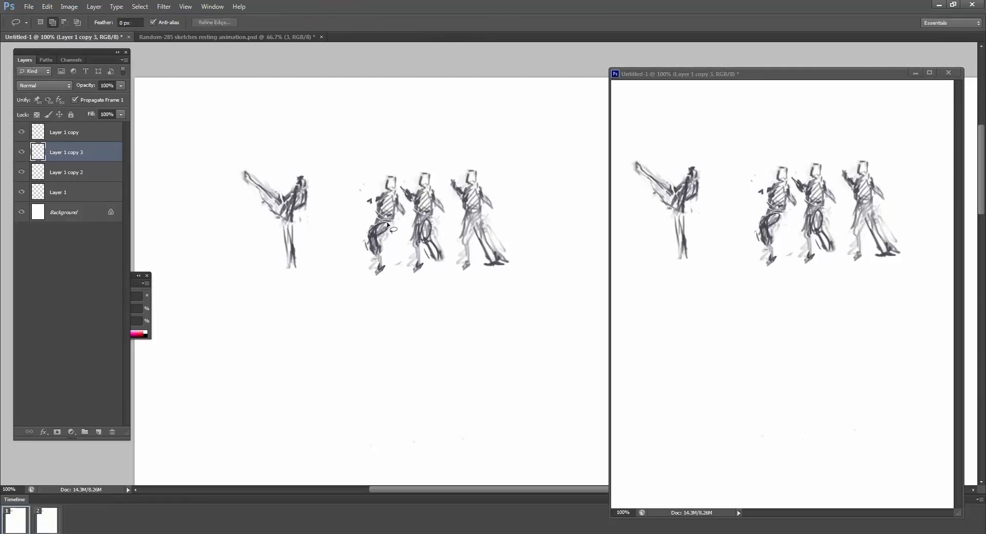
Redraw the raised-knee figure's back arm with dark strokes and outline its standing leg
{"action": "key", "text": "b"}
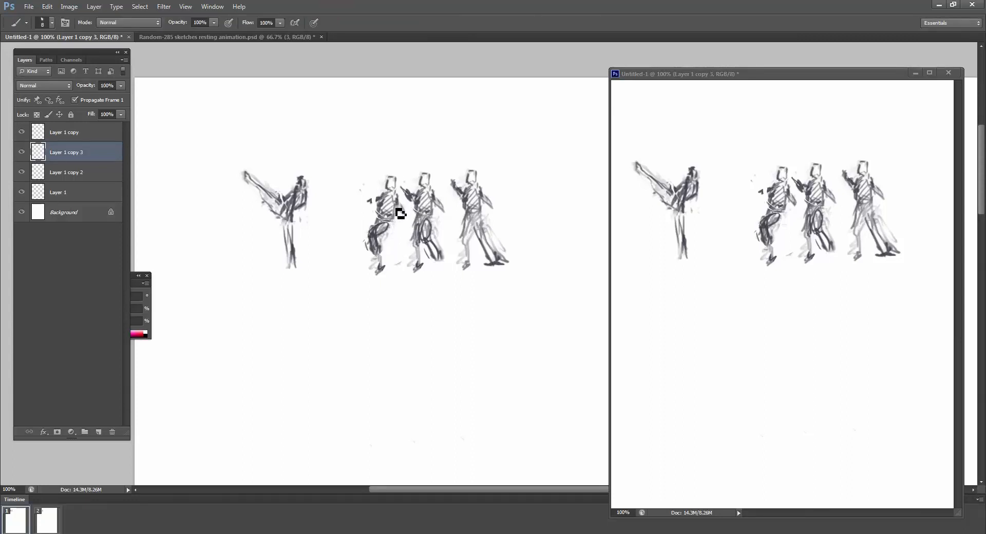
{"action": "key", "text": "e"}
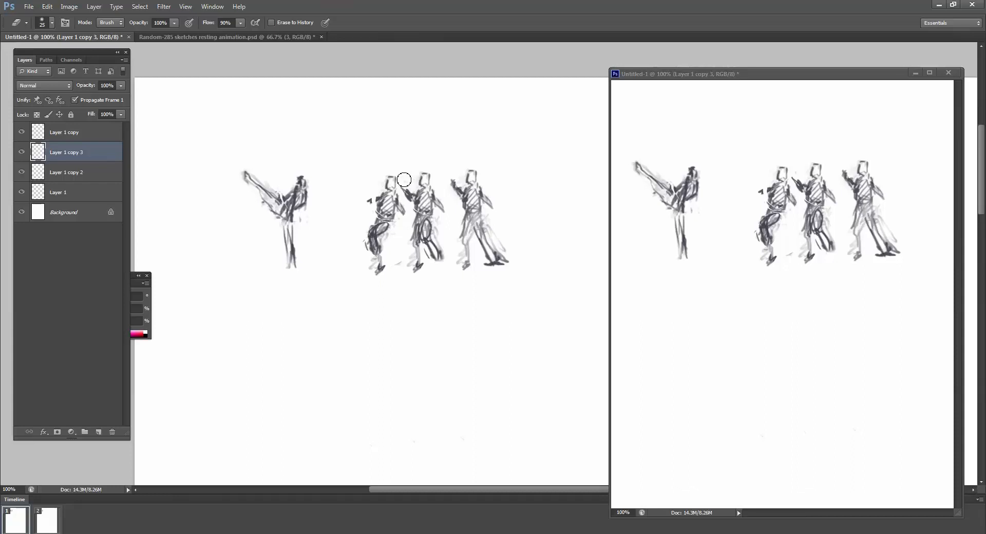
{"action": "key", "text": "b"}
{"action": "mouse_move", "coordinate": [397, 207]}
{"action": "left_mouse_down"}
{"action": "mouse_move", "coordinate": [400, 220]}
{"action": "mouse_move", "coordinate": [392, 220]}
{"action": "left_mouse_up"}
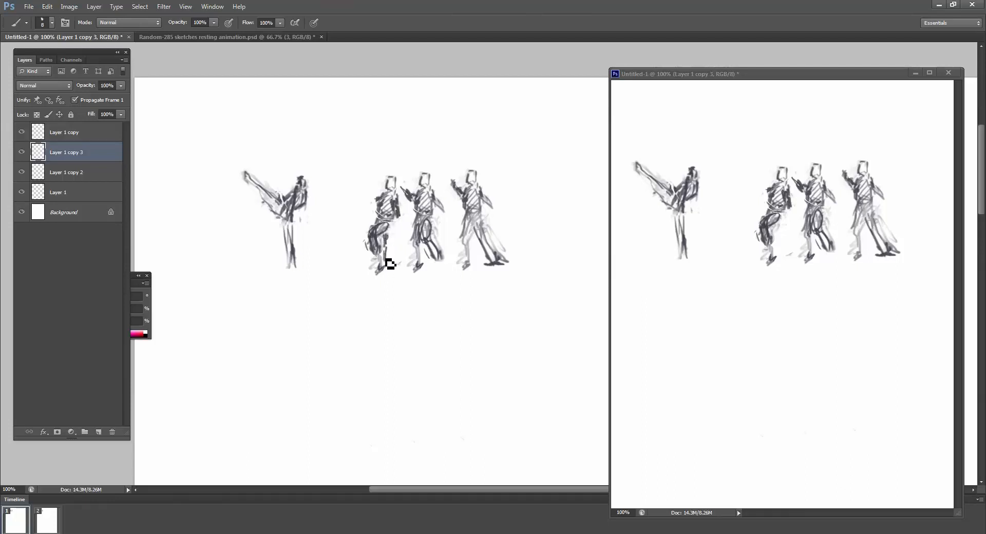
Erase stray marks around the raised-knee figure's bent leg and front hand, and add shading to its torso
{"action": "key", "text": "e"}
{"action": "left_click_drag", "start_coordinate": [365, 239], "coordinate": [370, 253]}
{"action": "key", "text": "b"}
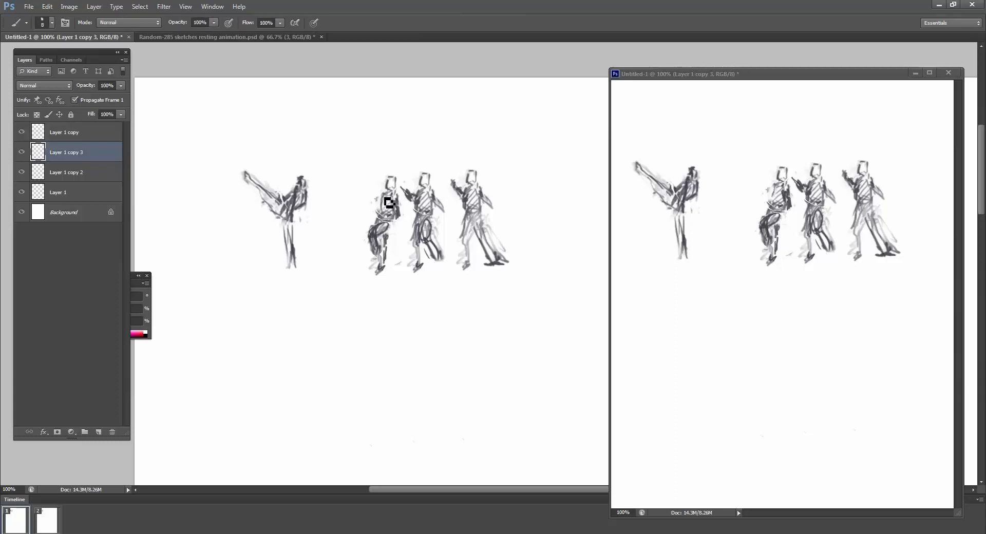
{"action": "left_click_drag", "start_coordinate": [384, 199], "coordinate": [377, 217]}
Duplicate the raised-knee figure toward the kicking figure, and move the kicking figure farther away to make room
{"action": "key", "text": "v"}
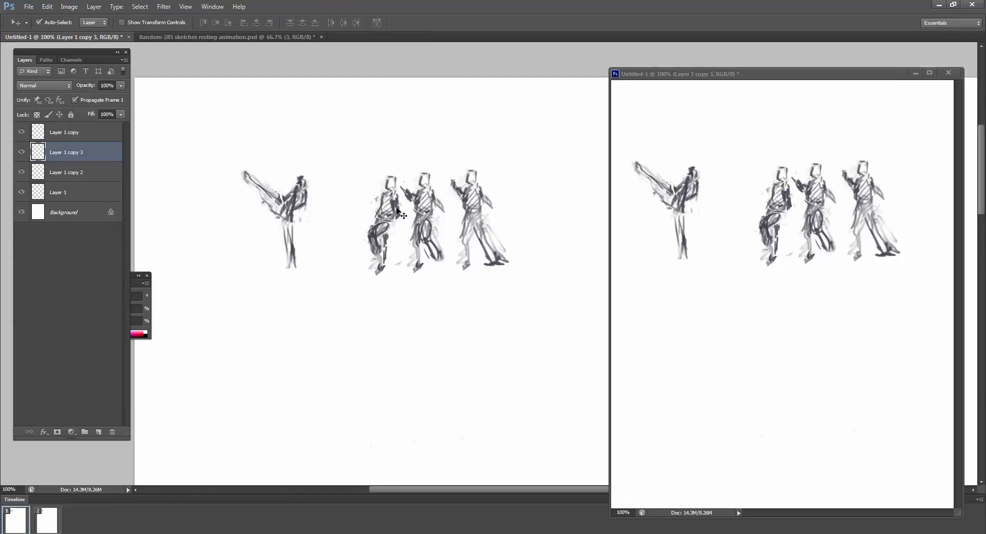
{"action": "left_click_drag", "start_coordinate": [398, 210], "coordinate": [362, 203]}
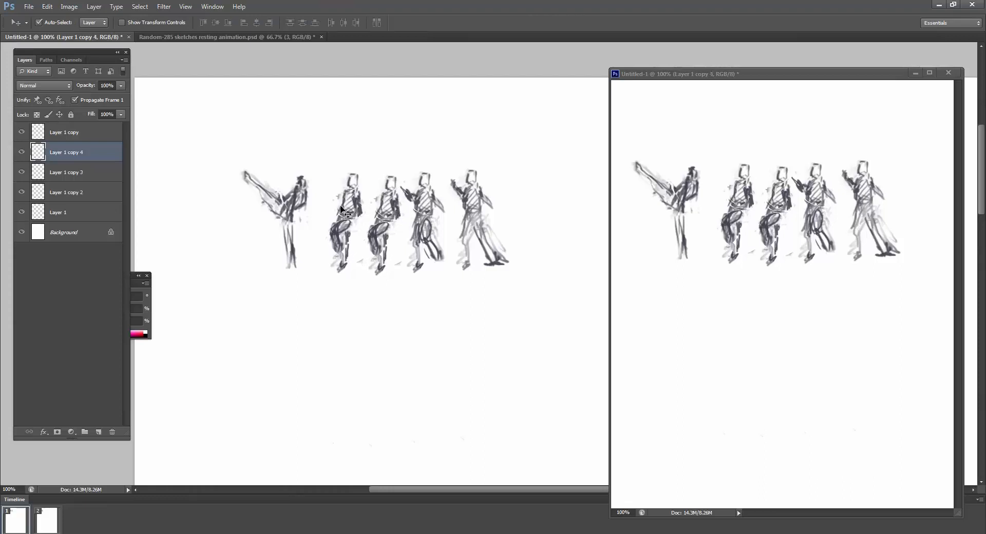
{"action": "left_click_drag", "start_coordinate": [298, 197], "coordinate": [263, 198]}
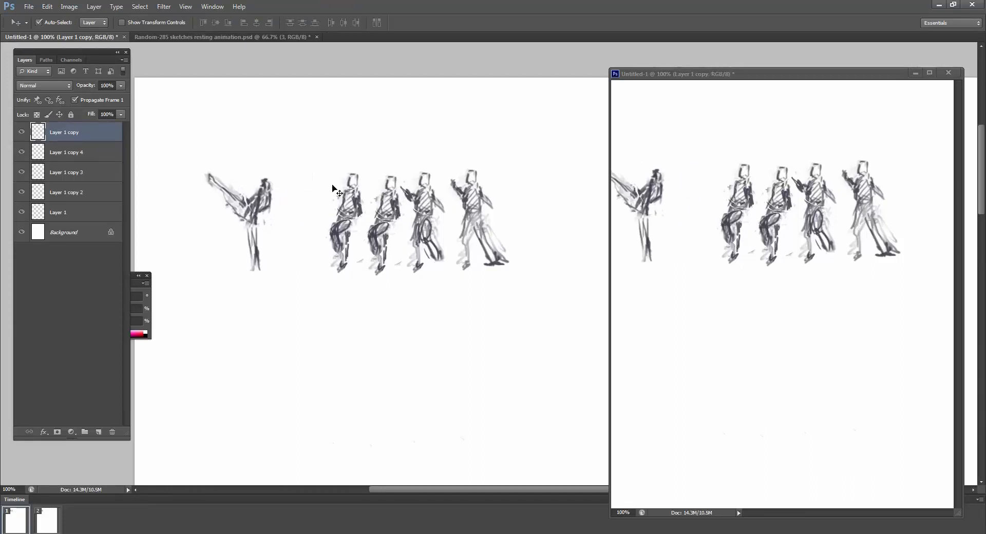
{"action": "left_click_drag", "start_coordinate": [687, 162], "coordinate": [713, 165]}
{"action": "mouse_move", "coordinate": [355, 208]}
{"action": "left_mouse_down"}
{"action": "mouse_move", "coordinate": [371, 207]}
{"action": "mouse_move", "coordinate": [352, 242]}
{"action": "mouse_move", "coordinate": [361, 223]}
{"action": "mouse_move", "coordinate": [333, 214]}
{"action": "left_mouse_up"}
Erase the new copy's bent leg and sketch a horizontal thigh with the lower leg hanging in front
{"action": "key", "text": "e"}
{"action": "key", "text": "v"}
{"action": "left_click", "coordinate": [354, 234]}
{"action": "key", "text": "e"}
{"action": "key", "text": "b"}
{"action": "mouse_move", "coordinate": [327, 208]}
{"action": "left_mouse_down"}
{"action": "mouse_move", "coordinate": [339, 254]}
{"action": "mouse_move", "coordinate": [332, 229]}
{"action": "mouse_move", "coordinate": [340, 251]}
{"action": "mouse_move", "coordinate": [363, 220]}
{"action": "left_mouse_up"}
{"action": "left_click_drag", "start_coordinate": [348, 211], "coordinate": [327, 254]}
Lasso the new figure's upper body, tilt it backward with Free Transform, and deselect
{"action": "key", "text": "l"}
{"action": "left_click_drag", "start_coordinate": [348, 193], "coordinate": [400, 139]}
{"action": "key", "text": "ctrl+t"}
{"action": "key", "text": "Return"}
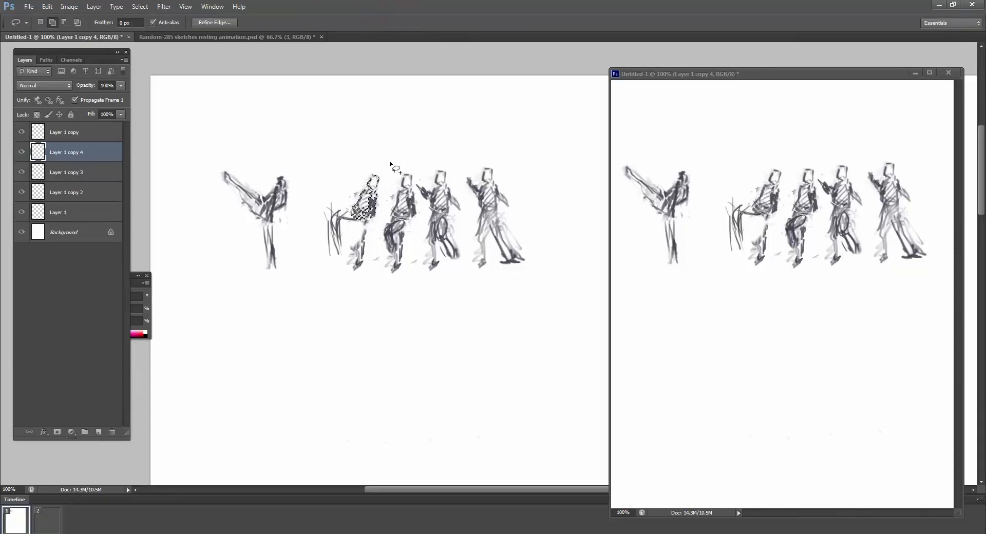
{"action": "key", "text": "ctrl+d"}
Erase the leaning figure's boxy head and redraw it smaller and rounder
{"action": "key", "text": "e"}
{"action": "mouse_move", "coordinate": [378, 180]}
{"action": "left_mouse_down"}
{"action": "mouse_move", "coordinate": [366, 191]}
{"action": "mouse_move", "coordinate": [375, 191]}
{"action": "left_mouse_up"}
{"action": "key", "text": "b"}
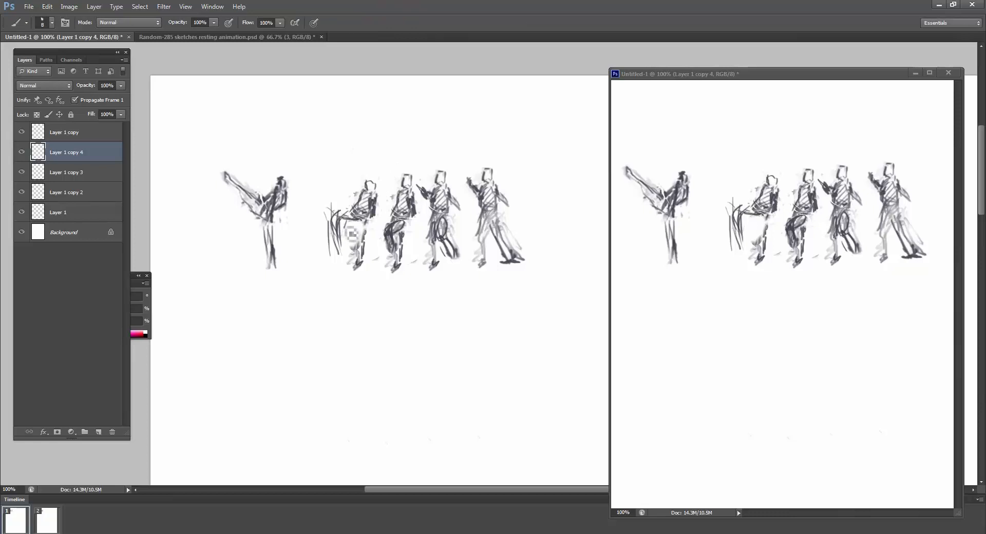
Build up the leaning figure's lifted leg and standing leg with dark strokes, erasing excess marks between them
{"action": "mouse_move", "coordinate": [351, 234]}
{"action": "left_mouse_down"}
{"action": "mouse_move", "coordinate": [362, 262]}
{"action": "mouse_move", "coordinate": [360, 228]}
{"action": "mouse_move", "coordinate": [339, 239]}
{"action": "mouse_move", "coordinate": [345, 231]}
{"action": "mouse_move", "coordinate": [349, 261]}
{"action": "mouse_move", "coordinate": [337, 236]}
{"action": "left_mouse_up"}
{"action": "key", "text": "e"}
{"action": "key", "text": "b"}
{"action": "key", "text": "e"}
{"action": "key", "text": "b"}
{"action": "mouse_move", "coordinate": [335, 221]}
{"action": "left_mouse_down"}
{"action": "mouse_move", "coordinate": [340, 240]}
{"action": "mouse_move", "coordinate": [330, 240]}
{"action": "mouse_move", "coordinate": [336, 227]}
{"action": "left_mouse_up"}
{"action": "key", "text": "e"}
{"action": "key", "text": "b"}
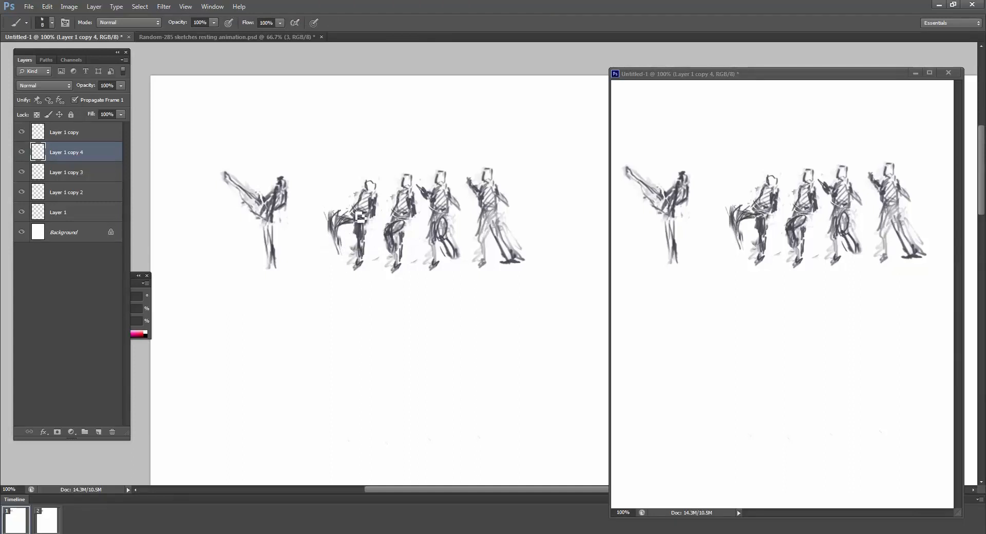
Select a rectangular area around the row of figures in the page's upper corner and crop the canvas to it
{"action": "key", "text": "v"}
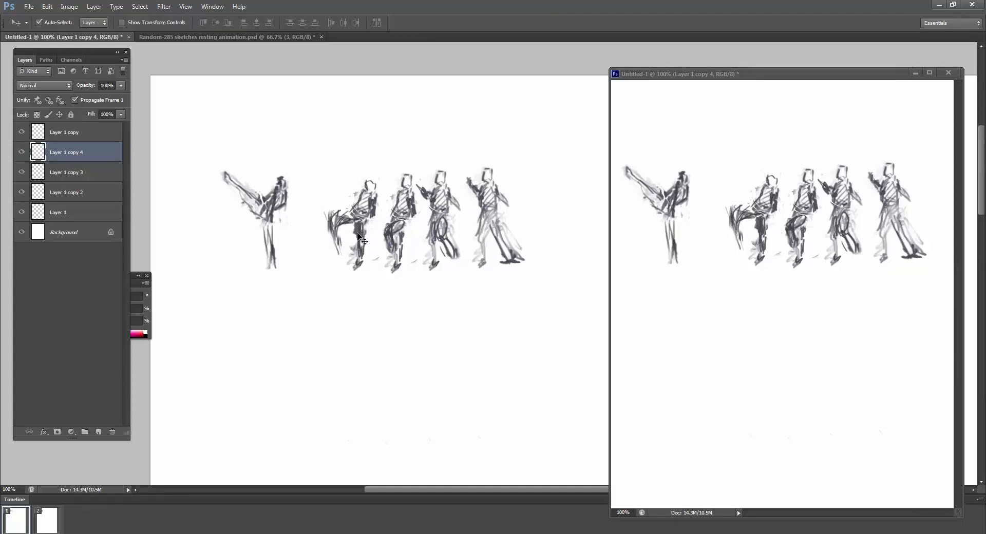
{"action": "key", "text": "z"}
{"action": "left_click_drag", "start_coordinate": [416, 218], "coordinate": [382, 204]}
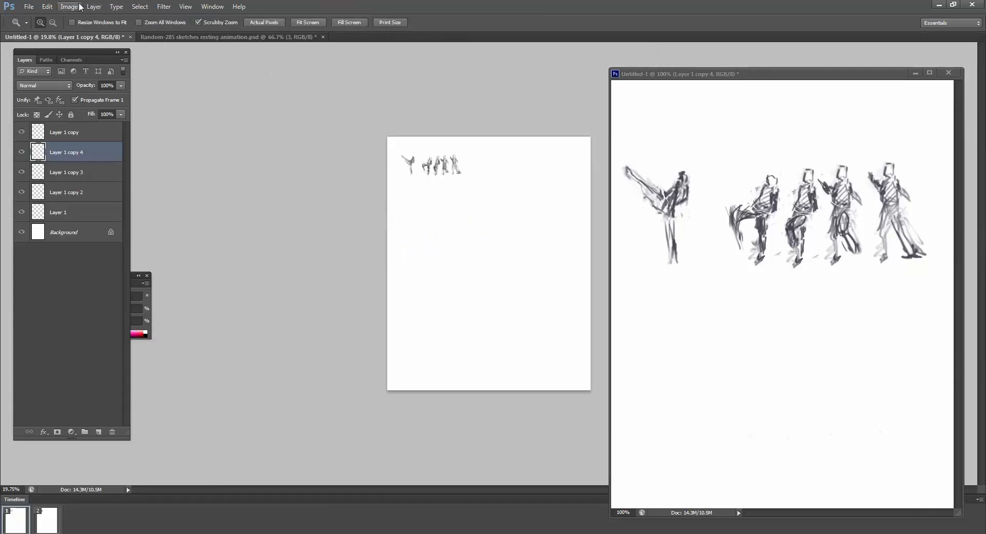
{"action": "key", "text": "m"}
{"action": "mouse_move", "coordinate": [381, 126]}
{"action": "left_mouse_down"}
{"action": "mouse_move", "coordinate": [503, 201]}
{"action": "mouse_move", "coordinate": [496, 192]}
{"action": "left_mouse_up"}
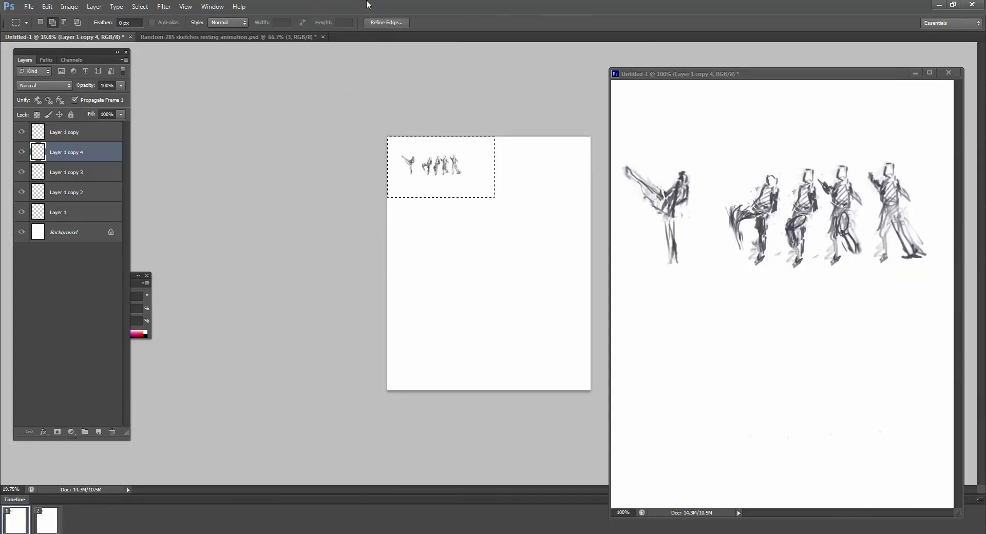
{"action": "left_click", "coordinate": [69, 7]}
{"action": "left_click", "coordinate": [93, 110]}
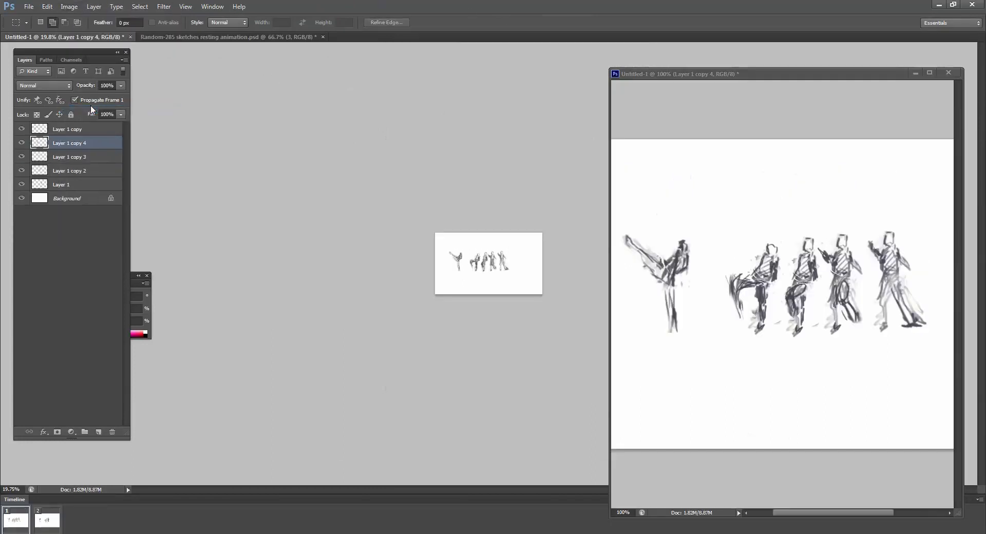
Nudge the leaning raised-knee figure slightly toward its neighbour and erase excess marks along its upper body
{"action": "key", "text": "z"}
{"action": "left_click_drag", "start_coordinate": [479, 281], "coordinate": [478, 282]}
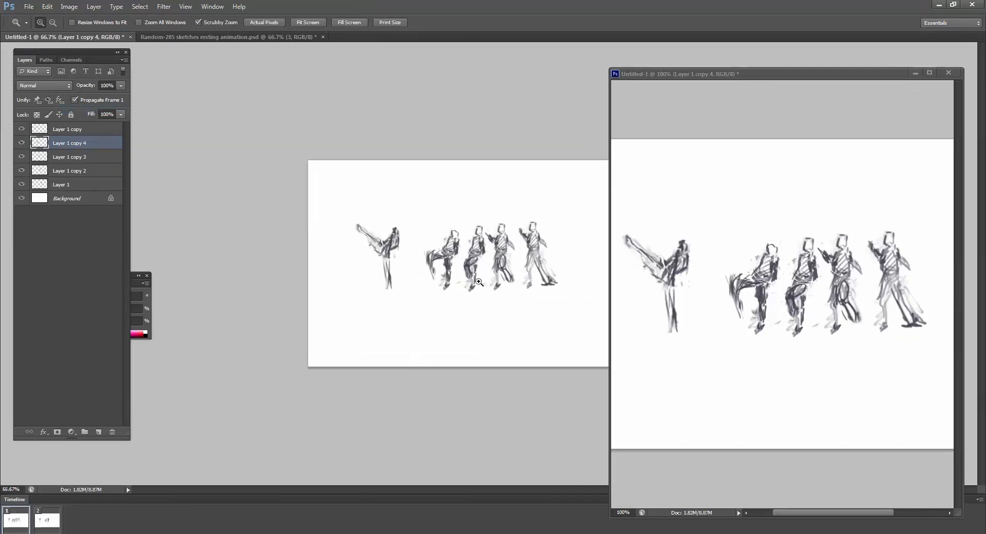
{"action": "left_click", "coordinate": [463, 271]}
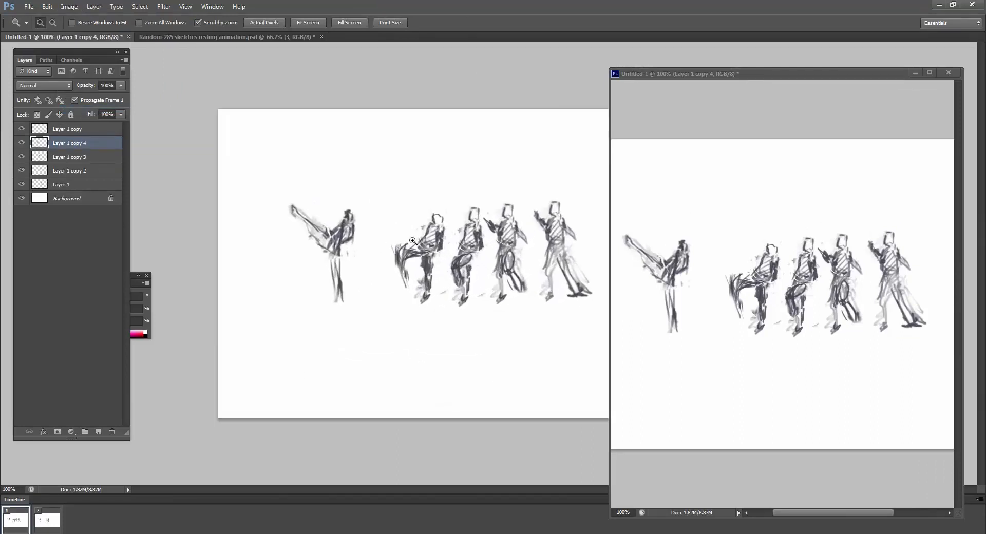
{"action": "key", "text": "v"}
{"action": "left_click_drag", "start_coordinate": [424, 265], "coordinate": [426, 263]}
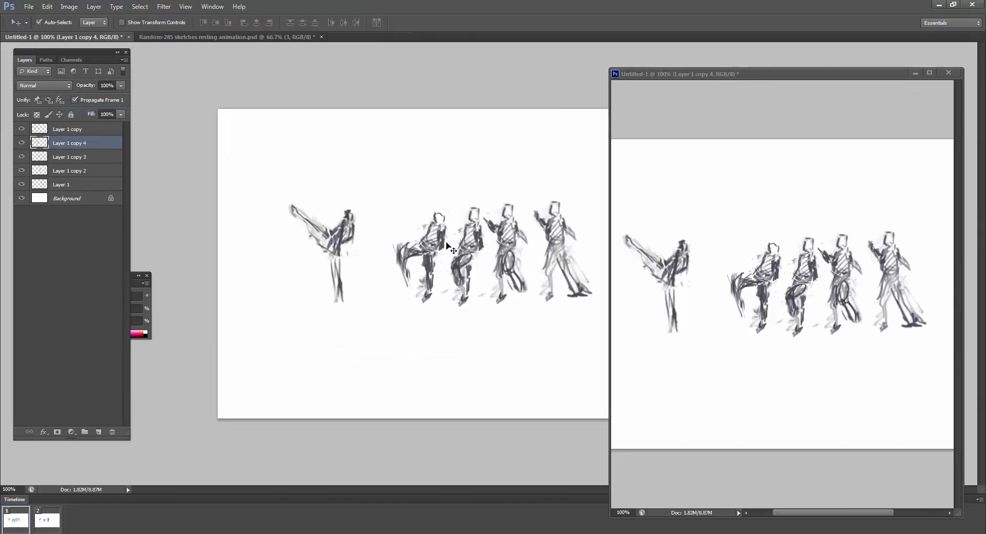
{"action": "key", "text": "e"}
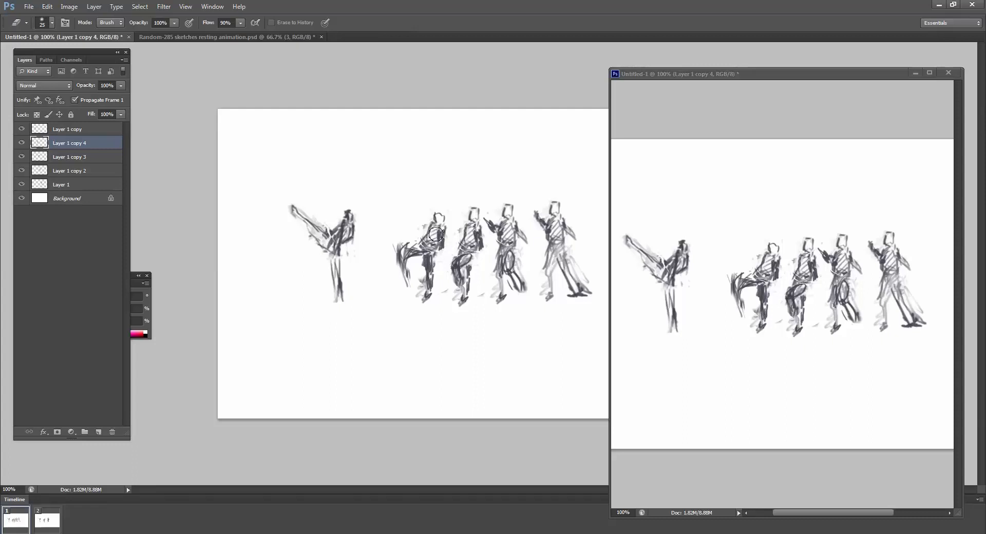
{"action": "left_click_drag", "start_coordinate": [431, 225], "coordinate": [428, 232]}
{"action": "key", "text": "b"}
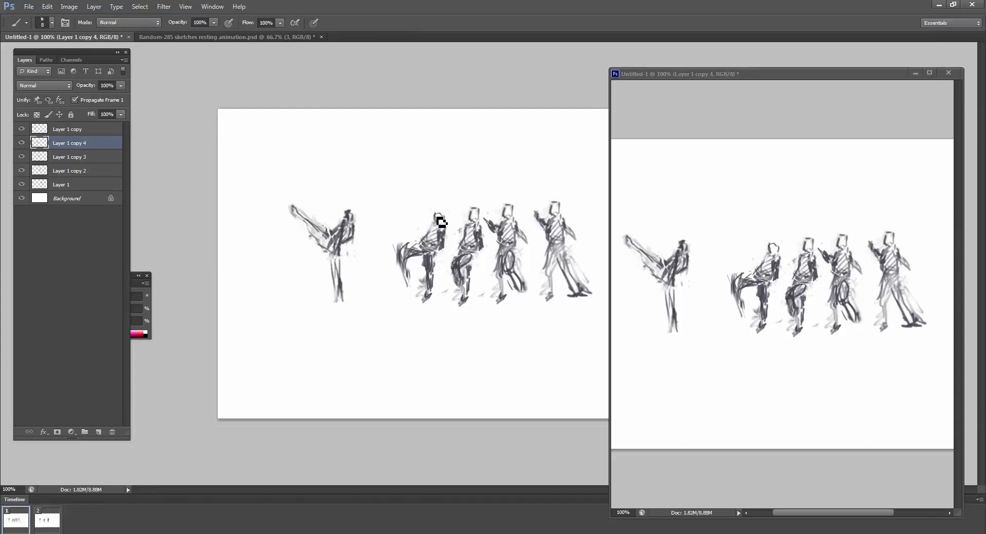
Move the high-kick figure farther from the row and place a duplicate of the raised-knee figure in the gap
{"action": "key", "text": "v"}
{"action": "left_click_drag", "start_coordinate": [341, 221], "coordinate": [303, 221]}
{"action": "left_click_drag", "start_coordinate": [428, 259], "coordinate": [376, 256]}
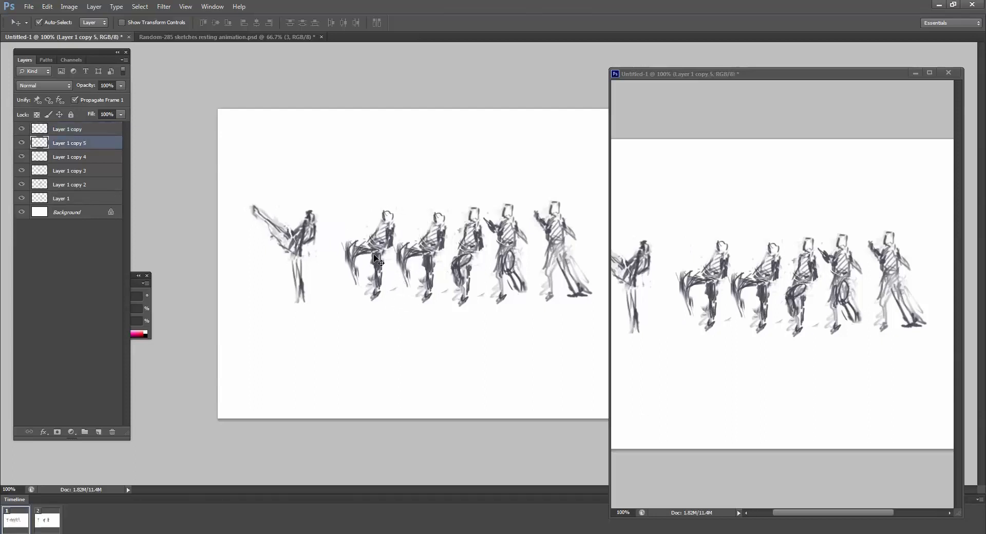
Erase the raised lower leg of the newly duplicated figure
{"action": "key", "text": "e"}
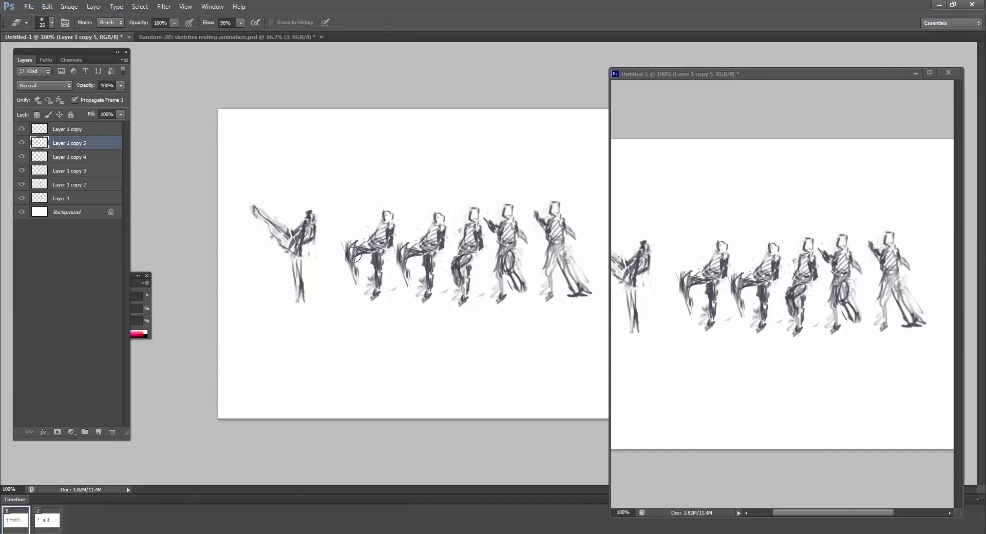
Erase the bent leg of the second figure from the left and try a single raised-leg line in its place
{"action": "mouse_move", "coordinate": [353, 254]}
{"action": "left_mouse_down"}
{"action": "mouse_move", "coordinate": [354, 271]}
{"action": "mouse_move", "coordinate": [341, 223]}
{"action": "left_mouse_up"}
{"action": "key", "text": "b"}
{"action": "key", "text": "e"}
{"action": "key", "text": "b"}
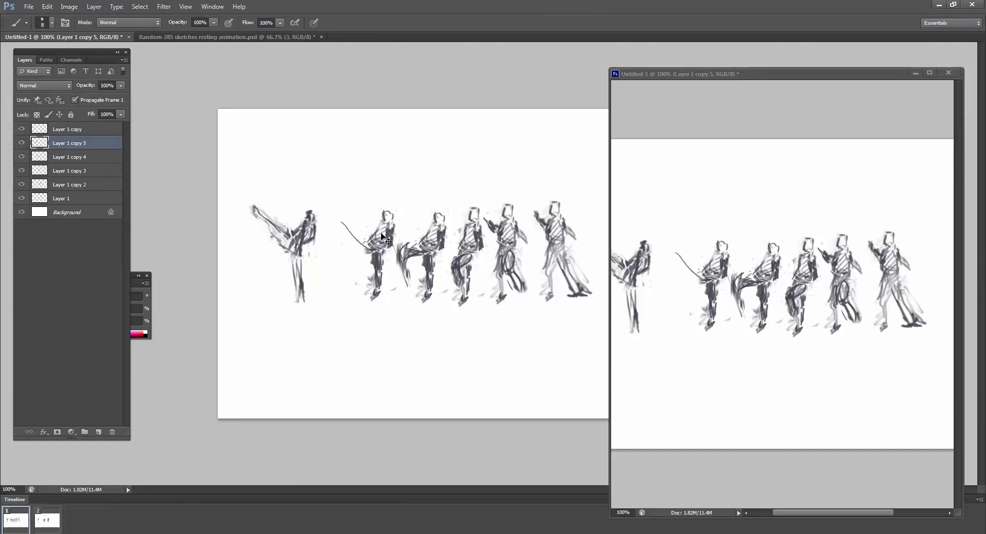
{"action": "key", "text": "ctrl+z"}
Delete the legless figure on Layer 1 copy 5, next to the kicking pose
{"action": "key", "text": "v"}
{"action": "left_click_drag", "start_coordinate": [390, 241], "coordinate": [383, 234]}
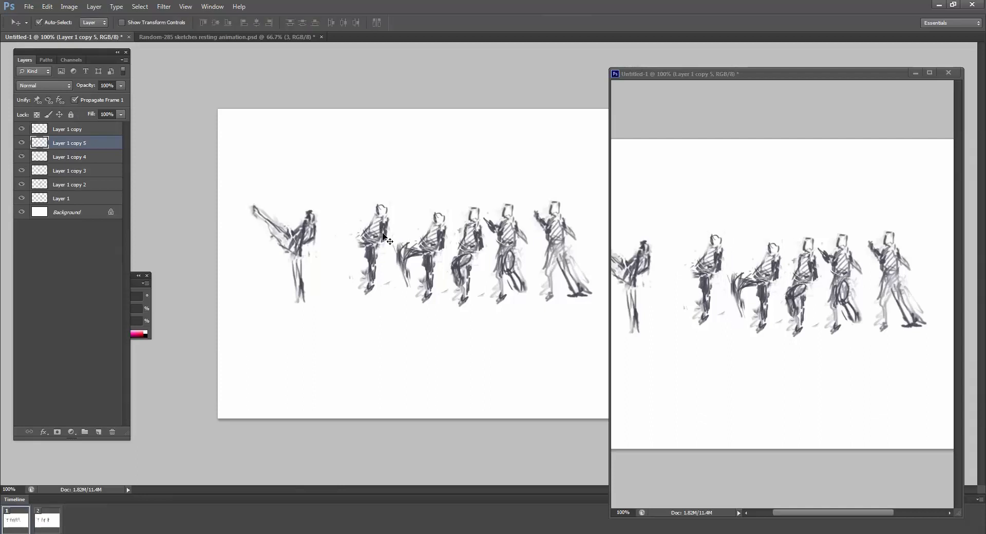
{"action": "key", "text": "Delete"}
{"action": "key", "text": "ctrl+z"}
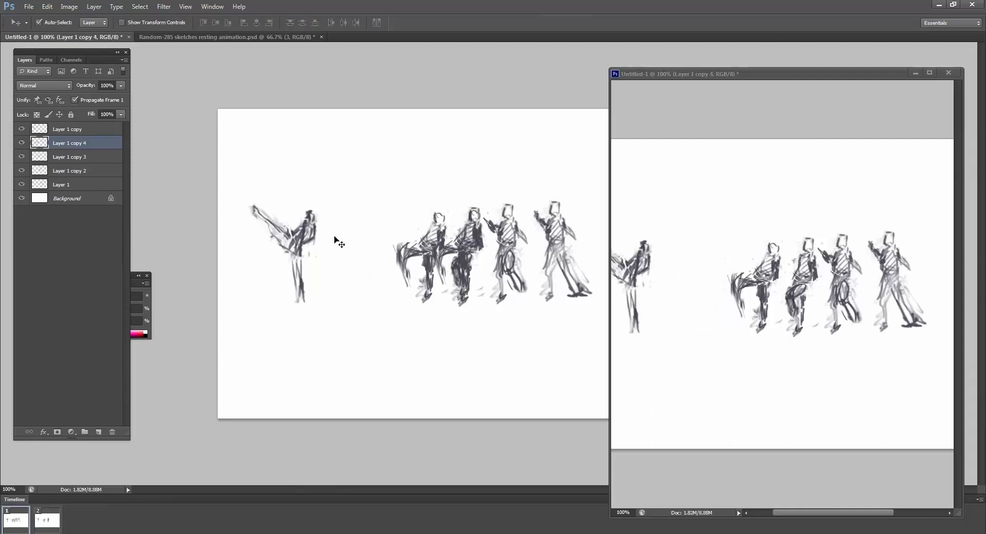
{"action": "key", "text": "Delete"}
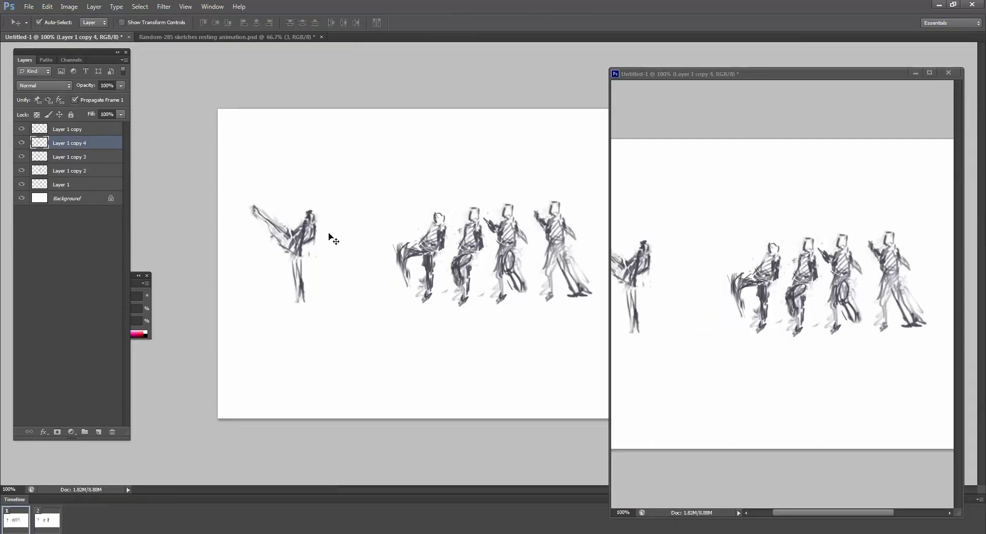
Duplicate the kicking figure into the gap on its right and rotate the copy's upper body about 3.4° counterclockwise
{"action": "left_click_drag", "start_coordinate": [301, 237], "coordinate": [376, 238]}
{"action": "key", "text": "l"}
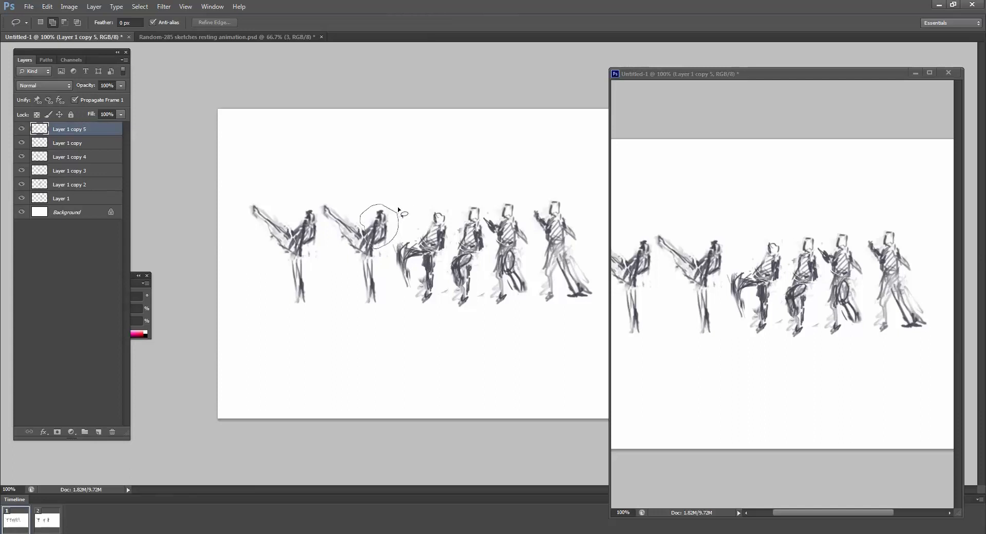
{"action": "key", "text": "ctrl+t"}
{"action": "left_click_drag", "start_coordinate": [404, 201], "coordinate": [393, 195]}
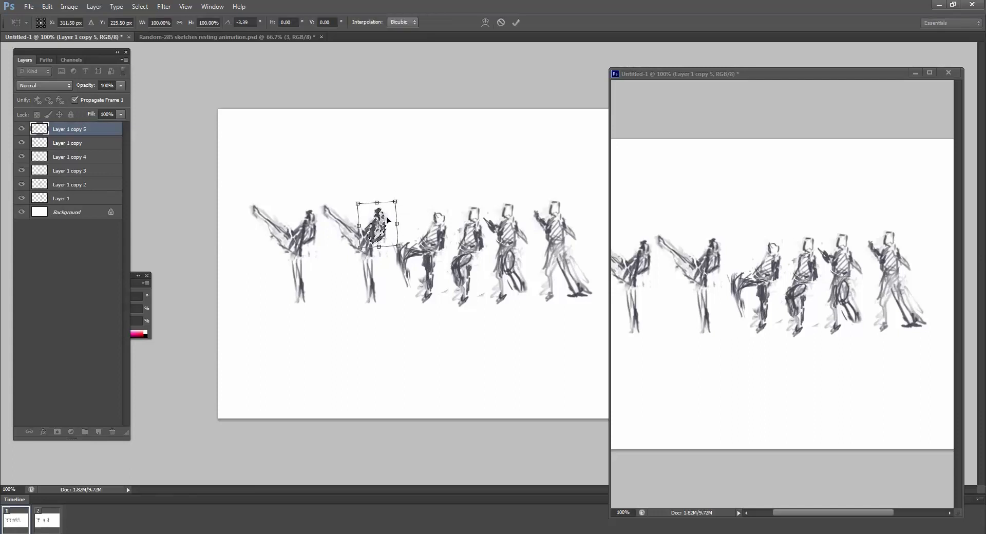
{"action": "key", "text": "Return"}
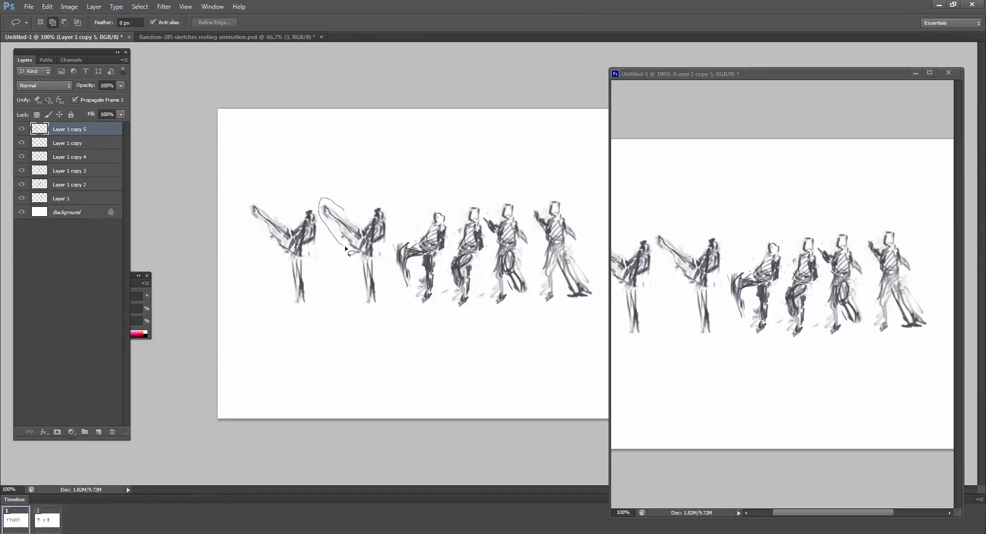
Lasso the copied figure's raised leg and rotate it slightly so the foot sits a little lower
{"action": "left_click_drag", "start_coordinate": [355, 242], "coordinate": [359, 246]}
{"action": "key", "text": "ctrl+t"}
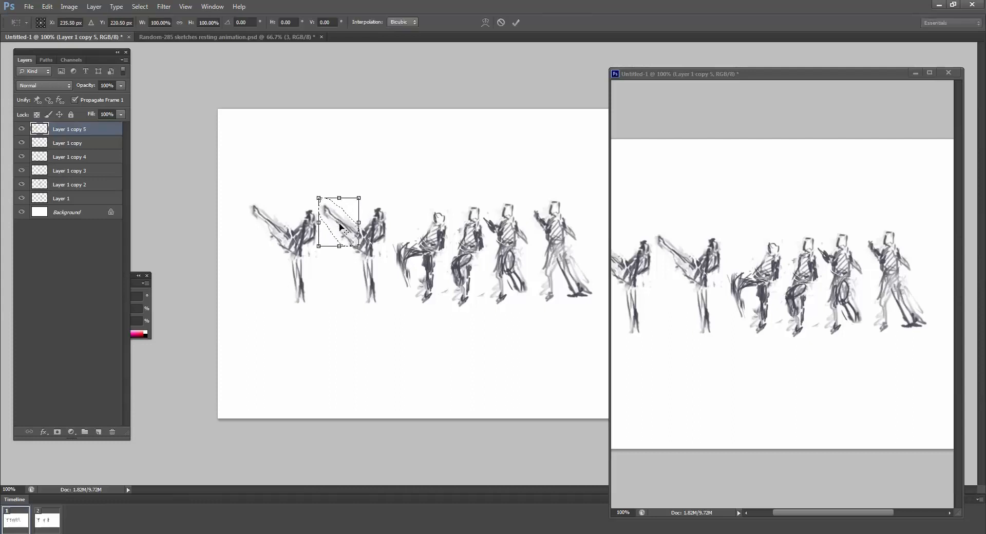
{"action": "left_click_drag", "start_coordinate": [334, 190], "coordinate": [330, 172]}
{"action": "key", "text": "Return"}
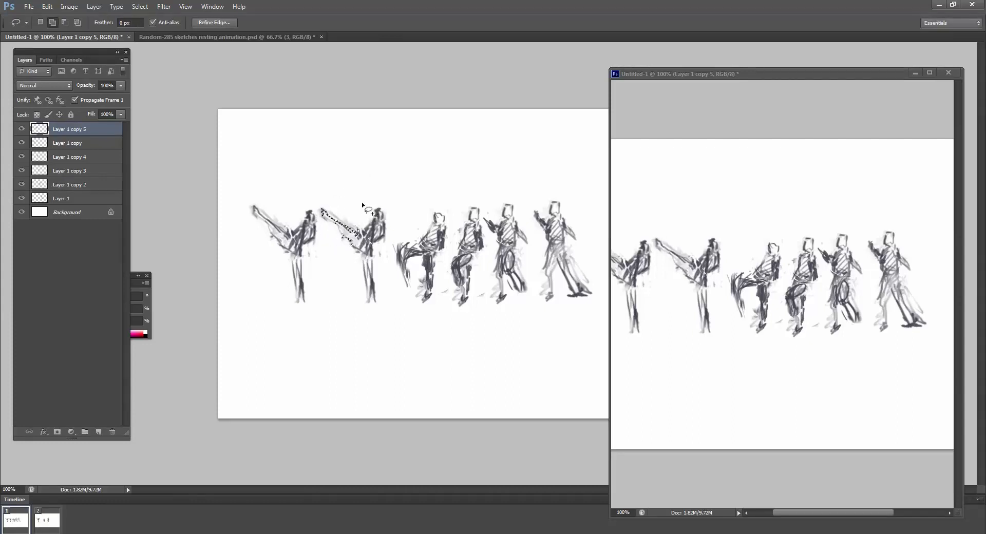
Select the copied figure's raised leg and upper body together, nudge them slightly to the right, and clear the selection
{"action": "left_click_drag", "start_coordinate": [350, 204], "coordinate": [322, 199]}
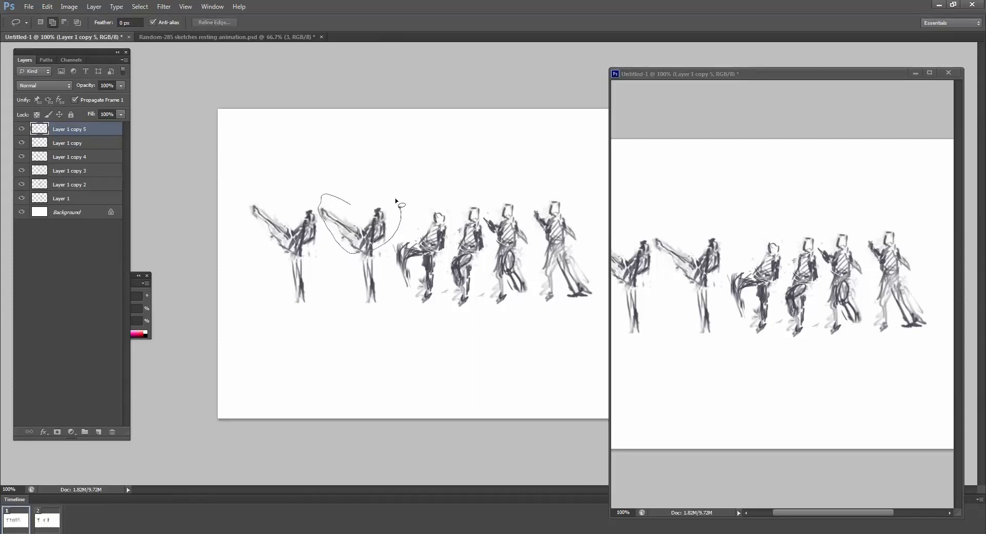
{"action": "left_click_drag", "start_coordinate": [400, 206], "coordinate": [392, 192]}
{"action": "key", "text": "ctrl+t"}
{"action": "key", "text": "Right"}
{"action": "key", "text": "Right"}
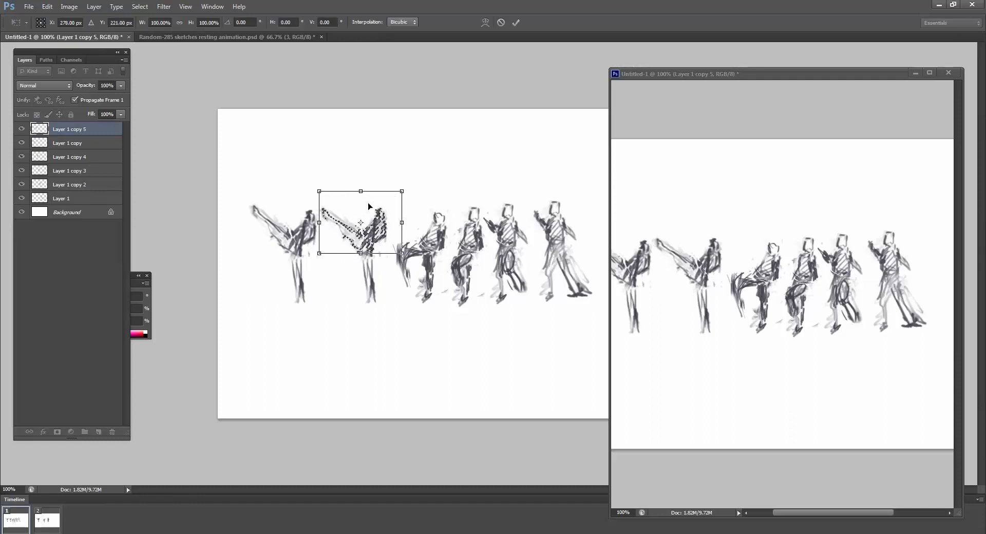
{"action": "key", "text": "Return"}
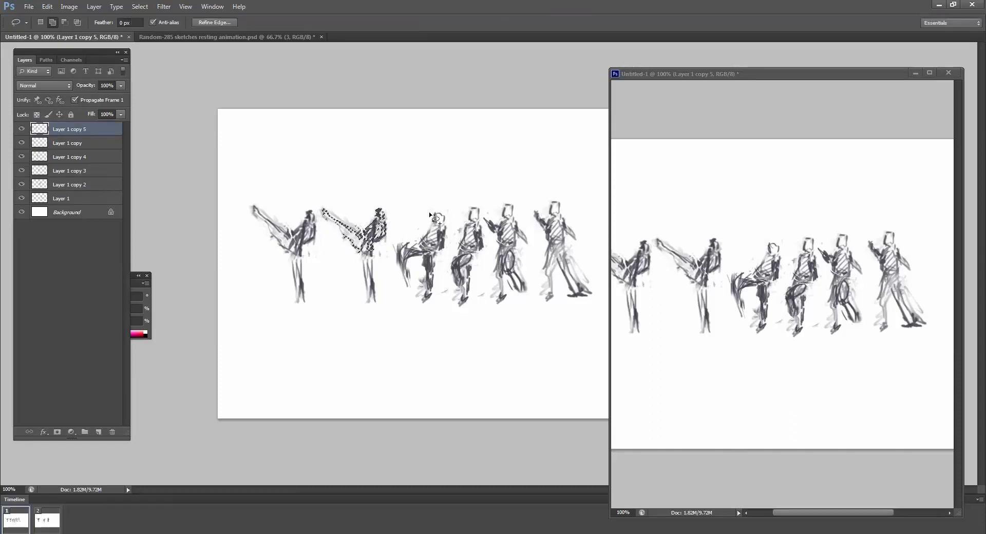
{"action": "key", "text": "ctrl+d"}
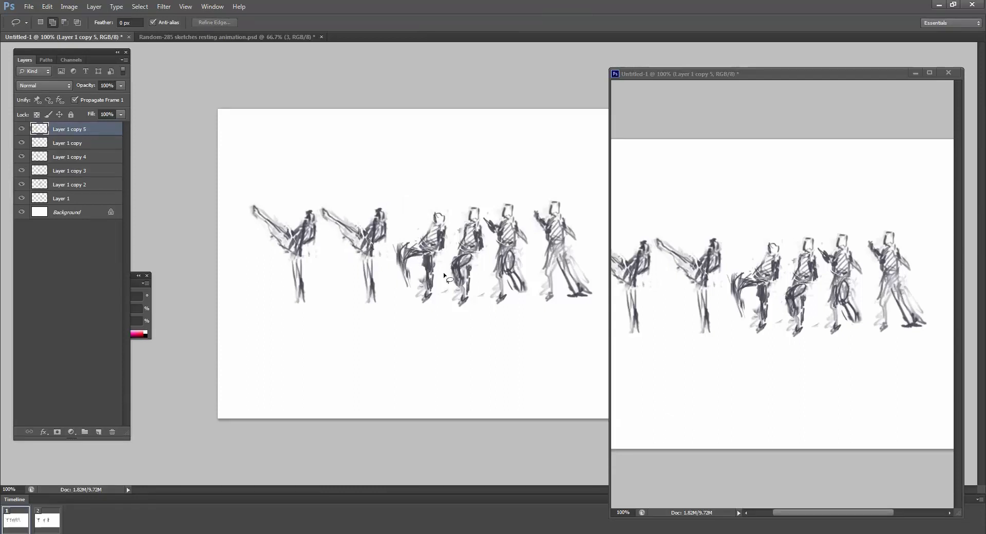
Move all the other poses onto the rightmost figure so the six drawings are stacked in one spot
{"action": "key", "text": "v"}
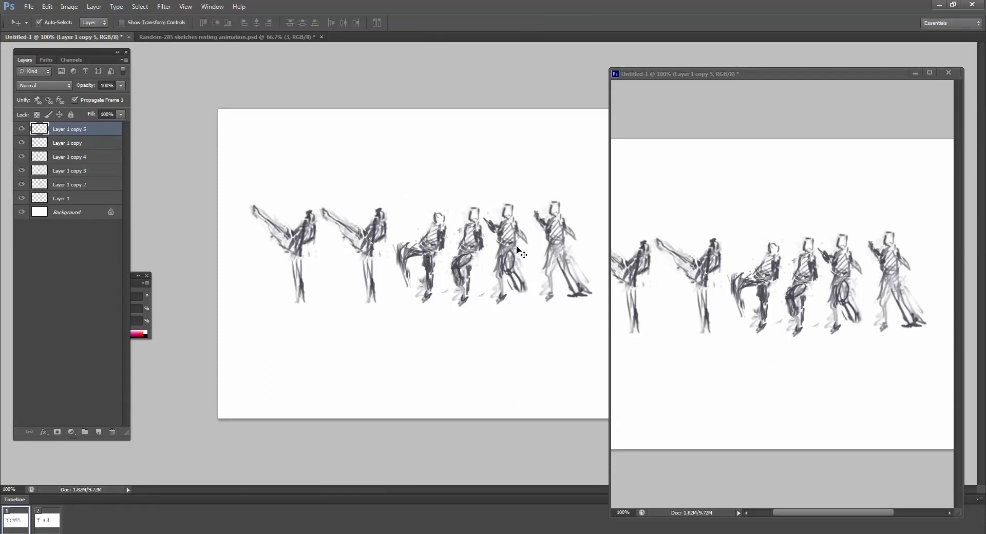
{"action": "left_click_drag", "start_coordinate": [502, 240], "coordinate": [551, 242]}
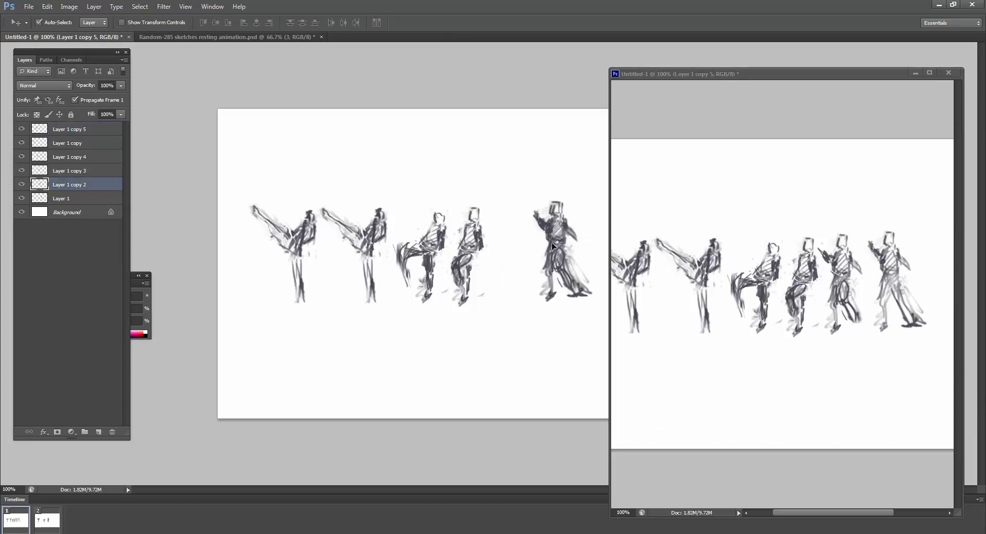
{"action": "left_click_drag", "start_coordinate": [478, 229], "coordinate": [562, 233]}
{"action": "left_click_drag", "start_coordinate": [434, 234], "coordinate": [558, 237]}
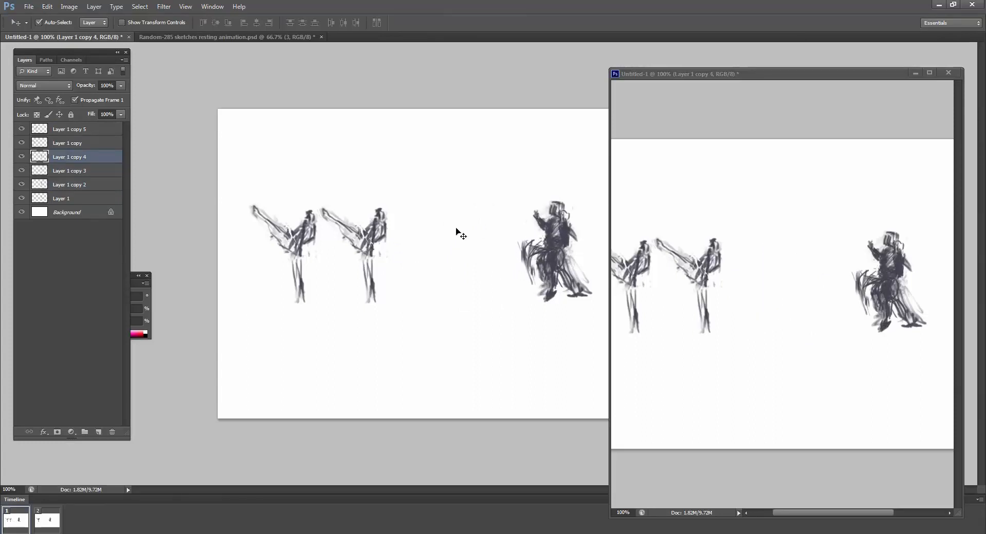
{"action": "left_click_drag", "start_coordinate": [373, 237], "coordinate": [544, 232]}
{"action": "mouse_move", "coordinate": [296, 237]}
{"action": "left_mouse_down"}
{"action": "mouse_move", "coordinate": [541, 228]}
{"action": "mouse_move", "coordinate": [304, 245]}
{"action": "mouse_move", "coordinate": [550, 228]}
{"action": "left_mouse_up"}
Place Layer 1 copy above Layer 1 copy 5 in the layer order and flip the whole canvas horizontally
{"action": "left_click_drag", "start_coordinate": [88, 128], "coordinate": [89, 134]}
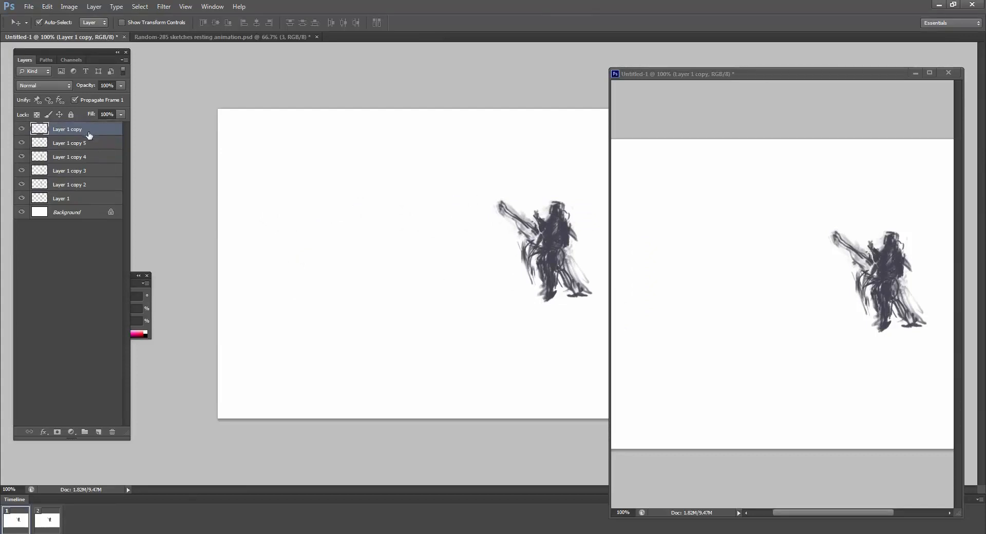
{"action": "left_click", "coordinate": [63, 199]}
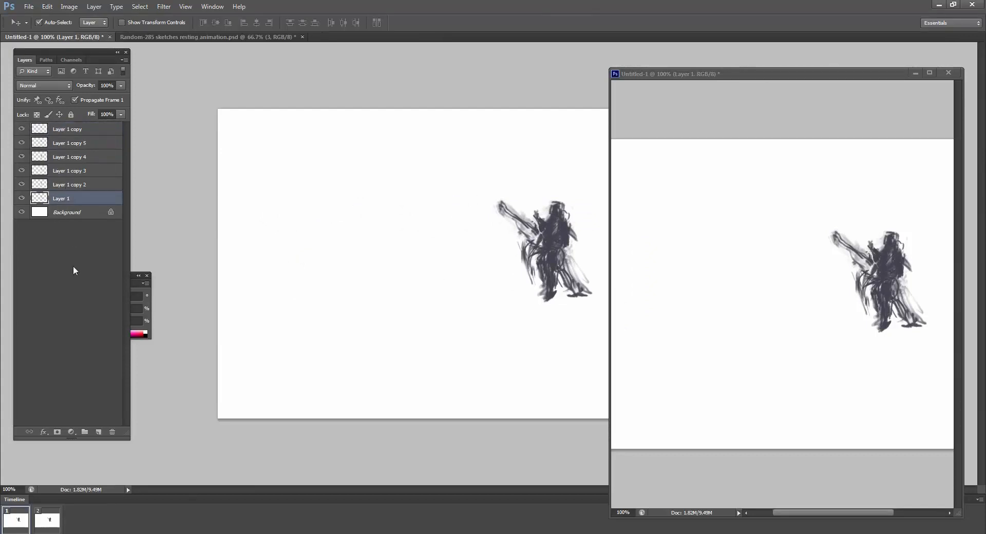
{"action": "key", "text": "ctrl+shift+h"}
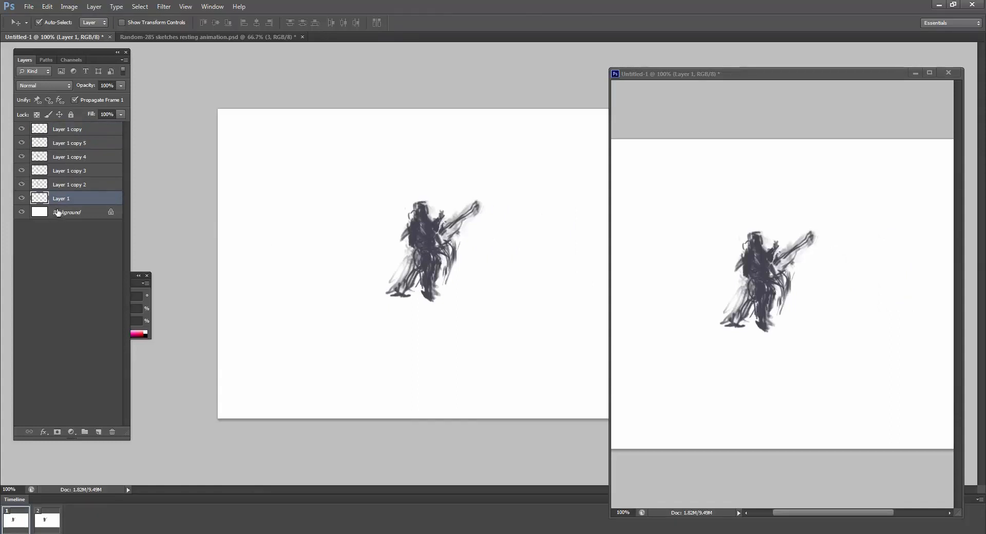
Delete the second timeline frame and leave only Layer 1 and the Background visible in frame 1
{"action": "left_click_drag", "start_coordinate": [21, 129], "coordinate": [21, 198]}
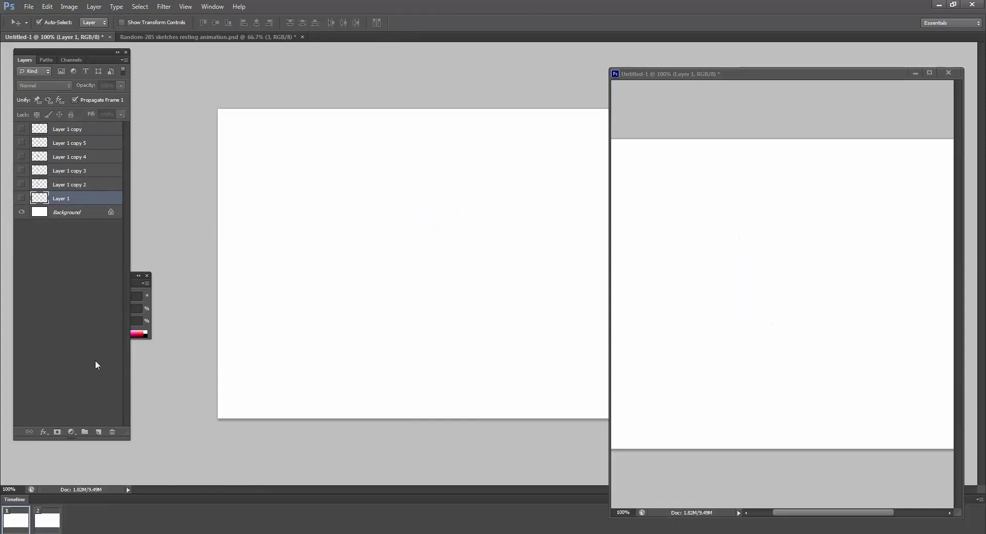
{"action": "left_click", "coordinate": [57, 519]}
{"action": "left_click", "coordinate": [131, 533]}
{"action": "left_click", "coordinate": [22, 198]}
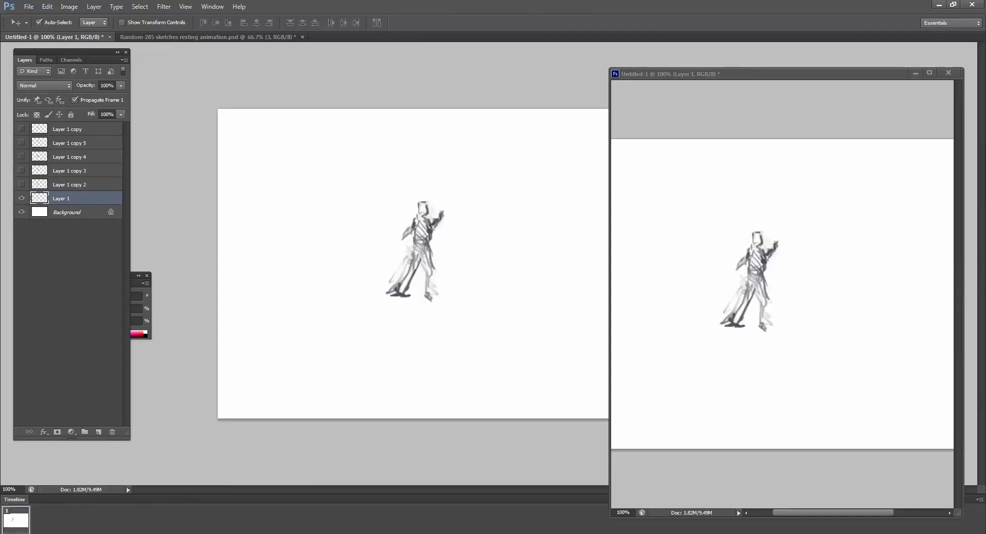
Add frame 2 showing only Layer 1 copy 2 and frame 3 showing only Layer 1 copy 3 over the Background
{"action": "left_click", "coordinate": [119, 533]}
{"action": "left_click", "coordinate": [21, 198]}
{"action": "left_click", "coordinate": [22, 184]}
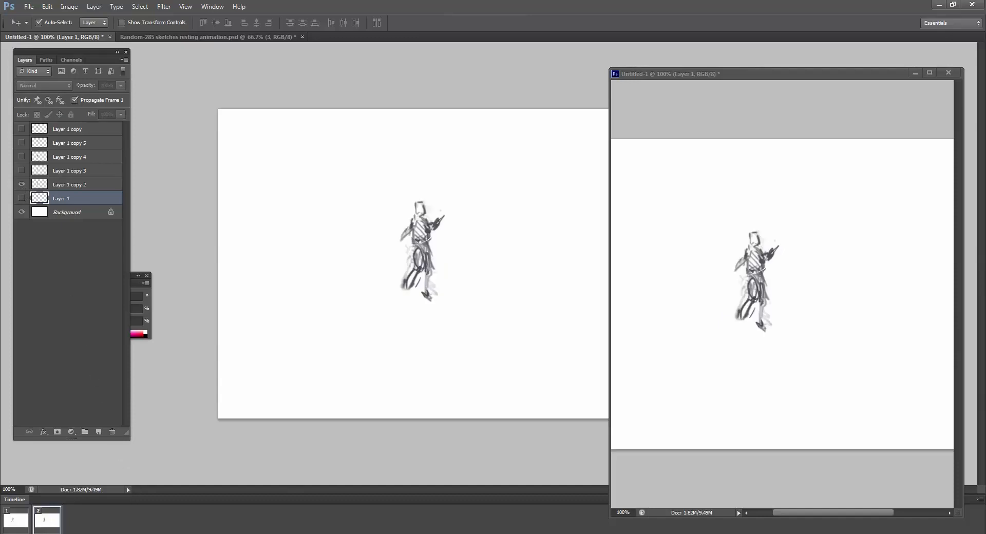
{"action": "left_click", "coordinate": [120, 533]}
{"action": "left_click", "coordinate": [22, 184]}
{"action": "left_click", "coordinate": [22, 171]}
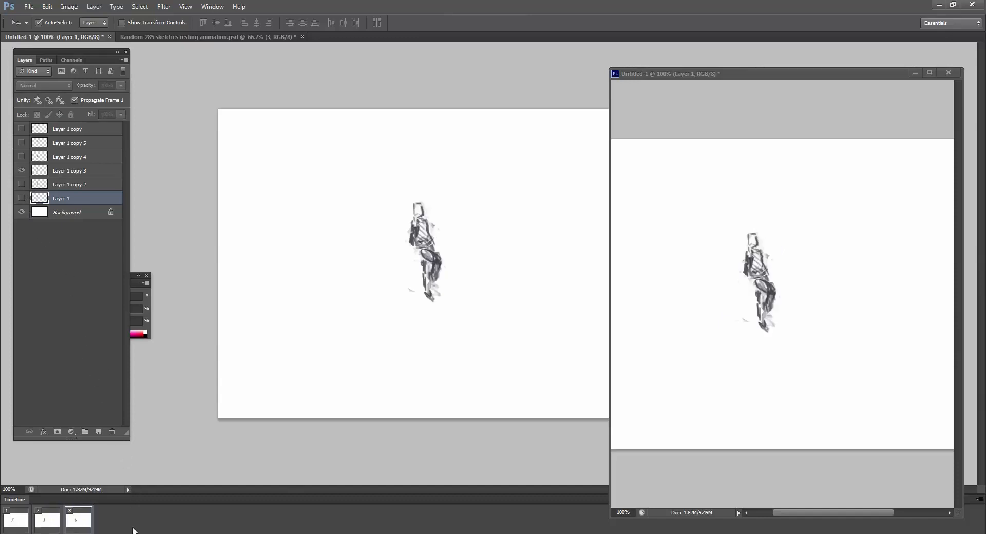
Add frame 4 showing only Layer 1 copy 4 and frame 5 showing only Layer 1 copy 5 over the Background
{"action": "left_click", "coordinate": [119, 533]}
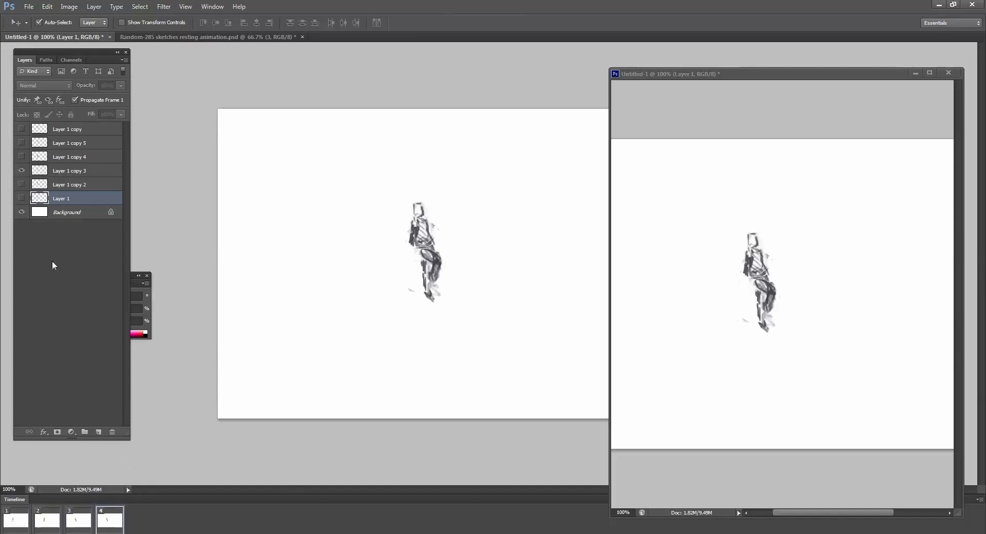
{"action": "left_click", "coordinate": [22, 171]}
{"action": "left_click", "coordinate": [21, 156]}
{"action": "left_click", "coordinate": [53, 226]}
{"action": "left_click", "coordinate": [119, 533]}
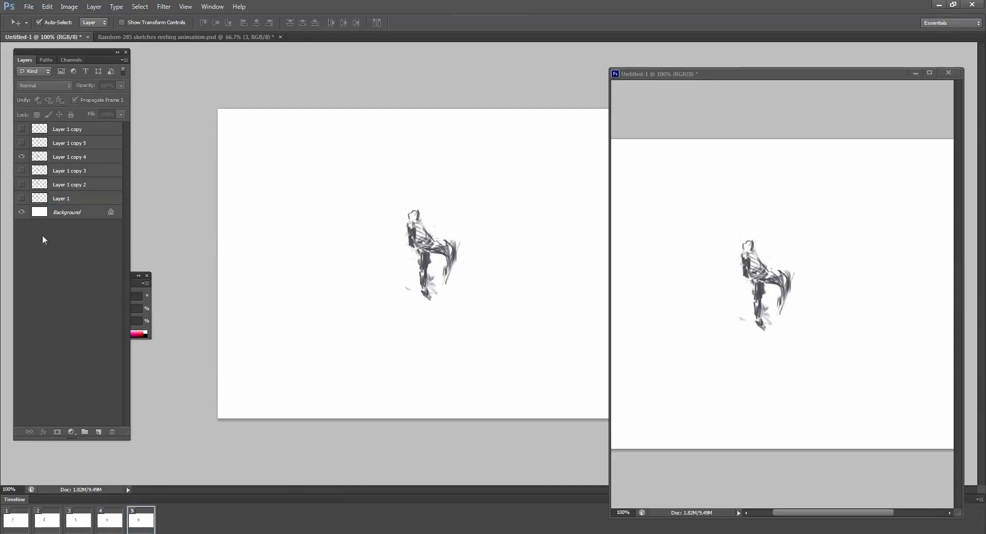
{"action": "left_click", "coordinate": [21, 157]}
{"action": "left_click", "coordinate": [21, 142]}
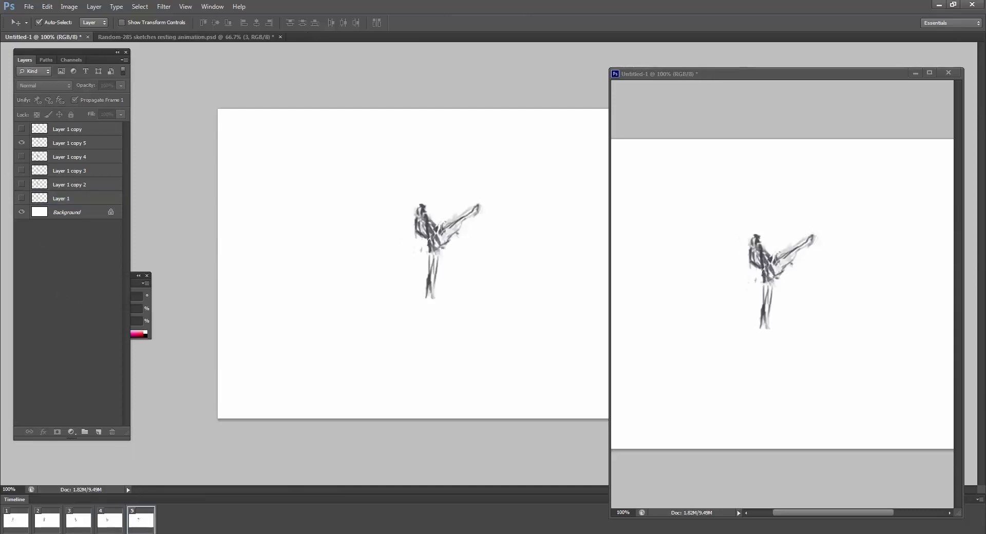
Add frame 6 showing only Layer 1 copy over the Background, and play the animation from frame 1
{"action": "left_click", "coordinate": [119, 533]}
{"action": "left_click", "coordinate": [22, 143]}
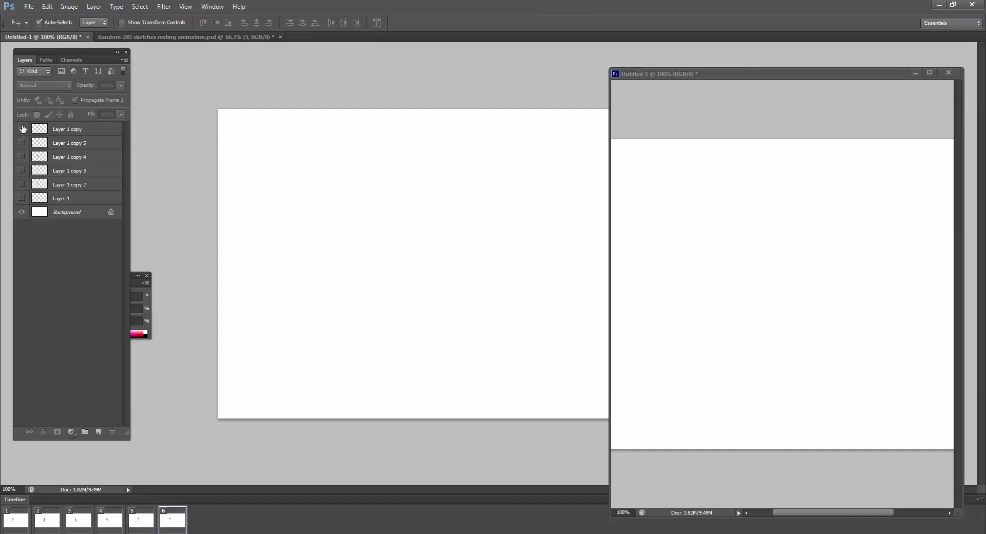
{"action": "left_click", "coordinate": [22, 129]}
{"action": "left_click", "coordinate": [21, 129]}
{"action": "left_click", "coordinate": [22, 143]}
{"action": "left_click", "coordinate": [22, 143]}
{"action": "left_click", "coordinate": [22, 129]}
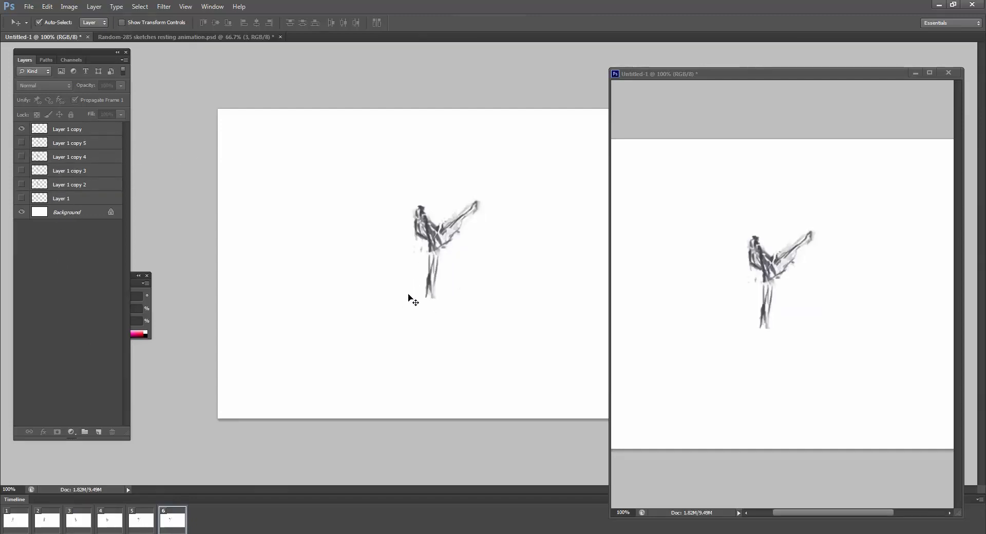
{"action": "left_click", "coordinate": [16, 521]}
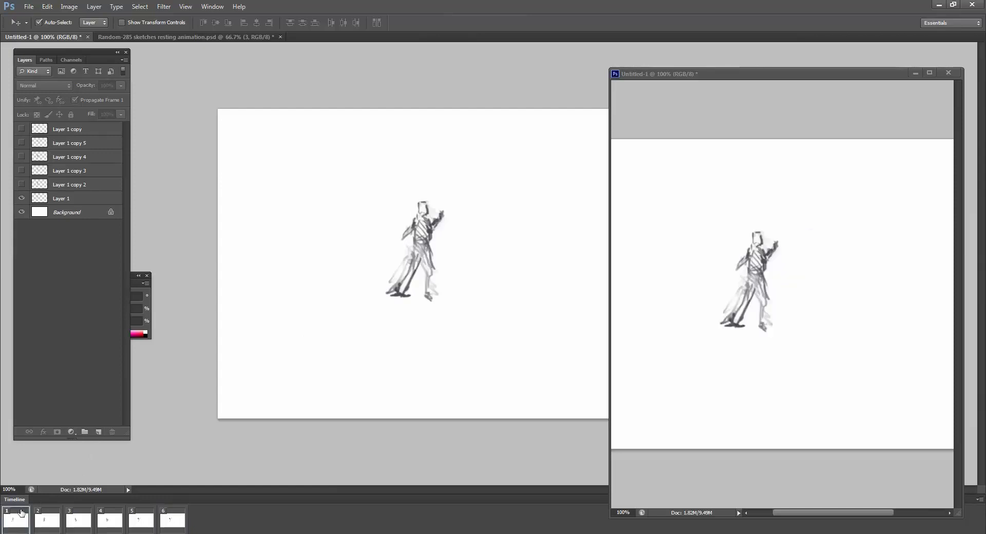
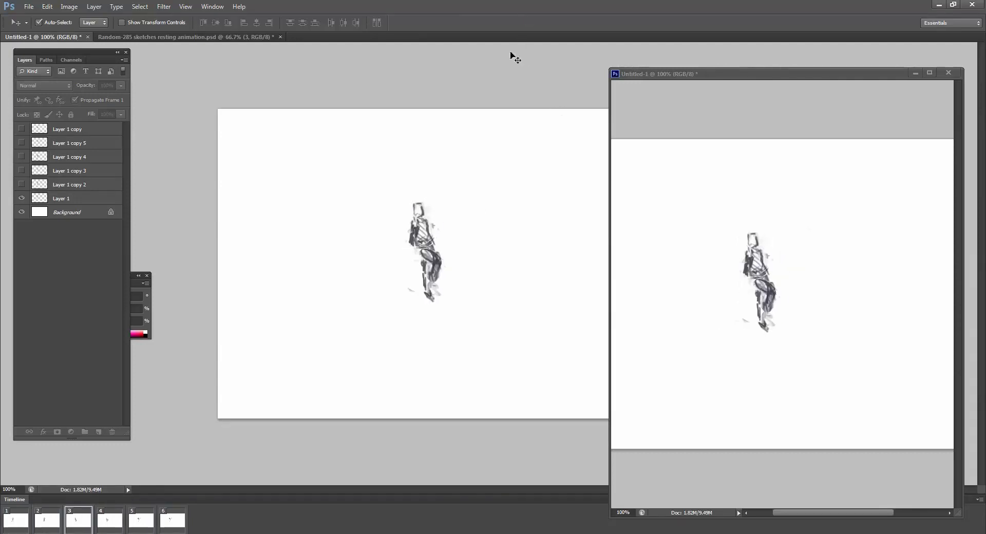
In frame 5, select the raised lower leg on Layer 1 copy 5 with the Lasso and rotate it about 29° clockwise
{"action": "left_click", "coordinate": [146, 530]}
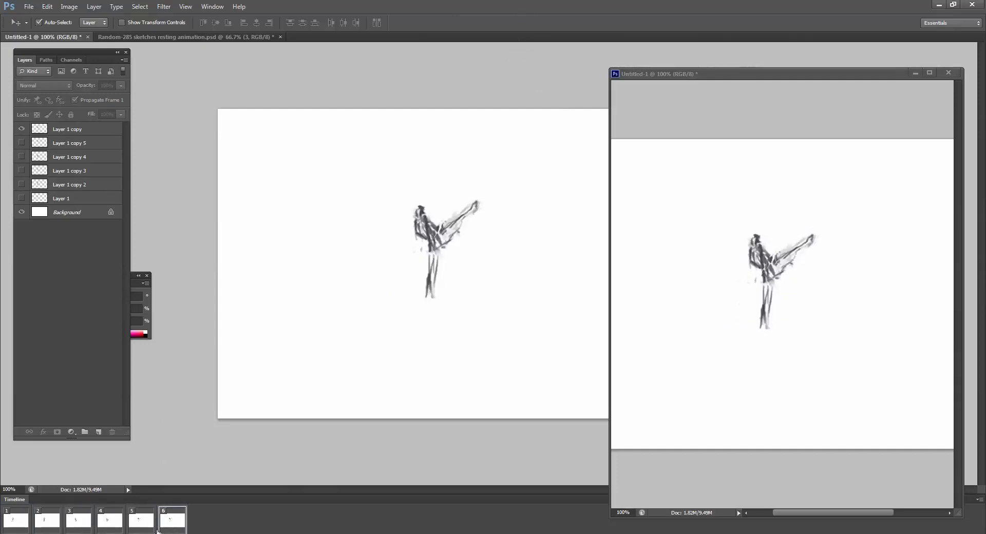
{"action": "left_click", "coordinate": [111, 144]}
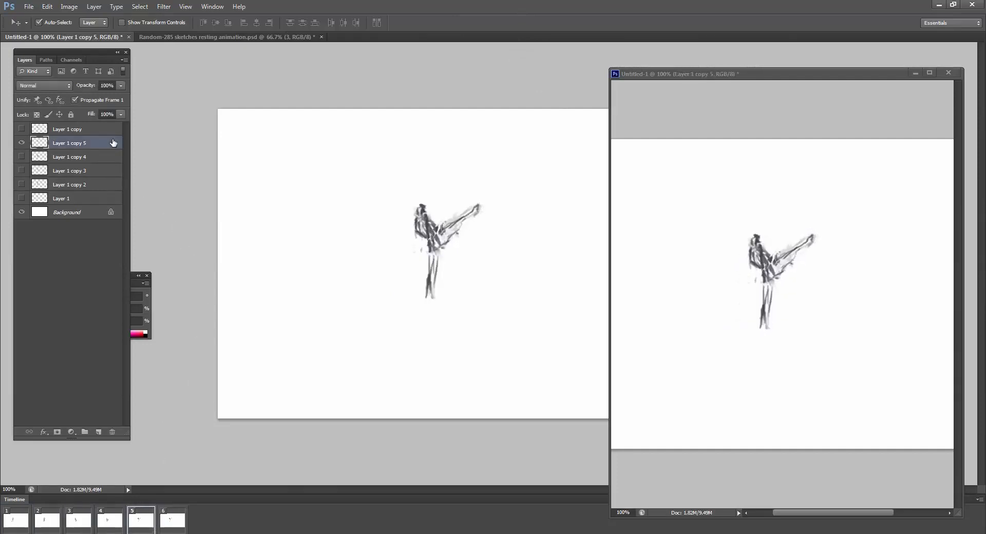
{"action": "left_click_drag", "start_coordinate": [498, 194], "coordinate": [474, 199]}
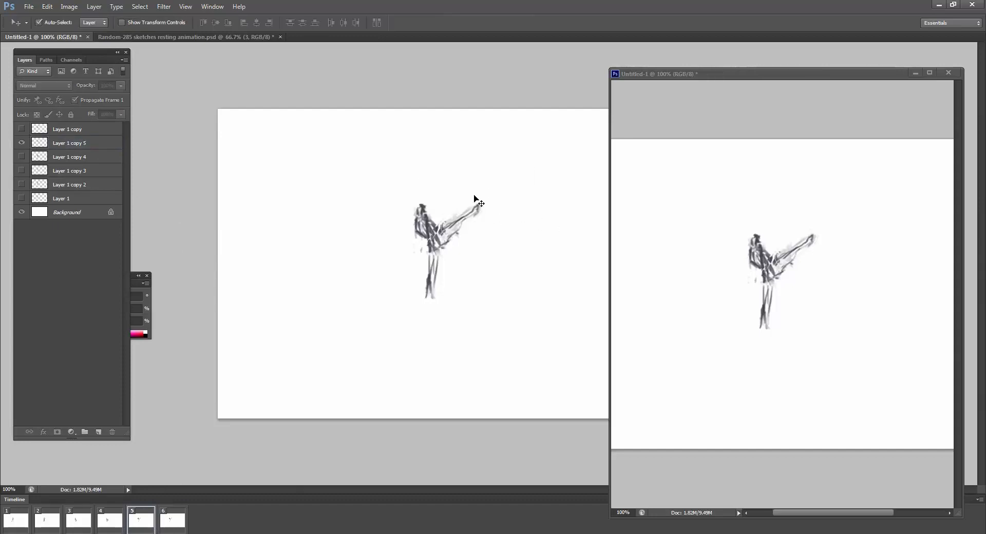
{"action": "left_click", "coordinate": [116, 143]}
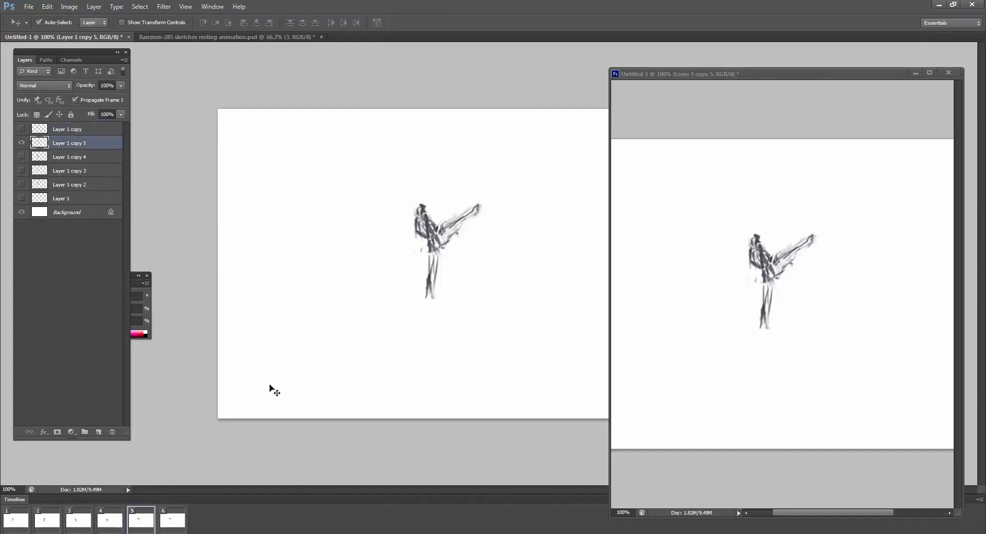
{"action": "key", "text": "l"}
{"action": "mouse_move", "coordinate": [480, 202]}
{"action": "left_mouse_down"}
{"action": "mouse_move", "coordinate": [510, 188]}
{"action": "mouse_move", "coordinate": [489, 214]}
{"action": "mouse_move", "coordinate": [480, 200]}
{"action": "mouse_move", "coordinate": [460, 217]}
{"action": "mouse_move", "coordinate": [495, 201]}
{"action": "left_mouse_up"}
{"action": "key", "text": "ctrl+t"}
{"action": "key", "text": "Return"}
{"action": "key", "text": "ctrl+d"}
{"action": "key", "text": "ctrl+t"}
{"action": "mouse_move", "coordinate": [509, 181]}
{"action": "left_mouse_down"}
{"action": "mouse_move", "coordinate": [519, 200]}
{"action": "mouse_move", "coordinate": [492, 223]}
{"action": "left_mouse_up"}
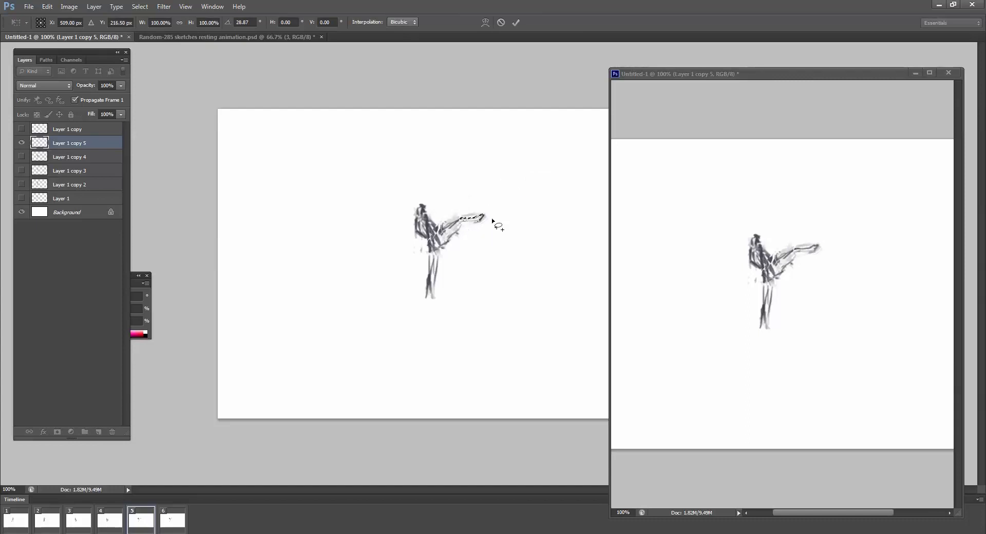
{"action": "key", "text": "Return"}
{"action": "key", "text": "ctrl+d"}
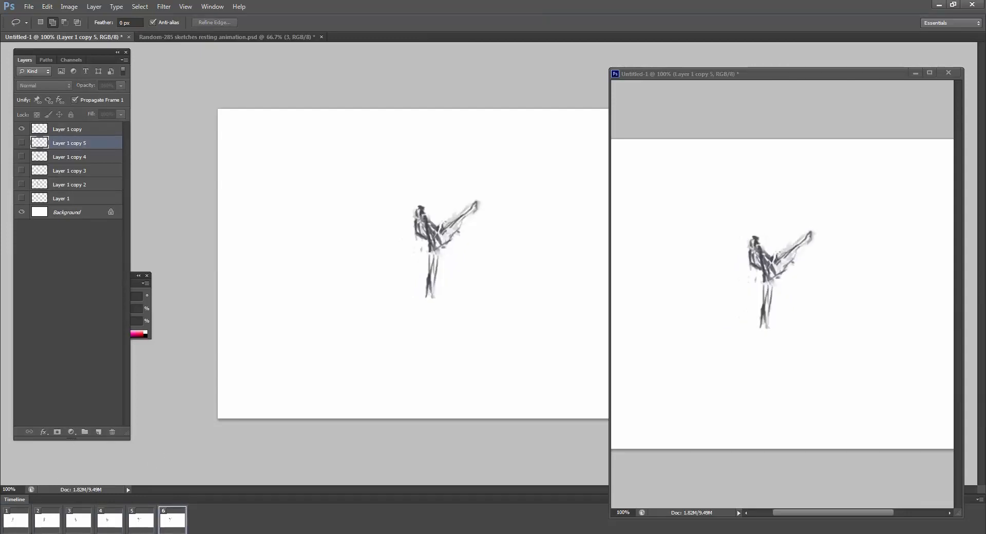
Set the delay of frames 1, 2 and 3 to 0.2 seconds each
{"action": "left_click", "coordinate": [26, 529]}
{"action": "left_click", "coordinate": [46, 440]}
{"action": "left_click", "coordinate": [55, 528]}
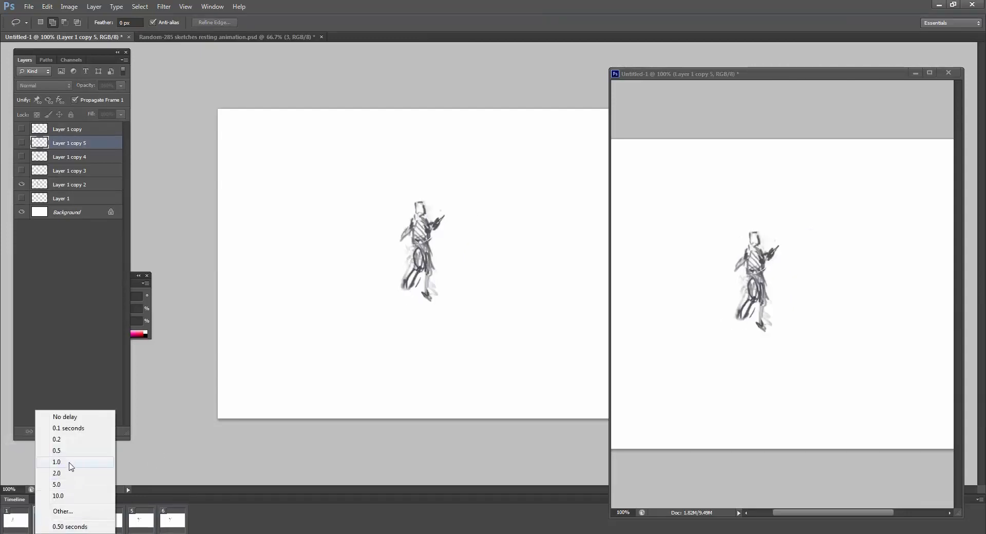
{"action": "left_click", "coordinate": [70, 464]}
{"action": "left_click", "coordinate": [85, 531]}
{"action": "left_click", "coordinate": [103, 440]}
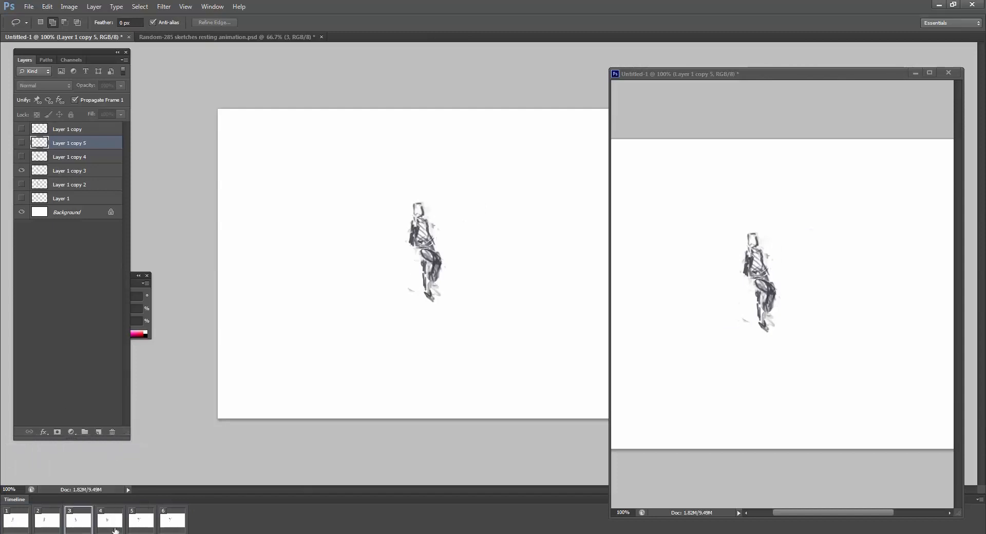
Set the delay of frames 4, 5 and 6 to 0.2 seconds each and play the animation
{"action": "left_click", "coordinate": [115, 530]}
{"action": "left_click", "coordinate": [126, 441]}
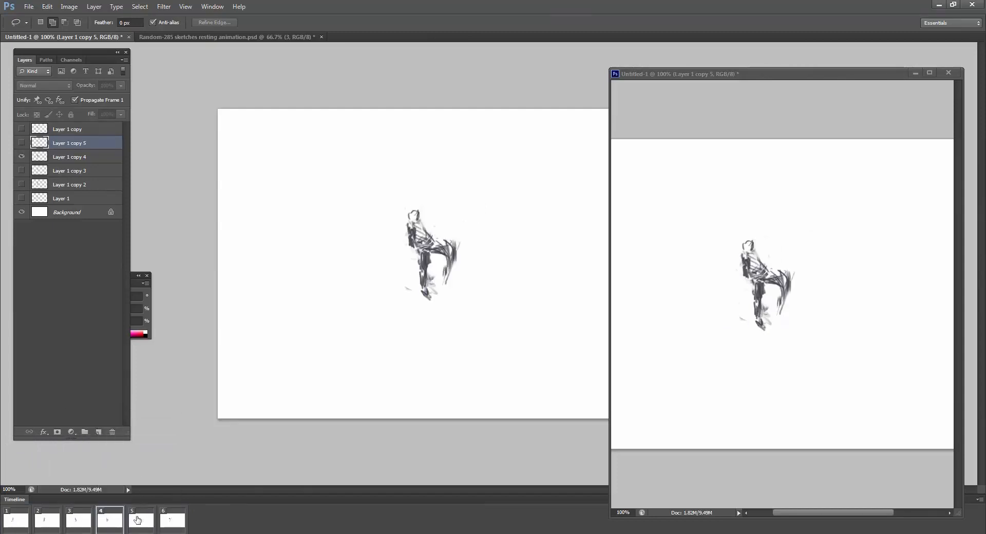
{"action": "left_click", "coordinate": [143, 531]}
{"action": "left_click", "coordinate": [165, 440]}
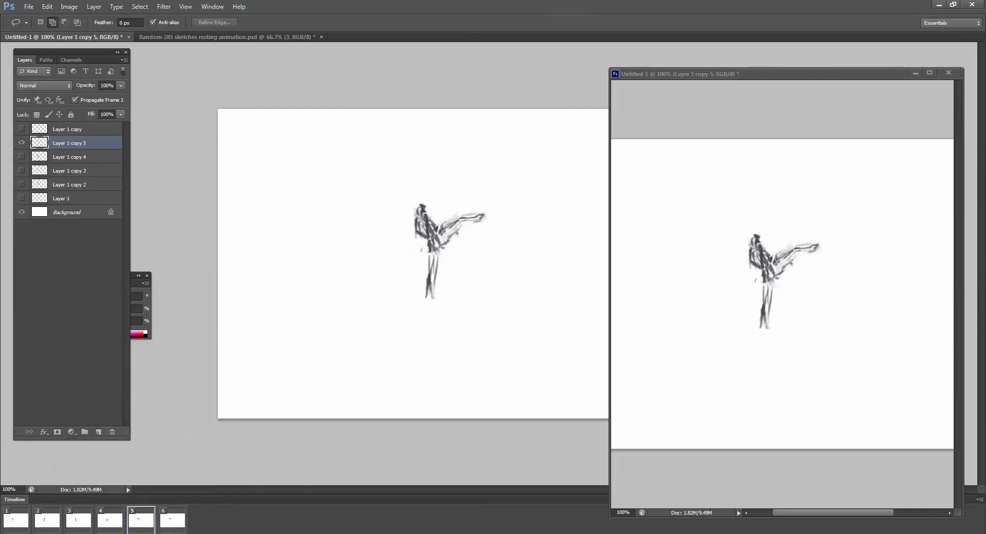
{"action": "left_click", "coordinate": [175, 531]}
{"action": "left_click", "coordinate": [197, 441]}
{"action": "key", "text": "space"}
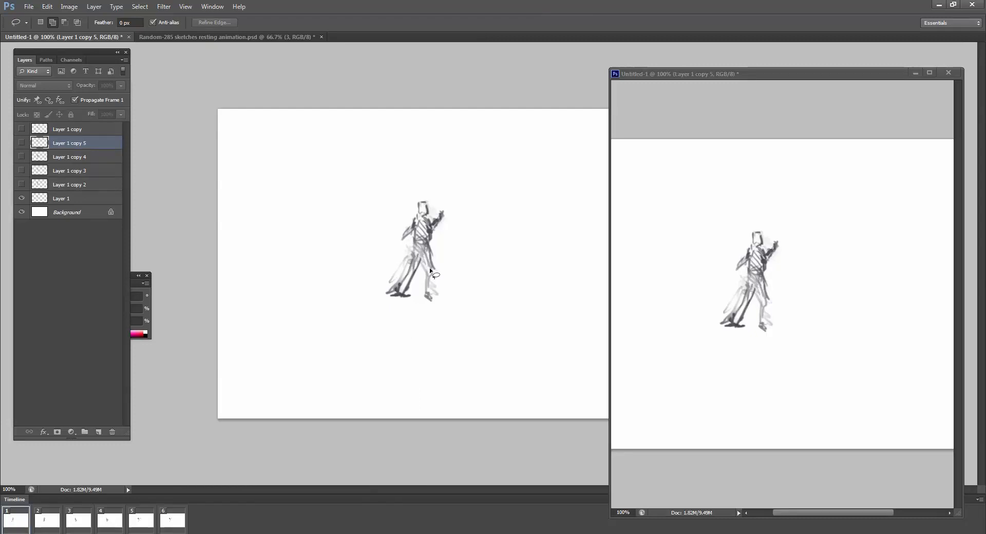
Flip the canvas horizontally and compare neighbouring poses by alternating between frames 1 and 2 and between frames 3 and 4
{"action": "key", "text": "ctrl+z"}
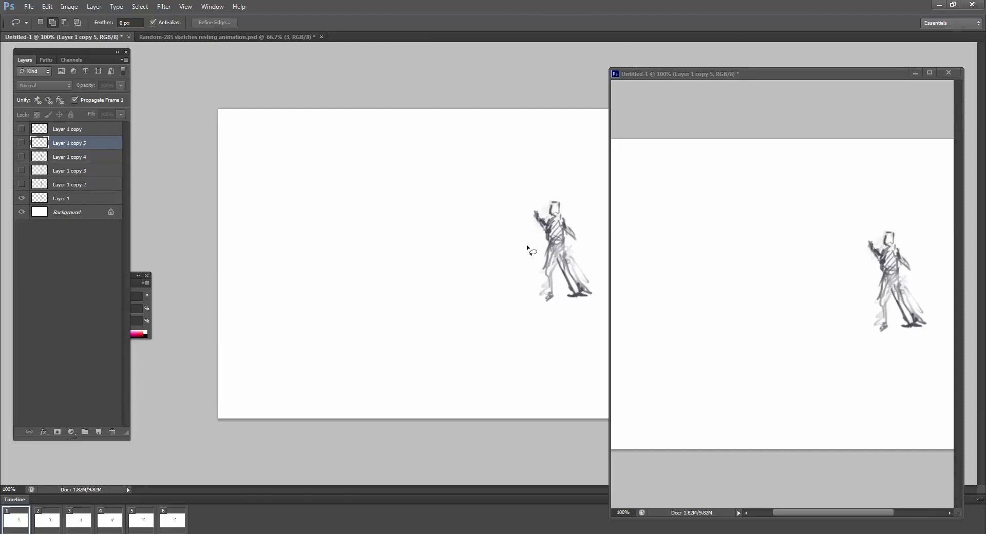
{"action": "left_click", "coordinate": [43, 521]}
{"action": "left_click", "coordinate": [22, 522]}
{"action": "left_click", "coordinate": [41, 521]}
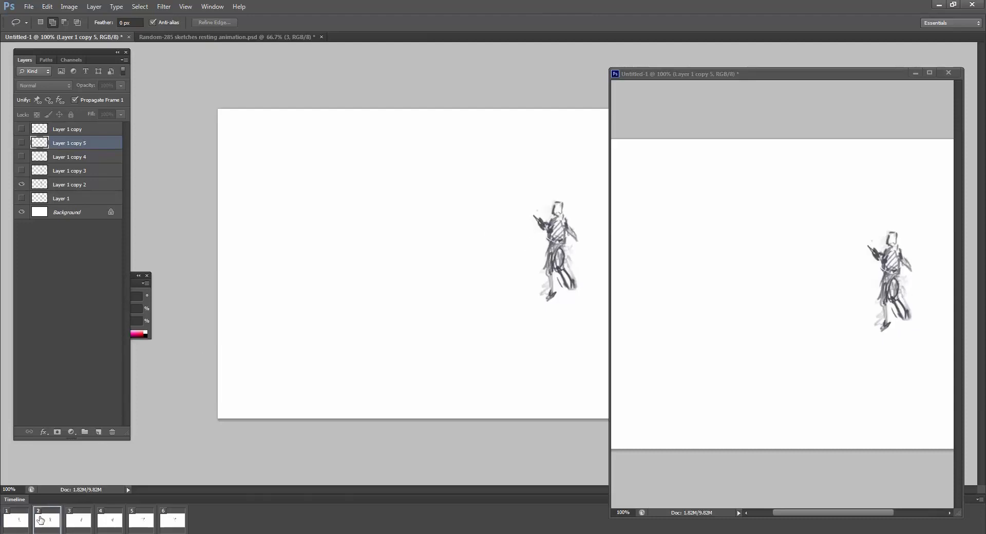
{"action": "left_click", "coordinate": [18, 525]}
{"action": "left_click", "coordinate": [41, 515]}
{"action": "left_click", "coordinate": [23, 527]}
{"action": "left_click", "coordinate": [53, 522]}
{"action": "left_click", "coordinate": [20, 525]}
{"action": "left_click", "coordinate": [48, 522]}
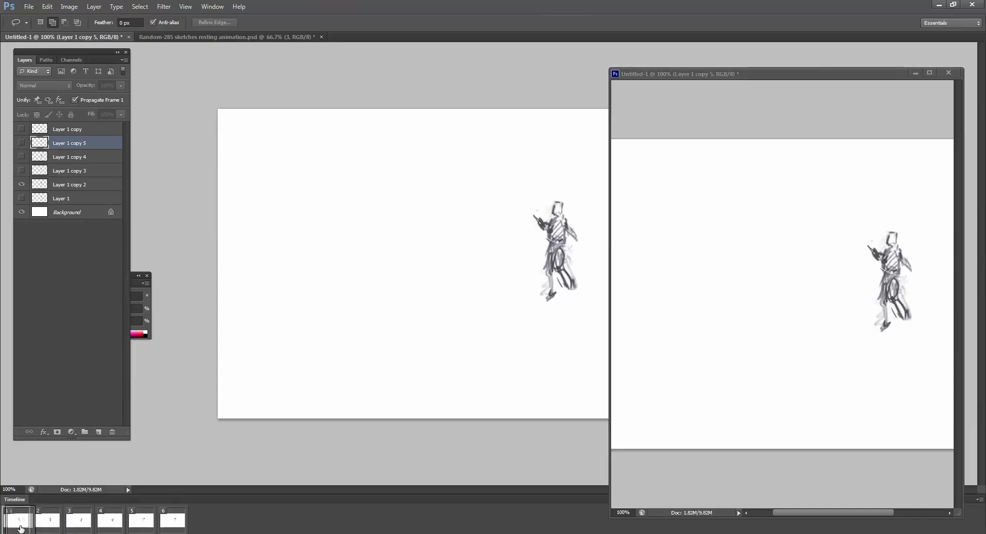
{"action": "left_click", "coordinate": [21, 528]}
{"action": "left_click", "coordinate": [47, 524]}
{"action": "left_click", "coordinate": [18, 527]}
{"action": "left_click", "coordinate": [49, 523]}
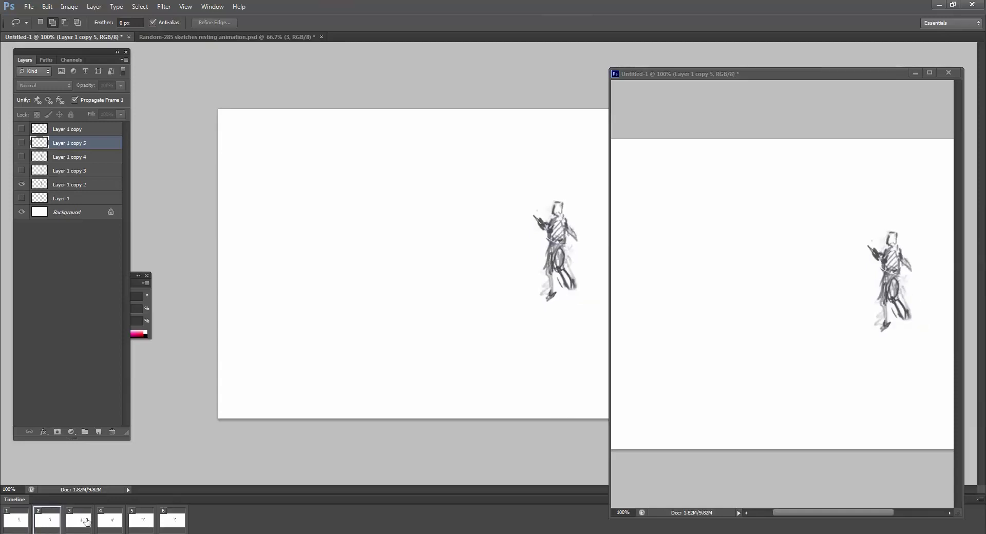
{"action": "left_click", "coordinate": [86, 522]}
{"action": "left_click", "coordinate": [109, 521]}
{"action": "left_click", "coordinate": [82, 521]}
{"action": "left_click", "coordinate": [110, 521]}
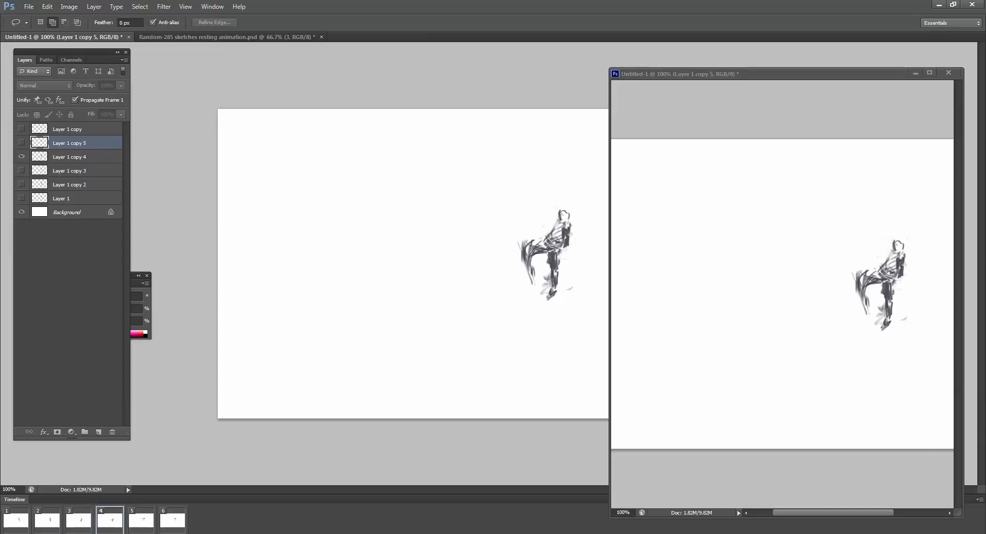
Set the delay of frame 4 to 0.1 seconds and play the animation from frame 1
{"action": "left_click", "coordinate": [116, 531]}
{"action": "left_click", "coordinate": [143, 431]}
{"action": "left_click", "coordinate": [18, 520]}
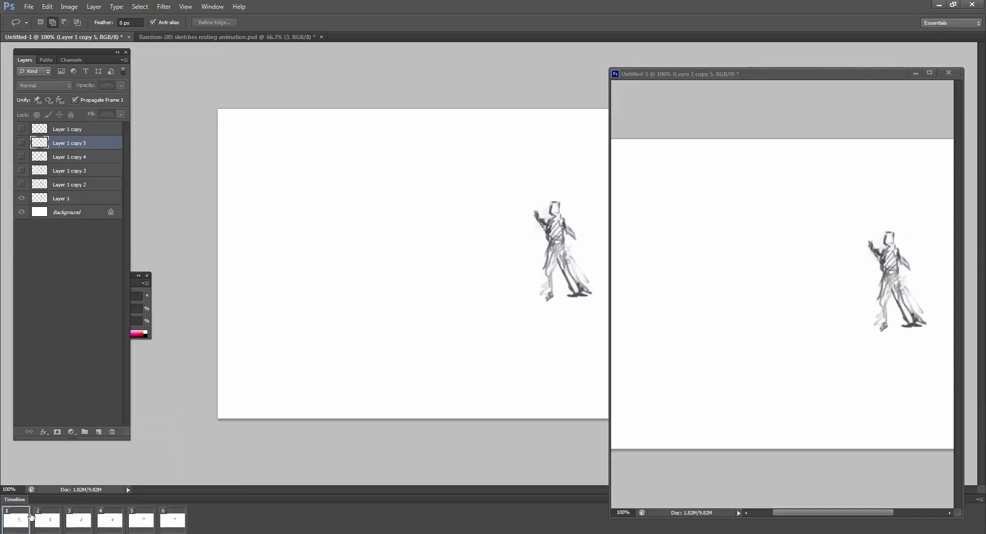
{"action": "key", "text": "space"}
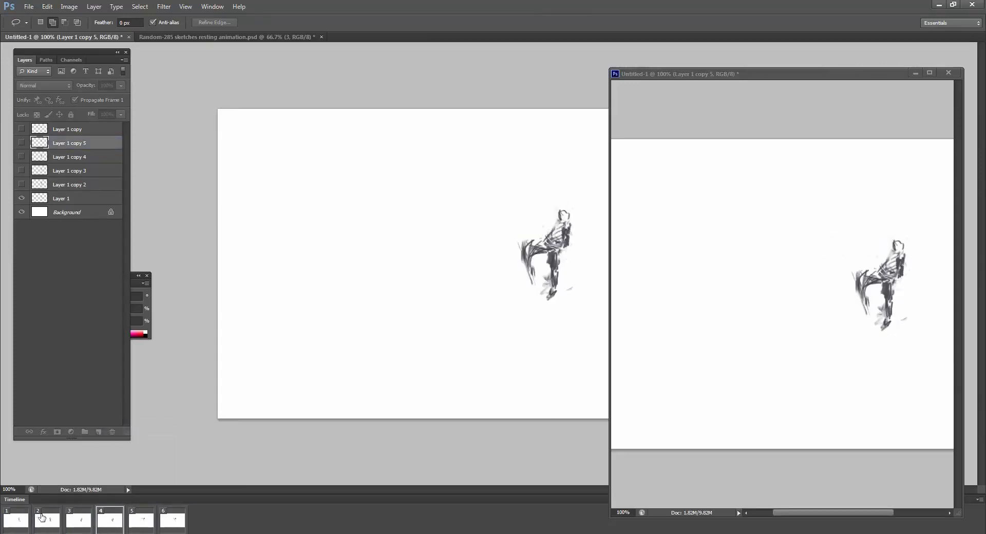
Give frame 4 a custom delay of 0.05 seconds and play the animation
{"action": "left_click", "coordinate": [116, 530]}
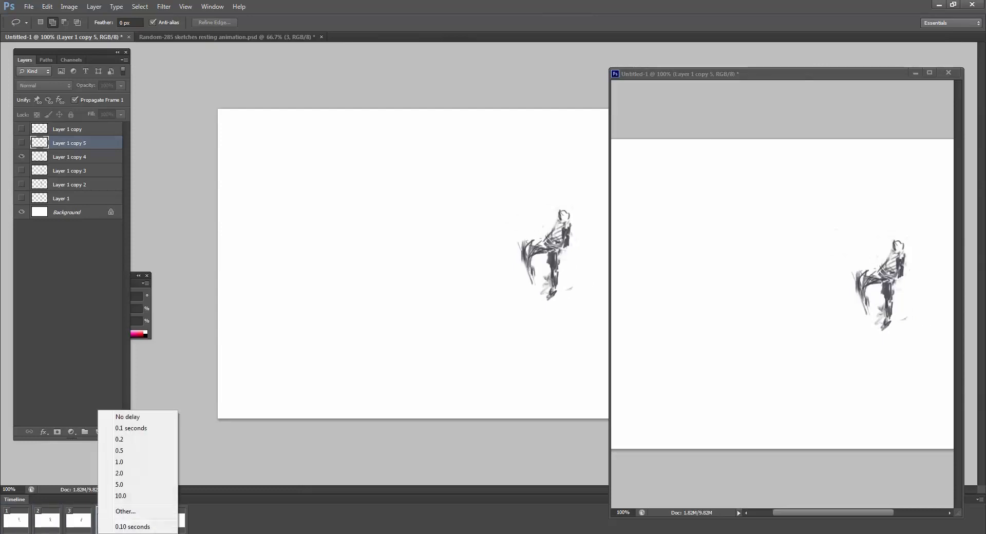
{"action": "left_click", "coordinate": [124, 511]}
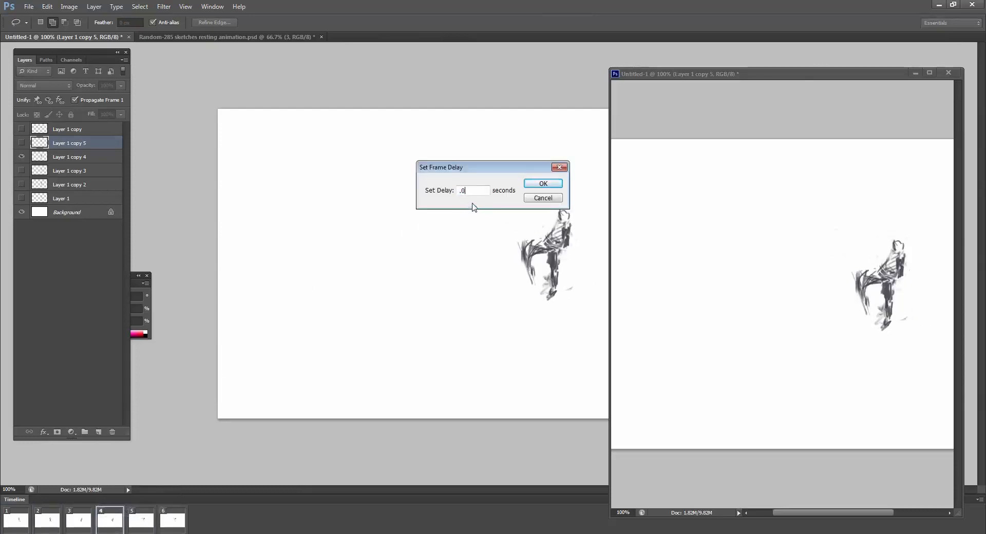
{"action": "type", "text": ".05"}
{"action": "left_click", "coordinate": [539, 186]}
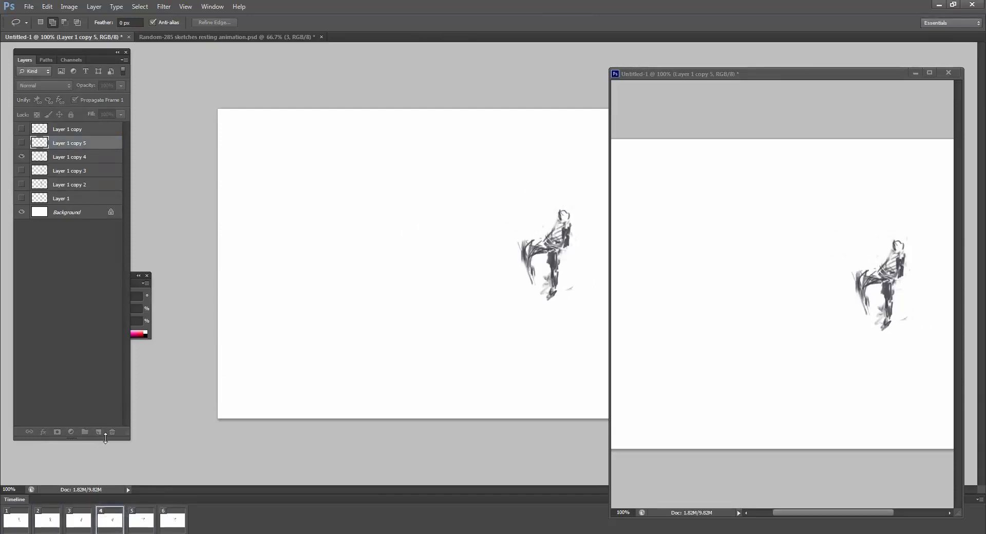
{"action": "key", "text": "space"}
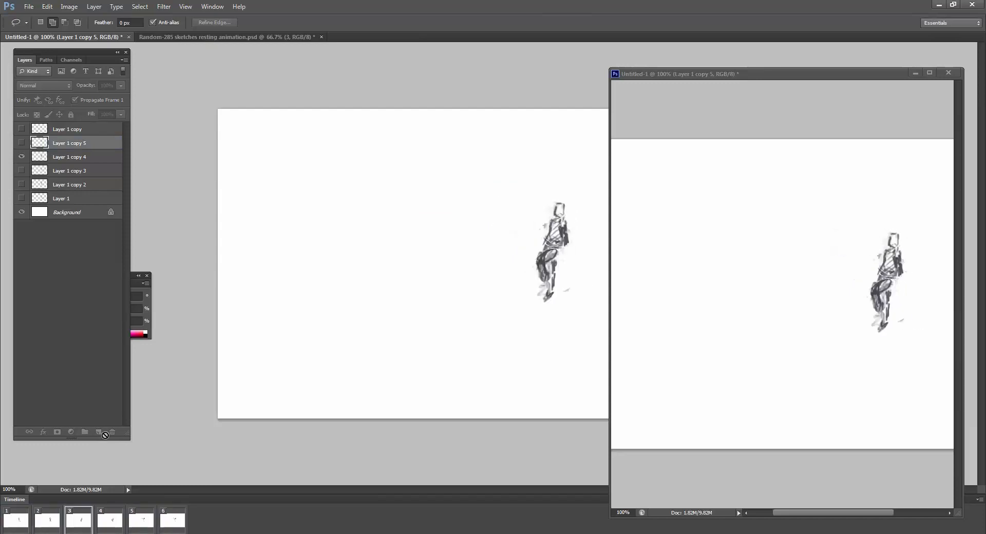
Set the delay of frame 2 to 0.1 seconds and of frame 3 to 0.2 seconds
{"action": "left_click", "coordinate": [47, 528]}
{"action": "left_click", "coordinate": [47, 528]}
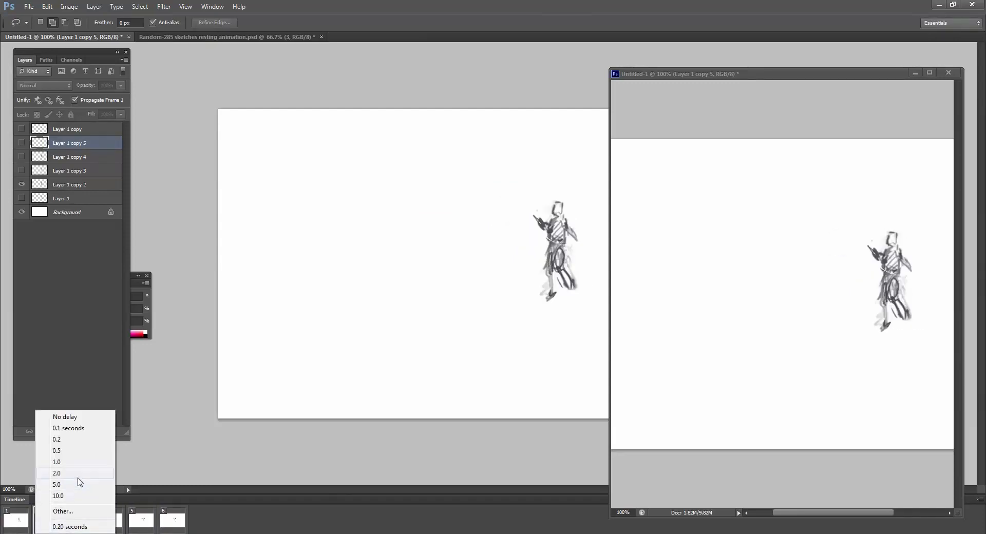
{"action": "left_click", "coordinate": [84, 434]}
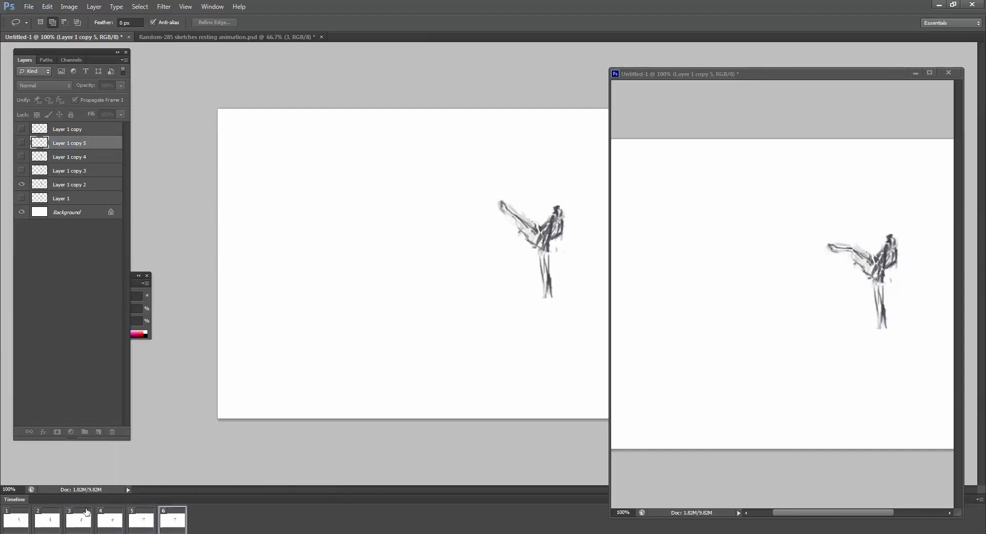
{"action": "left_click", "coordinate": [81, 528]}
{"action": "left_click", "coordinate": [108, 439]}
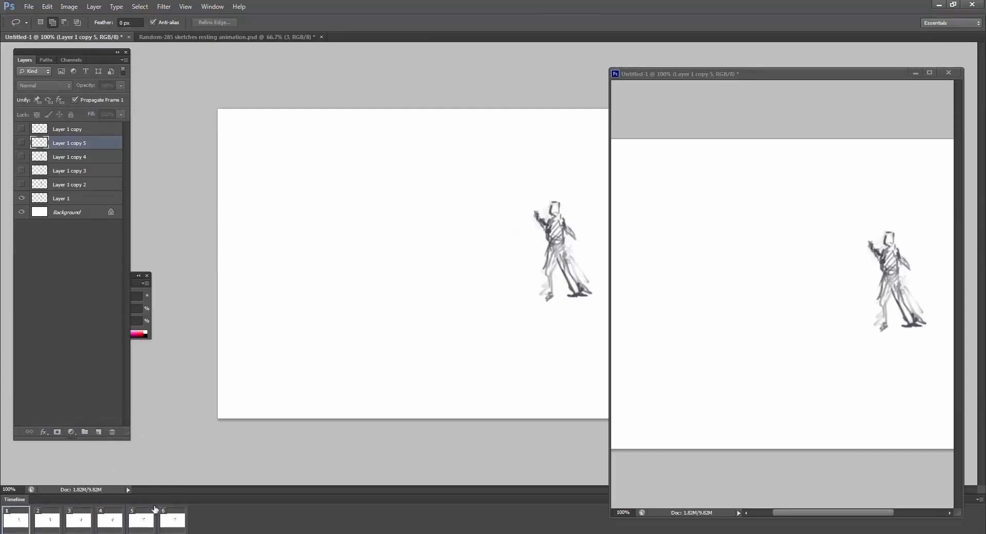
Set the delay of frame 5 to 0.1 seconds and play the animation from frame 1
{"action": "left_click", "coordinate": [147, 531]}
{"action": "left_click", "coordinate": [159, 430]}
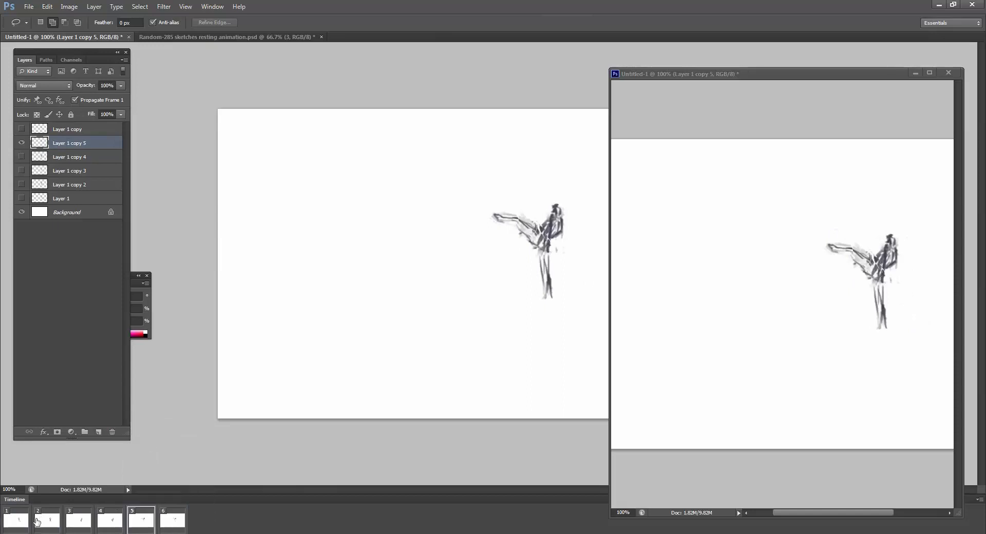
{"action": "left_click", "coordinate": [21, 520]}
{"action": "key", "text": "space"}
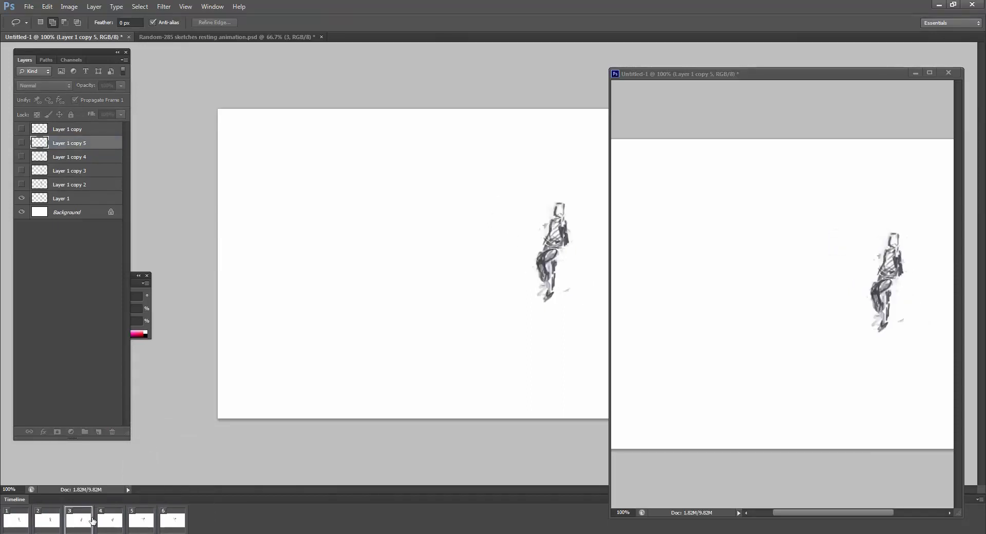
Set the delay of frame 6 to 0.5 seconds and play the animation from frame 1
{"action": "left_click", "coordinate": [27, 529]}
{"action": "left_click", "coordinate": [47, 523]}
{"action": "left_click", "coordinate": [78, 524]}
{"action": "left_click", "coordinate": [110, 524]}
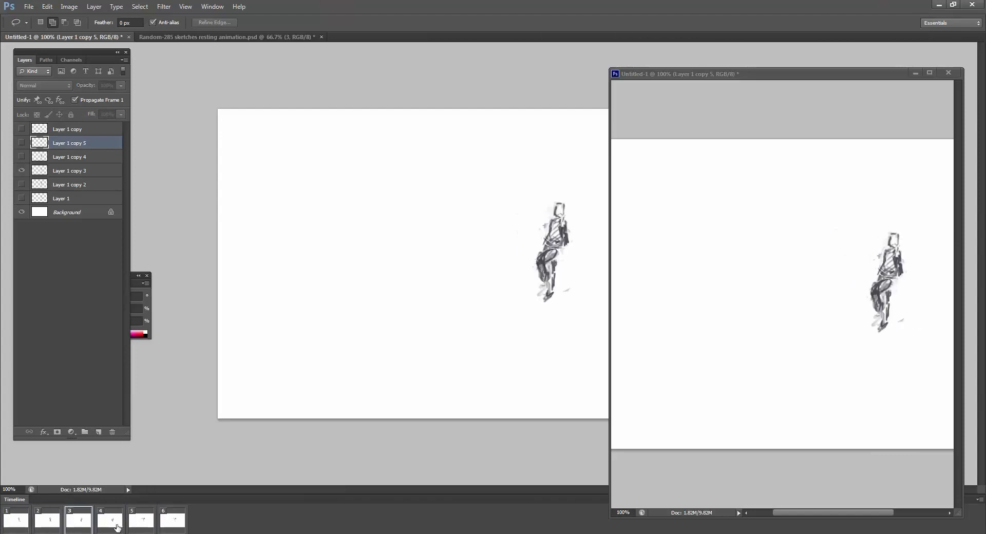
{"action": "left_click", "coordinate": [147, 525]}
{"action": "left_click", "coordinate": [181, 525]}
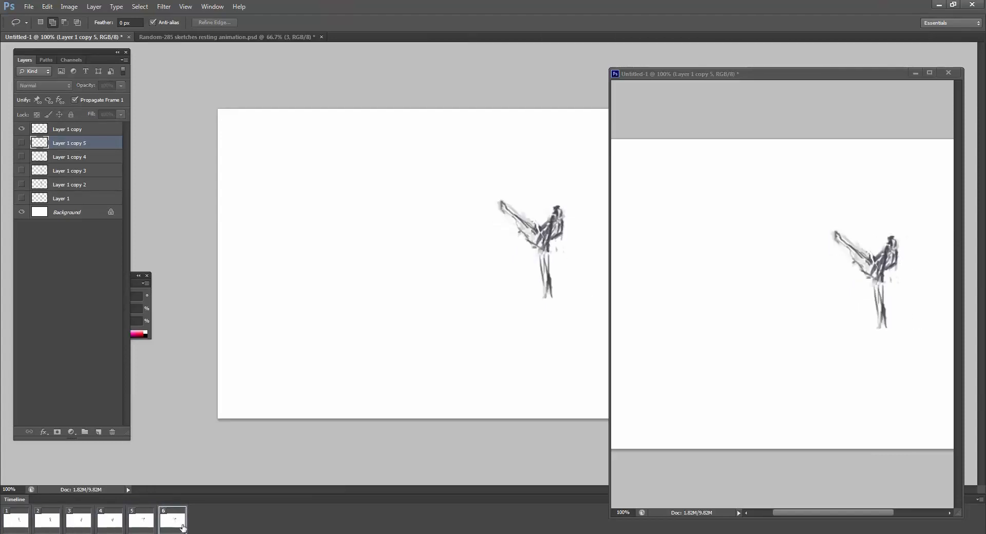
{"action": "left_click", "coordinate": [177, 533]}
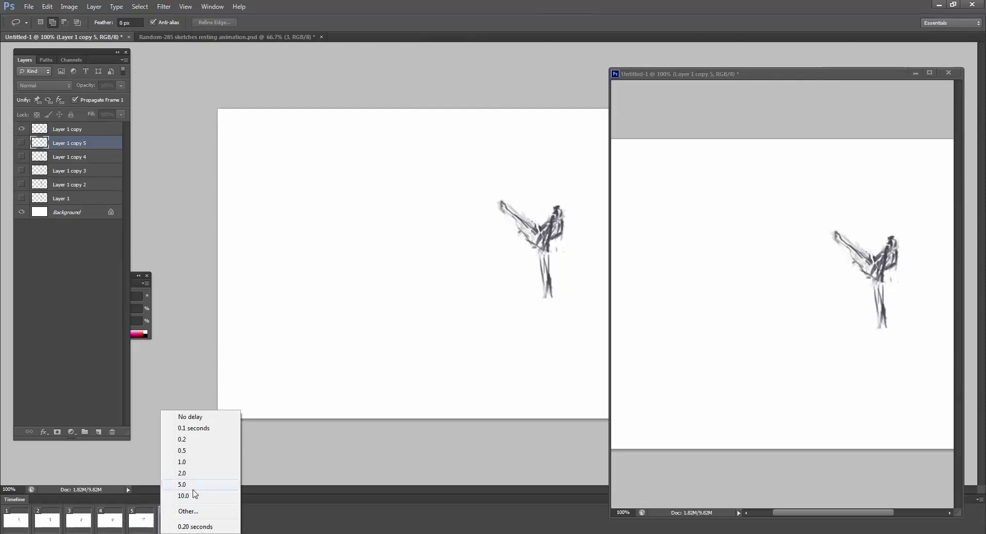
{"action": "left_click", "coordinate": [198, 452]}
{"action": "left_click", "coordinate": [16, 524]}
{"action": "key", "text": "space"}
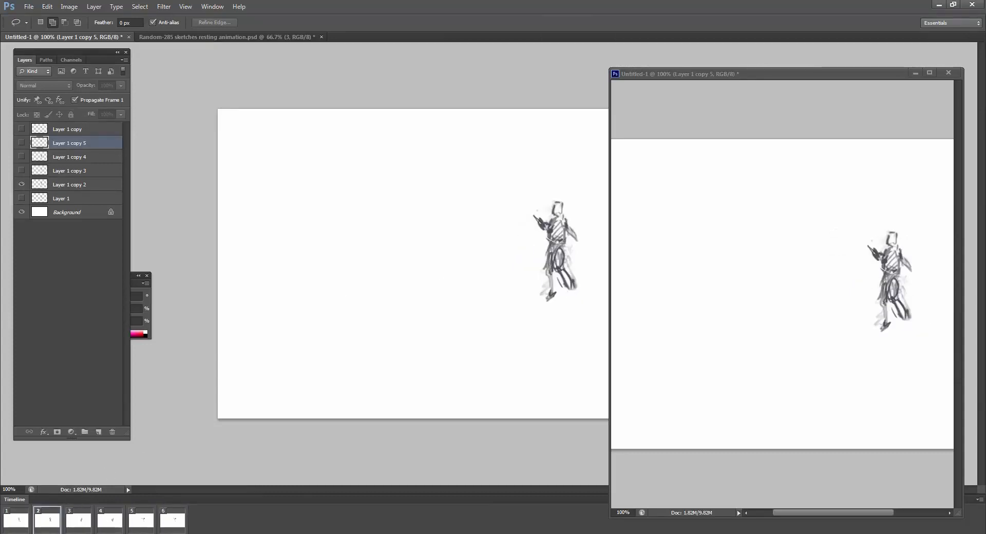
Check the delay options of frame 2 and play the animation
{"action": "left_click", "coordinate": [48, 531]}
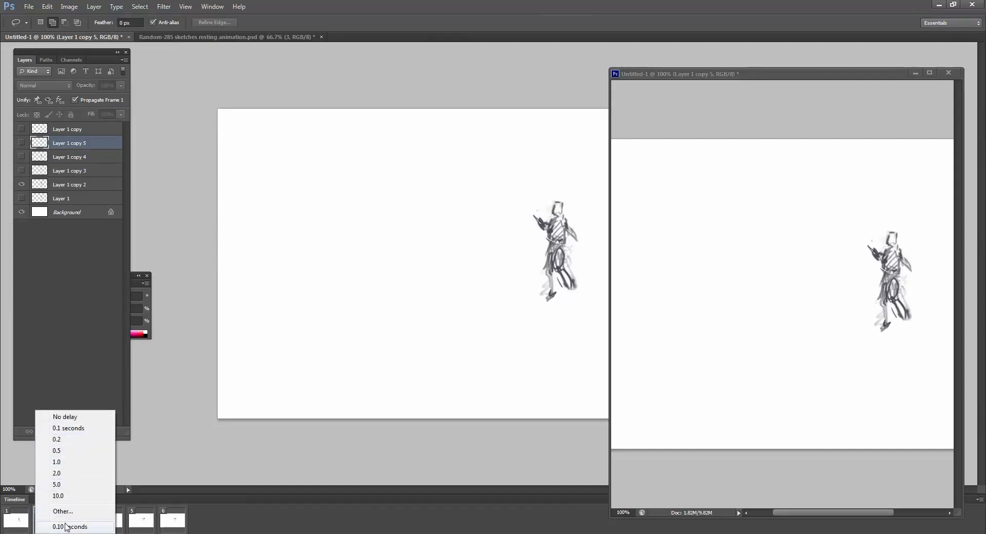
{"action": "left_click", "coordinate": [108, 522]}
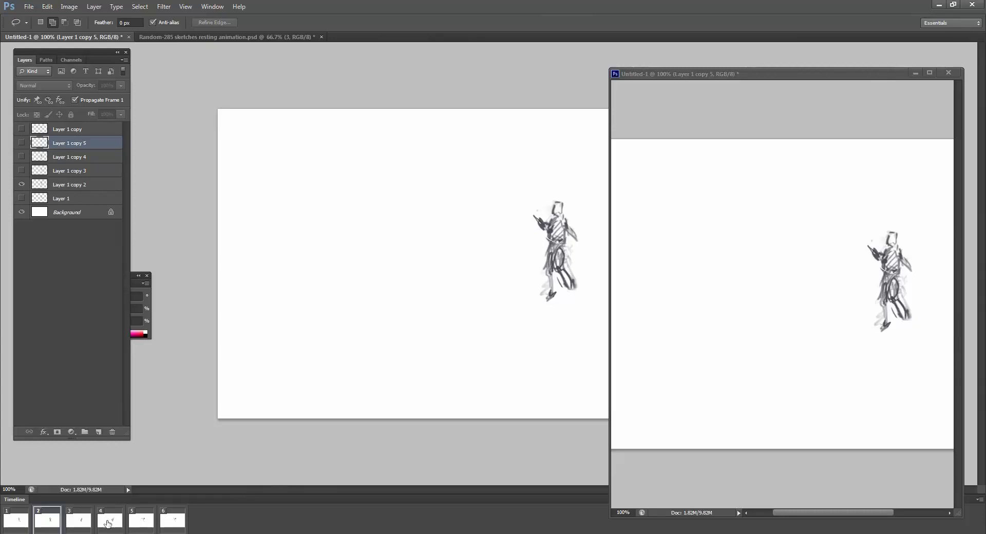
{"action": "key", "text": "space"}
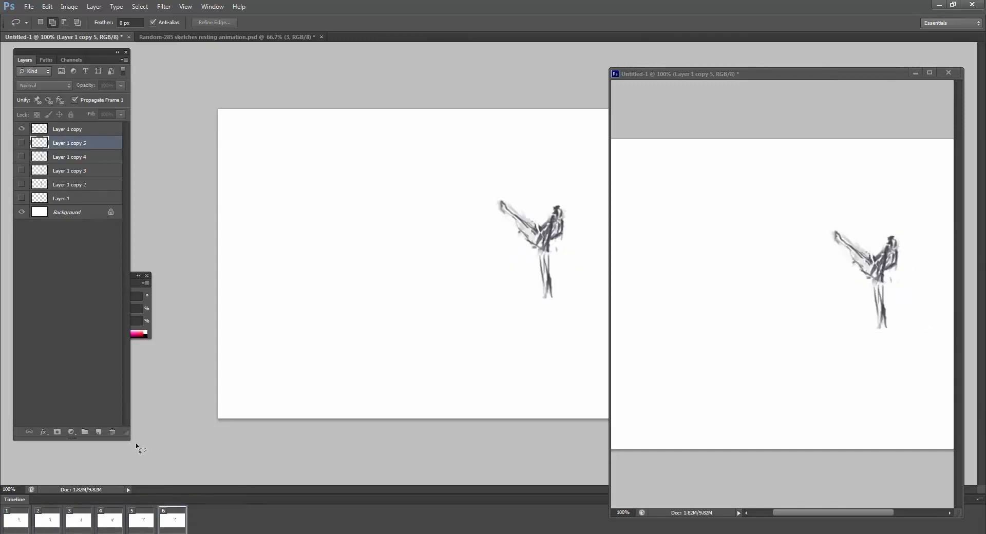
Review the custom delay settings of frames 2, 3 and 5, and play the animation from frame 1
{"action": "left_click", "coordinate": [46, 531]}
{"action": "left_click", "coordinate": [49, 510]}
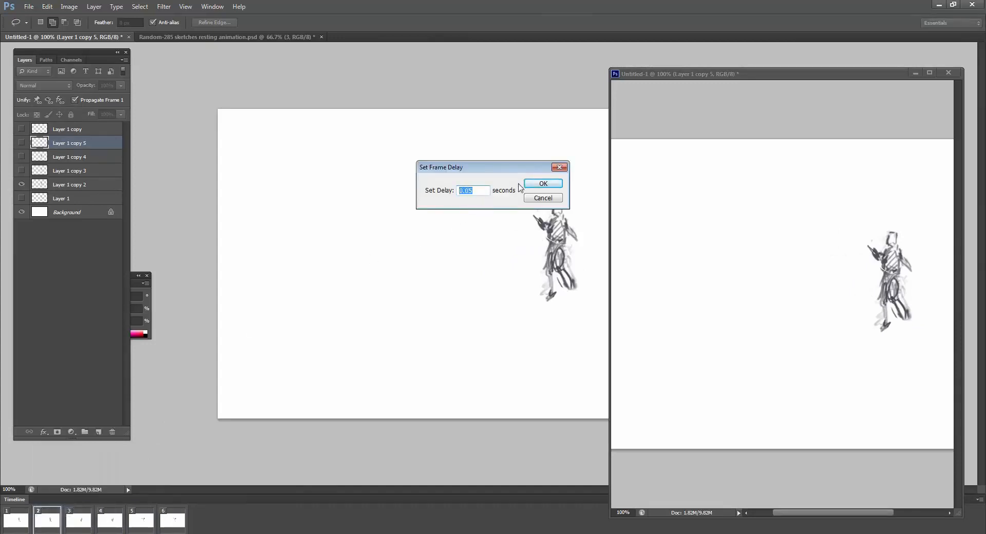
{"action": "key", "text": "Return"}
{"action": "left_click", "coordinate": [77, 531]}
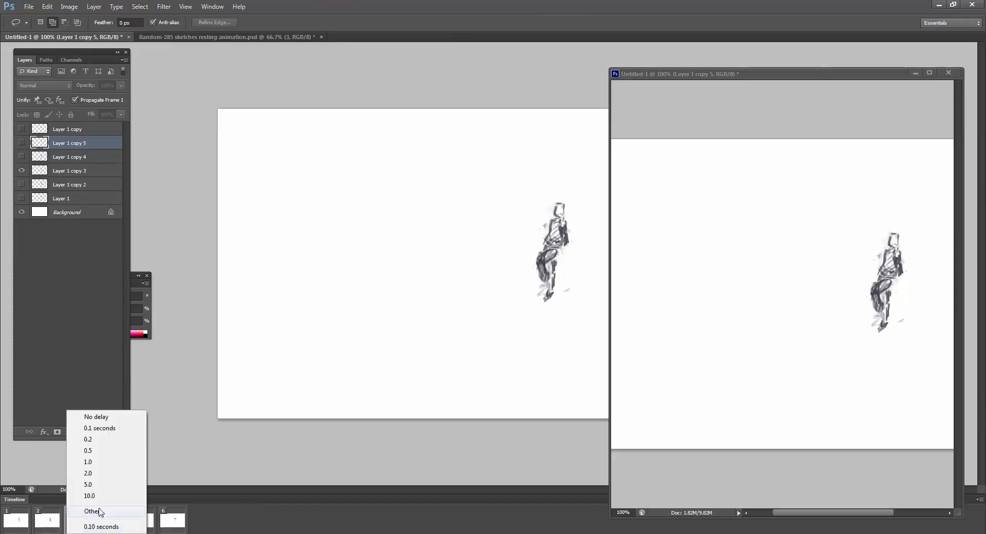
{"action": "left_click", "coordinate": [102, 515]}
{"action": "left_click", "coordinate": [544, 186]}
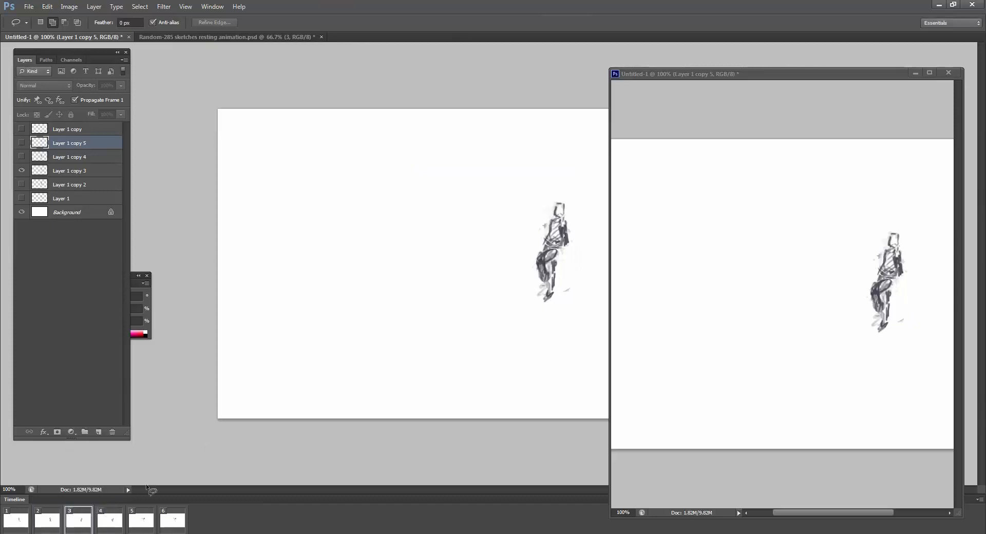
{"action": "left_click", "coordinate": [141, 530]}
{"action": "left_click", "coordinate": [161, 511]}
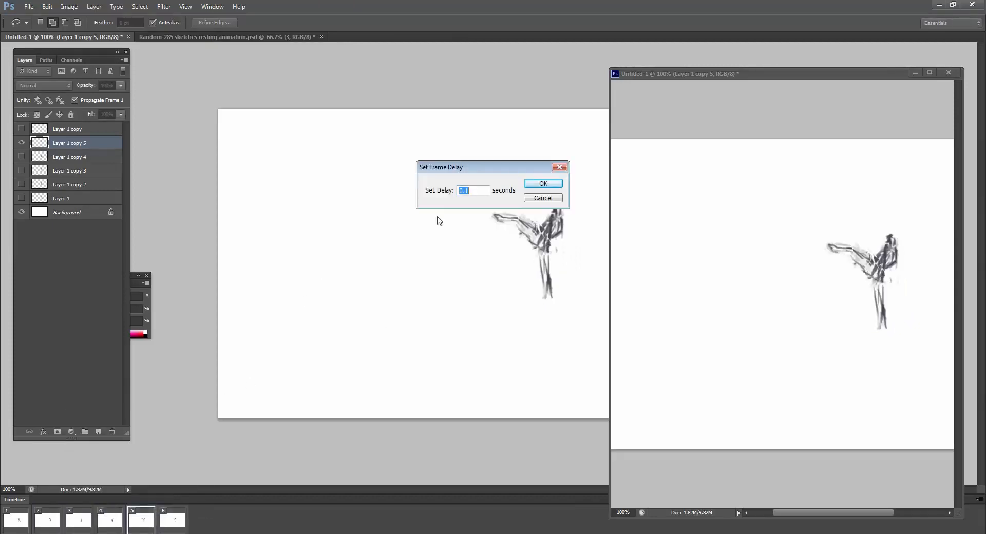
{"action": "left_click", "coordinate": [543, 185]}
{"action": "left_click", "coordinate": [23, 525]}
{"action": "key", "text": "space"}
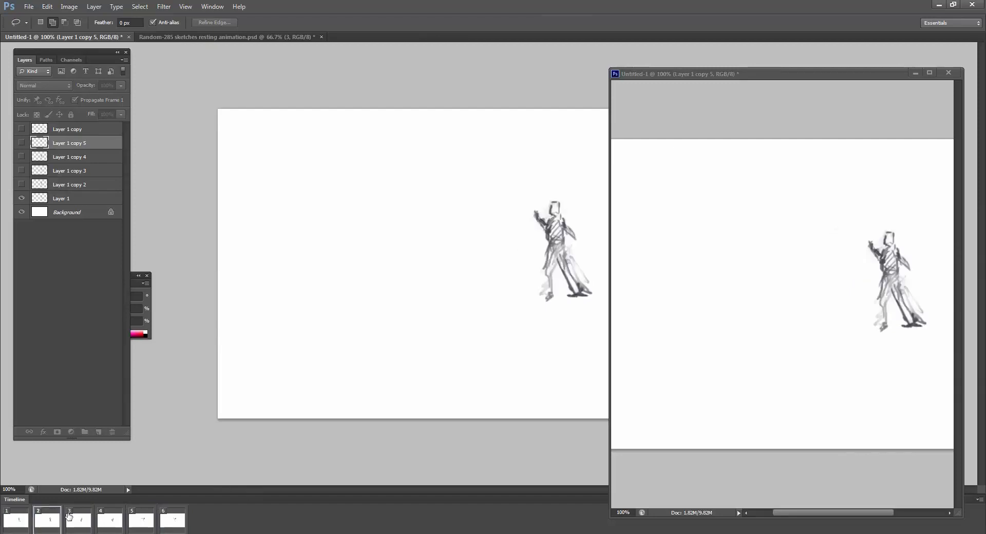
Delete frame 5 from the animation and play it back
{"action": "left_click", "coordinate": [151, 529]}
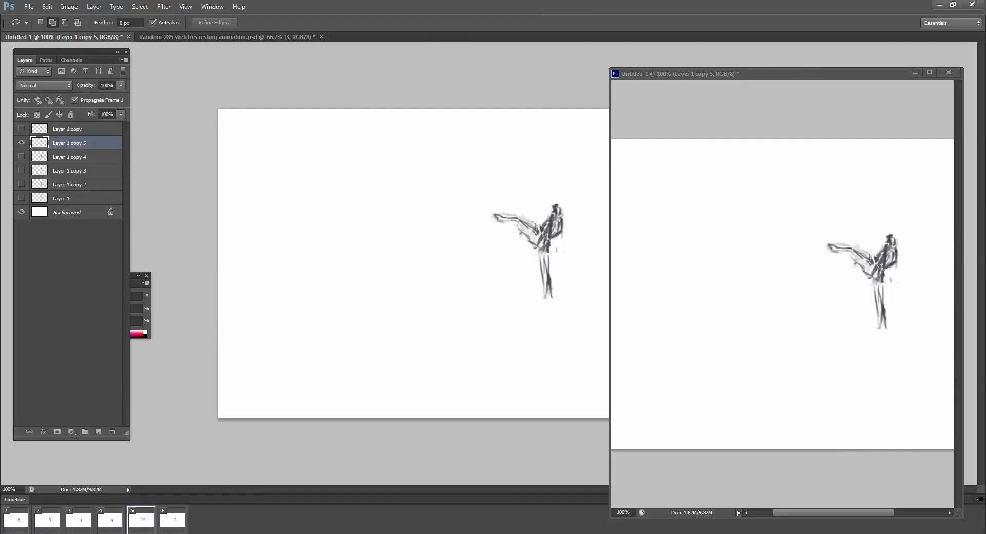
{"action": "key", "text": "Delete"}
{"action": "key", "text": "space"}
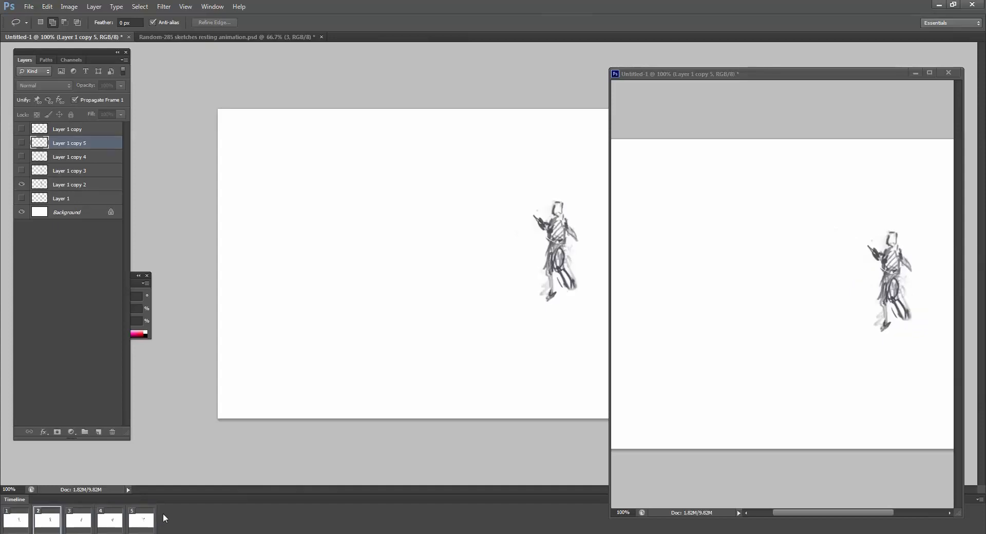
Lasso the kicking leg on Layer 1 copy 4 in frame 4, raise it with Free Transform, and play the animation
{"action": "left_click", "coordinate": [115, 529]}
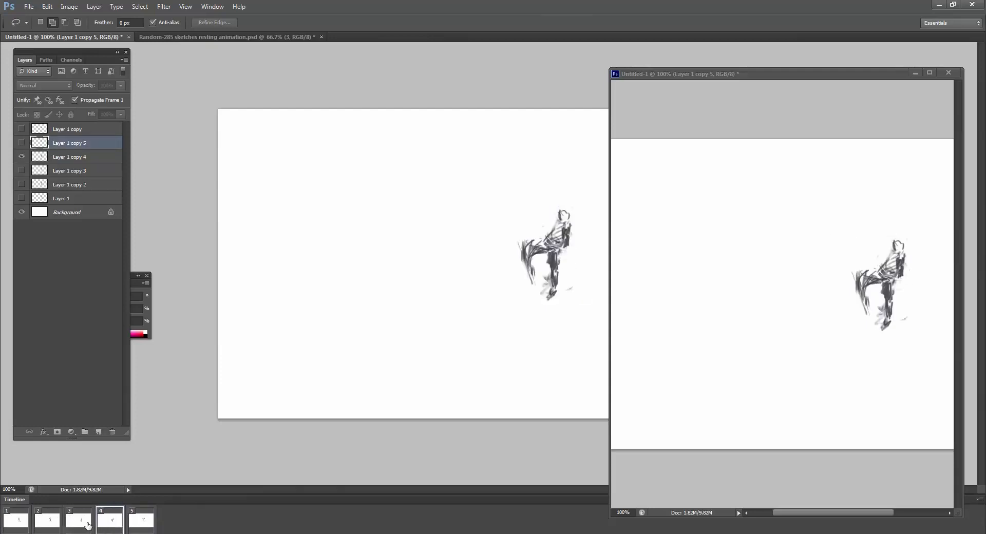
{"action": "left_click", "coordinate": [106, 158]}
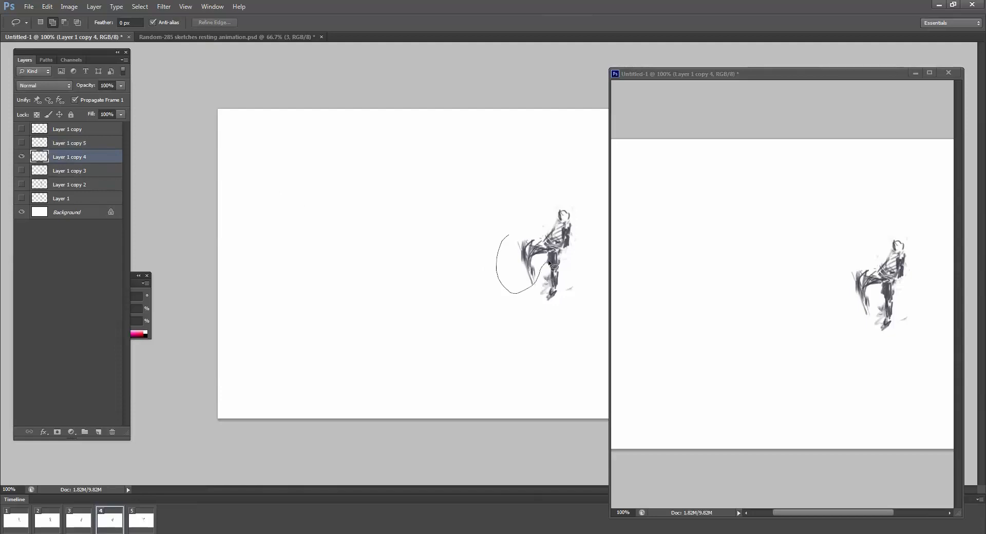
{"action": "left_click_drag", "start_coordinate": [549, 265], "coordinate": [552, 257]}
{"action": "key", "text": "ctrl+t"}
{"action": "left_click_drag", "start_coordinate": [548, 217], "coordinate": [534, 234]}
{"action": "key", "text": "Return"}
{"action": "key", "text": "ctrl+d"}
{"action": "key", "text": "b"}
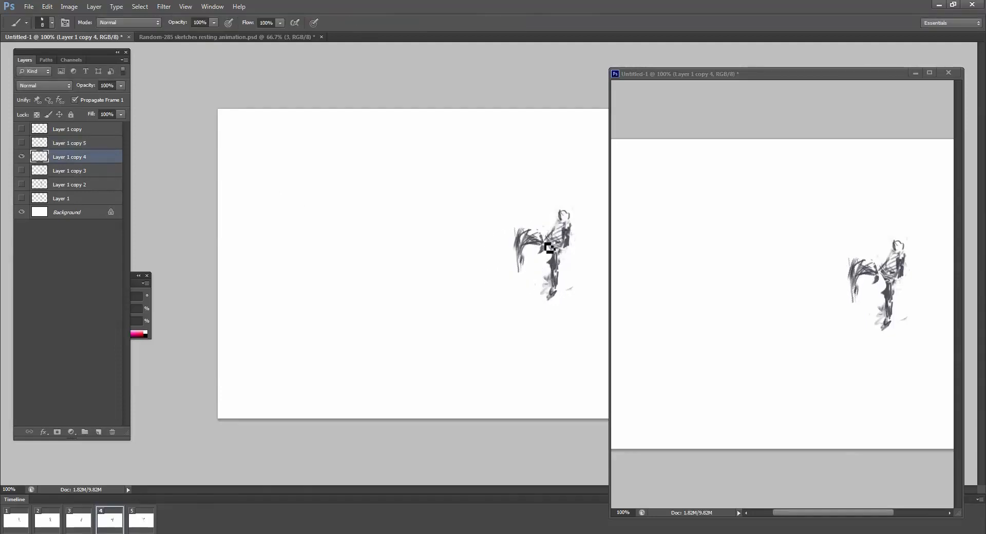
{"action": "key", "text": "space"}
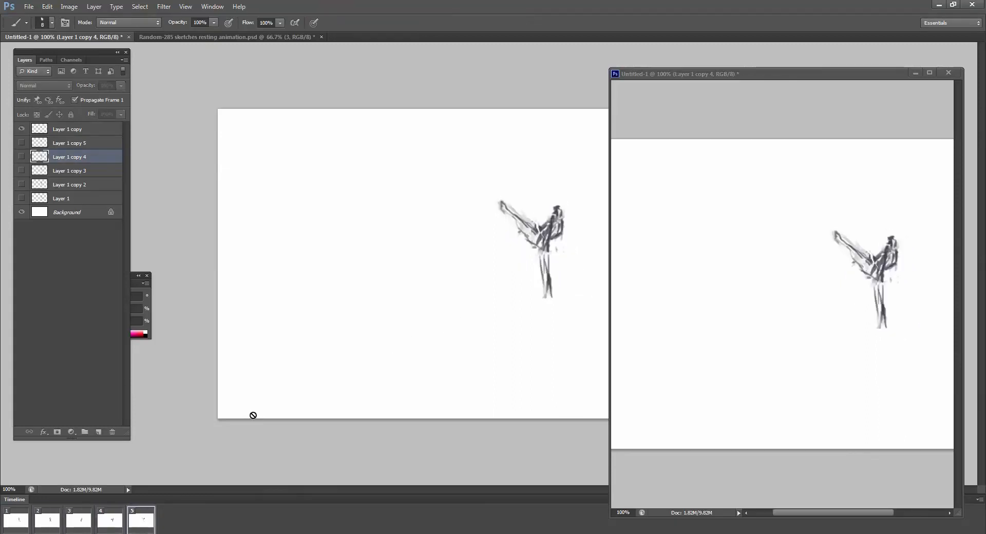
Erase and redraw parts of the raised leg and hip in frame 4, and play the animation with the canvas flipped horizontally
{"action": "left_click", "coordinate": [119, 523]}
{"action": "key", "text": "e"}
{"action": "mouse_move", "coordinate": [510, 281]}
{"action": "left_mouse_down"}
{"action": "mouse_move", "coordinate": [519, 252]}
{"action": "mouse_move", "coordinate": [534, 236]}
{"action": "mouse_move", "coordinate": [545, 241]}
{"action": "mouse_move", "coordinate": [516, 240]}
{"action": "mouse_move", "coordinate": [517, 259]}
{"action": "left_mouse_up"}
{"action": "key", "text": "b"}
{"action": "key", "text": "e"}
{"action": "key", "text": "b"}
{"action": "mouse_move", "coordinate": [513, 255]}
{"action": "left_mouse_down"}
{"action": "mouse_move", "coordinate": [536, 274]}
{"action": "mouse_move", "coordinate": [533, 243]}
{"action": "mouse_move", "coordinate": [538, 284]}
{"action": "mouse_move", "coordinate": [511, 252]}
{"action": "mouse_move", "coordinate": [513, 263]}
{"action": "mouse_move", "coordinate": [529, 247]}
{"action": "mouse_move", "coordinate": [554, 258]}
{"action": "mouse_move", "coordinate": [543, 245]}
{"action": "mouse_move", "coordinate": [560, 258]}
{"action": "mouse_move", "coordinate": [537, 247]}
{"action": "mouse_move", "coordinate": [539, 288]}
{"action": "mouse_move", "coordinate": [529, 243]}
{"action": "mouse_move", "coordinate": [544, 265]}
{"action": "mouse_move", "coordinate": [528, 247]}
{"action": "mouse_move", "coordinate": [527, 273]}
{"action": "mouse_move", "coordinate": [546, 248]}
{"action": "left_mouse_up"}
{"action": "key", "text": "e"}
{"action": "key", "text": "b"}
{"action": "key", "text": "e"}
{"action": "key", "text": "b"}
{"action": "key", "text": "e"}
{"action": "key", "text": "b"}
{"action": "left_click_drag", "start_coordinate": [559, 241], "coordinate": [550, 251]}
{"action": "key", "text": "space"}
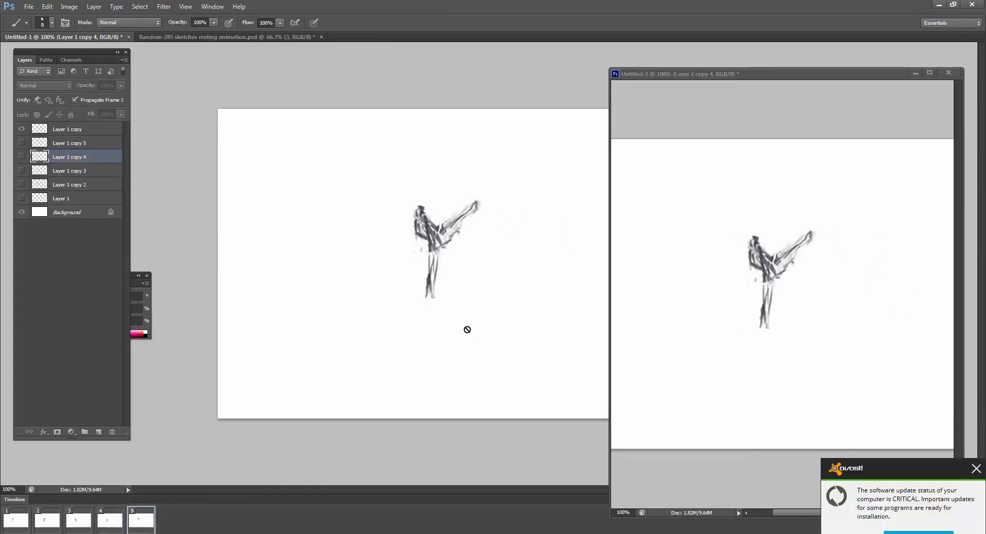
{"action": "left_click", "coordinate": [975, 468]}
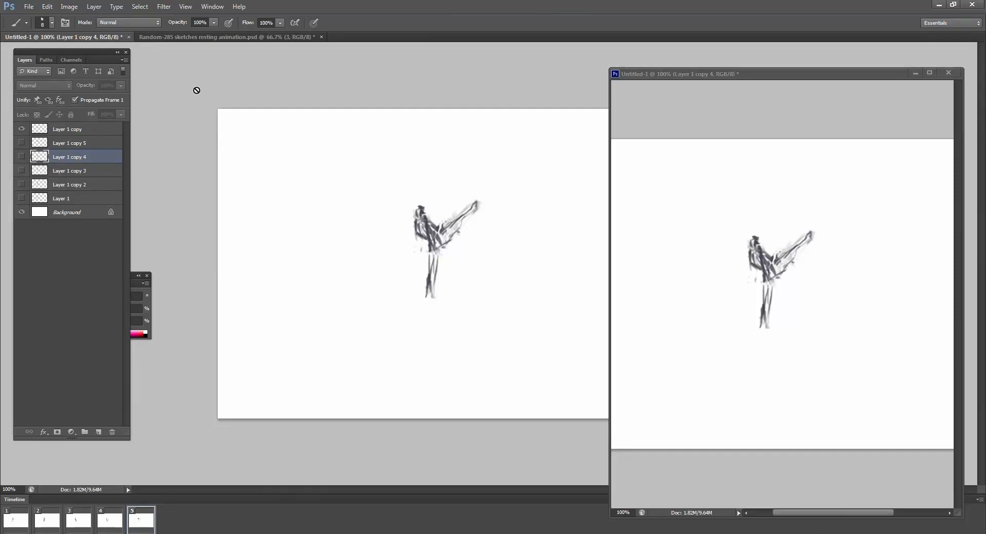
{"action": "left_click", "coordinate": [28, 6]}
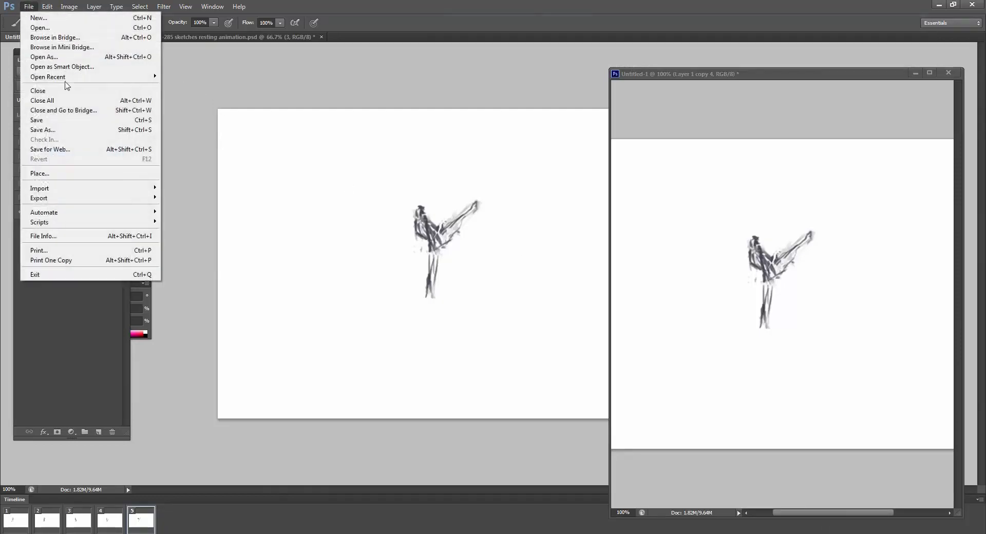
{"action": "left_click", "coordinate": [68, 129]}
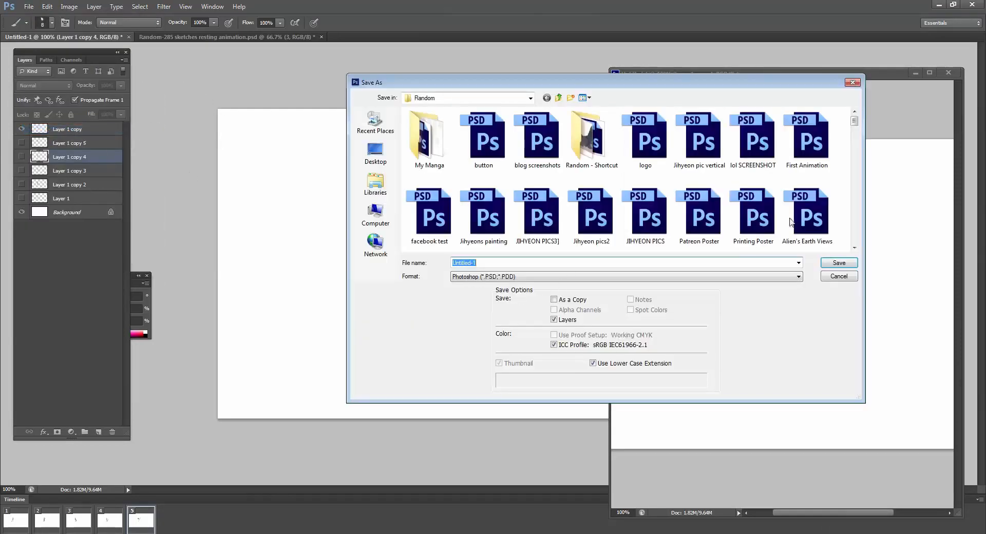
{"action": "left_click", "coordinate": [852, 84]}
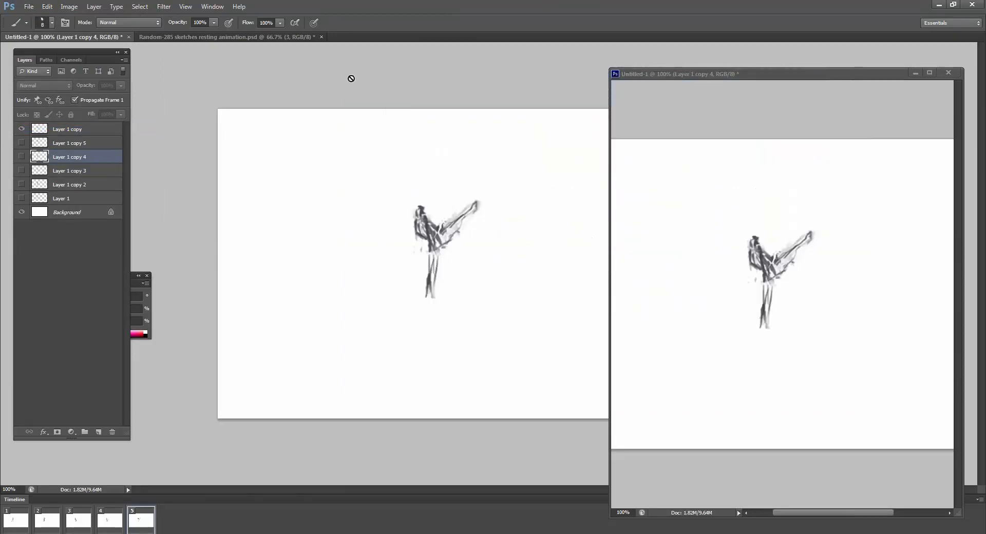
Start a Save for Web export of the animation and set the file format to GIF
{"action": "left_click", "coordinate": [29, 6]}
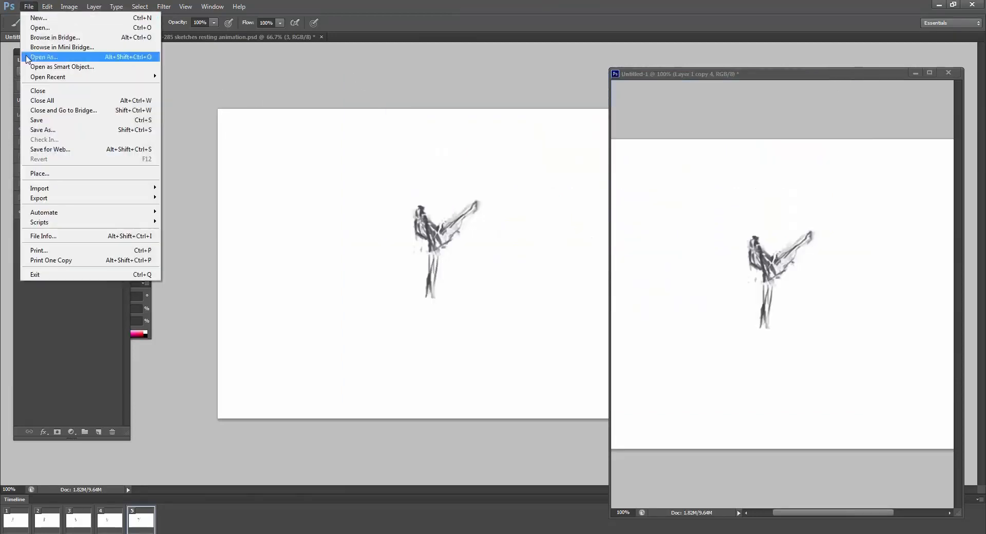
{"action": "left_click", "coordinate": [62, 149]}
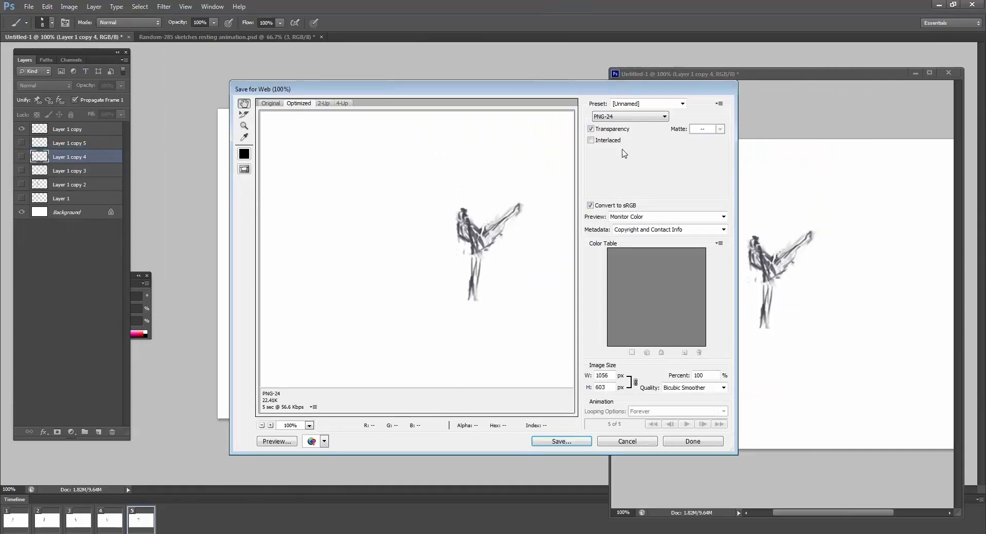
{"action": "left_click", "coordinate": [630, 118]}
{"action": "left_click", "coordinate": [630, 125]}
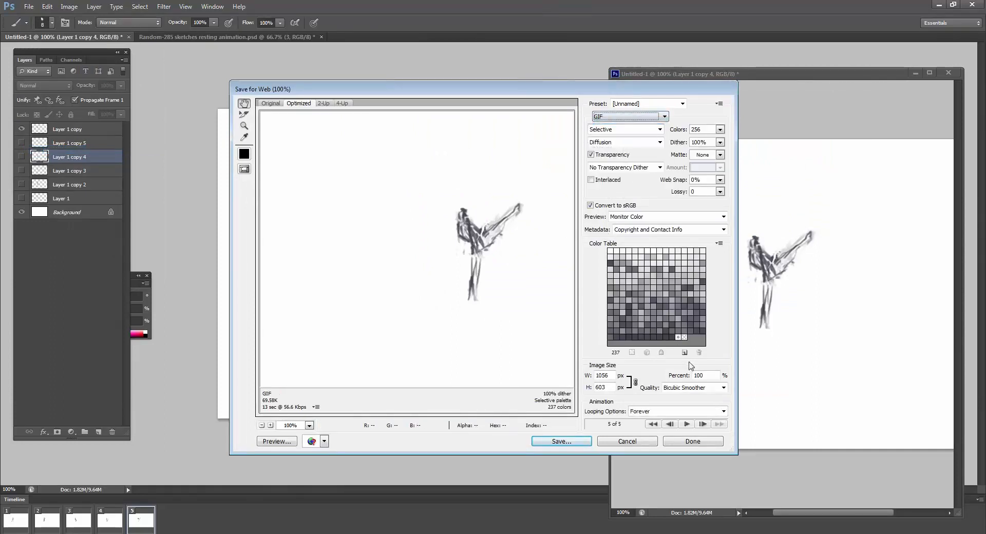
Save the exported GIF in the Random folder under the file name Snap Kick
{"action": "left_click", "coordinate": [579, 443]}
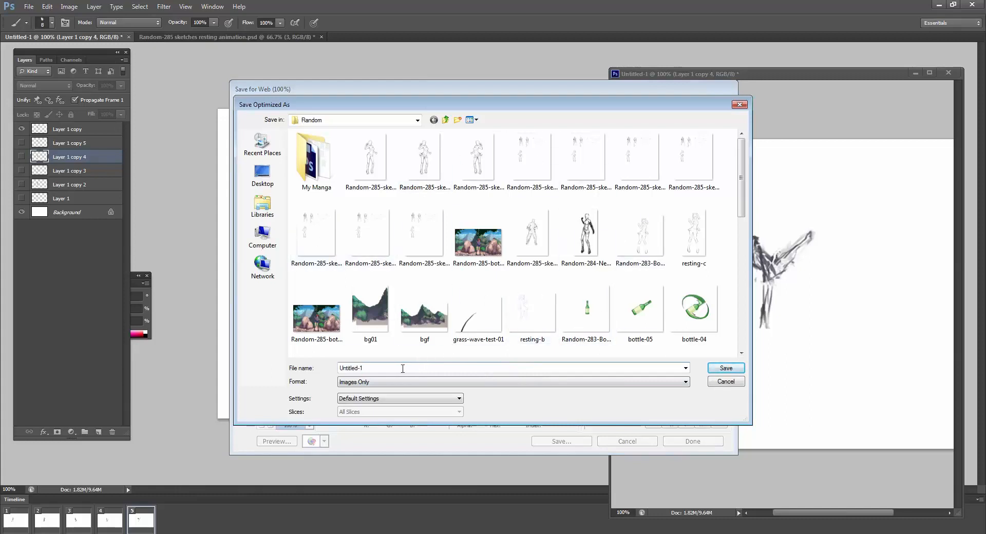
{"action": "key", "text": "BackSpace"}
{"action": "key", "text": "BackSpace"}
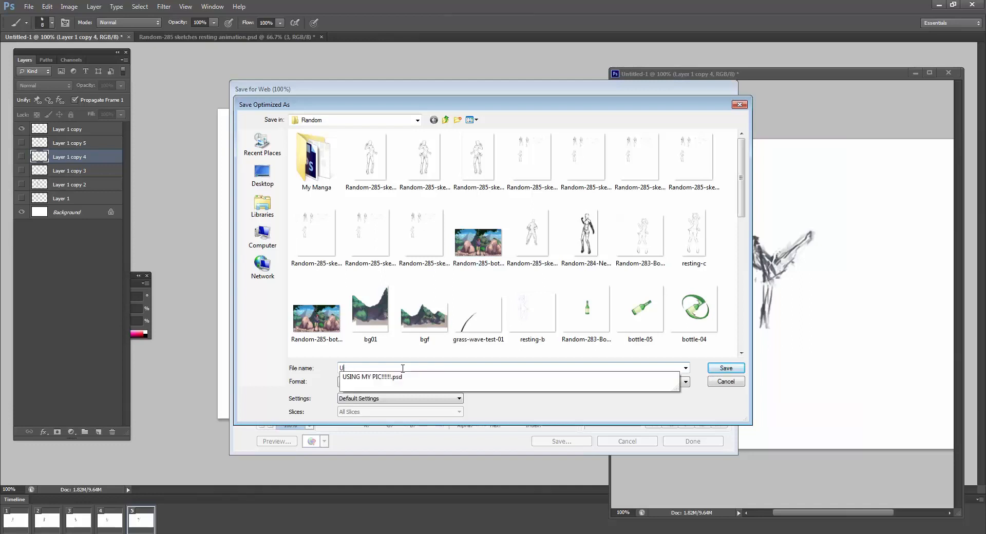
{"action": "type", "text": "Snap Kick a"}
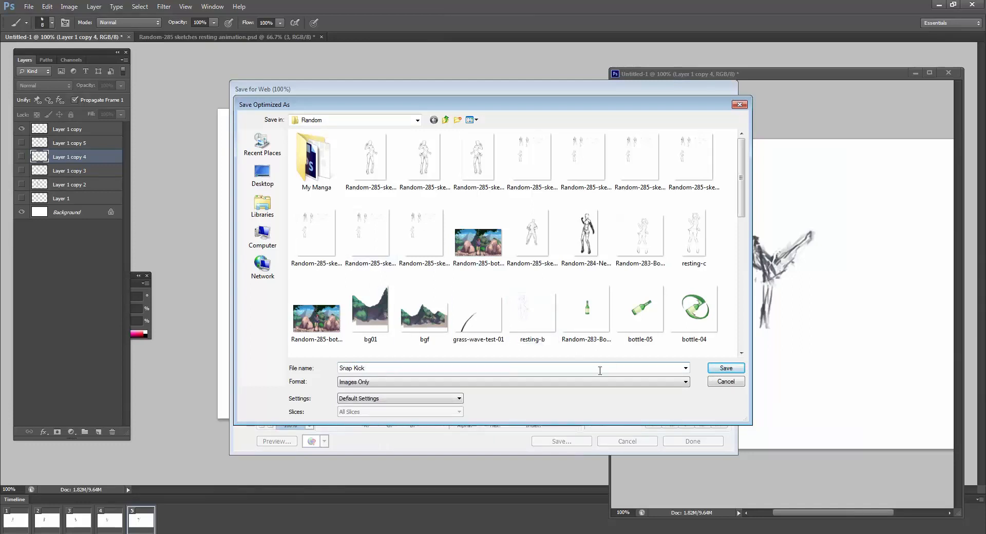
{"action": "left_click", "coordinate": [723, 368]}
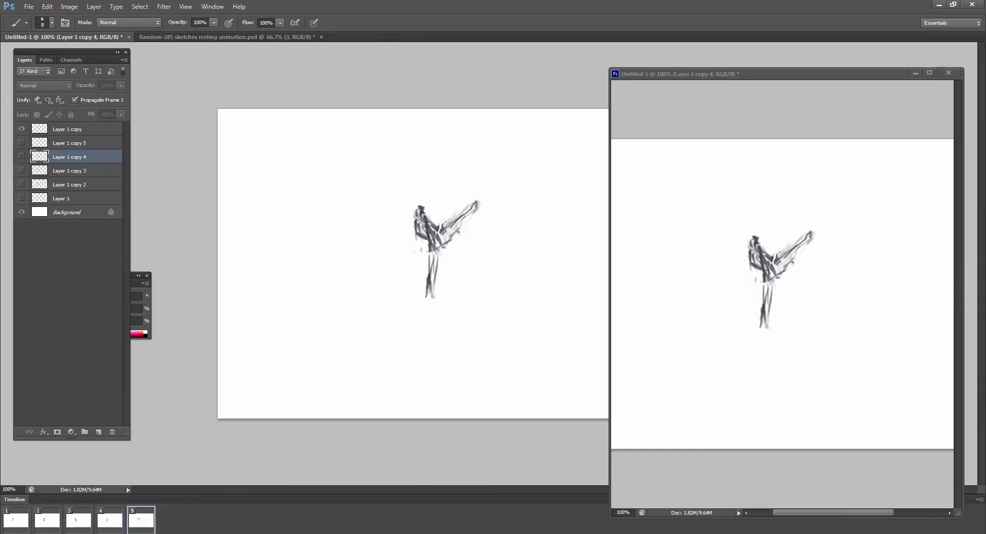
Switch to the Internet Explorer window with the exported GIF, widen it, place it beside the main canvas and review the looping kick
{"action": "key", "text": "alt+Tab"}
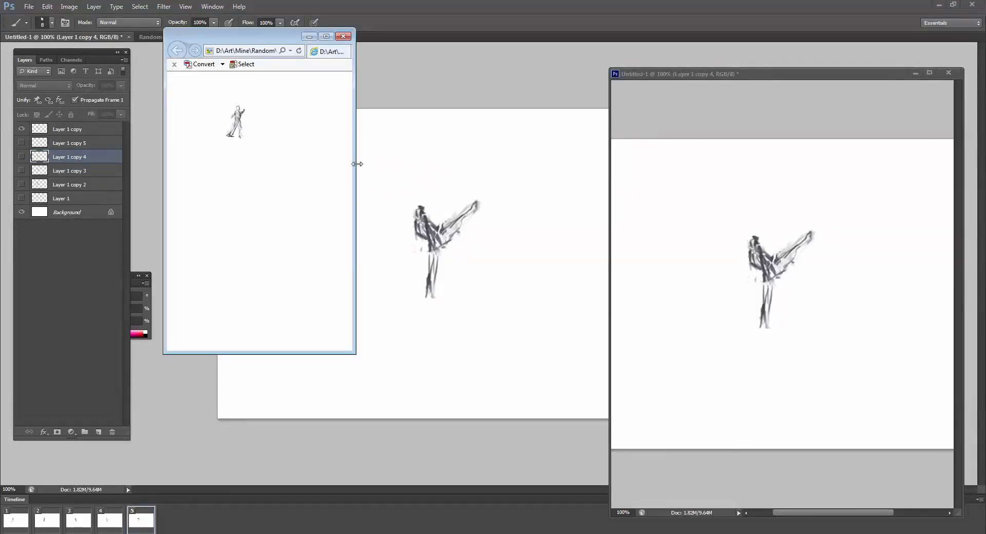
{"action": "left_click_drag", "start_coordinate": [356, 161], "coordinate": [524, 162]}
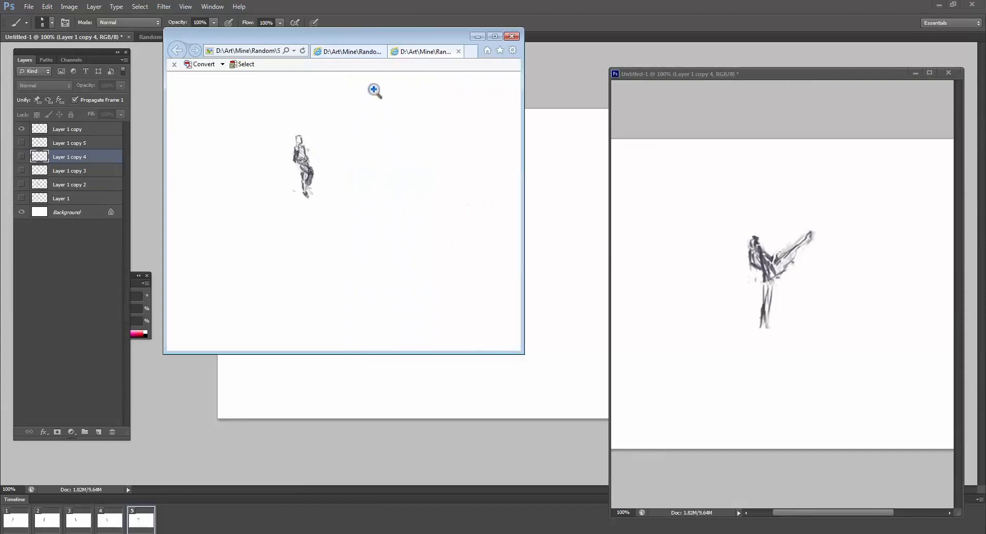
{"action": "left_click_drag", "start_coordinate": [377, 42], "coordinate": [785, 65]}
{"action": "left_click", "coordinate": [391, 118]}
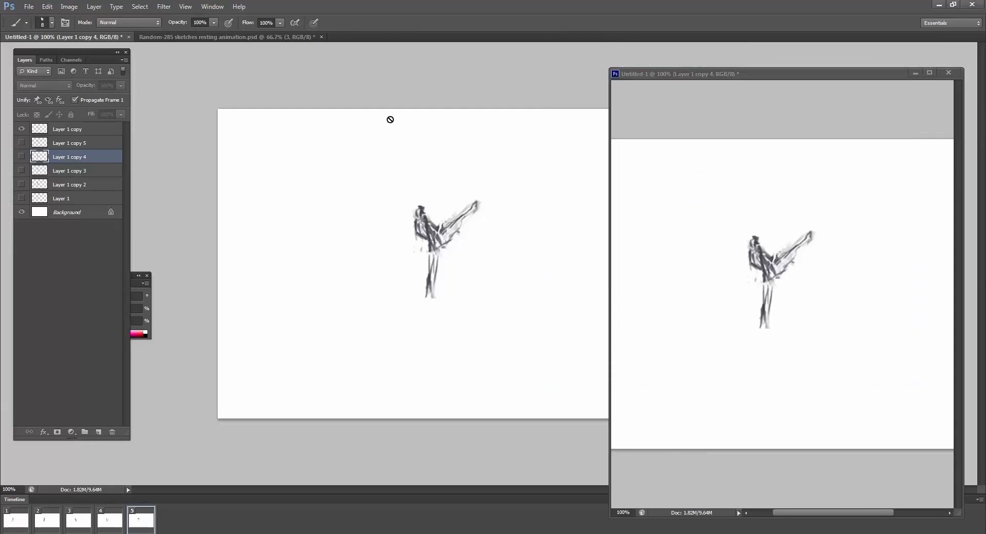
{"action": "key", "text": "space"}
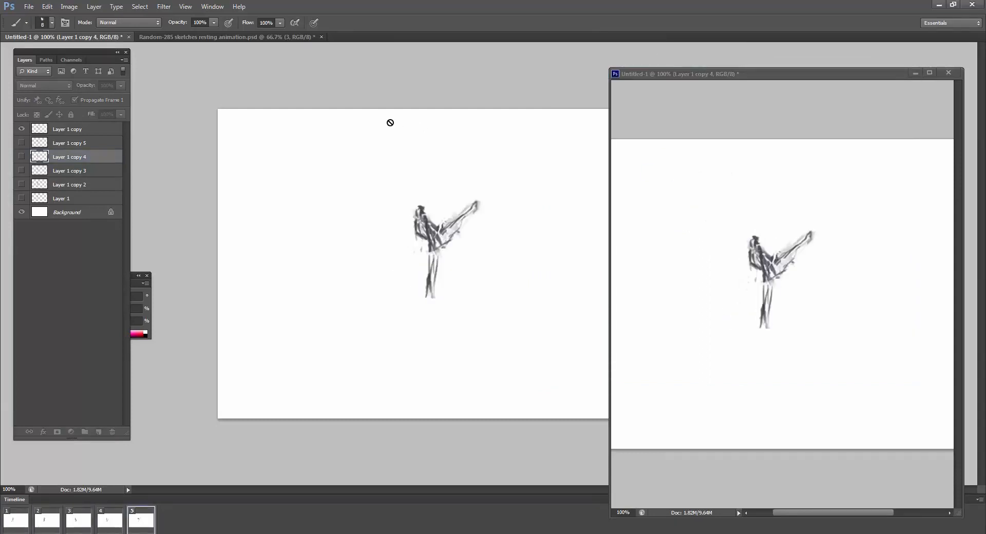
{"action": "key", "text": "alt+Tab"}
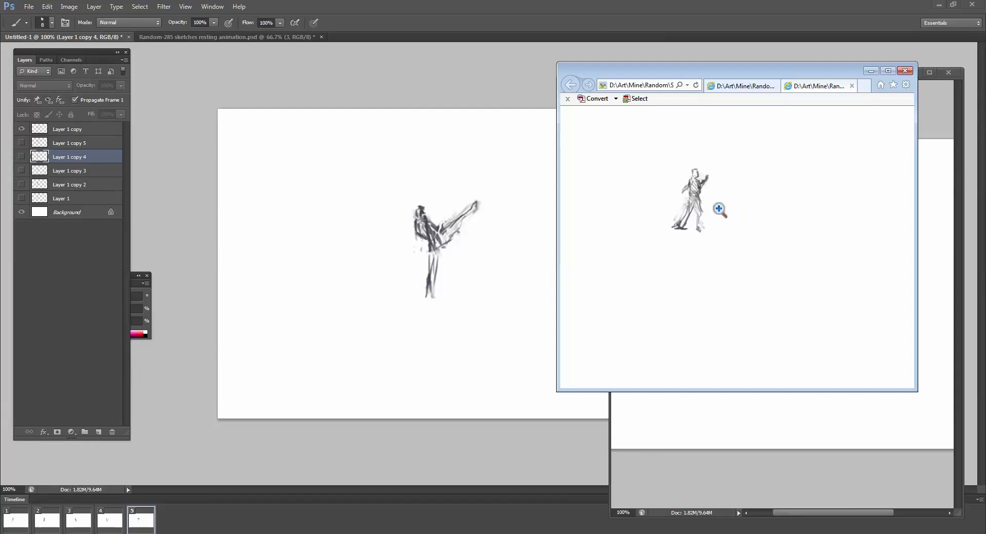
{"action": "left_click", "coordinate": [686, 5]}
Fade the sketch on Layer 1 copy 2 in frame 2 to a faint guide with the size 400 eraser
{"action": "left_click", "coordinate": [15, 519]}
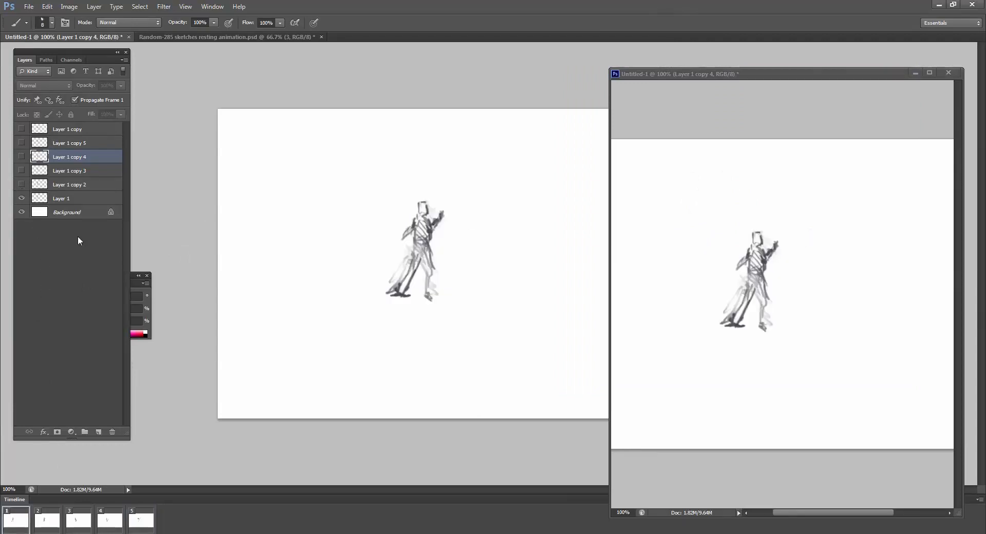
{"action": "left_click", "coordinate": [40, 514]}
{"action": "left_click", "coordinate": [85, 185]}
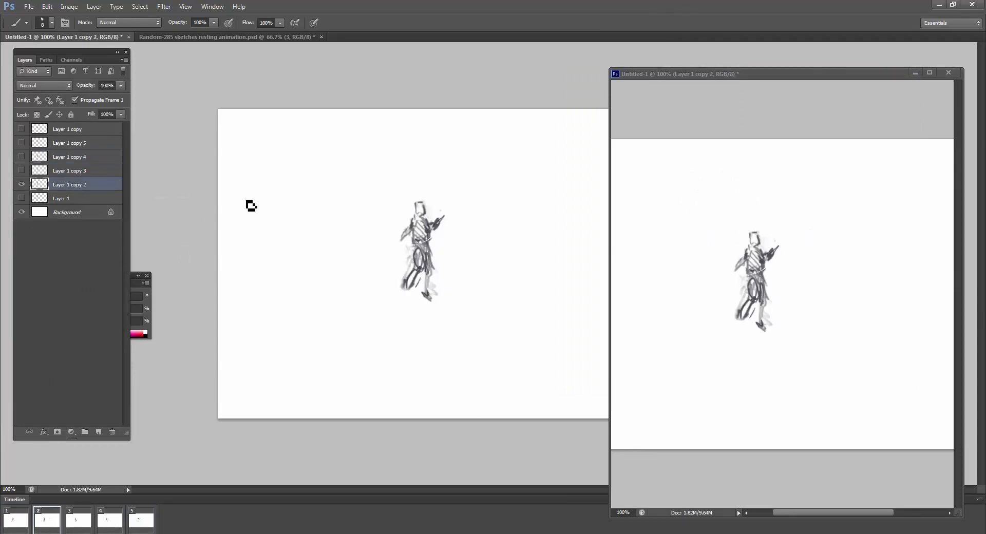
{"action": "key", "text": "e"}
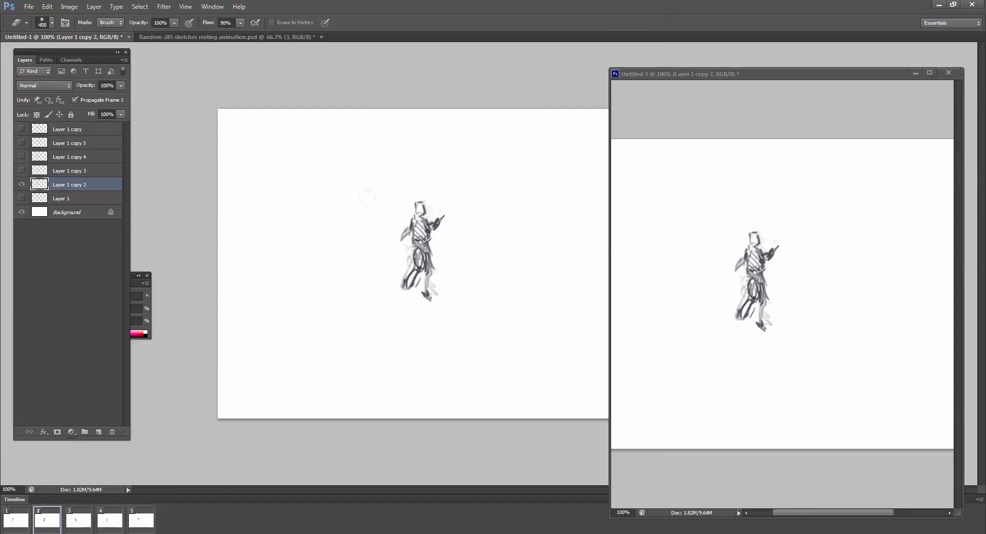
{"action": "left_click", "coordinate": [419, 250]}
{"action": "key", "text": "z"}
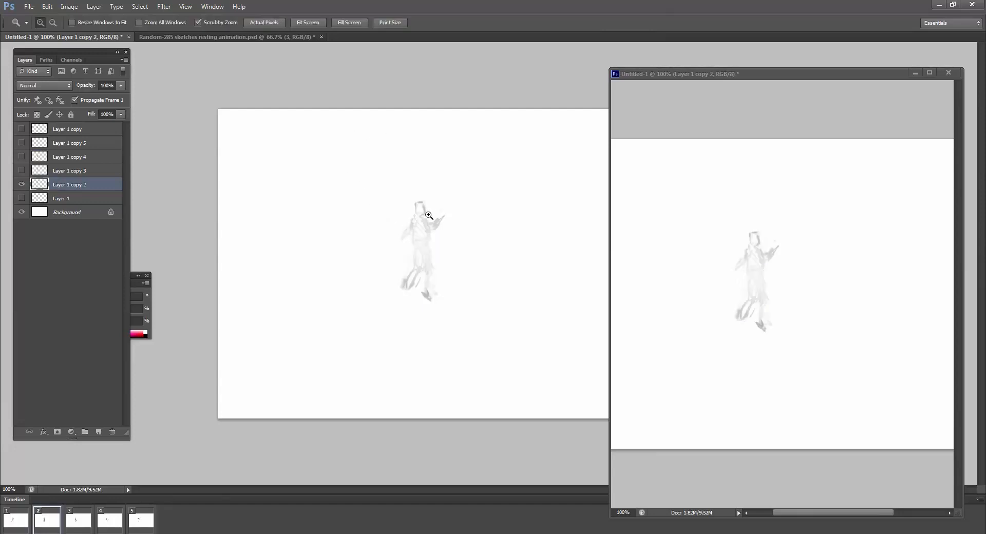
Redraw the frame 2 figure on Layer 1 copy 2 with clean brush outlines for the head, torso, arms and legs
{"action": "left_click", "coordinate": [429, 215]}
{"action": "key", "text": "b"}
{"action": "mouse_move", "coordinate": [397, 215]}
{"action": "left_mouse_down"}
{"action": "mouse_move", "coordinate": [416, 198]}
{"action": "mouse_move", "coordinate": [424, 226]}
{"action": "mouse_move", "coordinate": [403, 220]}
{"action": "mouse_move", "coordinate": [390, 236]}
{"action": "mouse_move", "coordinate": [400, 246]}
{"action": "mouse_move", "coordinate": [377, 257]}
{"action": "left_mouse_up"}
{"action": "mouse_move", "coordinate": [420, 228]}
{"action": "left_mouse_down"}
{"action": "mouse_move", "coordinate": [424, 254]}
{"action": "mouse_move", "coordinate": [451, 237]}
{"action": "mouse_move", "coordinate": [435, 257]}
{"action": "mouse_move", "coordinate": [400, 250]}
{"action": "mouse_move", "coordinate": [397, 272]}
{"action": "mouse_move", "coordinate": [425, 286]}
{"action": "mouse_move", "coordinate": [407, 289]}
{"action": "mouse_move", "coordinate": [398, 312]}
{"action": "mouse_move", "coordinate": [432, 335]}
{"action": "mouse_move", "coordinate": [422, 339]}
{"action": "mouse_move", "coordinate": [405, 320]}
{"action": "mouse_move", "coordinate": [378, 360]}
{"action": "mouse_move", "coordinate": [415, 325]}
{"action": "mouse_move", "coordinate": [405, 354]}
{"action": "left_mouse_up"}
{"action": "mouse_move", "coordinate": [417, 336]}
{"action": "left_mouse_down"}
{"action": "mouse_move", "coordinate": [432, 378]}
{"action": "mouse_move", "coordinate": [381, 358]}
{"action": "left_mouse_up"}
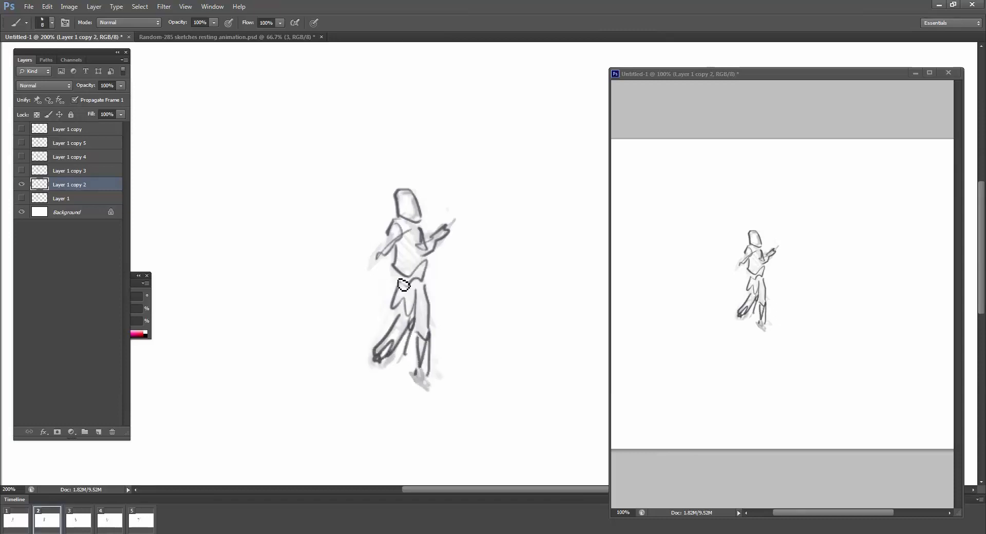
Fade the frame 3 sketch on Layer 1 copy 3 to a faint guide with the size 600 eraser
{"action": "left_click", "coordinate": [79, 518]}
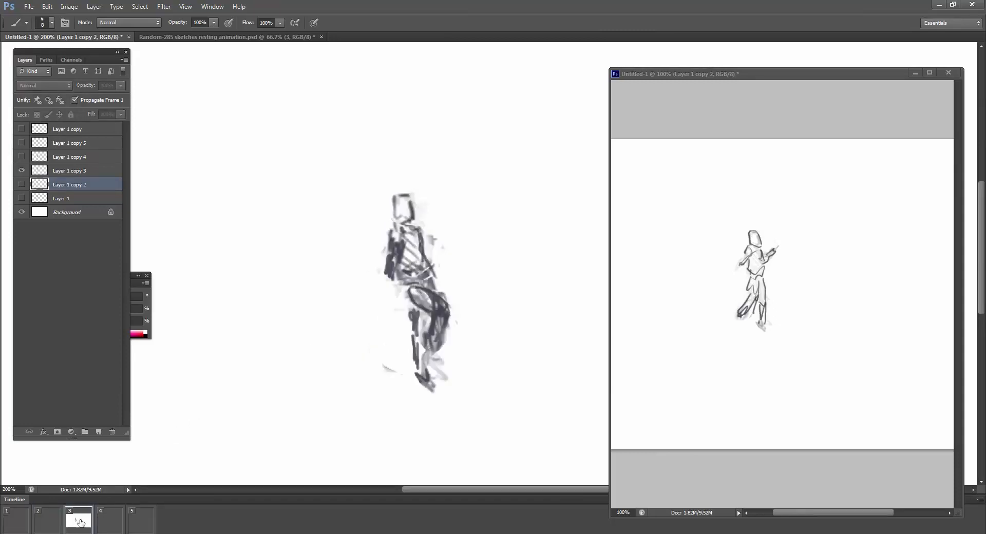
{"action": "key", "text": "e"}
{"action": "left_click", "coordinate": [106, 172]}
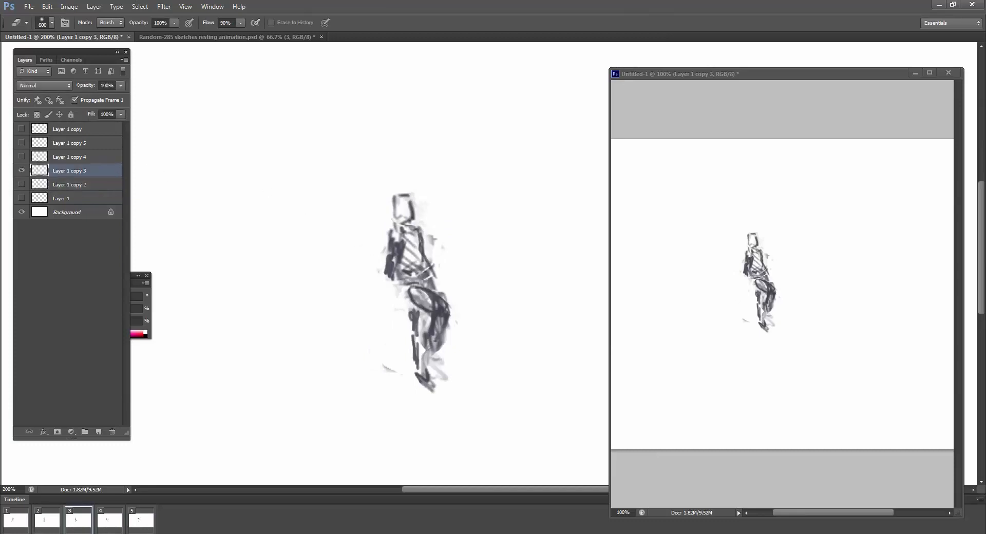
{"action": "left_click_drag", "start_coordinate": [216, 86], "coordinate": [258, 77]}
Redraw the frame 3 raised-knee figure over the guide with the brush, outlining head, torso, arms, both legs and the standing foot
{"action": "key", "text": "b"}
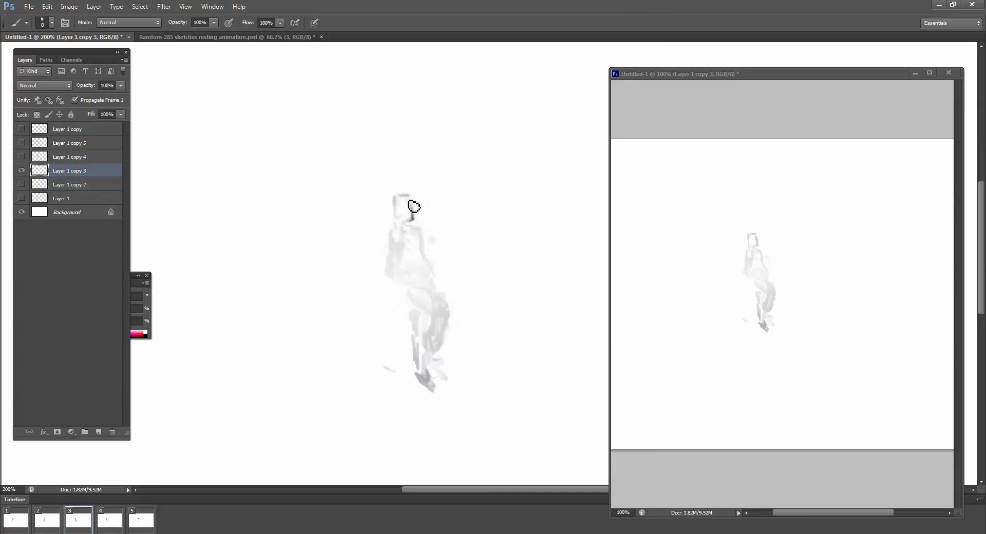
{"action": "mouse_move", "coordinate": [396, 207]}
{"action": "left_mouse_down"}
{"action": "mouse_move", "coordinate": [412, 221]}
{"action": "mouse_move", "coordinate": [394, 234]}
{"action": "mouse_move", "coordinate": [404, 223]}
{"action": "left_mouse_up"}
{"action": "mouse_move", "coordinate": [407, 224]}
{"action": "left_mouse_down"}
{"action": "mouse_move", "coordinate": [427, 262]}
{"action": "mouse_move", "coordinate": [426, 242]}
{"action": "mouse_move", "coordinate": [408, 278]}
{"action": "left_mouse_up"}
{"action": "mouse_move", "coordinate": [428, 272]}
{"action": "left_mouse_down"}
{"action": "mouse_move", "coordinate": [456, 326]}
{"action": "mouse_move", "coordinate": [429, 364]}
{"action": "mouse_move", "coordinate": [427, 344]}
{"action": "mouse_move", "coordinate": [428, 373]}
{"action": "left_mouse_up"}
{"action": "left_click_drag", "start_coordinate": [421, 314], "coordinate": [416, 330]}
{"action": "left_click_drag", "start_coordinate": [409, 305], "coordinate": [421, 339]}
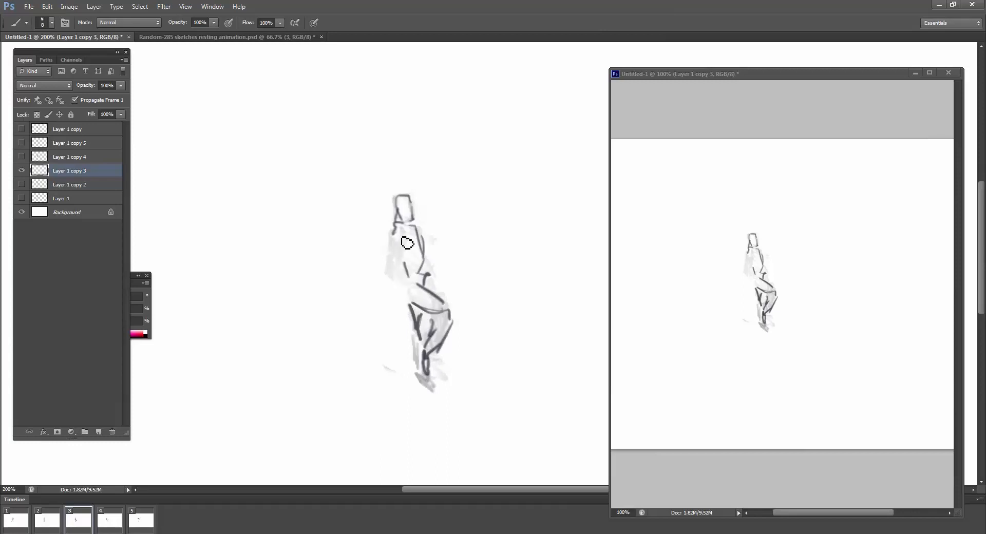
{"action": "mouse_move", "coordinate": [396, 233]}
{"action": "left_mouse_down"}
{"action": "mouse_move", "coordinate": [406, 240]}
{"action": "mouse_move", "coordinate": [401, 255]}
{"action": "left_mouse_up"}
{"action": "left_click_drag", "start_coordinate": [395, 236], "coordinate": [391, 275]}
{"action": "left_click_drag", "start_coordinate": [394, 272], "coordinate": [403, 289]}
{"action": "left_click_drag", "start_coordinate": [417, 337], "coordinate": [433, 393]}
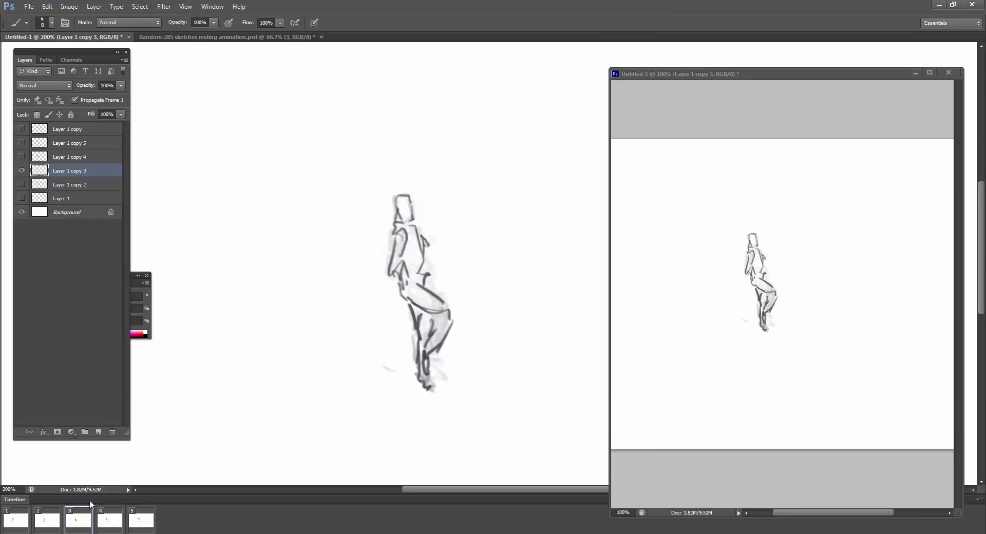
Compare frames 2 and 3, and fade the frame 4 sketch on Layer 1 copy 4 with the size 400 eraser
{"action": "left_click", "coordinate": [53, 521]}
{"action": "left_click", "coordinate": [76, 516]}
{"action": "left_click", "coordinate": [110, 519]}
{"action": "key", "text": "e"}
{"action": "left_click", "coordinate": [88, 159]}
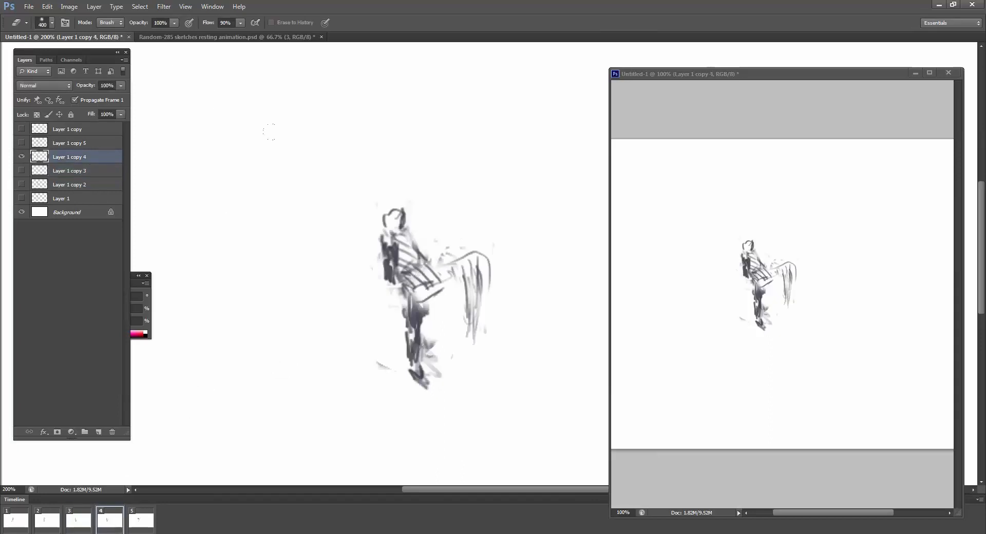
{"action": "left_click", "coordinate": [409, 259]}
Redraw the frame 4 figure over the guide with the brush, outlining the head, torso, arm, lifted leg and standing leg
{"action": "key", "text": "b"}
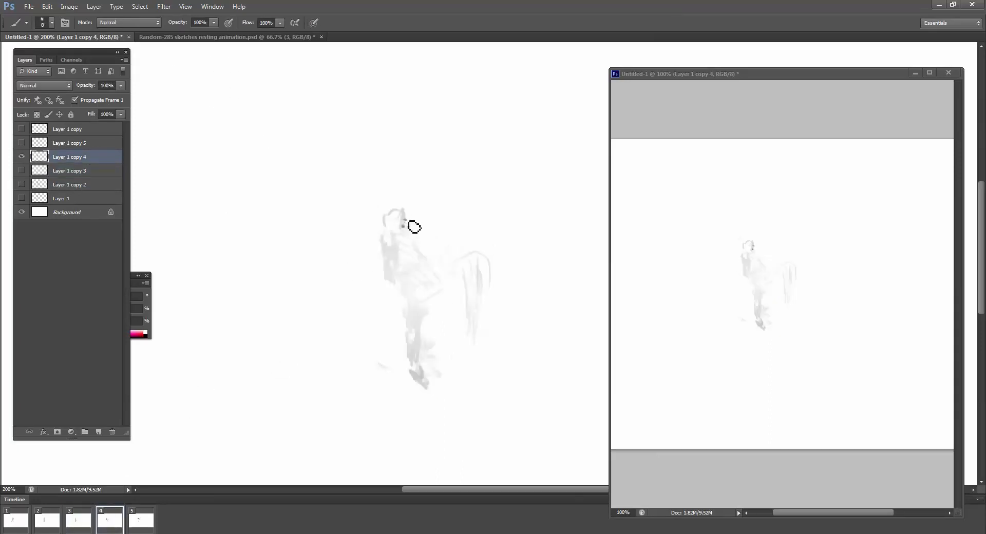
{"action": "mouse_move", "coordinate": [396, 216]}
{"action": "left_mouse_down"}
{"action": "mouse_move", "coordinate": [390, 253]}
{"action": "mouse_move", "coordinate": [399, 240]}
{"action": "mouse_move", "coordinate": [418, 247]}
{"action": "mouse_move", "coordinate": [413, 293]}
{"action": "mouse_move", "coordinate": [481, 261]}
{"action": "mouse_move", "coordinate": [483, 295]}
{"action": "mouse_move", "coordinate": [488, 274]}
{"action": "mouse_move", "coordinate": [449, 286]}
{"action": "mouse_move", "coordinate": [470, 305]}
{"action": "mouse_move", "coordinate": [466, 327]}
{"action": "left_mouse_up"}
{"action": "mouse_move", "coordinate": [473, 277]}
{"action": "left_mouse_down"}
{"action": "mouse_move", "coordinate": [415, 304]}
{"action": "mouse_move", "coordinate": [440, 301]}
{"action": "mouse_move", "coordinate": [461, 286]}
{"action": "mouse_move", "coordinate": [436, 300]}
{"action": "mouse_move", "coordinate": [407, 294]}
{"action": "mouse_move", "coordinate": [412, 313]}
{"action": "mouse_move", "coordinate": [431, 302]}
{"action": "mouse_move", "coordinate": [424, 339]}
{"action": "mouse_move", "coordinate": [411, 317]}
{"action": "mouse_move", "coordinate": [410, 338]}
{"action": "left_mouse_up"}
{"action": "left_click_drag", "start_coordinate": [421, 311], "coordinate": [422, 383]}
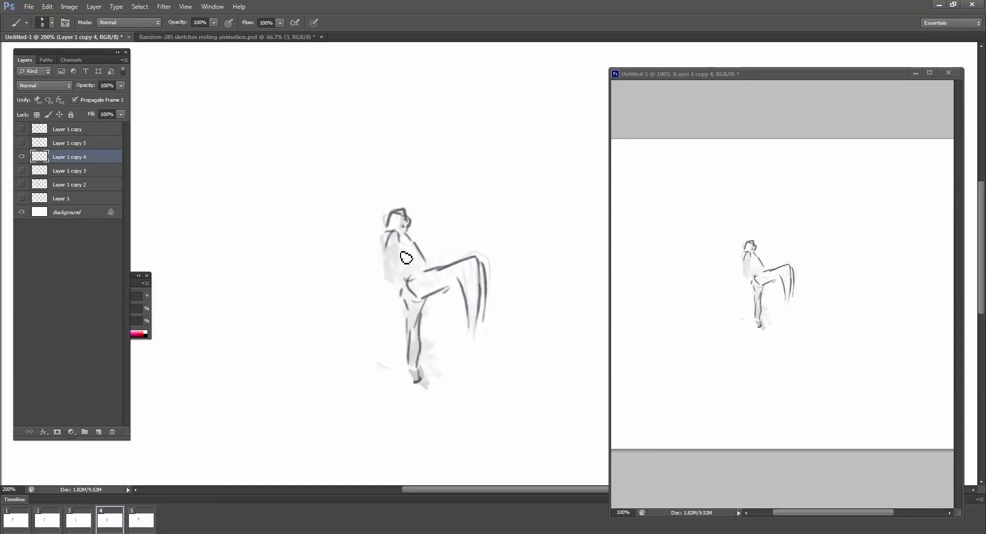
{"action": "mouse_move", "coordinate": [403, 243]}
{"action": "left_mouse_down"}
{"action": "mouse_move", "coordinate": [403, 264]}
{"action": "mouse_move", "coordinate": [398, 247]}
{"action": "mouse_move", "coordinate": [396, 288]}
{"action": "mouse_move", "coordinate": [407, 262]}
{"action": "mouse_move", "coordinate": [396, 288]}
{"action": "mouse_move", "coordinate": [404, 268]}
{"action": "mouse_move", "coordinate": [407, 301]}
{"action": "left_mouse_up"}
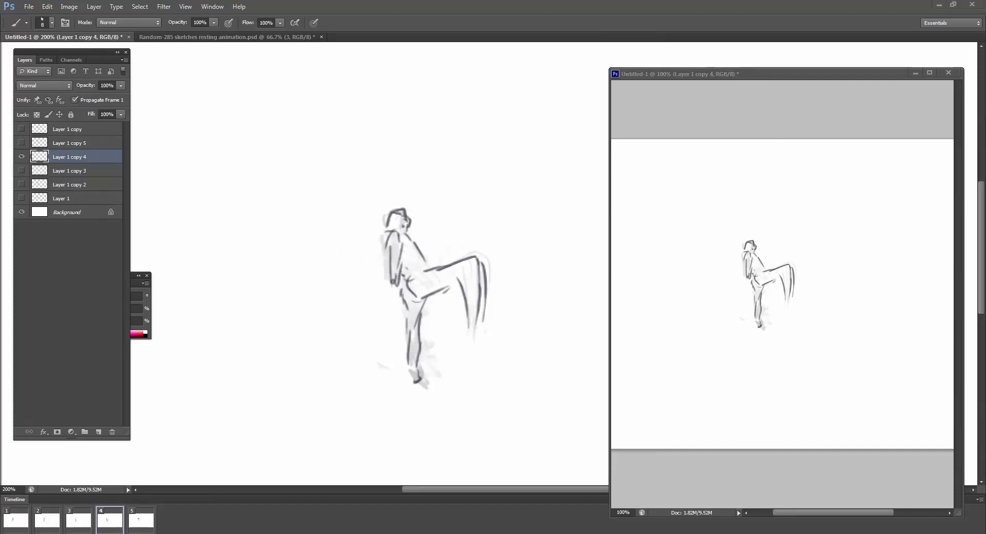
Switch to the YouTube browser window, skip the video ad and return to the Photoshop drawing
{"action": "key", "text": "alt+Tab"}
{"action": "left_click_drag", "start_coordinate": [403, 199], "coordinate": [451, 177]}
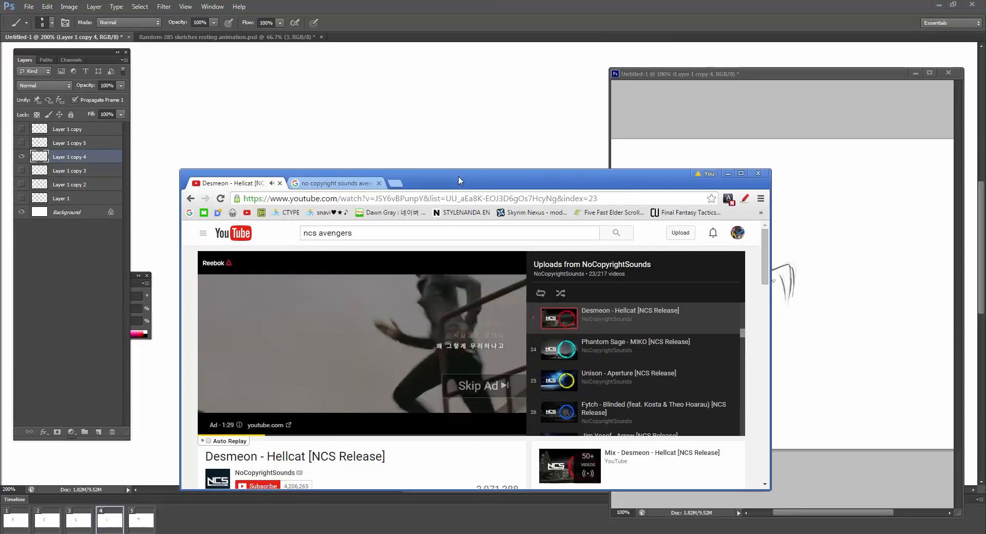
{"action": "left_click", "coordinate": [487, 390]}
{"action": "key", "text": "alt+Tab"}
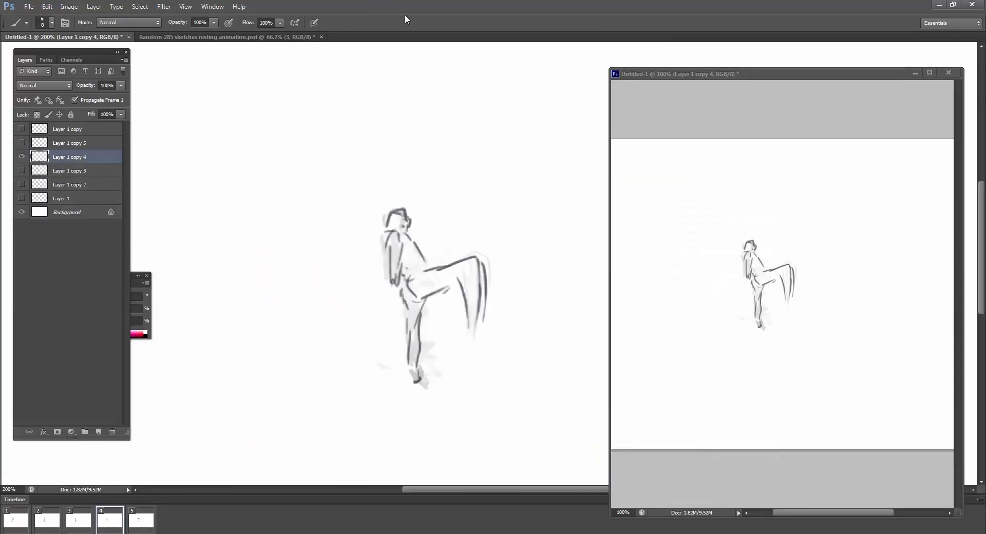
Flip back and forth through the five frames to compare the redrawn poses with the remaining rough ones
{"action": "left_click", "coordinate": [141, 528]}
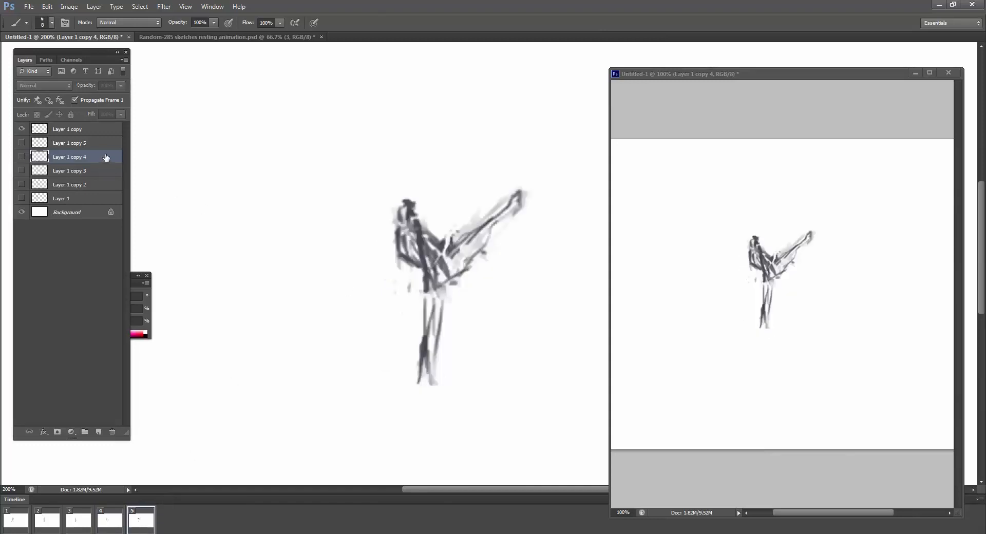
{"action": "left_click", "coordinate": [98, 131]}
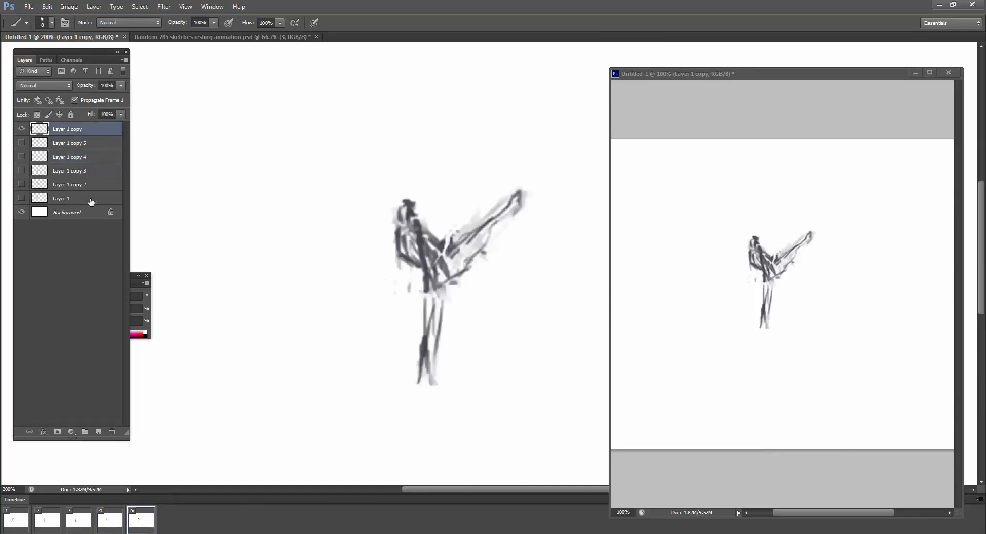
{"action": "left_click", "coordinate": [13, 523]}
{"action": "left_click", "coordinate": [145, 519]}
{"action": "left_click", "coordinate": [18, 525]}
{"action": "left_click", "coordinate": [47, 529]}
{"action": "left_click", "coordinate": [76, 529]}
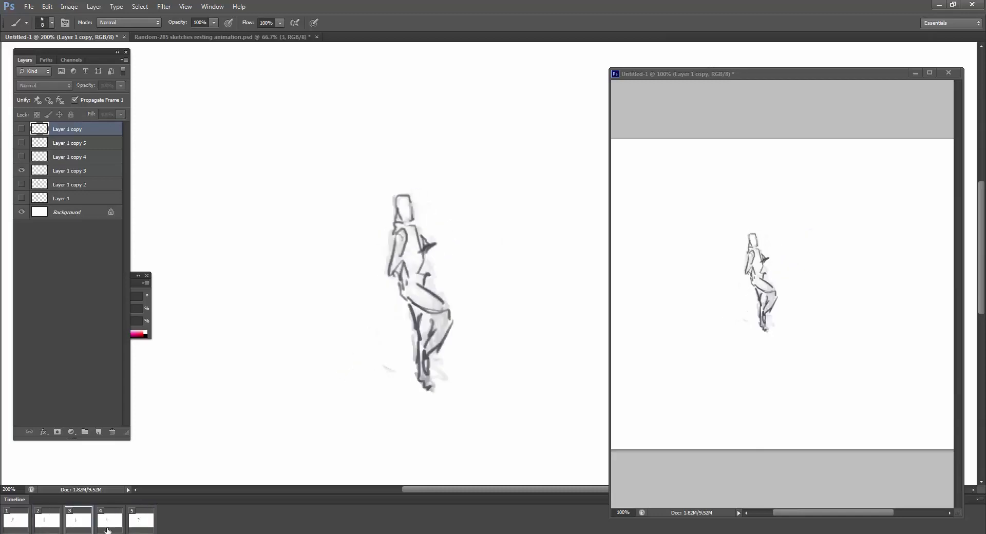
{"action": "left_click", "coordinate": [107, 530]}
{"action": "left_click", "coordinate": [44, 528]}
Fade the frame 1 sketch on Layer 1 and redraw its head, torso, arms and rear leg with the brush
{"action": "left_click", "coordinate": [17, 529]}
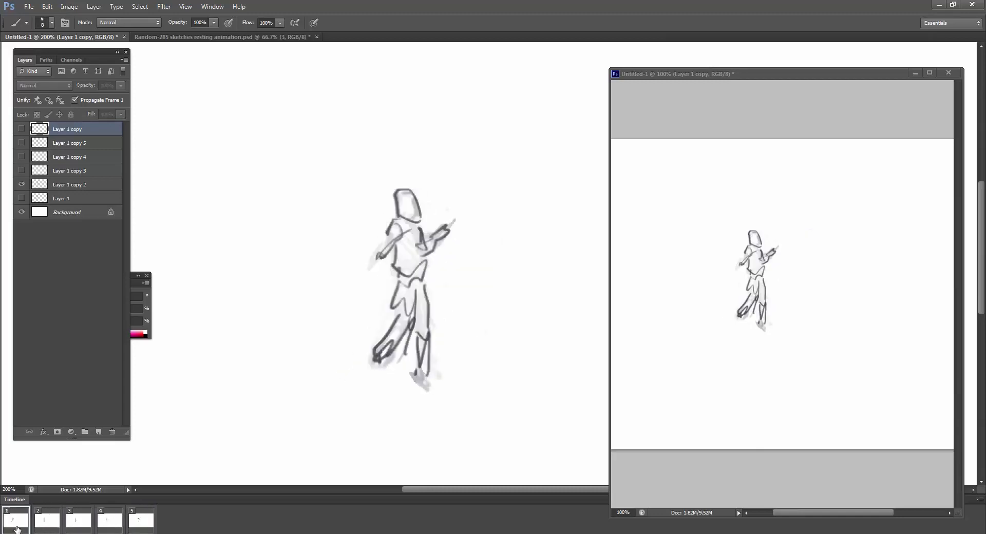
{"action": "left_click", "coordinate": [85, 199]}
{"action": "key", "text": "e"}
{"action": "key", "text": "b"}
{"action": "mouse_move", "coordinate": [396, 226]}
{"action": "left_mouse_down"}
{"action": "mouse_move", "coordinate": [410, 202]}
{"action": "mouse_move", "coordinate": [424, 203]}
{"action": "mouse_move", "coordinate": [420, 227]}
{"action": "mouse_move", "coordinate": [431, 241]}
{"action": "mouse_move", "coordinate": [452, 225]}
{"action": "mouse_move", "coordinate": [429, 245]}
{"action": "mouse_move", "coordinate": [406, 225]}
{"action": "mouse_move", "coordinate": [389, 254]}
{"action": "mouse_move", "coordinate": [405, 245]}
{"action": "mouse_move", "coordinate": [376, 264]}
{"action": "mouse_move", "coordinate": [407, 259]}
{"action": "mouse_move", "coordinate": [401, 252]}
{"action": "mouse_move", "coordinate": [392, 280]}
{"action": "left_mouse_up"}
{"action": "mouse_move", "coordinate": [431, 243]}
{"action": "left_mouse_down"}
{"action": "mouse_move", "coordinate": [423, 278]}
{"action": "mouse_move", "coordinate": [411, 279]}
{"action": "mouse_move", "coordinate": [427, 239]}
{"action": "mouse_move", "coordinate": [425, 285]}
{"action": "mouse_move", "coordinate": [415, 296]}
{"action": "mouse_move", "coordinate": [399, 282]}
{"action": "mouse_move", "coordinate": [414, 302]}
{"action": "mouse_move", "coordinate": [396, 332]}
{"action": "mouse_move", "coordinate": [402, 287]}
{"action": "mouse_move", "coordinate": [407, 318]}
{"action": "mouse_move", "coordinate": [379, 347]}
{"action": "left_mouse_up"}
{"action": "left_click_drag", "start_coordinate": [385, 323], "coordinate": [357, 363]}
{"action": "left_click_drag", "start_coordinate": [358, 368], "coordinate": [368, 371]}
{"action": "left_click_drag", "start_coordinate": [380, 355], "coordinate": [372, 369]}
{"action": "left_click_drag", "start_coordinate": [412, 296], "coordinate": [412, 310]}
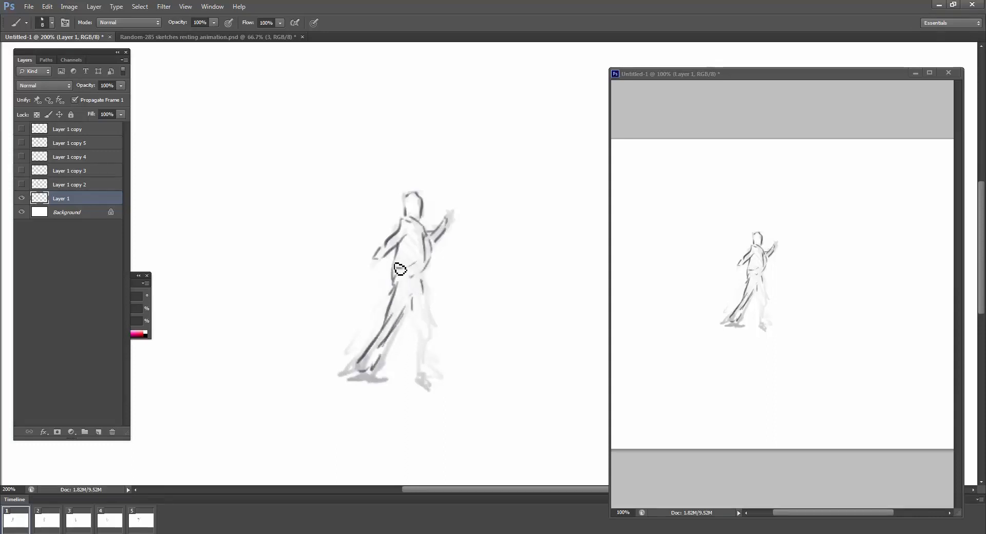
Outline the waist, front leg, feet and lowered hand of the frame 1 figure with the brush
{"action": "mouse_move", "coordinate": [400, 266]}
{"action": "left_mouse_down"}
{"action": "mouse_move", "coordinate": [398, 247]}
{"action": "mouse_move", "coordinate": [424, 271]}
{"action": "left_mouse_up"}
{"action": "mouse_move", "coordinate": [425, 277]}
{"action": "left_mouse_down"}
{"action": "mouse_move", "coordinate": [428, 336]}
{"action": "mouse_move", "coordinate": [421, 332]}
{"action": "left_mouse_up"}
{"action": "mouse_move", "coordinate": [428, 336]}
{"action": "left_mouse_down"}
{"action": "mouse_move", "coordinate": [418, 367]}
{"action": "mouse_move", "coordinate": [428, 369]}
{"action": "mouse_move", "coordinate": [426, 379]}
{"action": "left_mouse_up"}
{"action": "left_click_drag", "start_coordinate": [430, 376], "coordinate": [360, 373]}
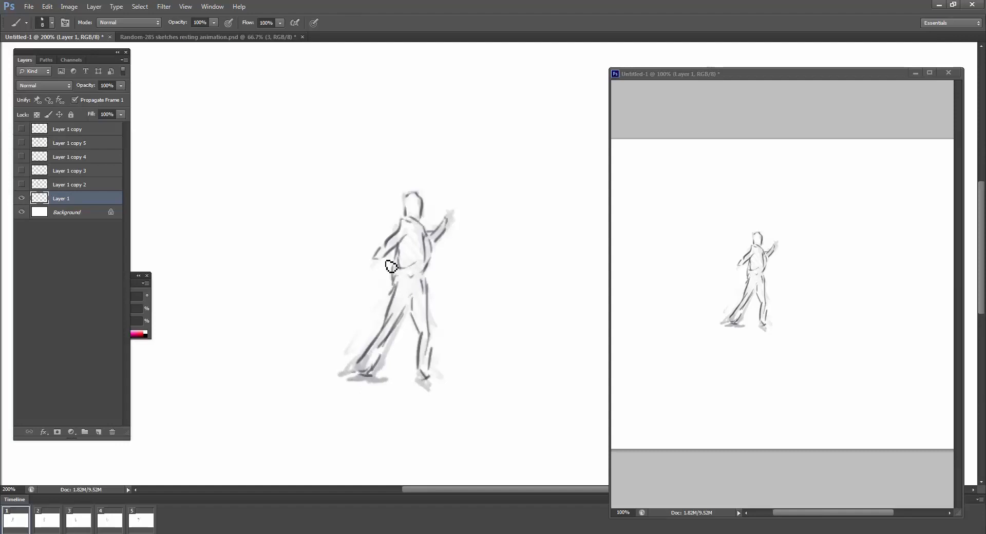
{"action": "left_click_drag", "start_coordinate": [378, 260], "coordinate": [369, 277]}
Fade the frame 5 kick sketch on Layer 1 copy to a faint guide with the size 500 eraser
{"action": "left_click", "coordinate": [141, 520]}
{"action": "key", "text": "e"}
{"action": "left_click", "coordinate": [110, 128]}
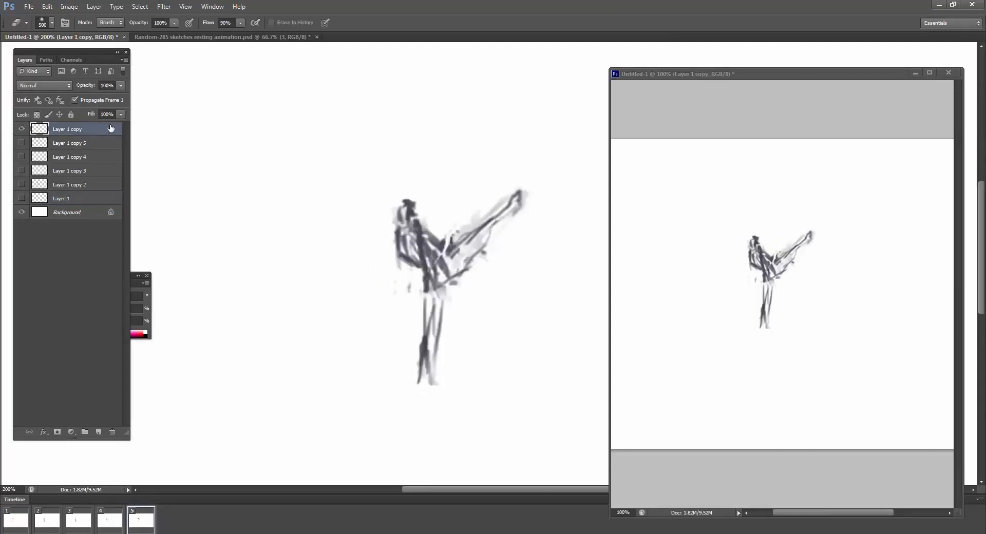
{"action": "left_click", "coordinate": [446, 268]}
Redraw the frame 5 figure over the guide with the brush, outlining the upper body, extended kicking leg and standing leg
{"action": "key", "text": "b"}
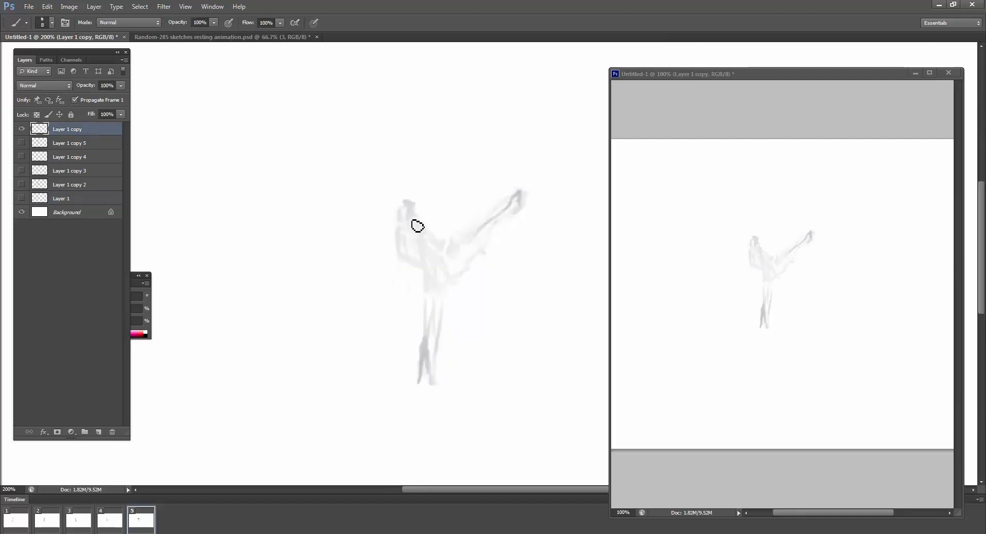
{"action": "mouse_move", "coordinate": [418, 226]}
{"action": "left_mouse_down"}
{"action": "mouse_move", "coordinate": [408, 262]}
{"action": "mouse_move", "coordinate": [438, 255]}
{"action": "mouse_move", "coordinate": [423, 246]}
{"action": "mouse_move", "coordinate": [429, 289]}
{"action": "mouse_move", "coordinate": [431, 251]}
{"action": "mouse_move", "coordinate": [450, 257]}
{"action": "mouse_move", "coordinate": [509, 200]}
{"action": "mouse_move", "coordinate": [518, 222]}
{"action": "mouse_move", "coordinate": [463, 275]}
{"action": "mouse_move", "coordinate": [456, 257]}
{"action": "mouse_move", "coordinate": [445, 285]}
{"action": "mouse_move", "coordinate": [435, 286]}
{"action": "mouse_move", "coordinate": [457, 282]}
{"action": "mouse_move", "coordinate": [438, 291]}
{"action": "mouse_move", "coordinate": [417, 267]}
{"action": "mouse_move", "coordinate": [424, 298]}
{"action": "mouse_move", "coordinate": [443, 299]}
{"action": "mouse_move", "coordinate": [426, 287]}
{"action": "mouse_move", "coordinate": [422, 328]}
{"action": "left_mouse_up"}
{"action": "mouse_move", "coordinate": [444, 285]}
{"action": "left_mouse_down"}
{"action": "mouse_move", "coordinate": [424, 377]}
{"action": "mouse_move", "coordinate": [432, 373]}
{"action": "left_mouse_up"}
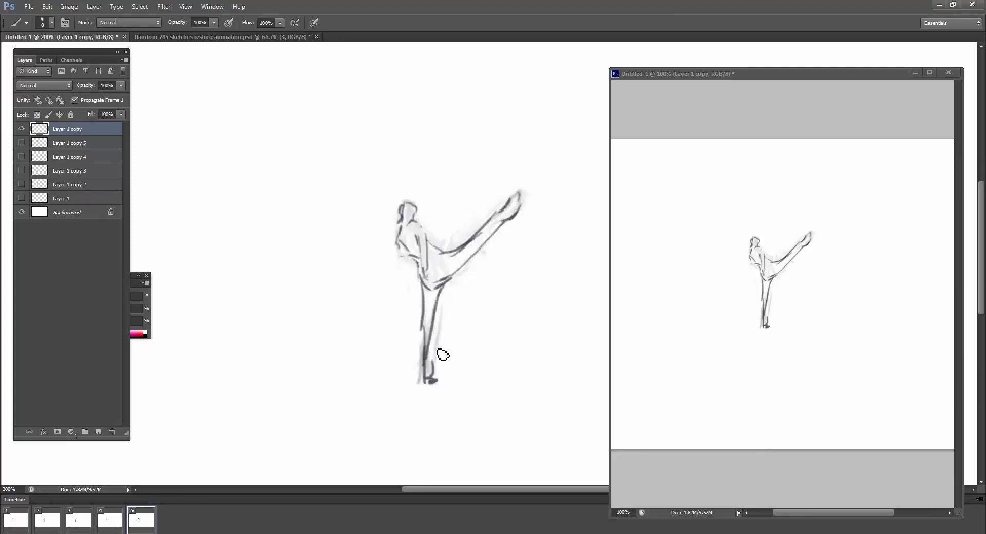
{"action": "left_click_drag", "start_coordinate": [431, 371], "coordinate": [435, 381]}
Zoom the canvas out to 100% and play the animation to review the redrawn kick
{"action": "key", "text": "z"}
{"action": "left_click", "coordinate": [223, 310], "text": "alt"}
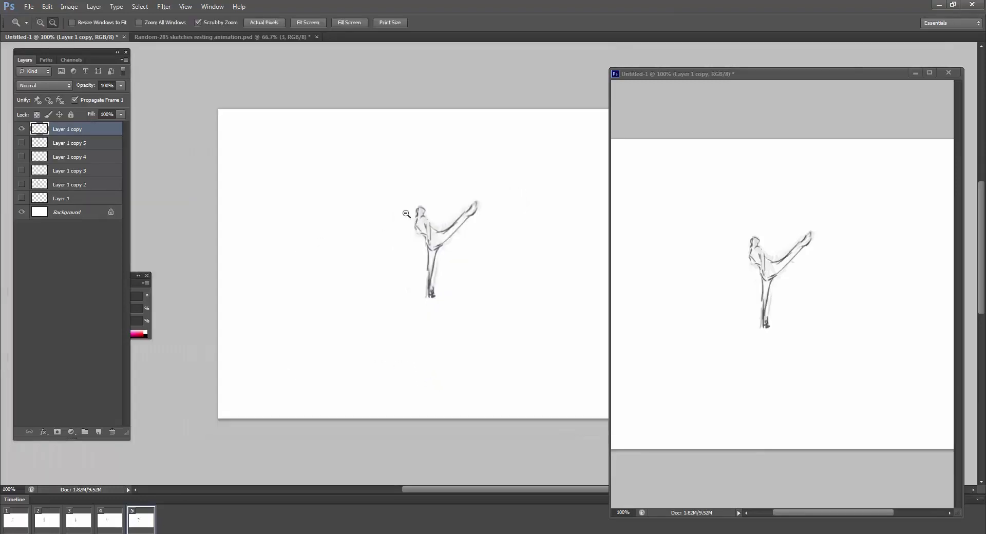
{"action": "key", "text": "space"}
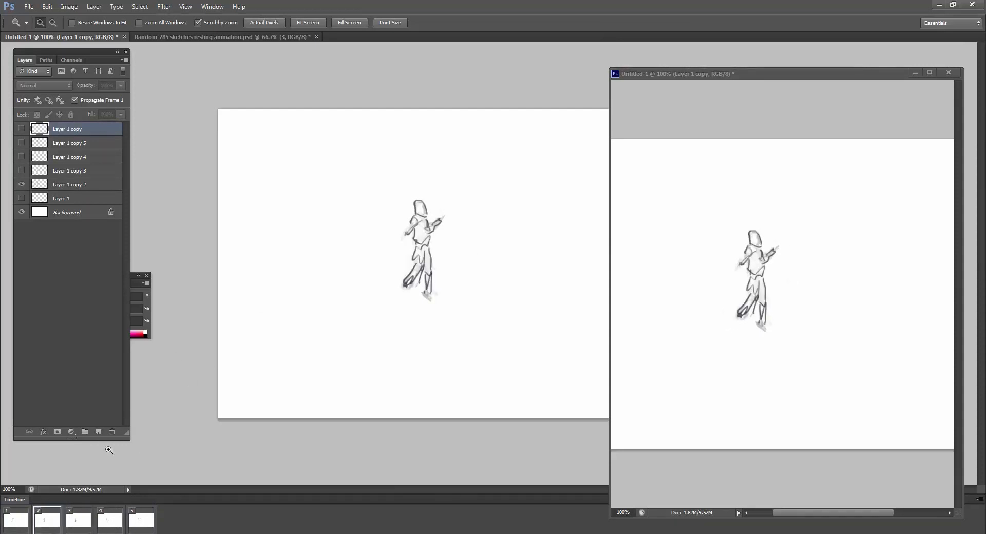
Rework the head of the frame 2 figure on Layer 1 copy 2 with the eraser and brush
{"action": "left_click", "coordinate": [97, 185]}
{"action": "key", "text": "e"}
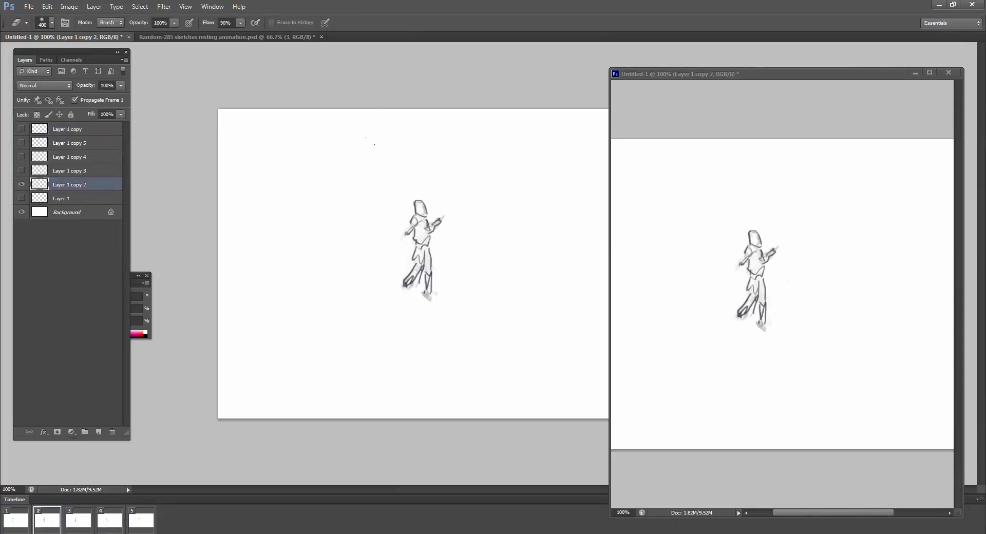
{"action": "key", "text": "b"}
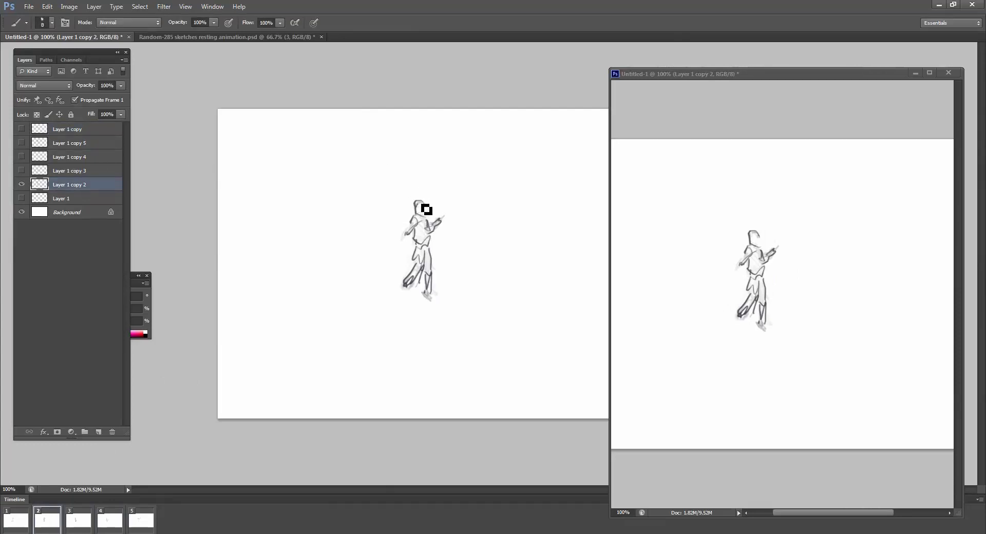
{"action": "left_click_drag", "start_coordinate": [418, 211], "coordinate": [428, 209]}
{"action": "key", "text": "e"}
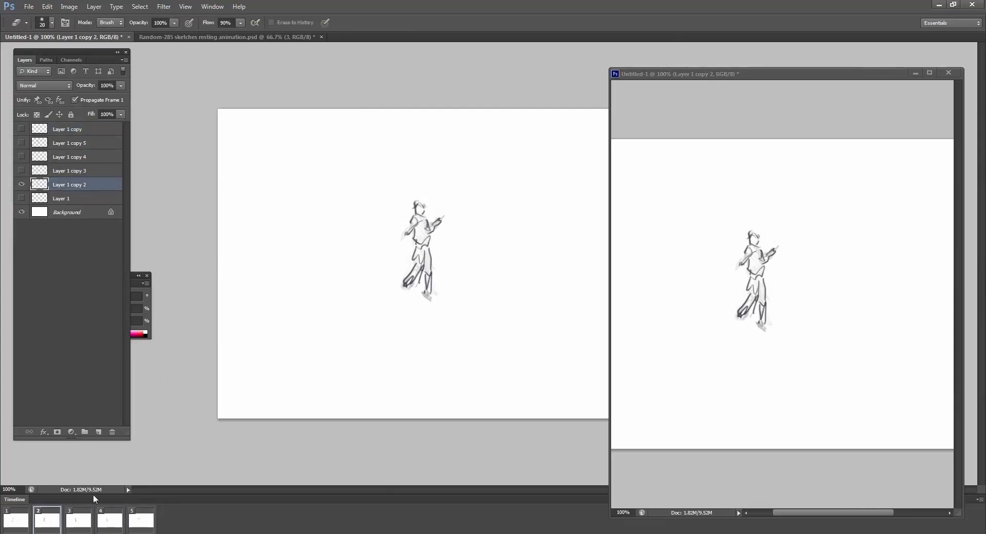
Step through frames 1 to 5 twice to check how the poses flow into one another
{"action": "left_click", "coordinate": [79, 531]}
{"action": "left_click", "coordinate": [19, 525]}
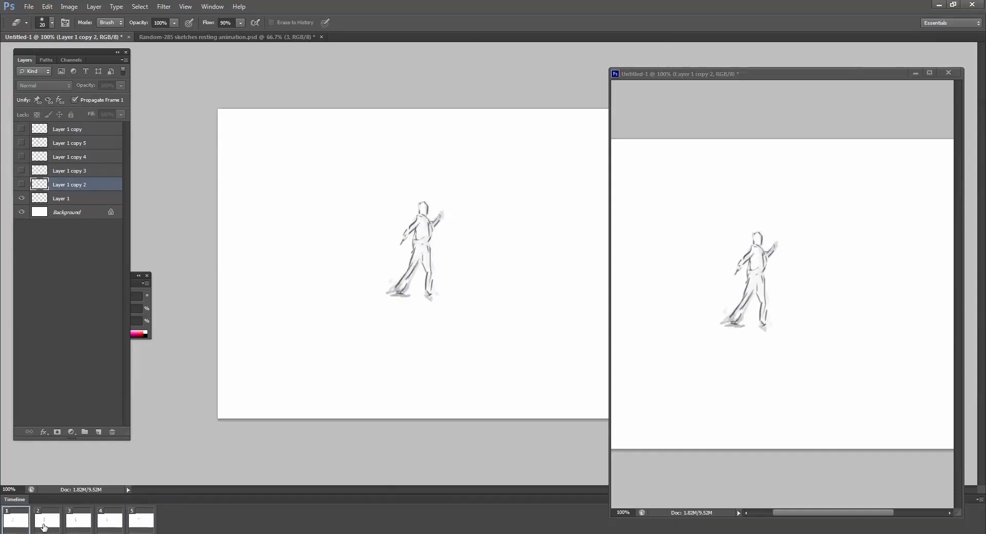
{"action": "left_click", "coordinate": [46, 525]}
{"action": "left_click", "coordinate": [81, 523]}
{"action": "left_click", "coordinate": [111, 521]}
{"action": "left_click", "coordinate": [129, 521]}
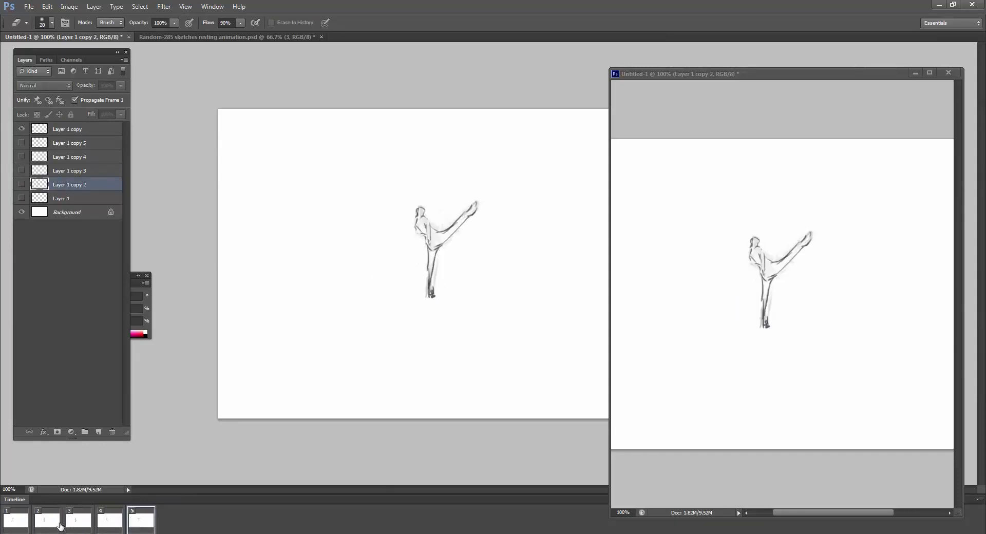
{"action": "left_click", "coordinate": [25, 527]}
{"action": "left_click", "coordinate": [51, 523]}
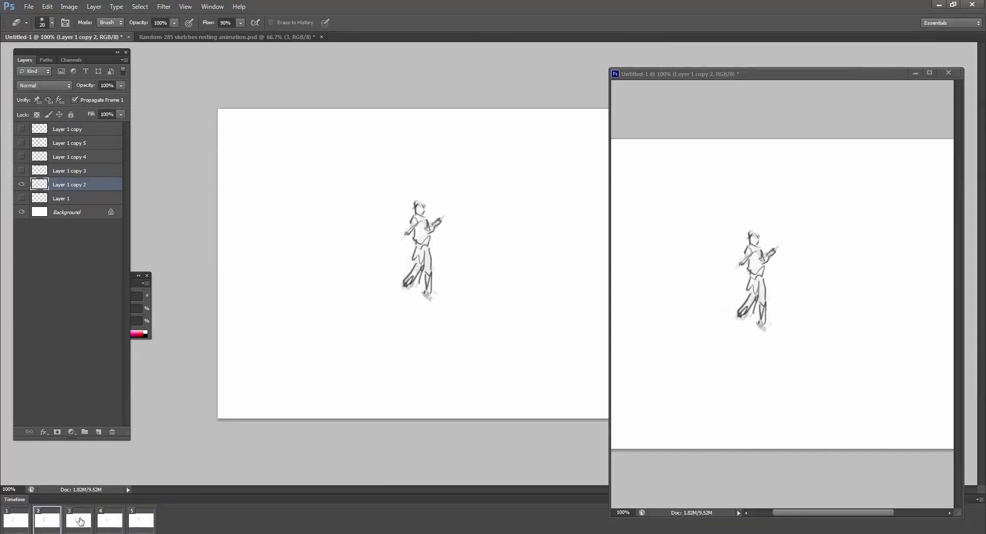
{"action": "left_click", "coordinate": [79, 521]}
{"action": "left_click", "coordinate": [110, 520]}
{"action": "left_click", "coordinate": [137, 524]}
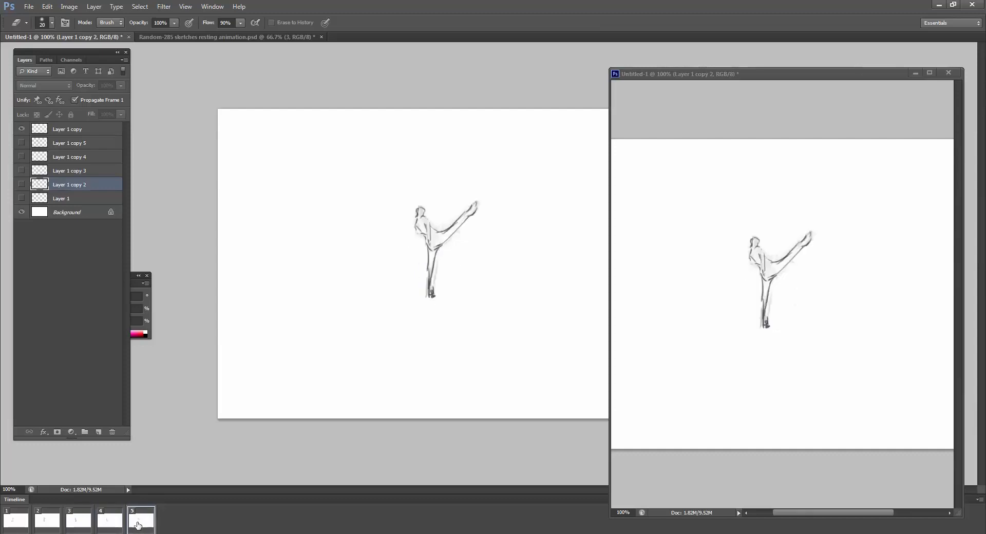
{"action": "left_click", "coordinate": [104, 343]}
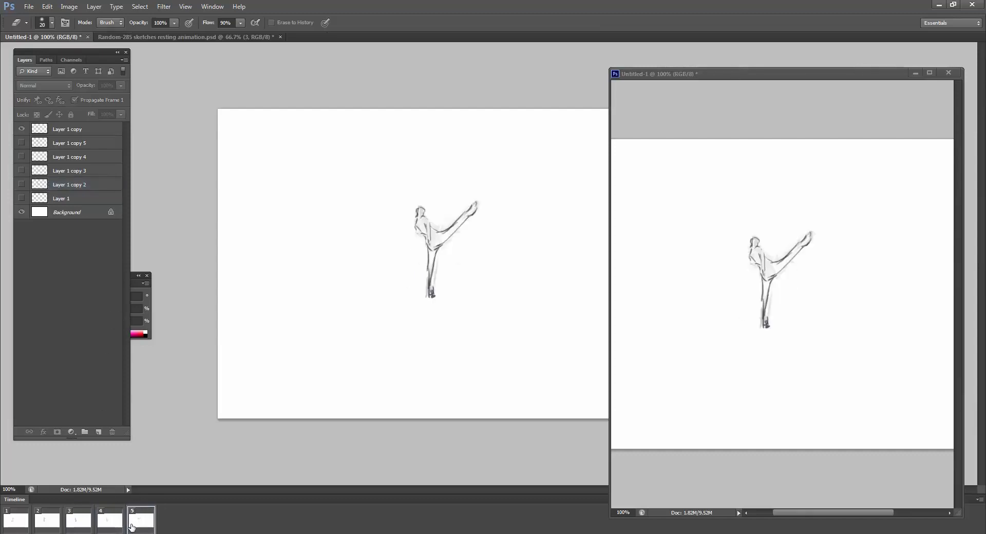
Move the frame 5 kick figure on Layer 1 copy slightly left to line its standing foot up with frame 4
{"action": "left_click", "coordinate": [93, 131]}
{"action": "key", "text": "v"}
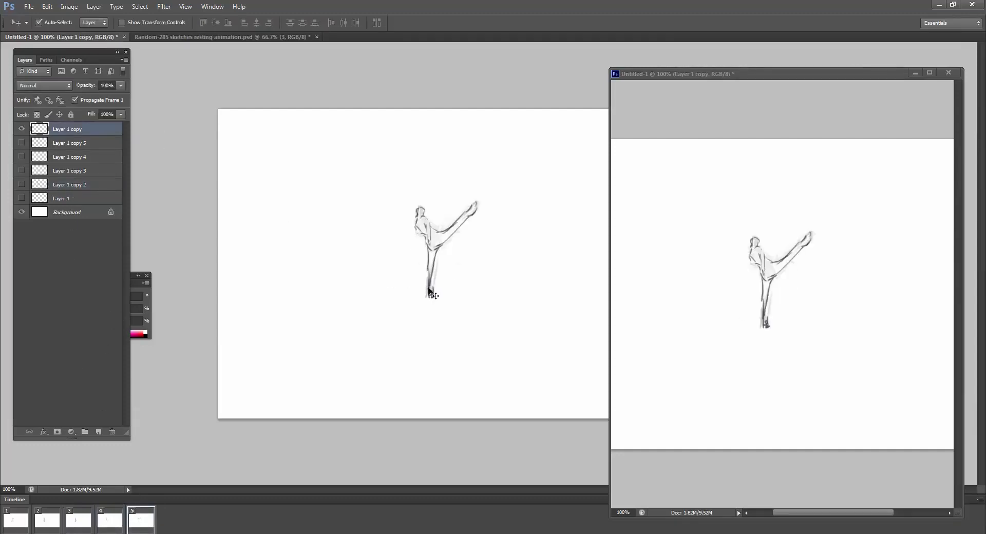
{"action": "left_click_drag", "start_coordinate": [432, 294], "coordinate": [431, 294]}
{"action": "left_click", "coordinate": [113, 521]}
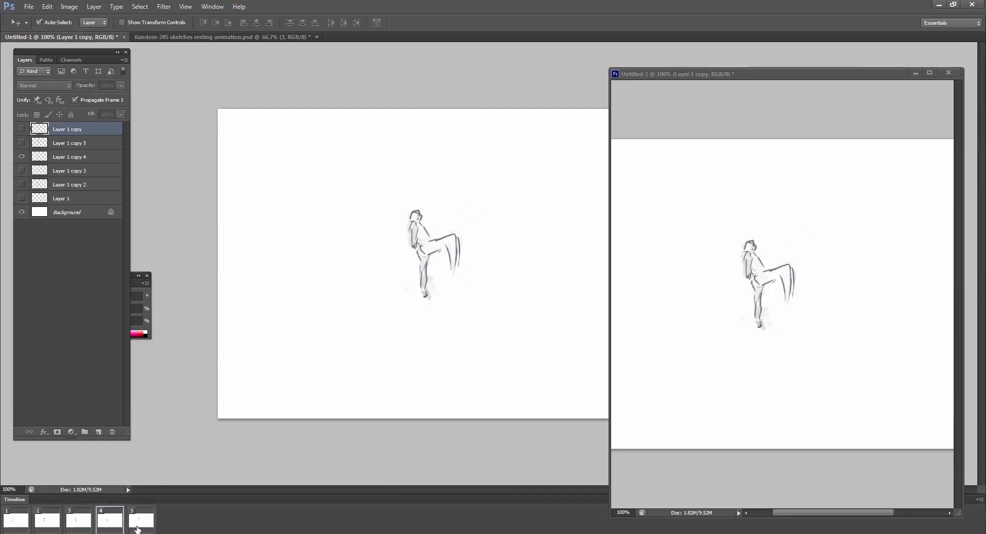
{"action": "left_click", "coordinate": [136, 528]}
{"action": "left_click", "coordinate": [118, 524]}
{"action": "left_click", "coordinate": [138, 521]}
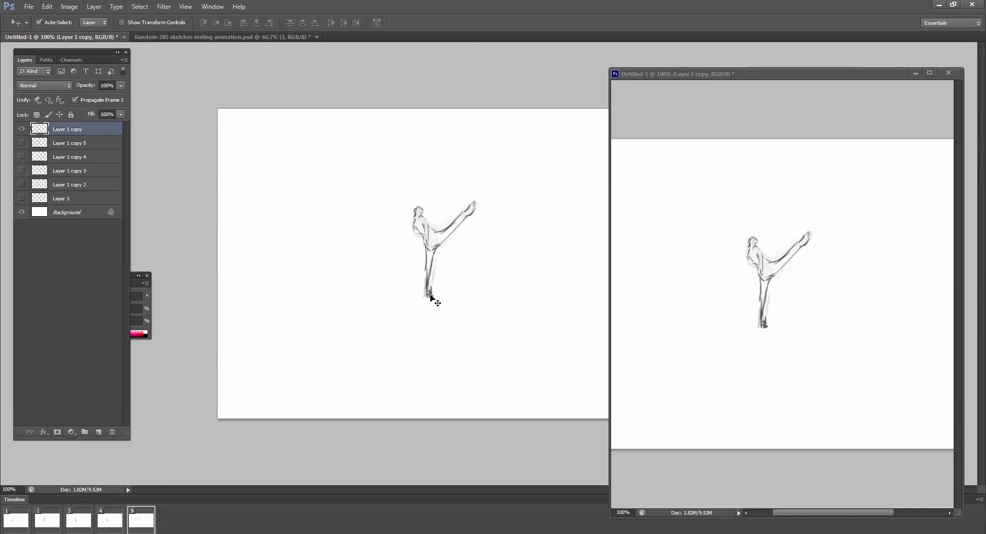
{"action": "left_click_drag", "start_coordinate": [431, 297], "coordinate": [428, 296]}
{"action": "left_click", "coordinate": [105, 524]}
{"action": "left_click", "coordinate": [134, 523]}
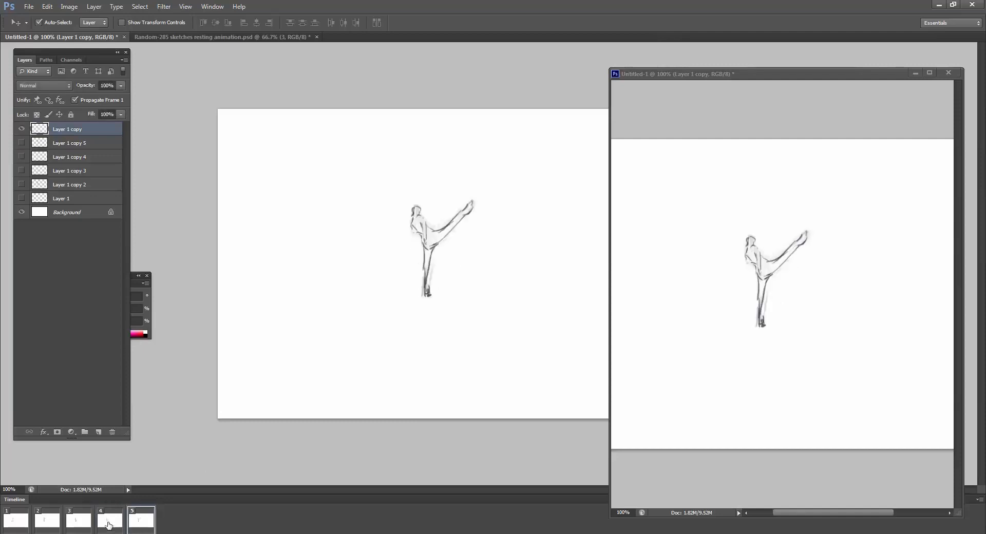
Rotate the head and torso of the frame 5 figure about 3.5 degrees counter-clockwise and compare the pose with frame 4
{"action": "left_click", "coordinate": [109, 524]}
{"action": "left_click", "coordinate": [133, 522]}
{"action": "left_click", "coordinate": [108, 529]}
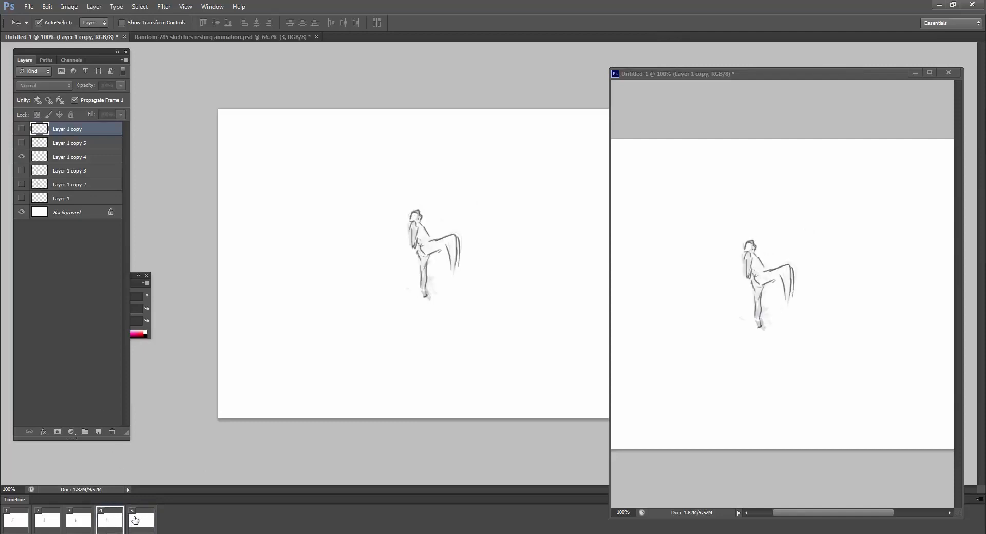
{"action": "left_click", "coordinate": [134, 522]}
{"action": "key", "text": "l"}
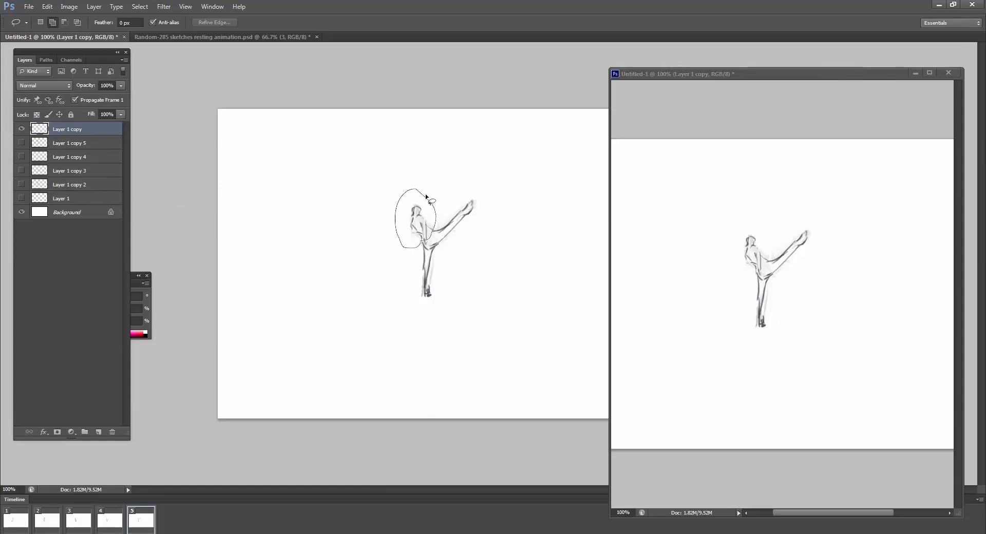
{"action": "key", "text": "ctrl+t"}
{"action": "left_click_drag", "start_coordinate": [441, 172], "coordinate": [444, 202]}
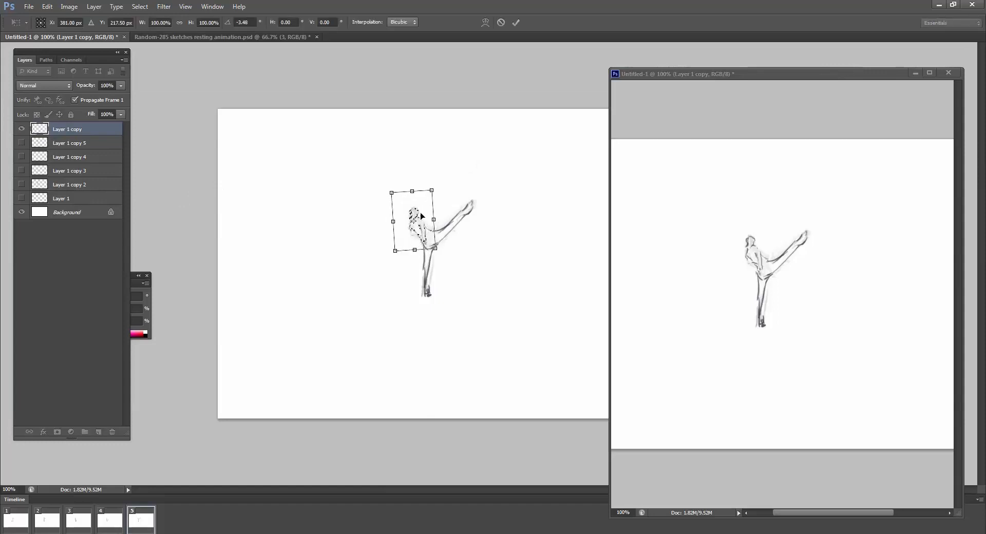
{"action": "key", "text": "Return"}
{"action": "left_click", "coordinate": [114, 524]}
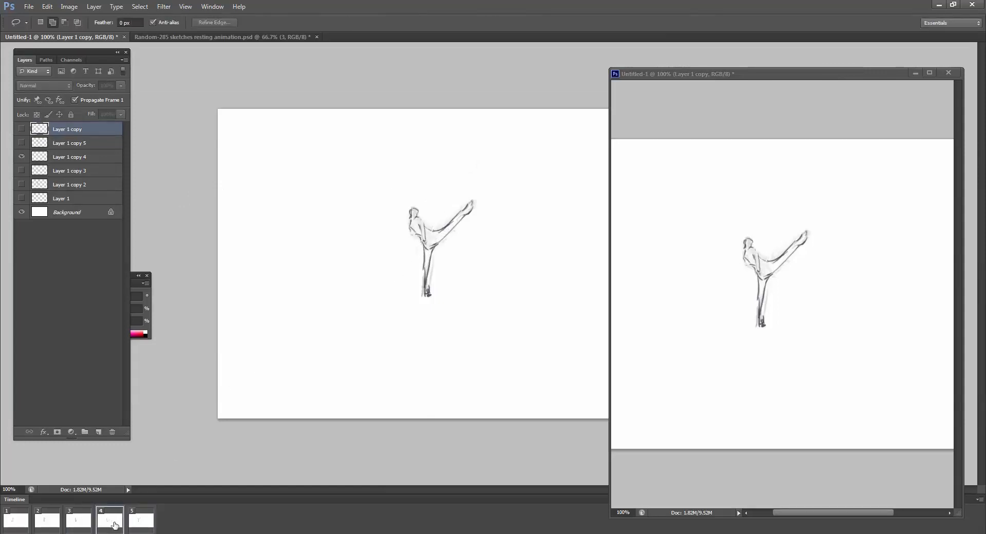
{"action": "left_click", "coordinate": [131, 514]}
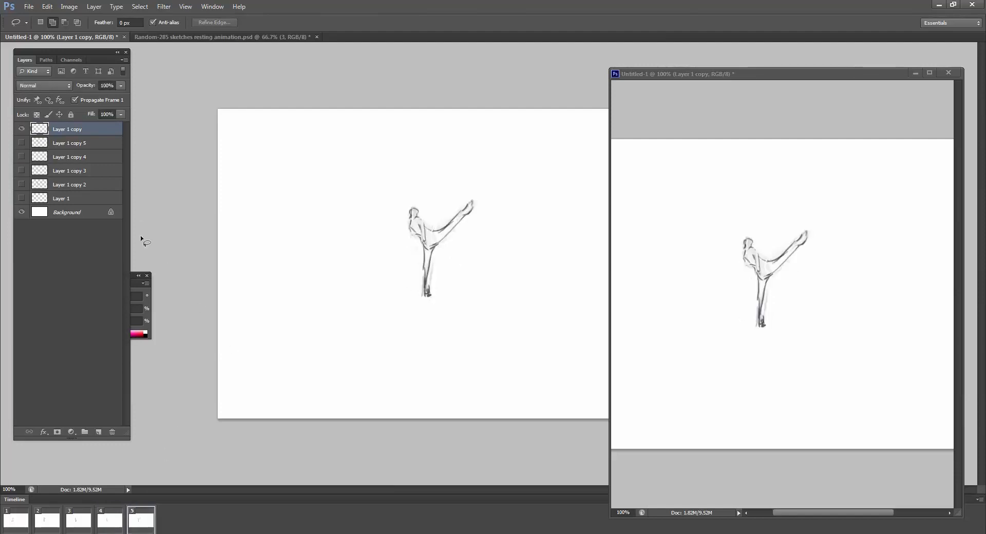
Redraw the raised kicking leg and foot on Layer 1 copy with the brush and eraser, checking frame 5 against frame 4
{"action": "key", "text": "b"}
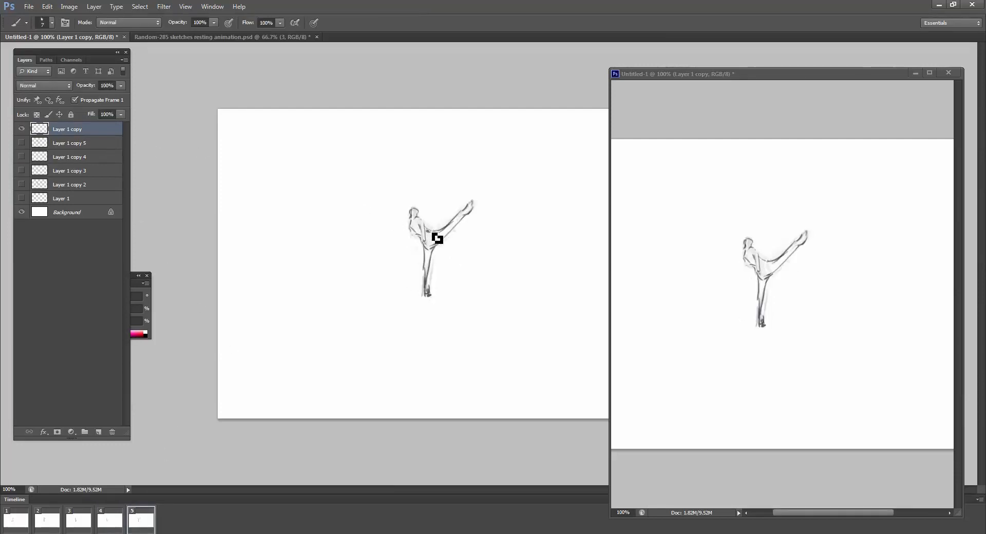
{"action": "left_click_drag", "start_coordinate": [437, 238], "coordinate": [474, 211]}
{"action": "key", "text": "e"}
{"action": "key", "text": "b"}
{"action": "left_click", "coordinate": [111, 523]}
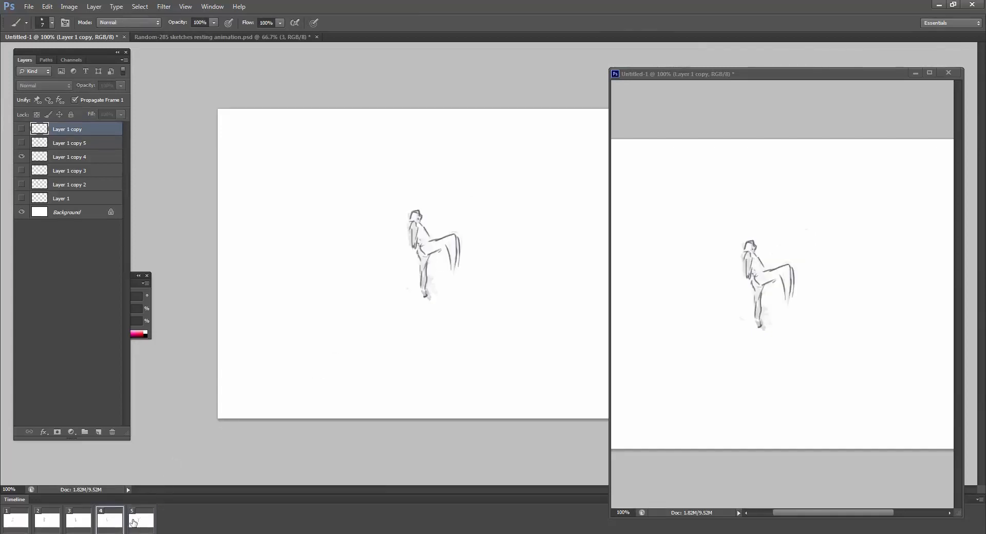
{"action": "left_click", "coordinate": [138, 522]}
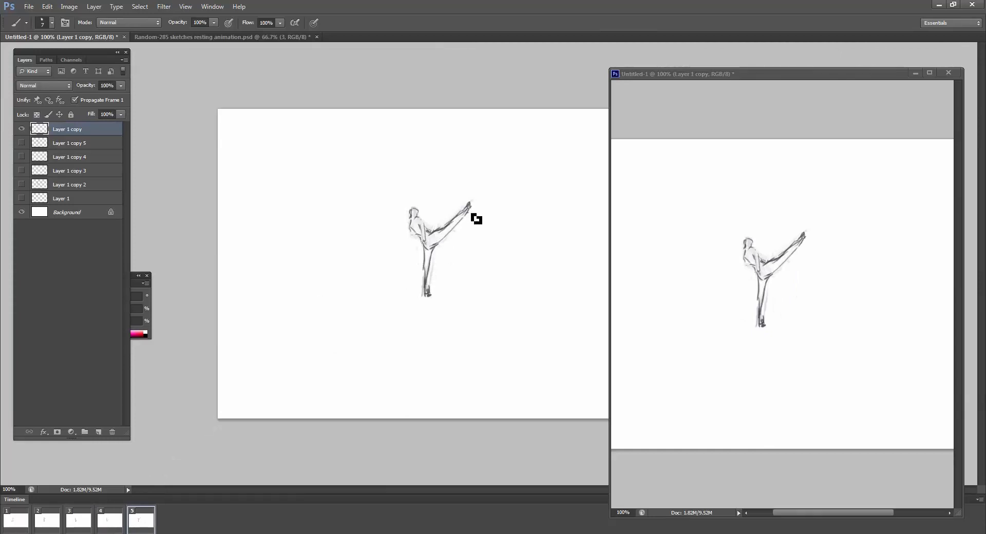
Play the animation from frame 1 to review the corrected kick
{"action": "left_click", "coordinate": [24, 524]}
{"action": "key", "text": "space"}
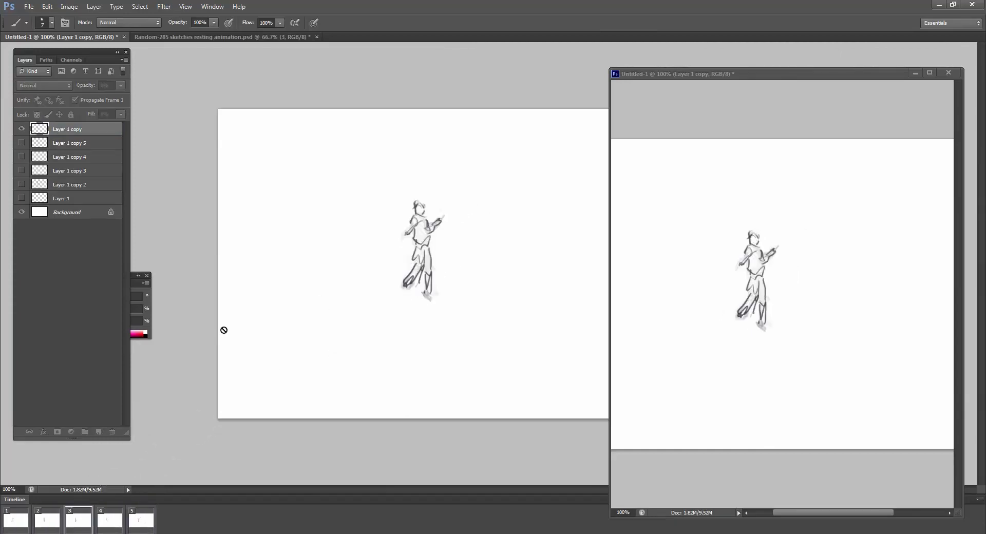
{"action": "key", "text": "space"}
Export the animation as a GIF to the Random folder with a file name based on Snap-Kick-a, and preview it in the browser
{"action": "left_click", "coordinate": [28, 6]}
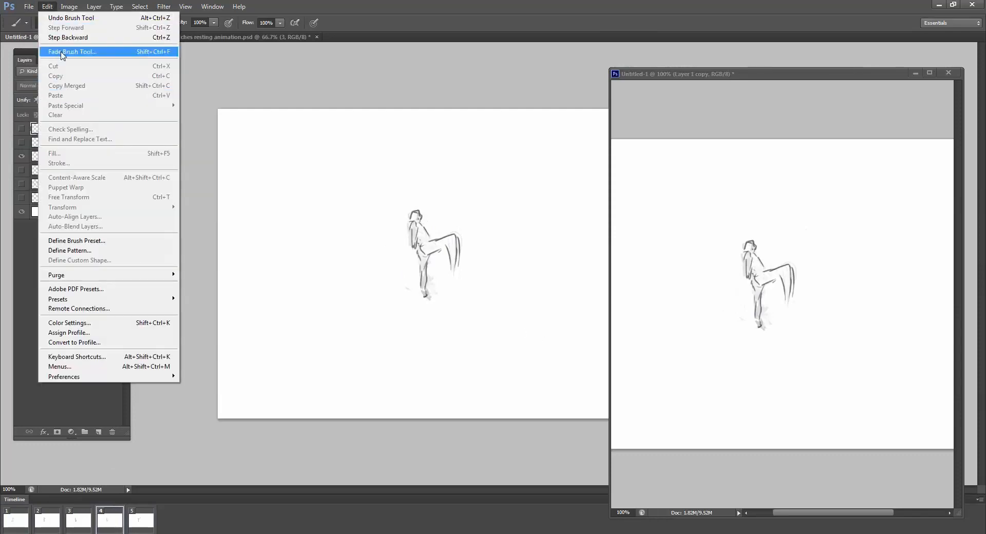
{"action": "left_click", "coordinate": [50, 149]}
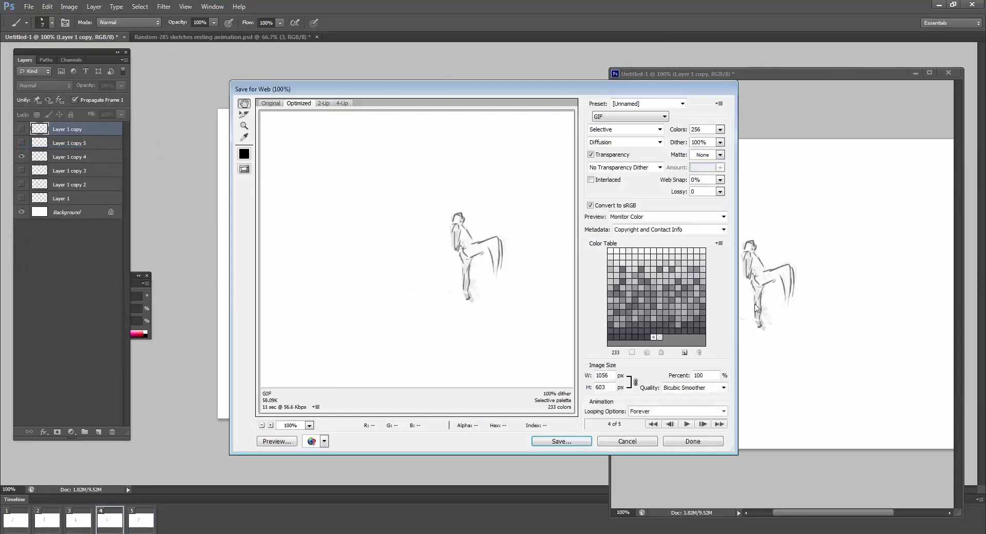
{"action": "left_click", "coordinate": [569, 441]}
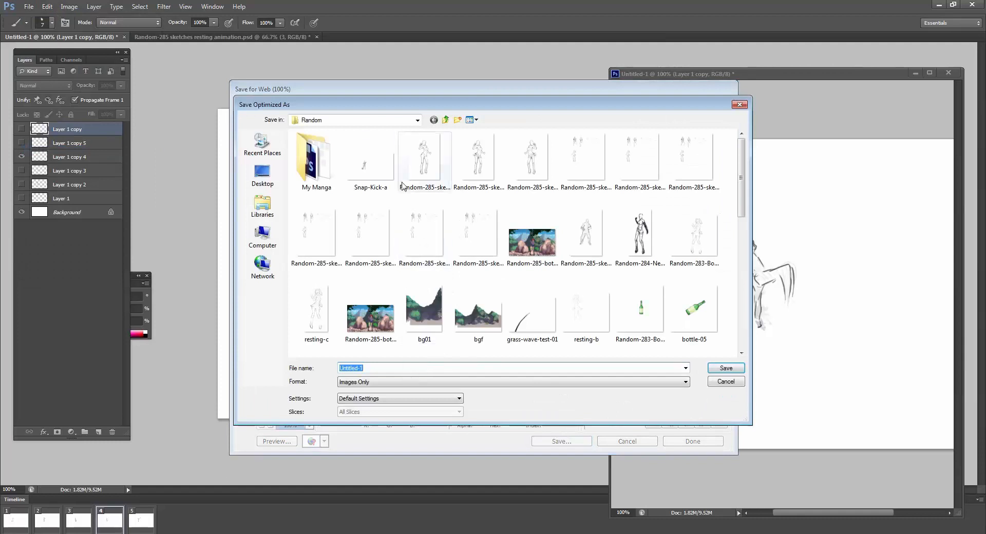
{"action": "left_click", "coordinate": [393, 183]}
{"action": "left_click", "coordinate": [371, 368]}
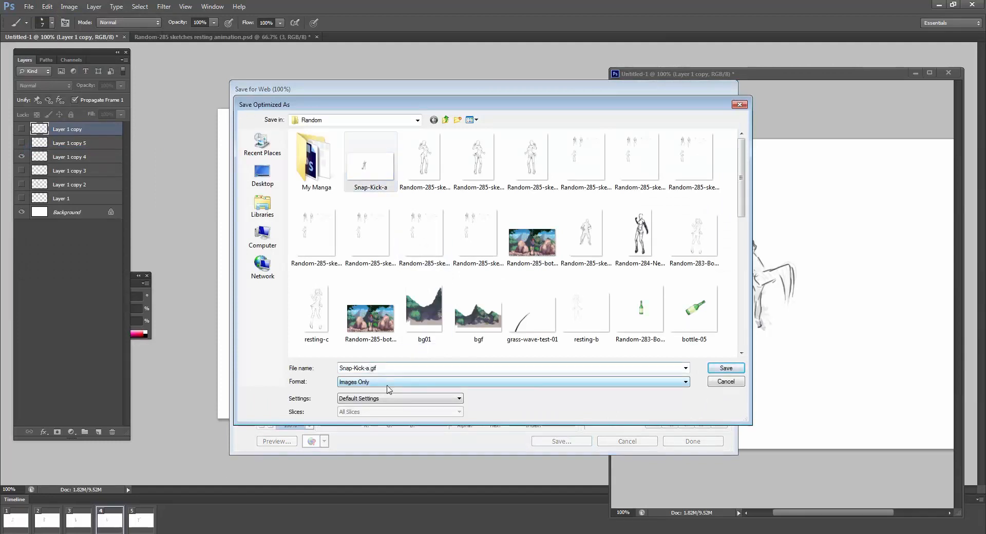
{"action": "type", "text": "\b"}
{"action": "key", "text": "Return"}
{"action": "key", "text": "Return"}
{"action": "key", "text": "Return"}
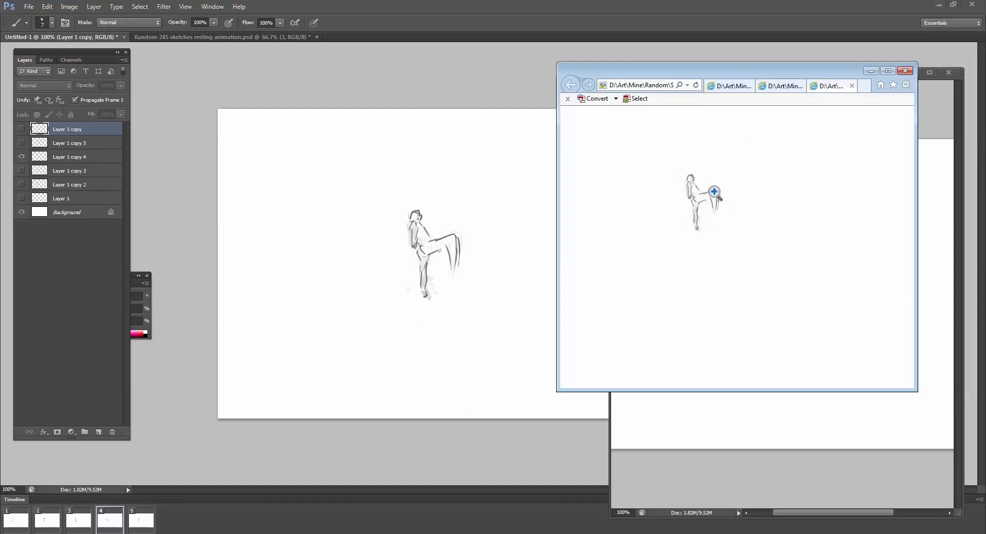
{"action": "left_click", "coordinate": [715, 17]}
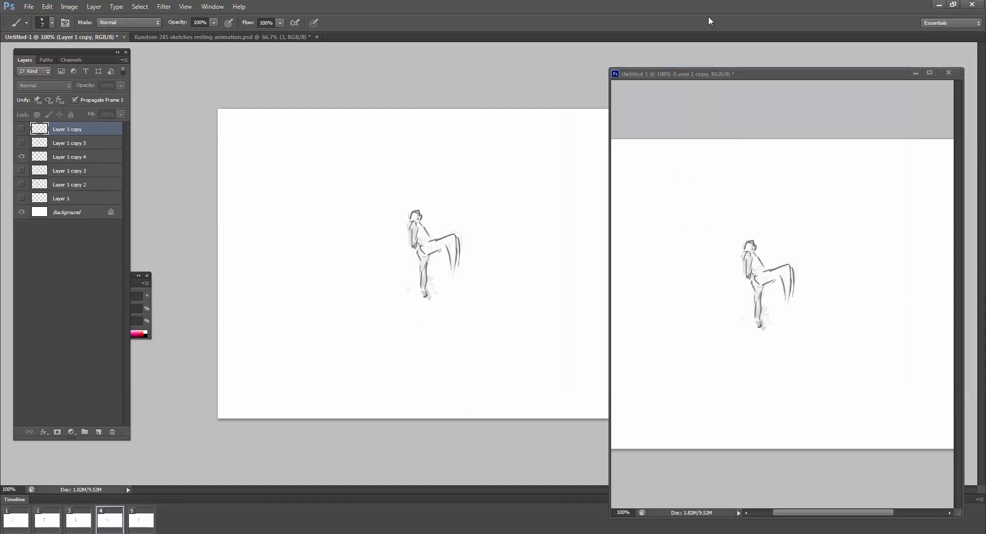
Deselect the layers and set the delay of frame 5 to 0.2 seconds
{"action": "left_click", "coordinate": [96, 260]}
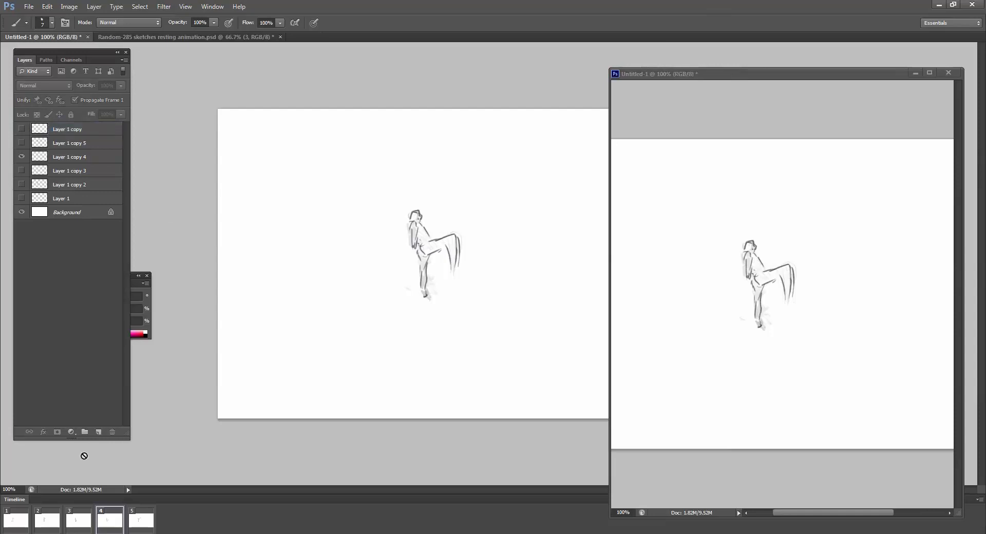
{"action": "left_click", "coordinate": [136, 513]}
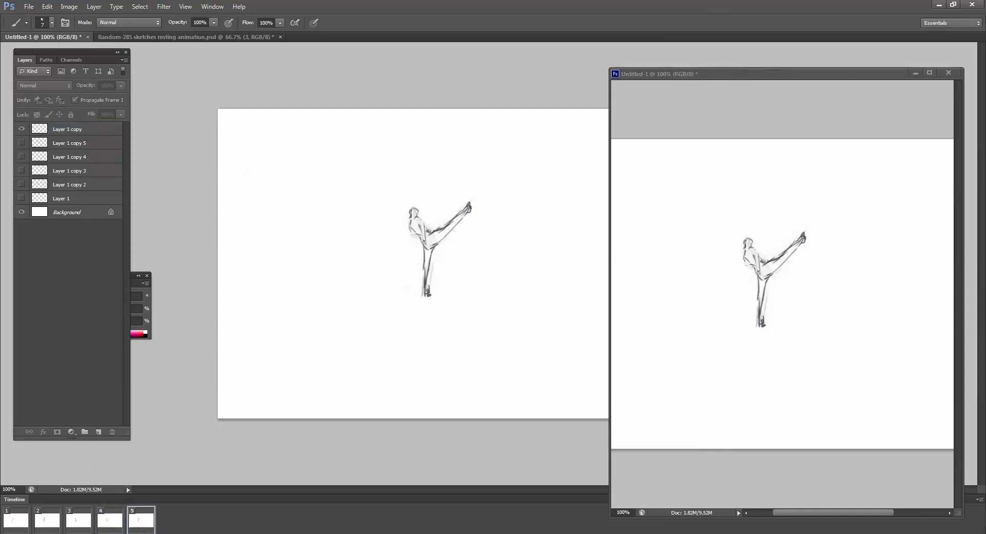
{"action": "left_click", "coordinate": [141, 531]}
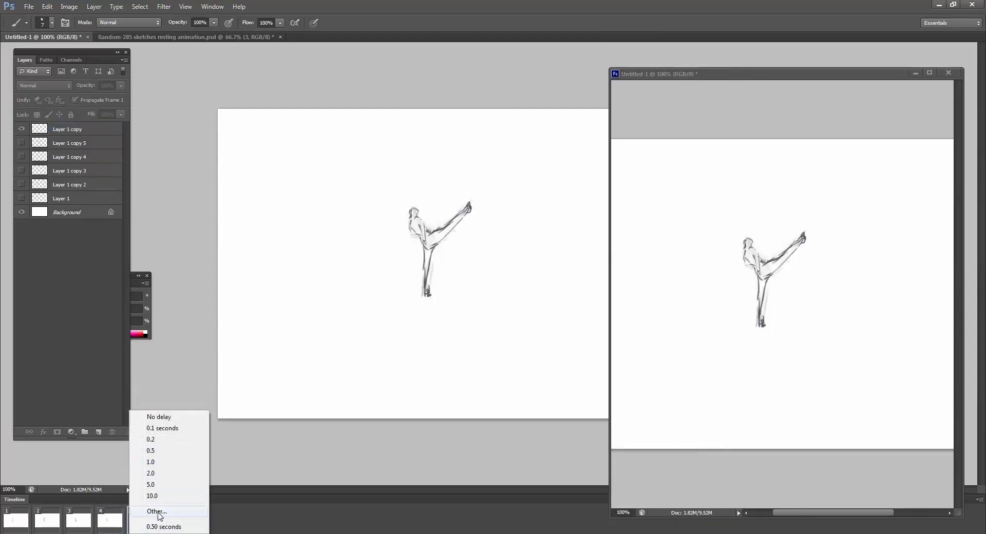
{"action": "left_click", "coordinate": [167, 439]}
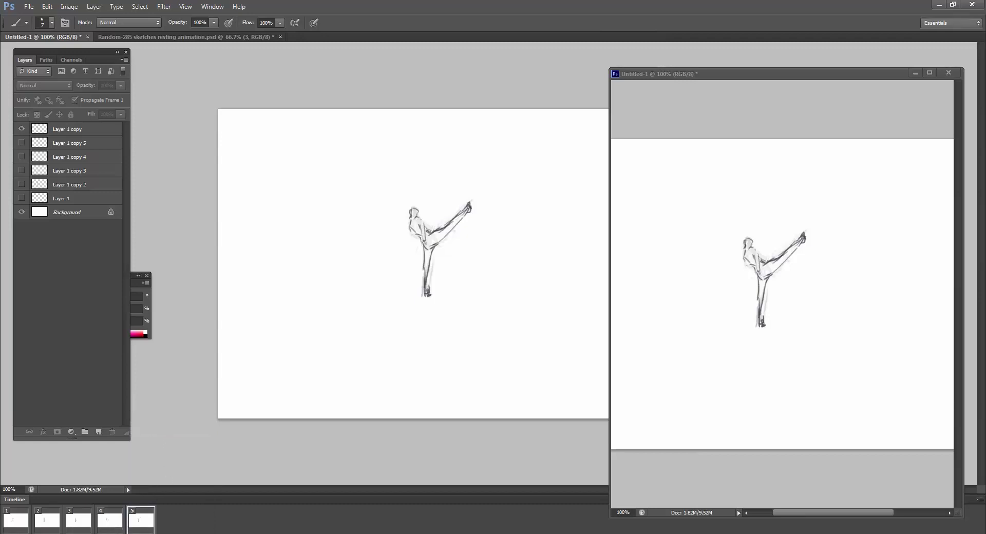
Add frame 6 showing only Layer 1 copy 5 and frame 7 showing only Layer 1 copy 4 over the background
{"action": "left_click", "coordinate": [113, 533]}
{"action": "left_click", "coordinate": [22, 143]}
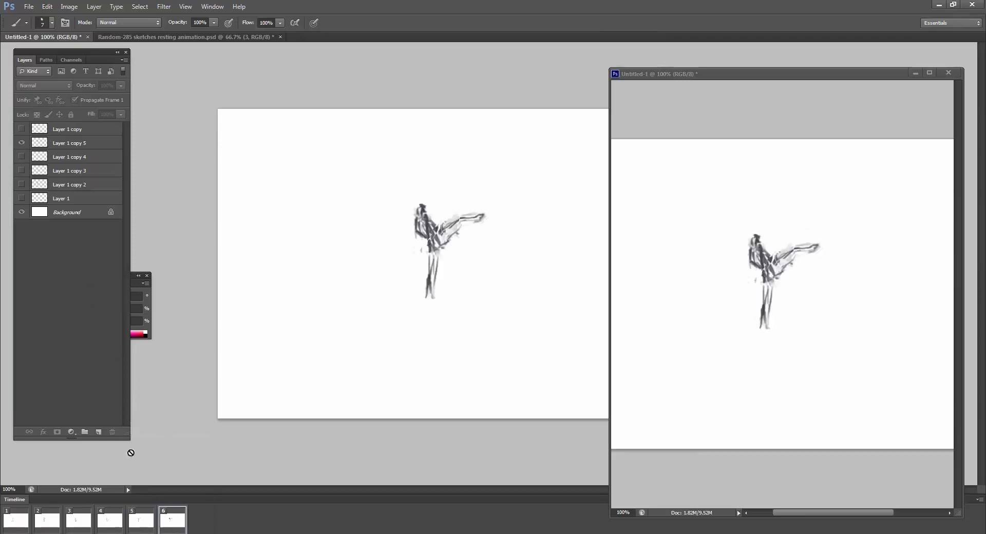
{"action": "left_click", "coordinate": [133, 531]}
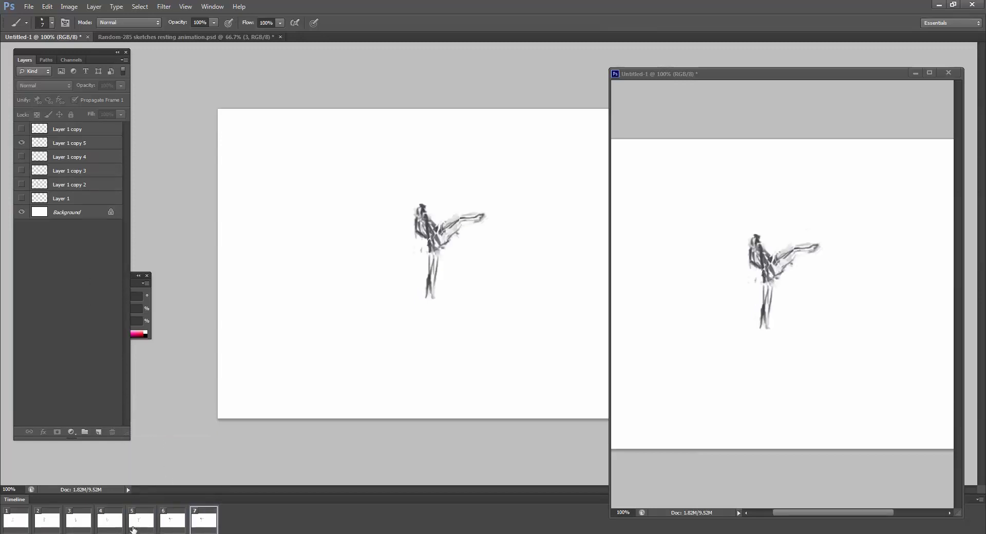
{"action": "left_click", "coordinate": [21, 143]}
{"action": "left_click", "coordinate": [22, 156]}
Add frame 8 showing only Layer 1 copy 3 and frame 9 showing only Layer 1 copy 2 over the background
{"action": "left_click", "coordinate": [133, 532]}
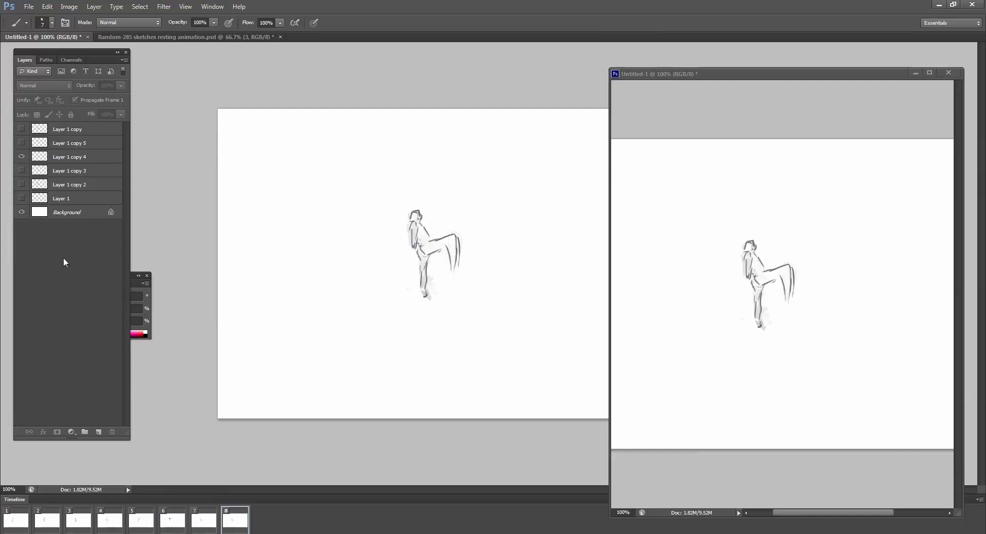
{"action": "left_click", "coordinate": [22, 171]}
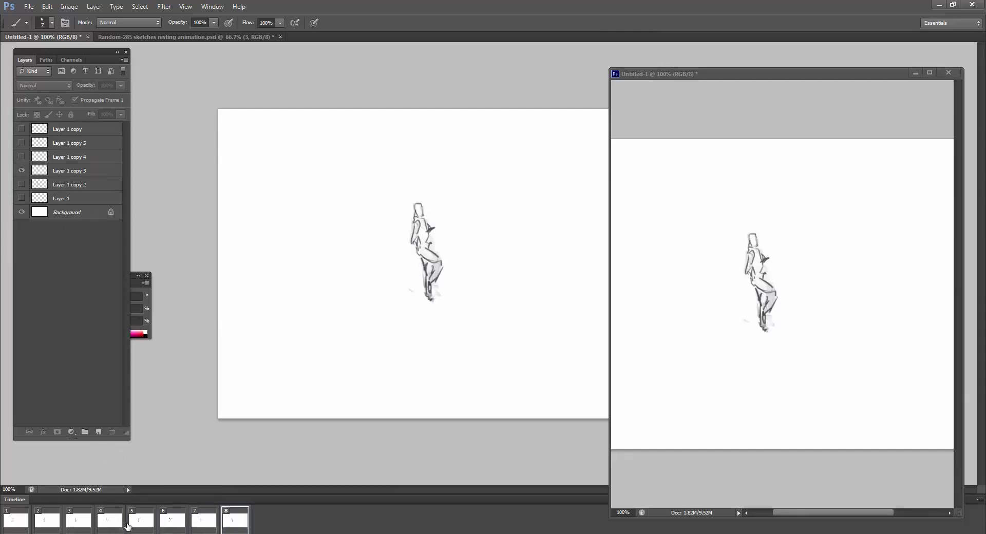
{"action": "left_click", "coordinate": [132, 532]}
{"action": "left_click", "coordinate": [22, 170]}
{"action": "left_click", "coordinate": [22, 185]}
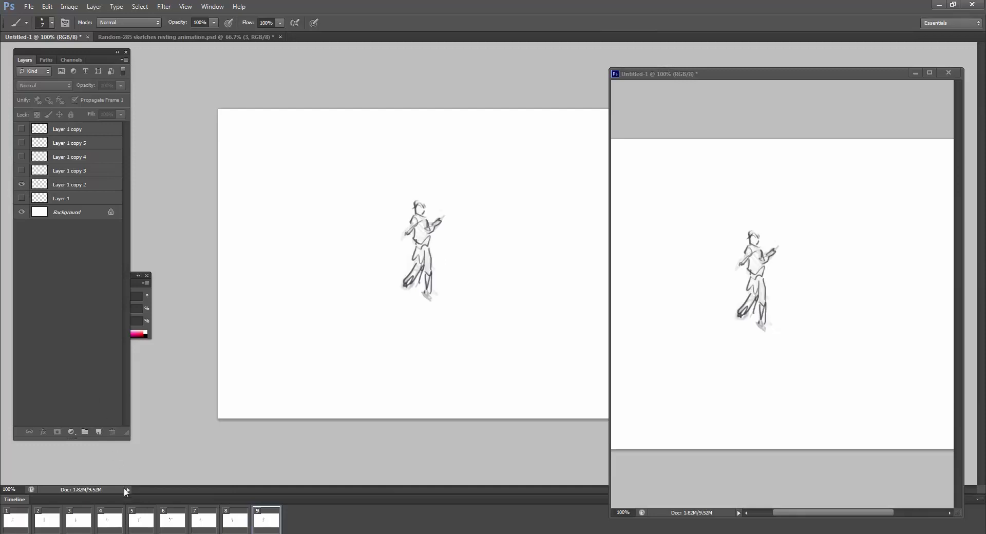
Add frame 10 showing only Layer 1 over the background to return the figure to its starting pose
{"action": "left_click", "coordinate": [132, 532]}
{"action": "left_click", "coordinate": [22, 184]}
{"action": "left_click", "coordinate": [21, 198]}
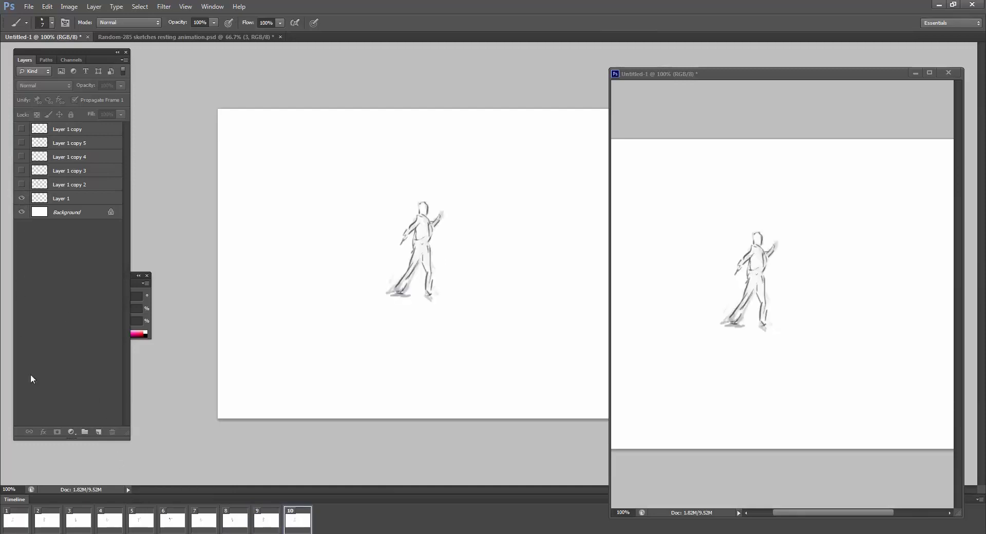
Play the ten-frame animation and compare the return poses in frames 8 and 9
{"action": "key", "text": "space"}
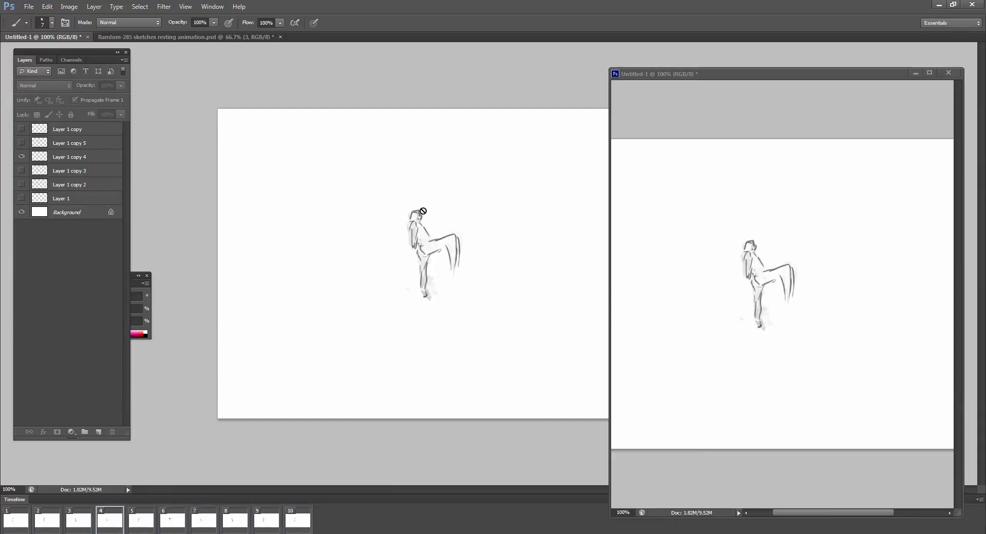
{"action": "left_click", "coordinate": [229, 519]}
{"action": "left_click", "coordinate": [262, 523]}
{"action": "left_click", "coordinate": [231, 526]}
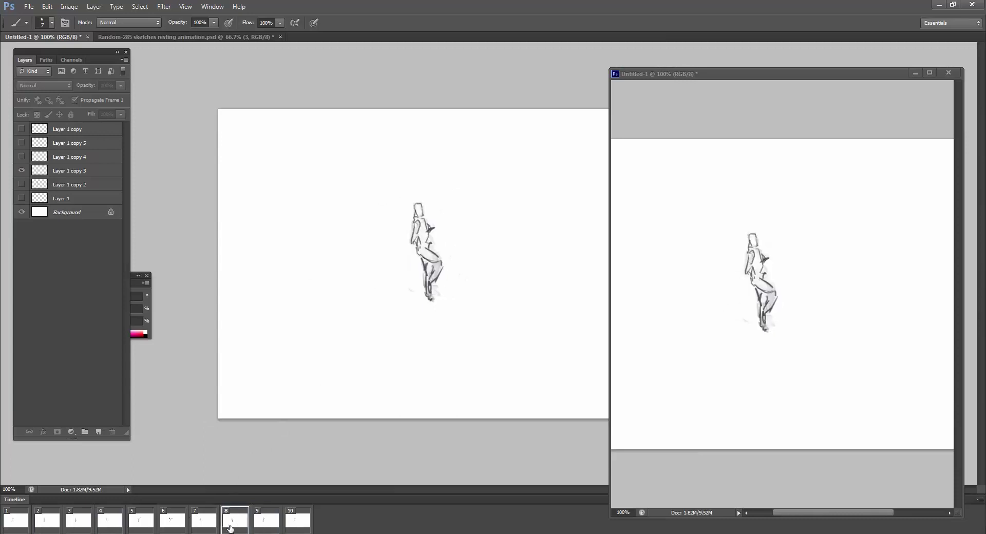
On frame 7, duplicate Layer 1 copy 4 as Layer 1 copy 6
{"action": "left_click", "coordinate": [202, 523]}
{"action": "left_click", "coordinate": [71, 153]}
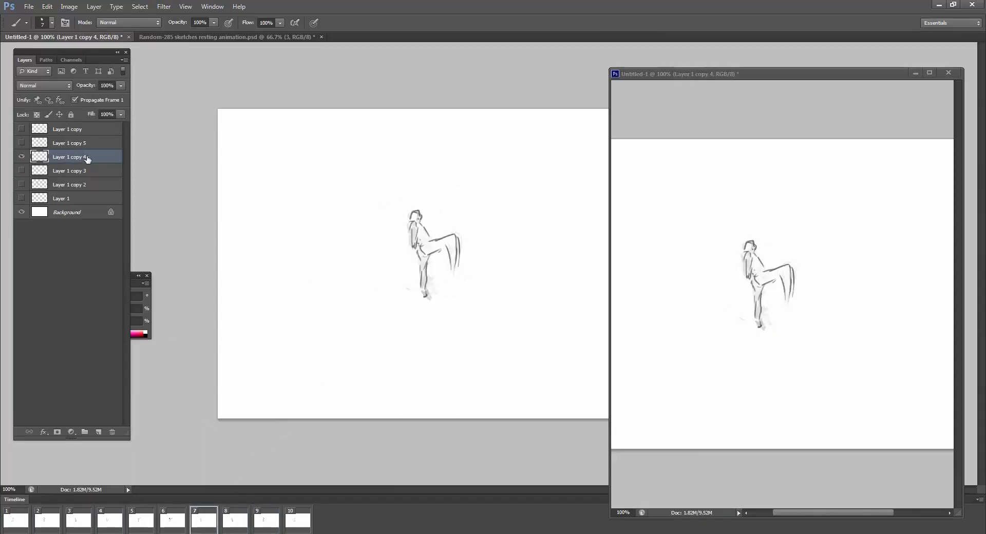
{"action": "right_click", "coordinate": [84, 160]}
{"action": "left_click", "coordinate": [84, 161]}
{"action": "right_click", "coordinate": [84, 158]}
{"action": "left_click", "coordinate": [128, 192]}
{"action": "left_click", "coordinate": [665, 154]}
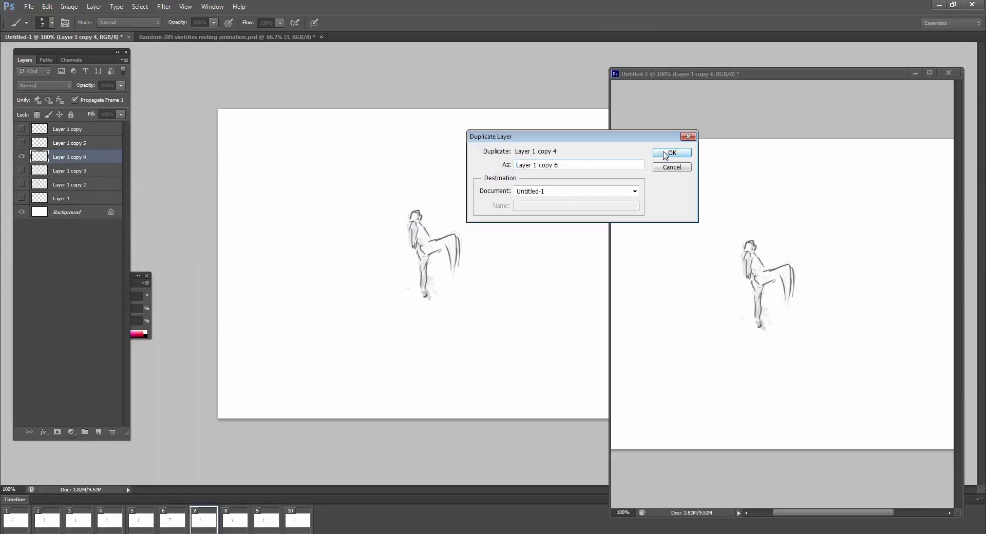
Hide Layer 1 copy 4 on frame 7 and redraw the lower kicking leg on Layer 1 copy 6 so it extends forward and upward
{"action": "key", "text": "e"}
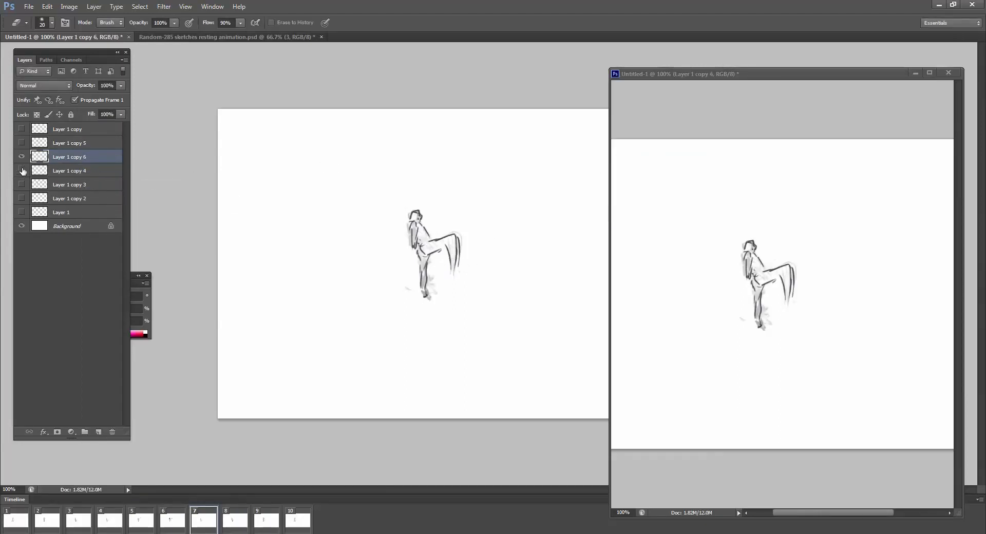
{"action": "left_click", "coordinate": [22, 171]}
{"action": "mouse_move", "coordinate": [450, 243]}
{"action": "left_mouse_down"}
{"action": "mouse_move", "coordinate": [456, 264]}
{"action": "mouse_move", "coordinate": [463, 204]}
{"action": "mouse_move", "coordinate": [473, 211]}
{"action": "mouse_move", "coordinate": [462, 240]}
{"action": "mouse_move", "coordinate": [476, 209]}
{"action": "left_mouse_up"}
{"action": "key", "text": "b"}
{"action": "key", "text": "ctrl+z"}
{"action": "key", "text": "e"}
{"action": "key", "text": "b"}
{"action": "key", "text": "e"}
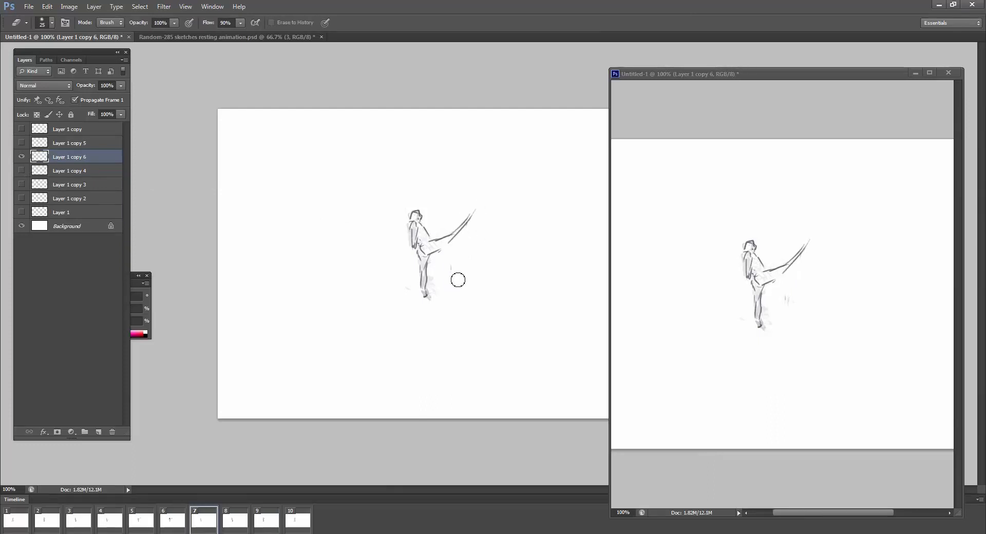
Play the animation, hide Layer 1 copy 6 on the other frames, show it on frame 7, and return to frame 1
{"action": "key", "text": "space"}
{"action": "key", "text": "space"}
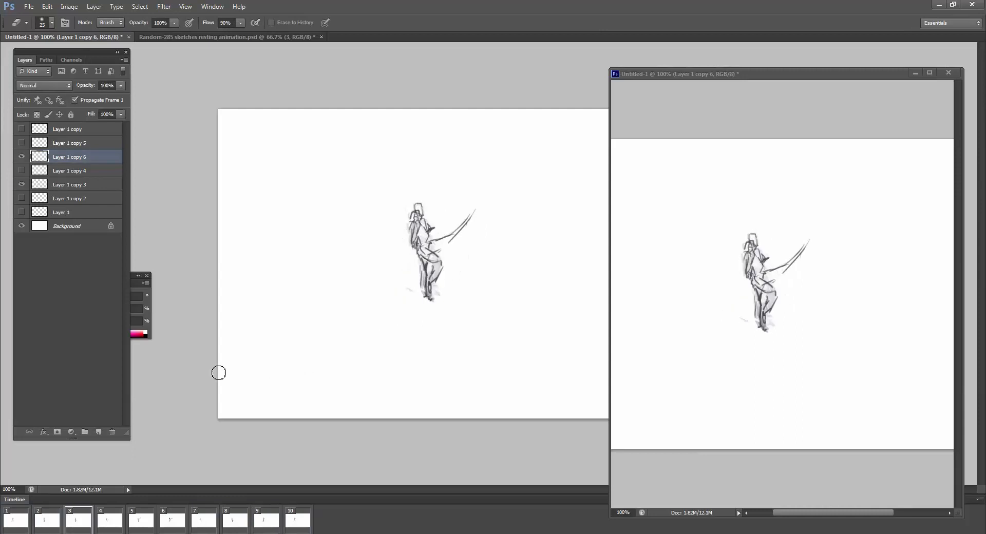
{"action": "left_click", "coordinate": [15, 518]}
{"action": "key", "text": "space"}
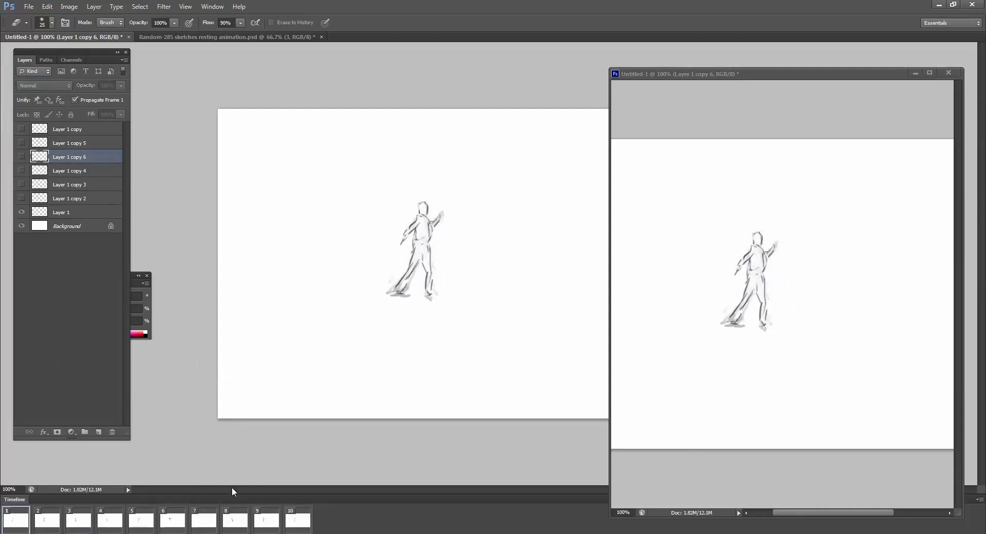
{"action": "left_click", "coordinate": [22, 157]}
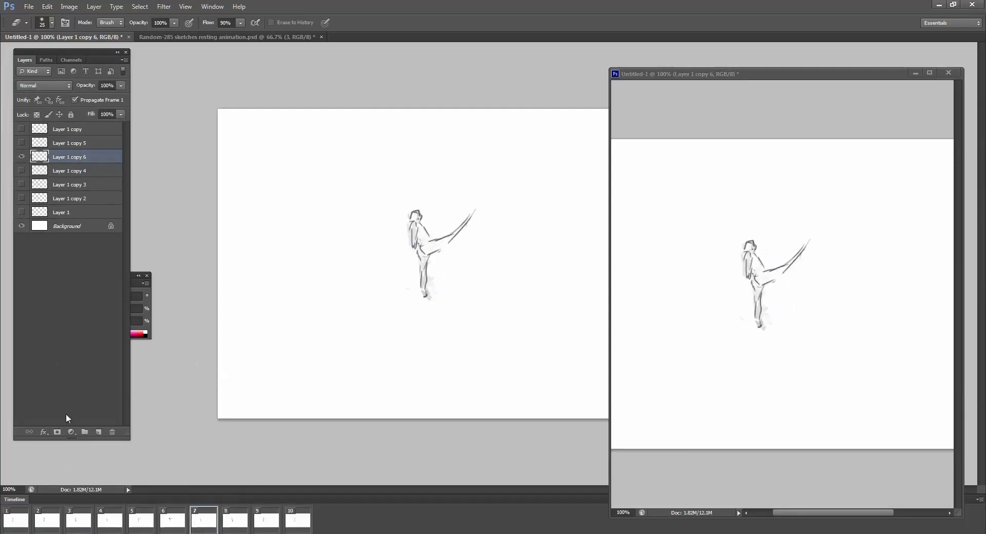
{"action": "left_click", "coordinate": [25, 524]}
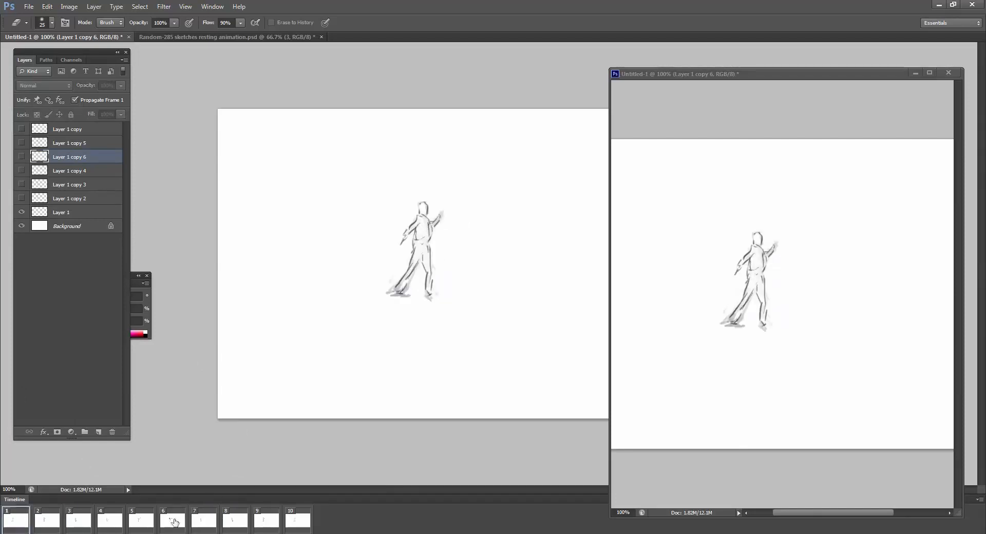
Step through frames 2 to 6 to check the kick poses, and play the animation
{"action": "left_click", "coordinate": [51, 522]}
{"action": "left_click", "coordinate": [79, 523]}
{"action": "left_click", "coordinate": [109, 523]}
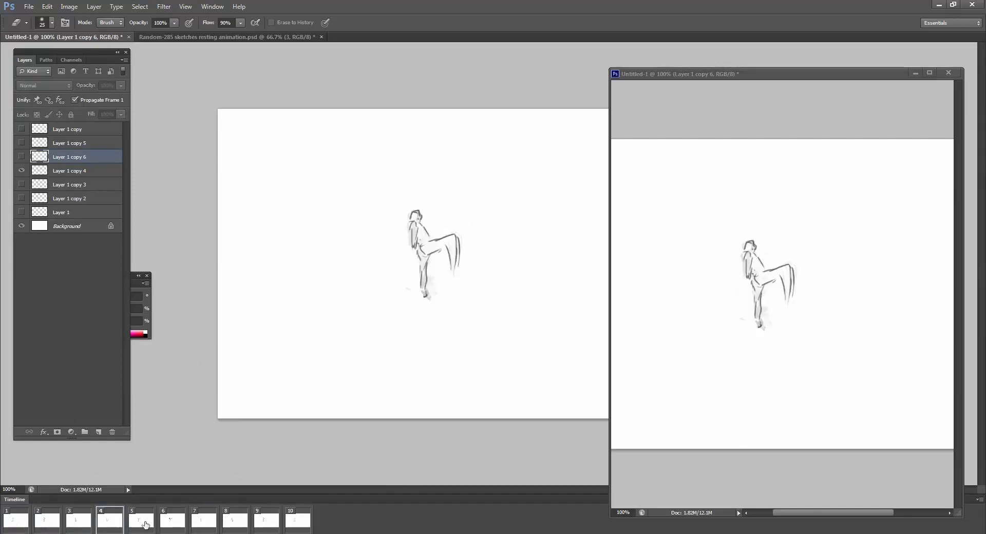
{"action": "left_click", "coordinate": [141, 523]}
{"action": "left_click", "coordinate": [177, 524]}
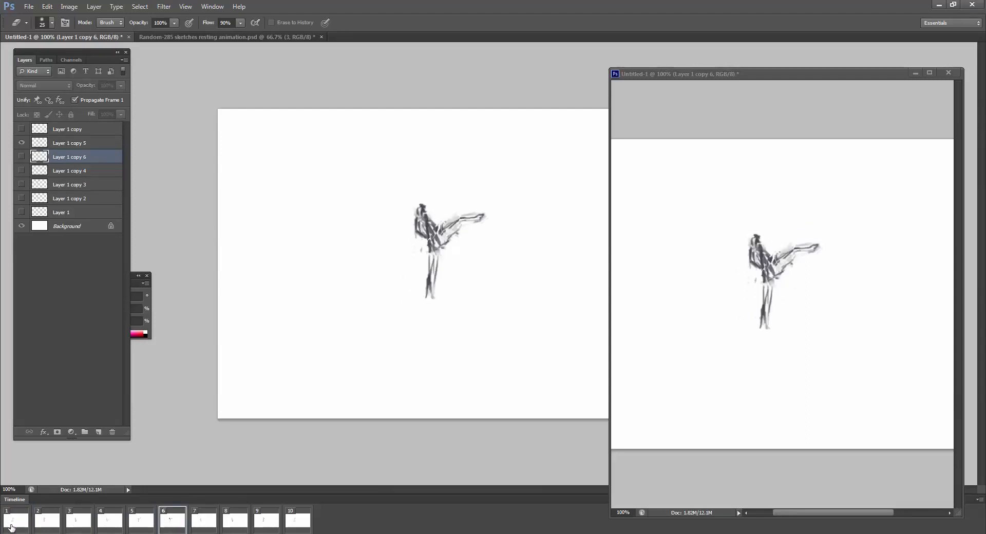
{"action": "key", "text": "space"}
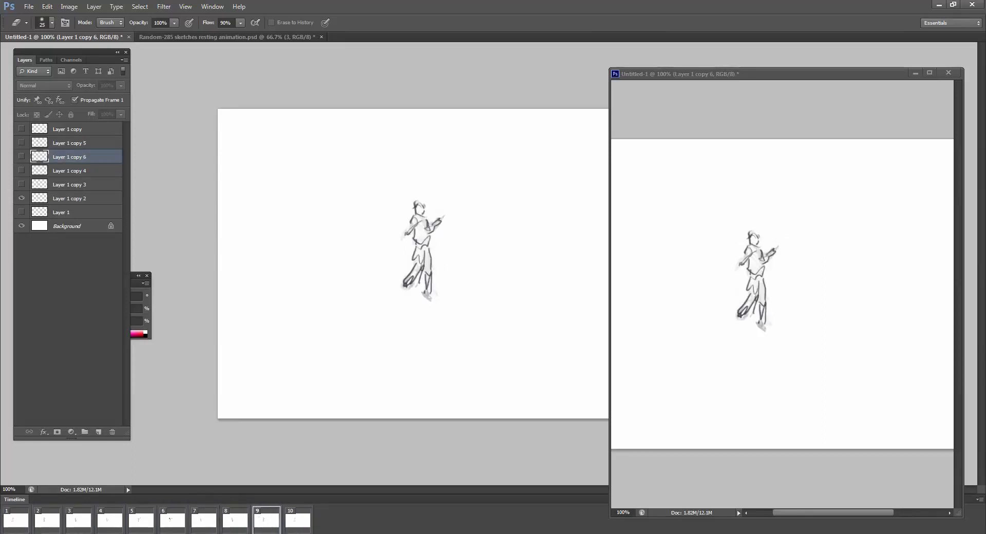
Set the delay of frame 9 to 0.05 seconds
{"action": "left_click", "coordinate": [266, 531]}
{"action": "left_click", "coordinate": [282, 511]}
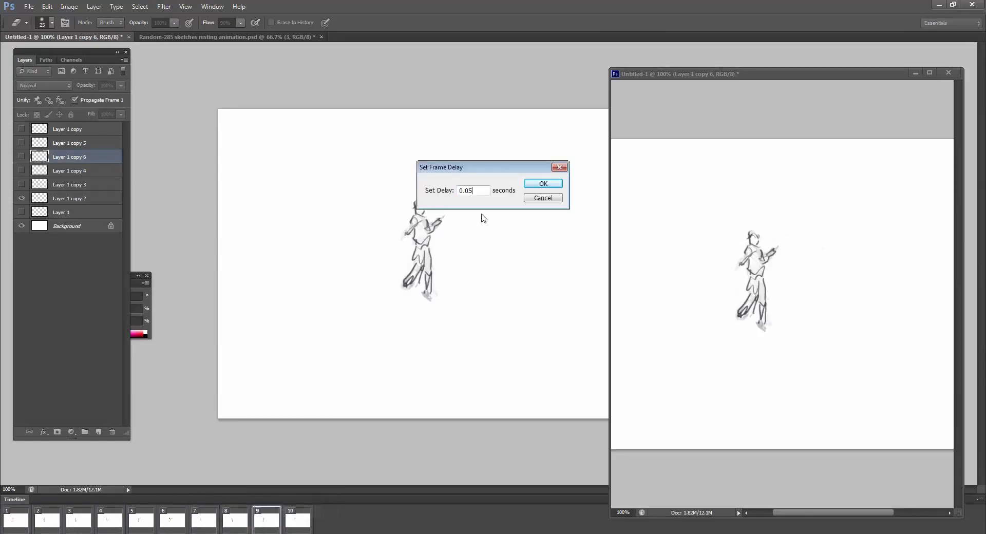
{"action": "left_click", "coordinate": [538, 186]}
Play the animation from frame 7 to review the kick timing, and return to frame 1
{"action": "left_click", "coordinate": [206, 524]}
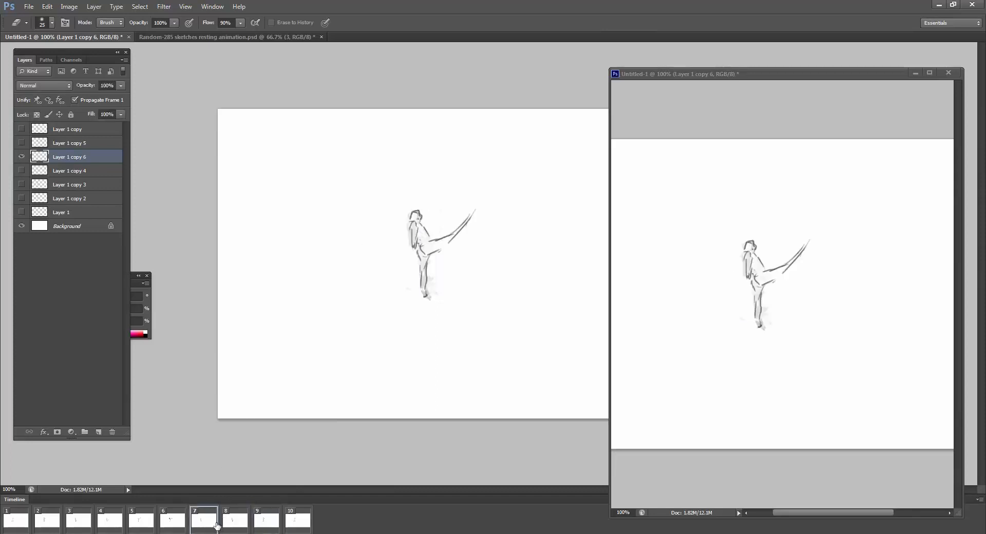
{"action": "key", "text": "space"}
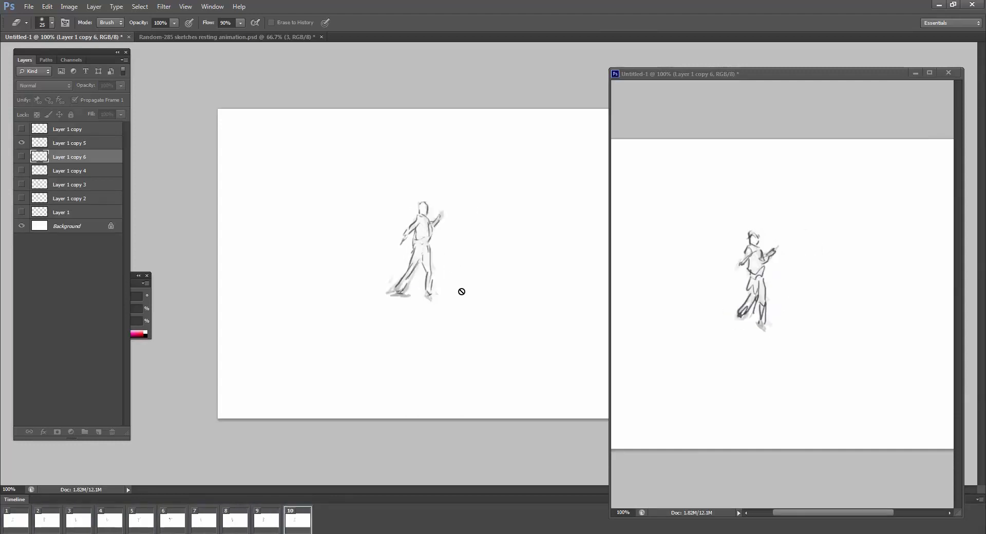
{"action": "key", "text": "space"}
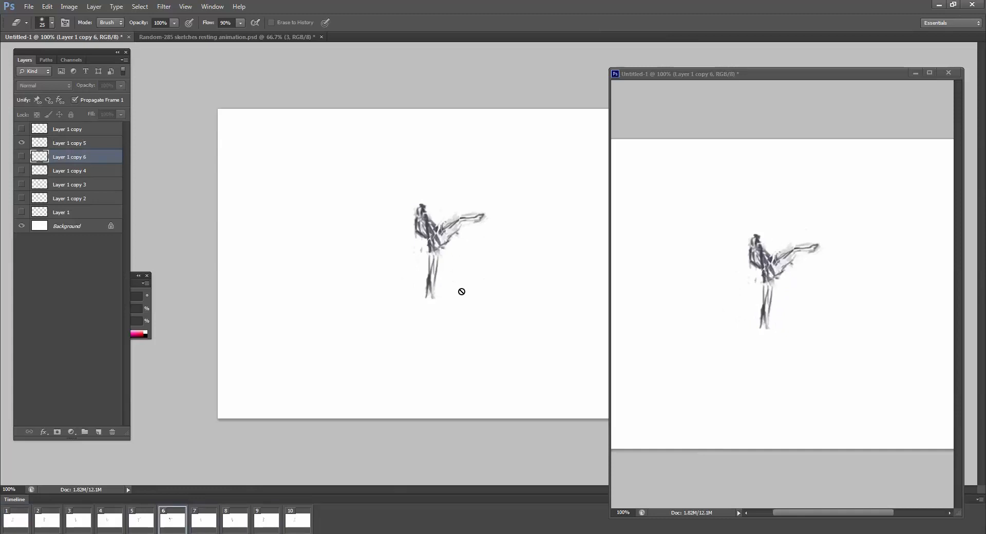
{"action": "left_click", "coordinate": [22, 521]}
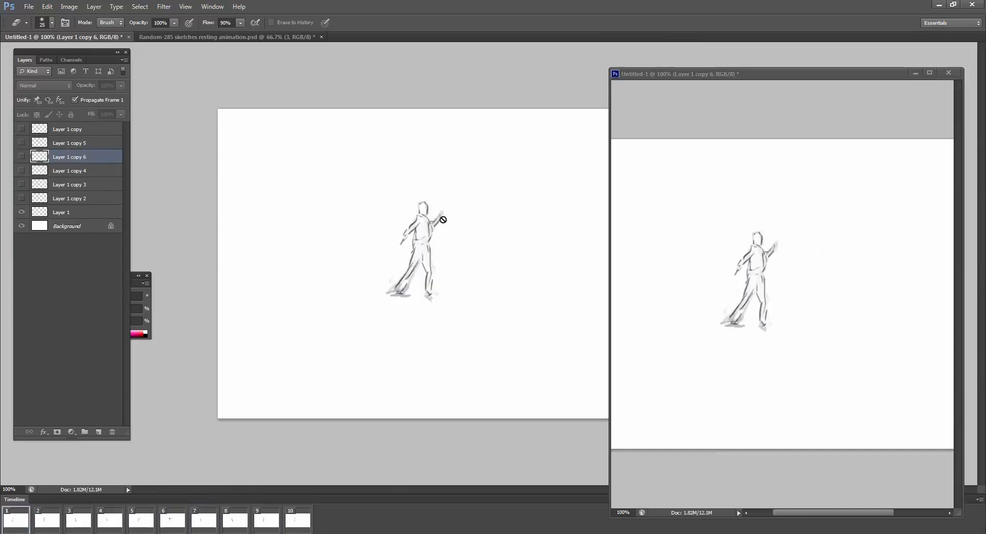
On frame 1, make a freehand selection around the standing figure on Layer 1
{"action": "left_click", "coordinate": [66, 216]}
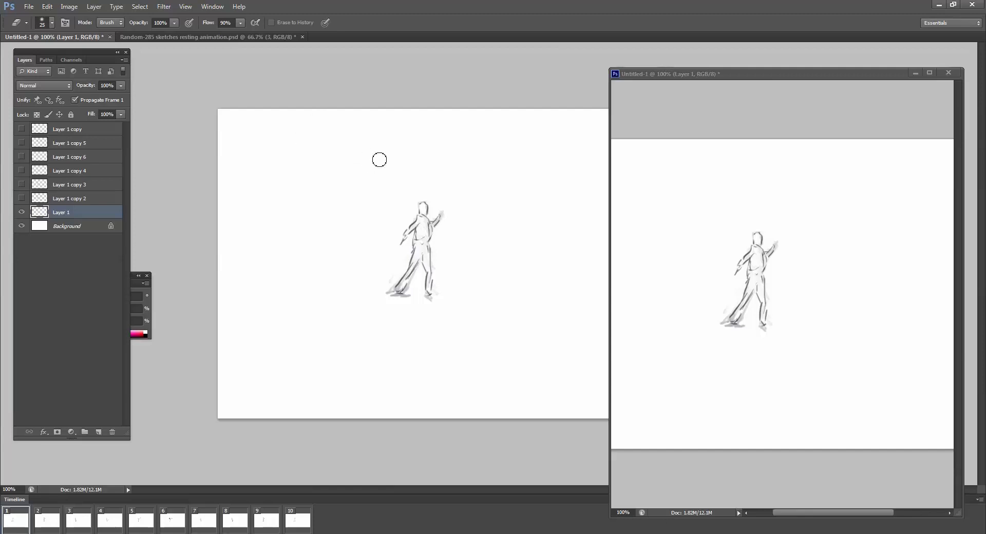
{"action": "key", "text": "v"}
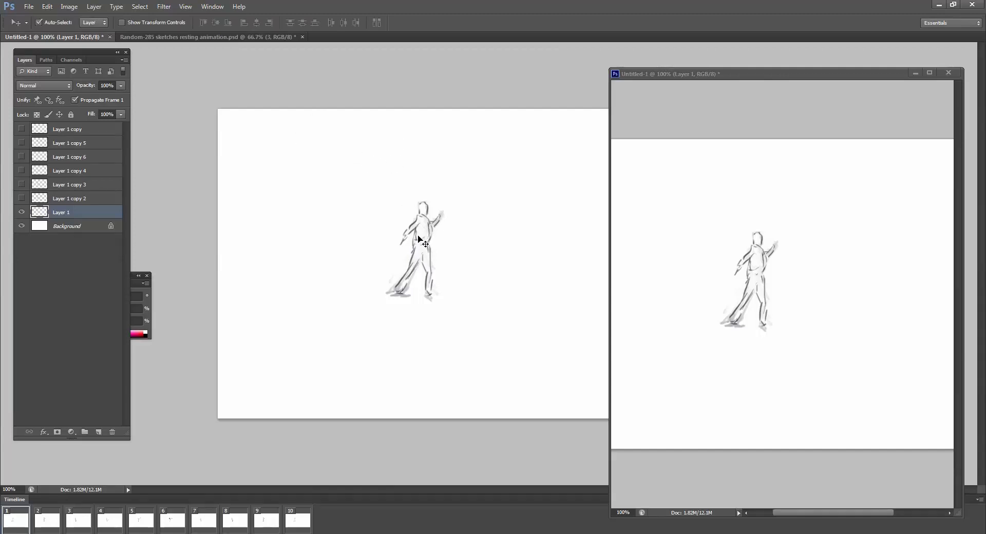
{"action": "key", "text": "ctrl+t"}
{"action": "key", "text": "Return"}
{"action": "key", "text": "l"}
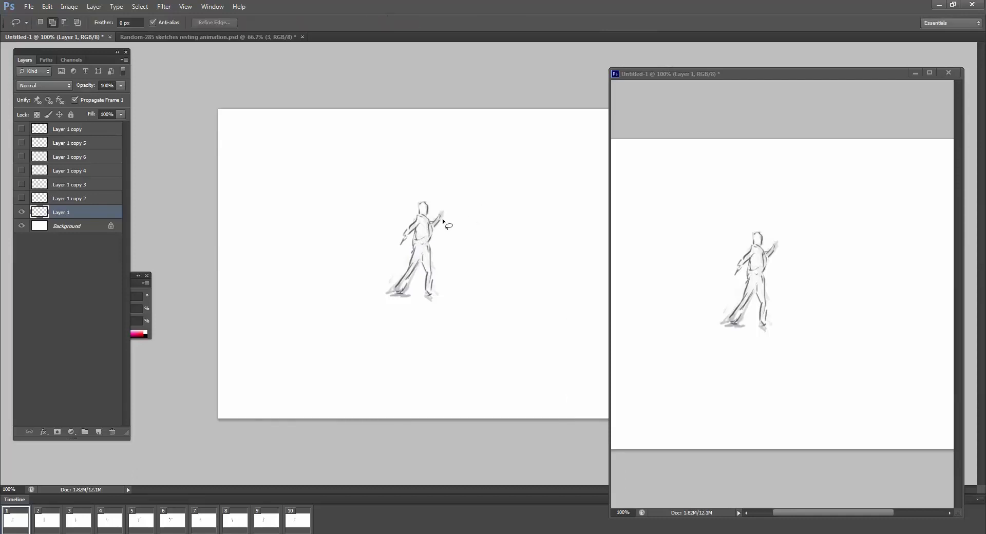
{"action": "left_click", "coordinate": [21, 212]}
{"action": "left_click", "coordinate": [21, 212]}
{"action": "mouse_move", "coordinate": [395, 168]}
{"action": "left_mouse_down"}
{"action": "mouse_move", "coordinate": [353, 287]}
{"action": "mouse_move", "coordinate": [487, 190]}
{"action": "left_mouse_up"}
{"action": "key", "text": "ctrl+t"}
{"action": "left_click_drag", "start_coordinate": [349, 168], "coordinate": [301, 112]}
{"action": "left_click_drag", "start_coordinate": [502, 350], "coordinate": [599, 409]}
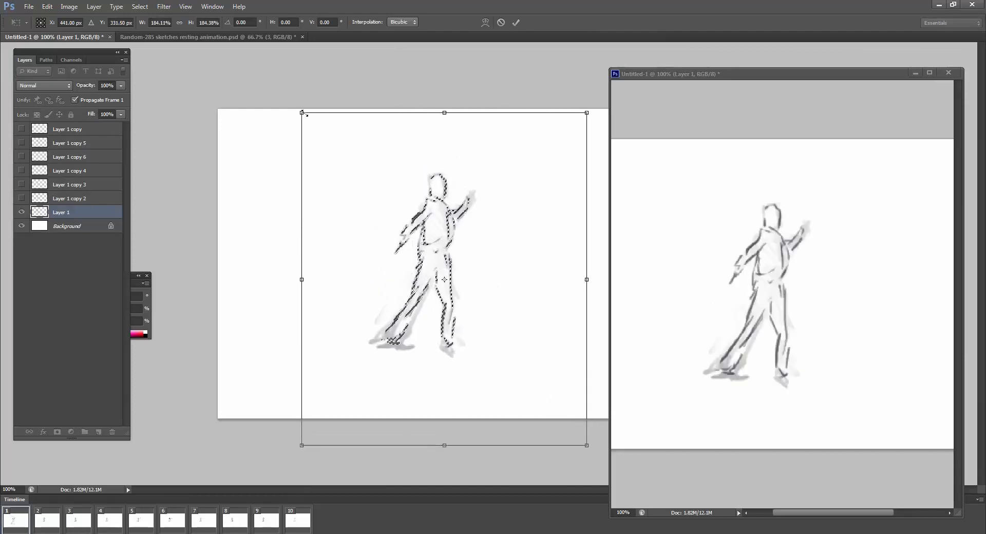
{"action": "key", "text": "Escape"}
Duplicate Layer 1 as Layer 1 copy 7, enlarge the copied figure to about 220%, and deselect it
{"action": "right_click", "coordinate": [89, 212]}
{"action": "left_click", "coordinate": [110, 232]}
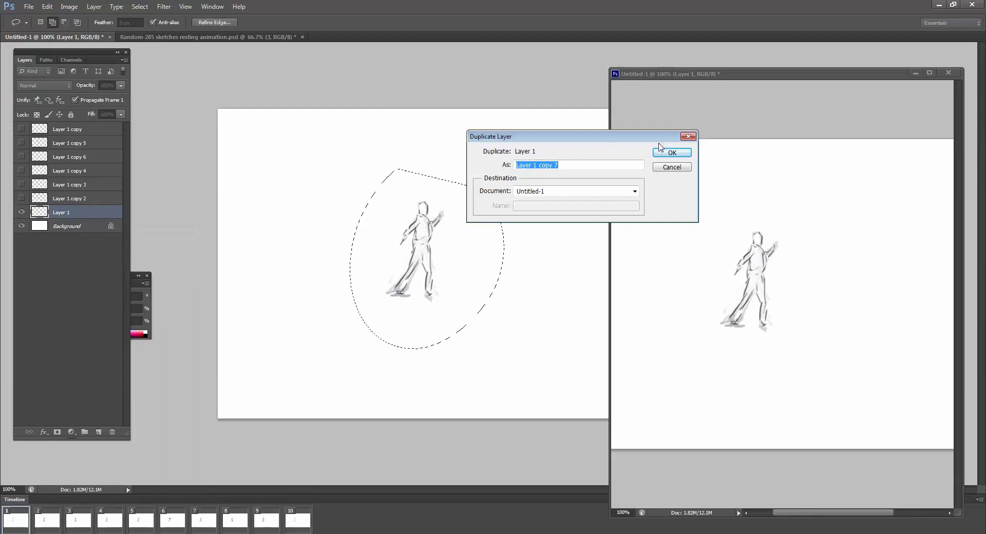
{"action": "left_click", "coordinate": [670, 152]}
{"action": "key", "text": "ctrl+t"}
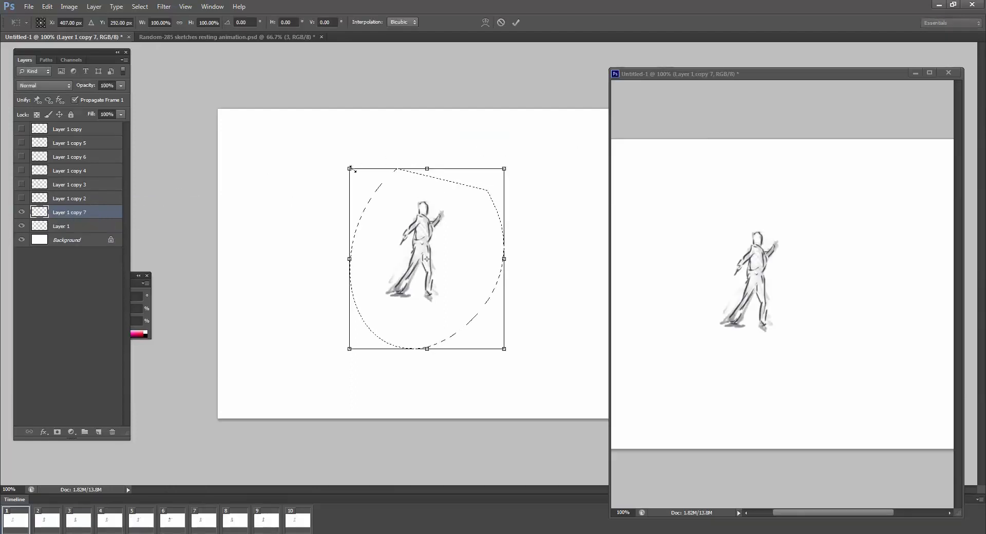
{"action": "left_click_drag", "start_coordinate": [348, 167], "coordinate": [288, 97]}
{"action": "left_click_drag", "start_coordinate": [505, 350], "coordinate": [612, 470]}
{"action": "left_click_drag", "start_coordinate": [288, 97], "coordinate": [270, 78]}
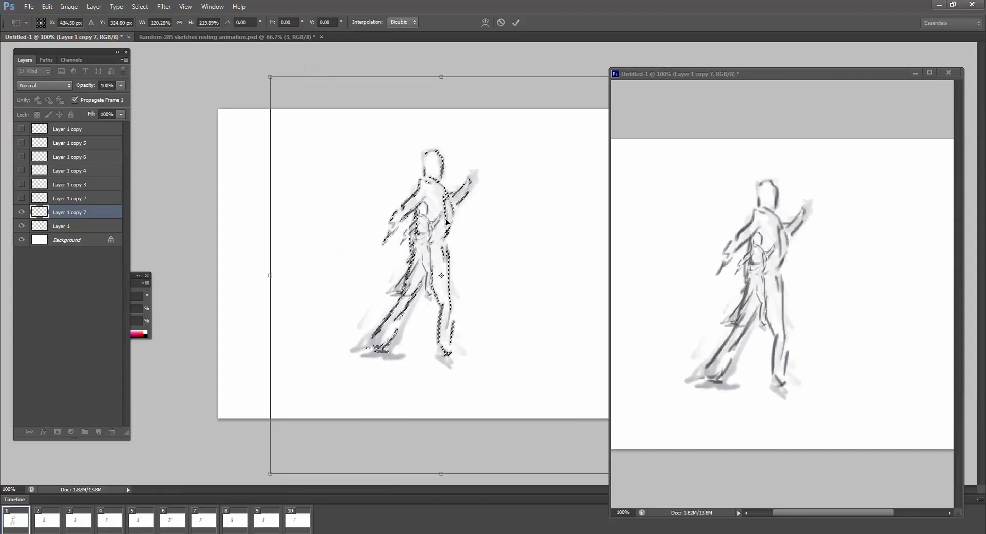
{"action": "key", "text": "Return"}
{"action": "key", "text": "ctrl+d"}
Compare the enlarged figure with the original on frame 1, leaving Layer 1 copy 7 hidden and Layer 1 shown
{"action": "left_click", "coordinate": [21, 226]}
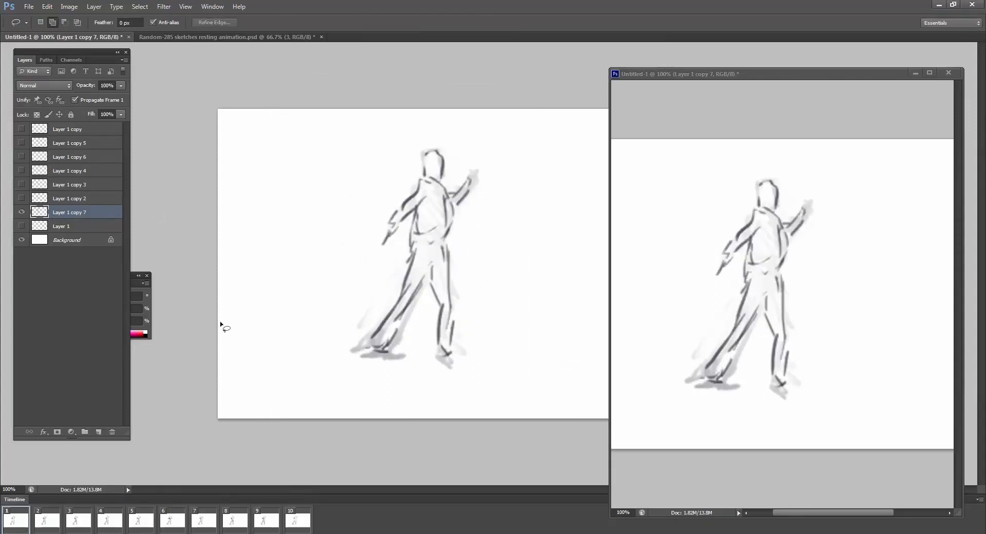
{"action": "left_click", "coordinate": [22, 212]}
{"action": "left_click", "coordinate": [21, 226]}
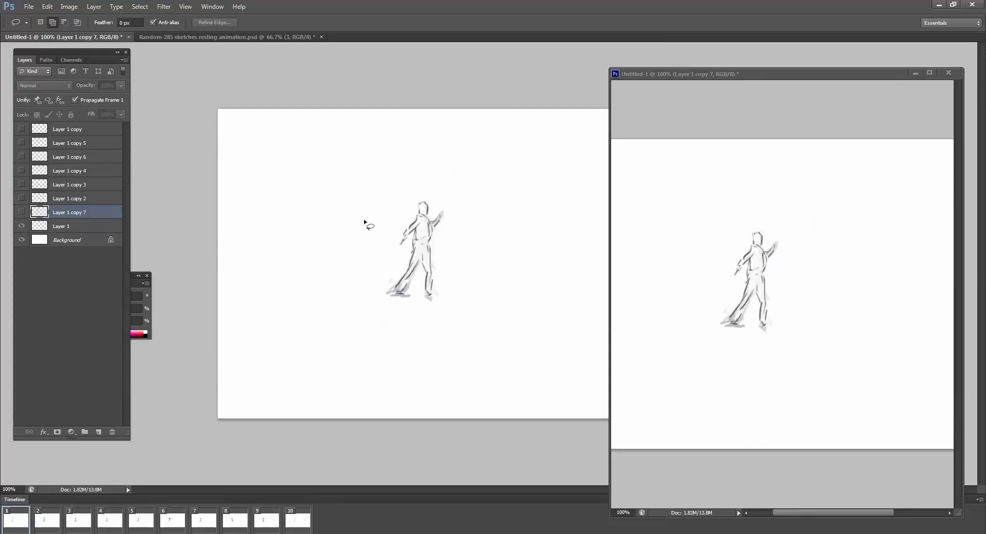
{"action": "left_click", "coordinate": [22, 212]}
{"action": "left_click", "coordinate": [22, 212]}
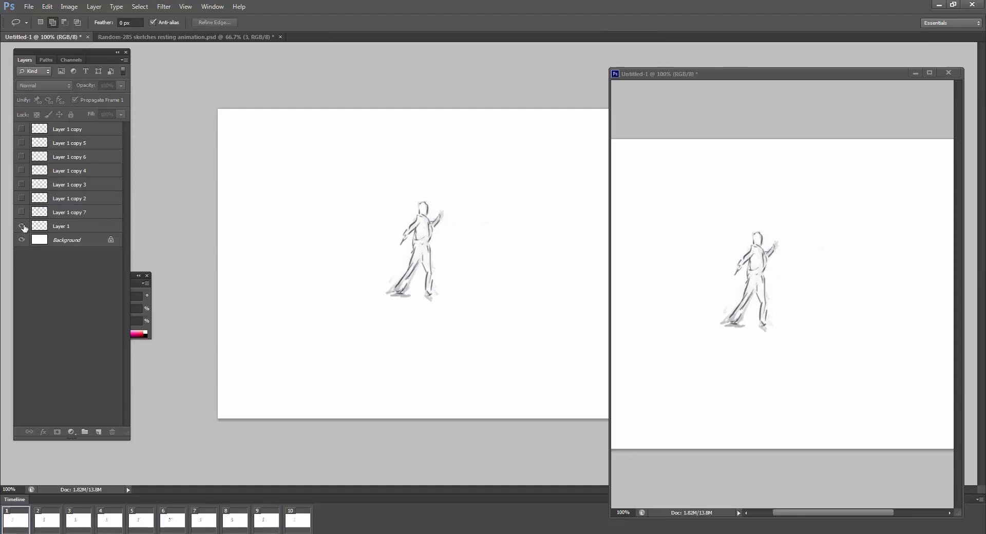
Try hiding Layer 1 on frame 1 to clear it from the other frames, and show it again
{"action": "left_click", "coordinate": [60, 527]}
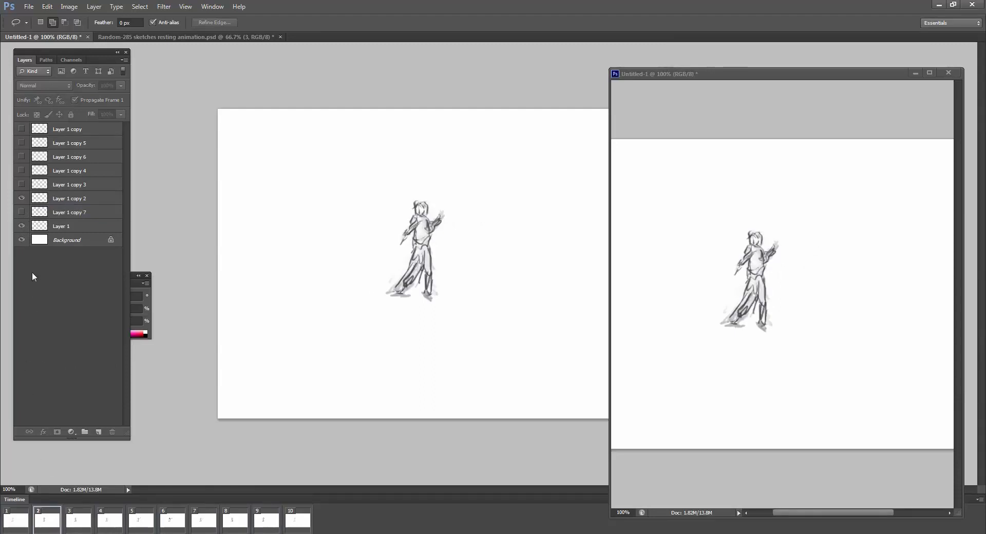
{"action": "left_click", "coordinate": [22, 518]}
{"action": "left_click", "coordinate": [21, 226]}
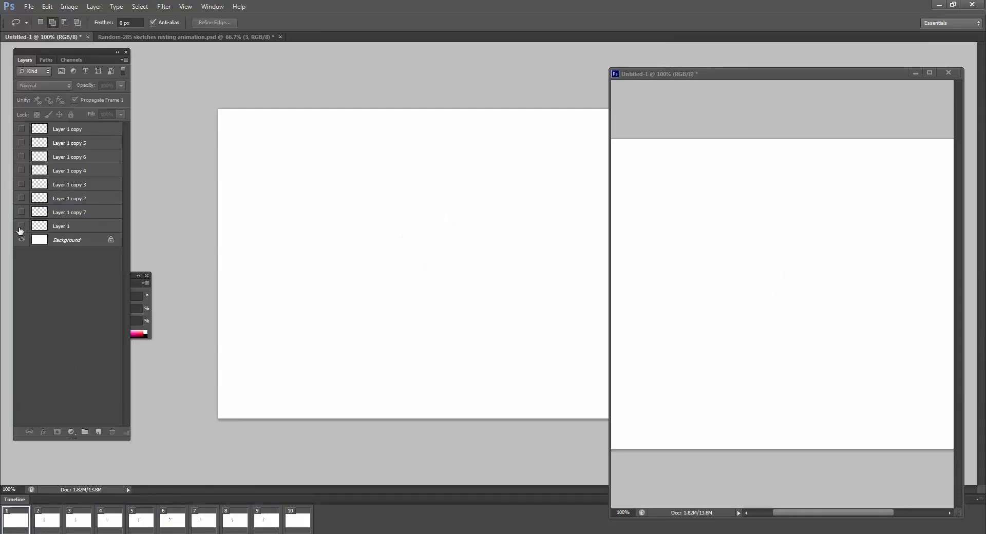
{"action": "left_click", "coordinate": [39, 520]}
{"action": "left_click", "coordinate": [23, 521]}
{"action": "left_click", "coordinate": [21, 226]}
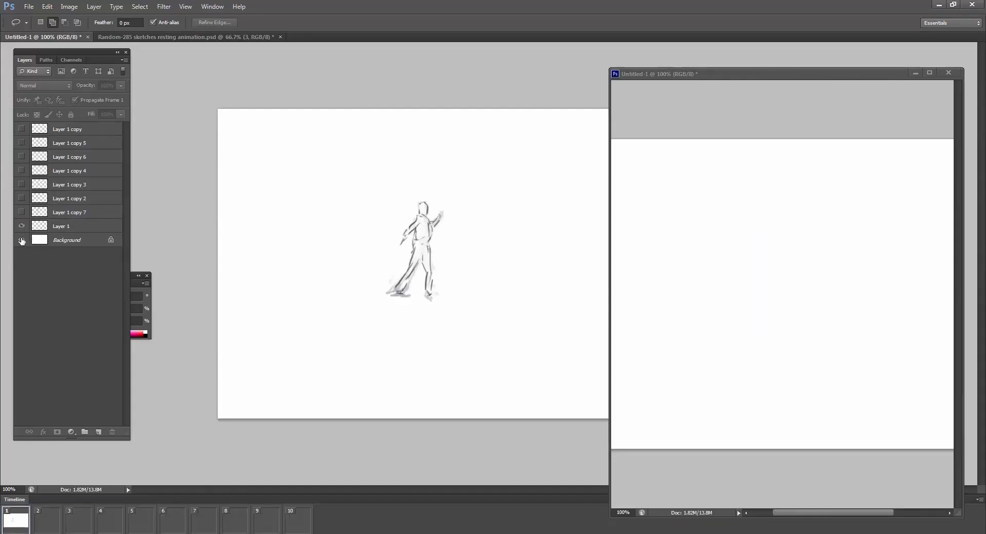
Hide Layer 1 on frames 2, 3, 4 and 5 so each shows only its own pose
{"action": "left_click", "coordinate": [44, 519]}
{"action": "left_click", "coordinate": [22, 226]}
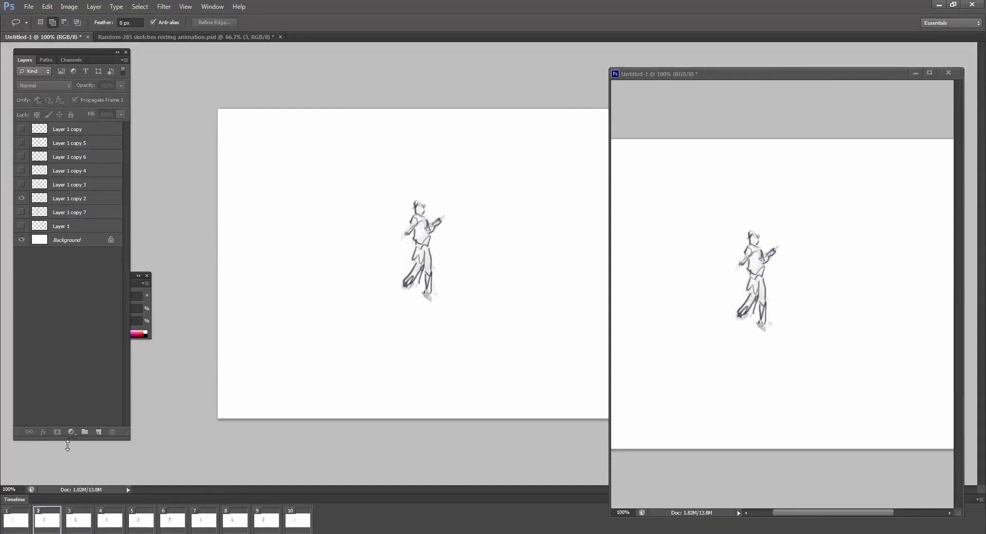
{"action": "left_click", "coordinate": [77, 518]}
{"action": "left_click", "coordinate": [22, 226]}
{"action": "left_click", "coordinate": [22, 225]}
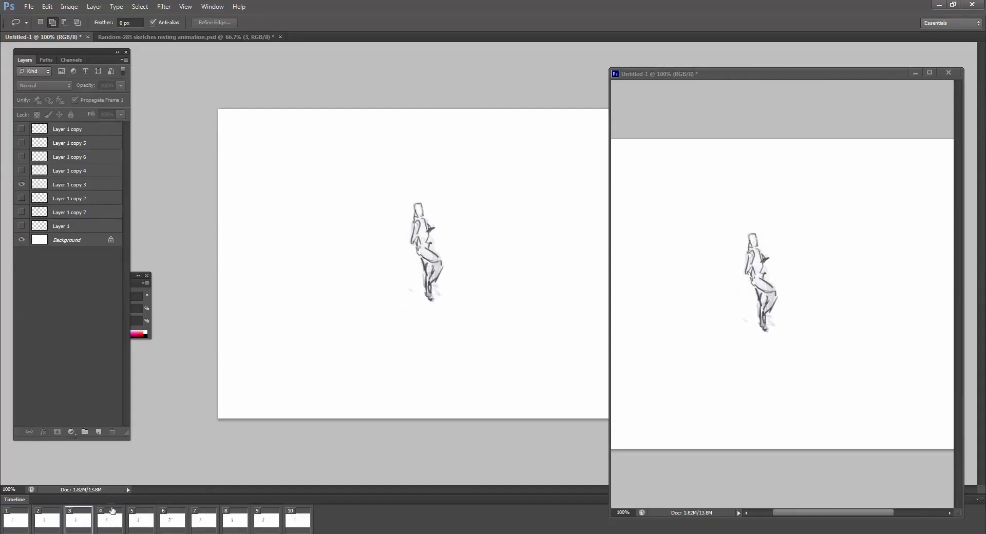
{"action": "left_click", "coordinate": [110, 519]}
{"action": "left_click", "coordinate": [21, 226]}
{"action": "left_click", "coordinate": [142, 519]}
{"action": "left_click", "coordinate": [21, 226]}
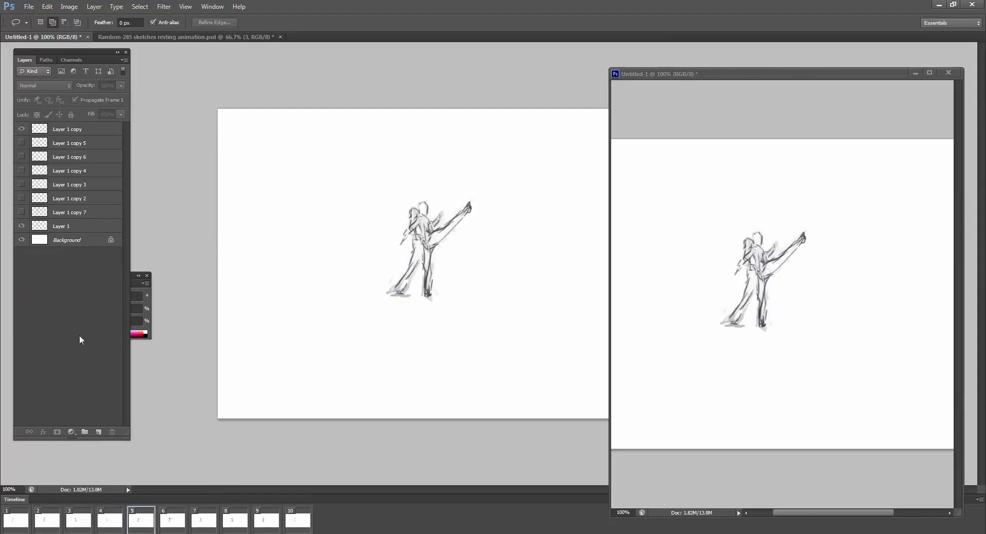
{"action": "left_click", "coordinate": [22, 227]}
Hide Layer 1 on frames 6, 7, 8 and 9
{"action": "left_click", "coordinate": [161, 518]}
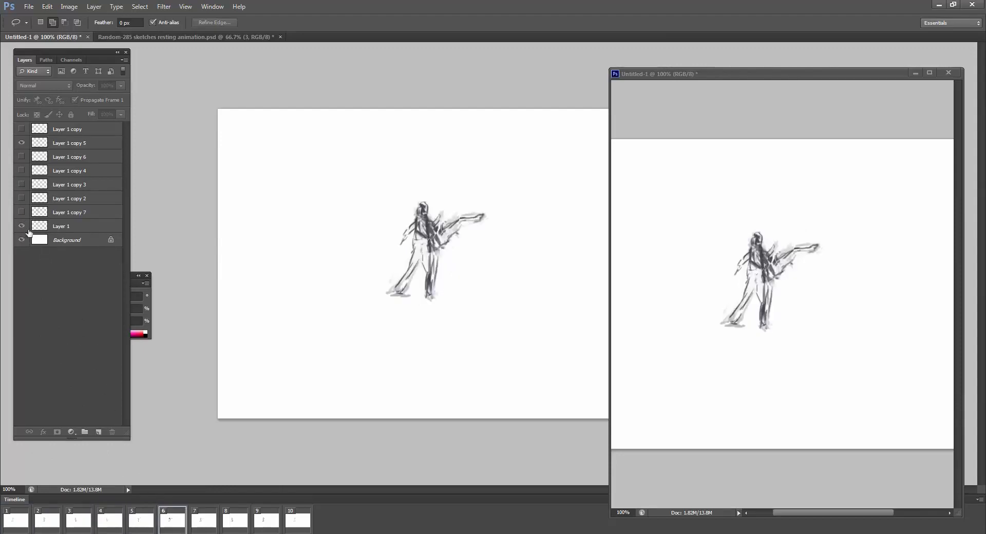
{"action": "left_click", "coordinate": [22, 226]}
{"action": "left_click", "coordinate": [201, 517]}
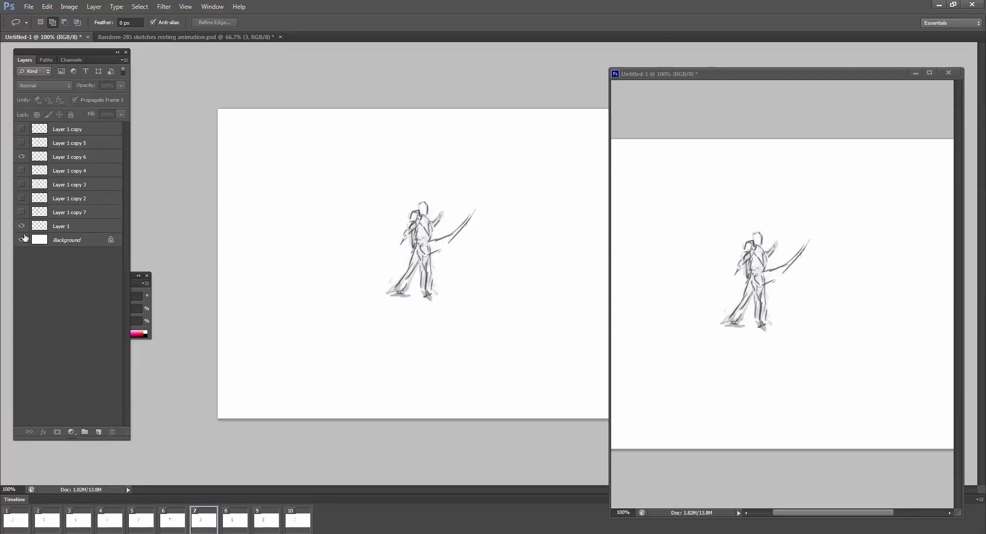
{"action": "left_click", "coordinate": [22, 226]}
{"action": "left_click", "coordinate": [244, 521]}
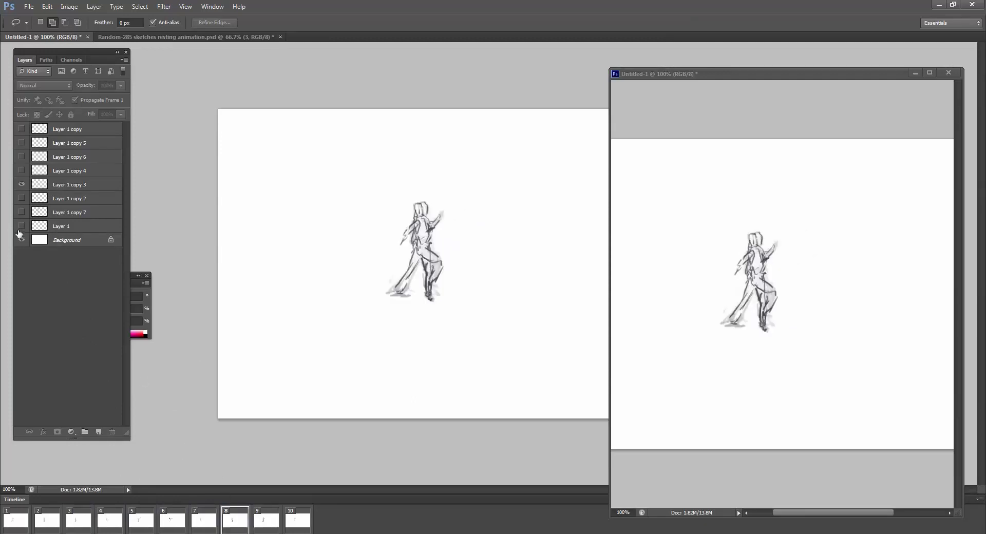
{"action": "left_click", "coordinate": [21, 228]}
{"action": "left_click", "coordinate": [266, 520]}
{"action": "left_click", "coordinate": [22, 226]}
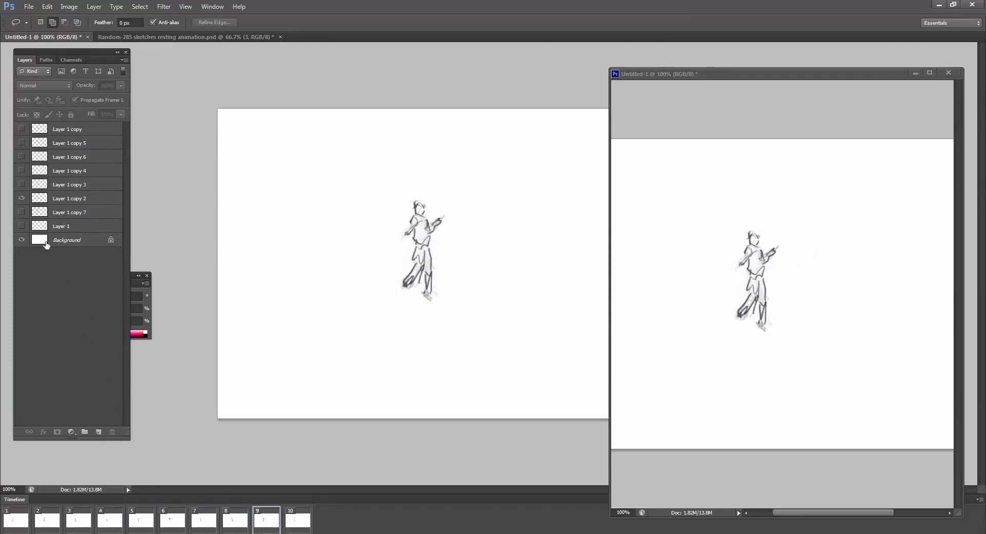
Compare frame 10 with frame 1 and delete frame 10
{"action": "left_click", "coordinate": [306, 524]}
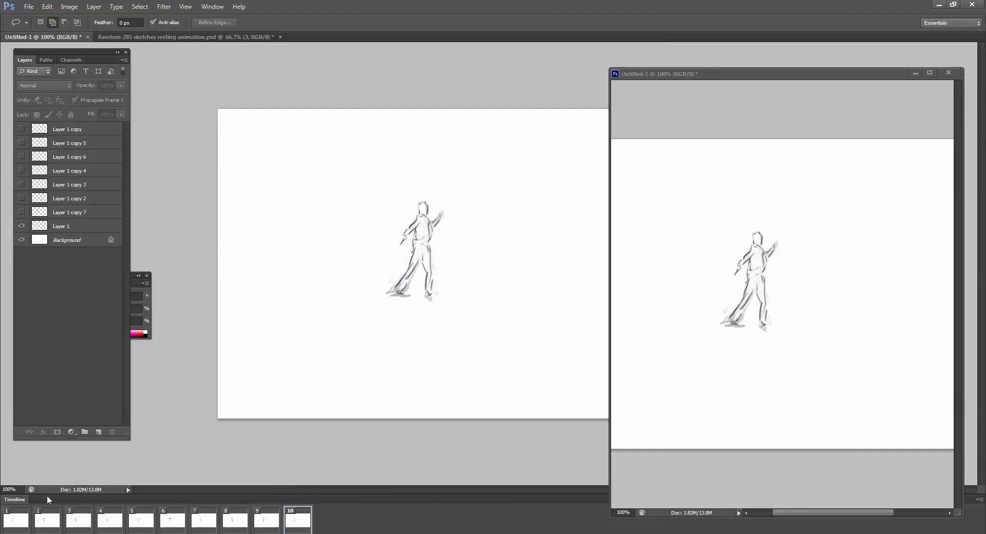
{"action": "left_click", "coordinate": [14, 523]}
{"action": "left_click", "coordinate": [289, 521]}
{"action": "left_click", "coordinate": [148, 533]}
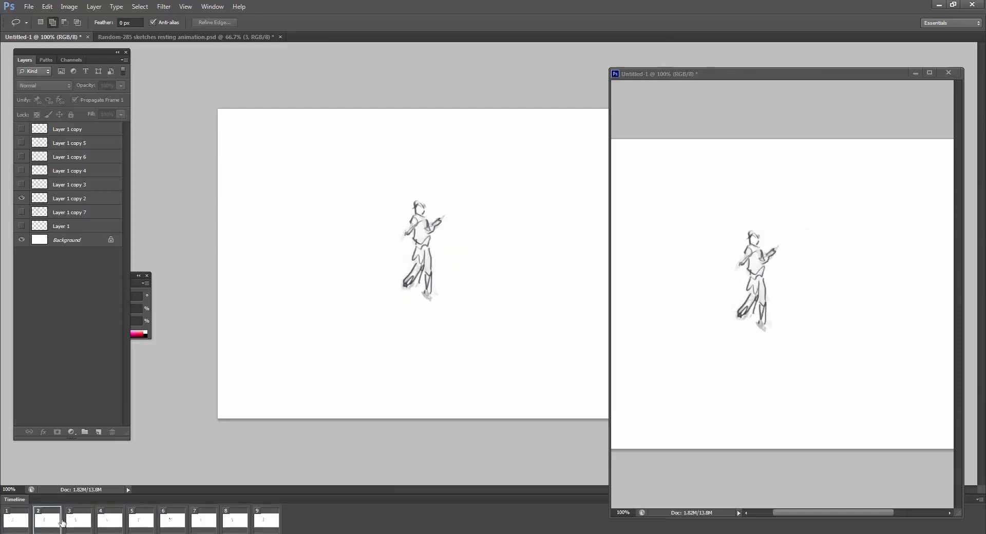
On frame 4, move the raised-knee figure on Layer 1 copy 4 slightly to the right
{"action": "left_click", "coordinate": [87, 523]}
{"action": "left_click", "coordinate": [110, 521]}
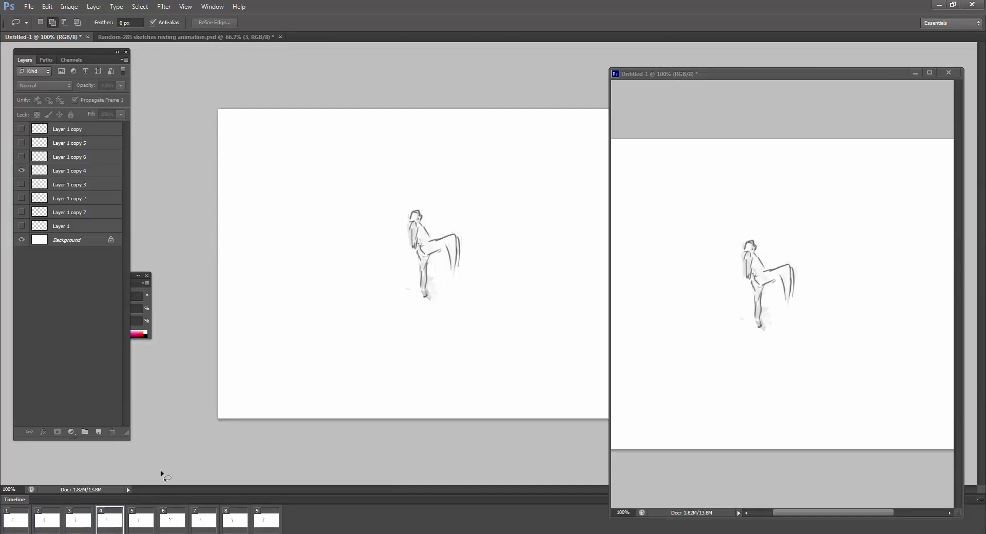
{"action": "key", "text": "v"}
{"action": "left_click", "coordinate": [77, 171]}
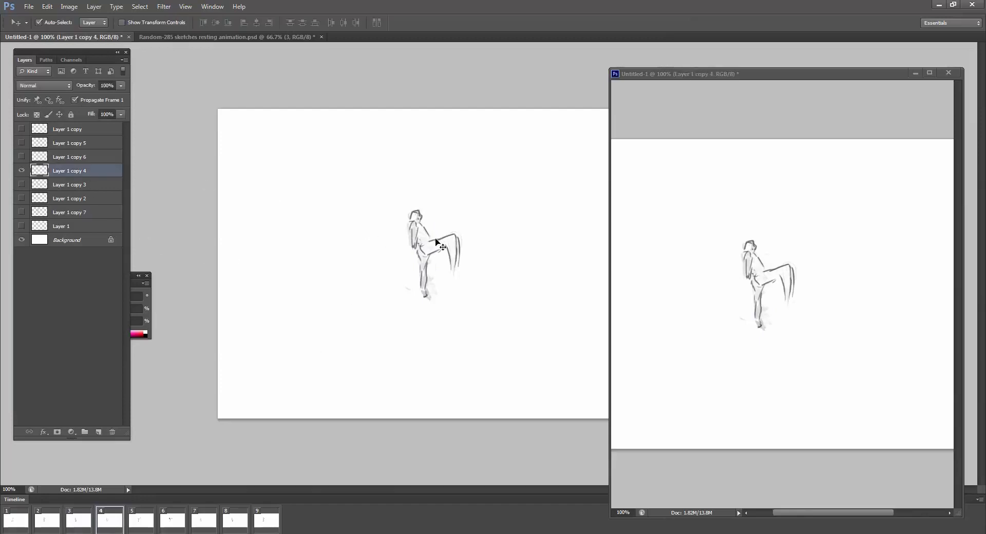
{"action": "left_click_drag", "start_coordinate": [435, 243], "coordinate": [437, 243]}
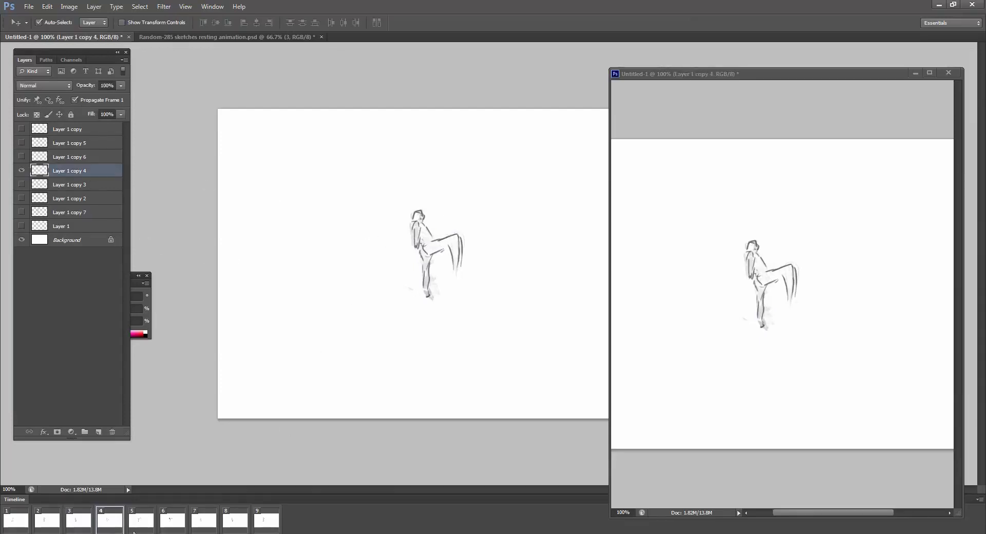
Switch between frames 4, 5 and 6 to compare the alignment of the standing leg
{"action": "left_click", "coordinate": [139, 523]}
{"action": "left_click", "coordinate": [101, 520]}
{"action": "left_click", "coordinate": [149, 519]}
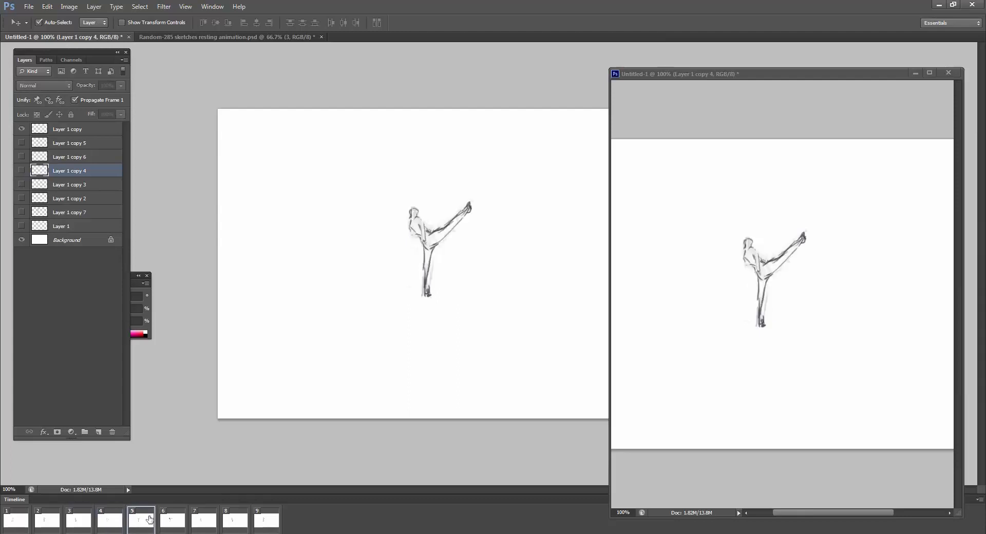
{"action": "left_click", "coordinate": [105, 520]}
{"action": "left_click", "coordinate": [139, 520]}
{"action": "left_click", "coordinate": [171, 520]}
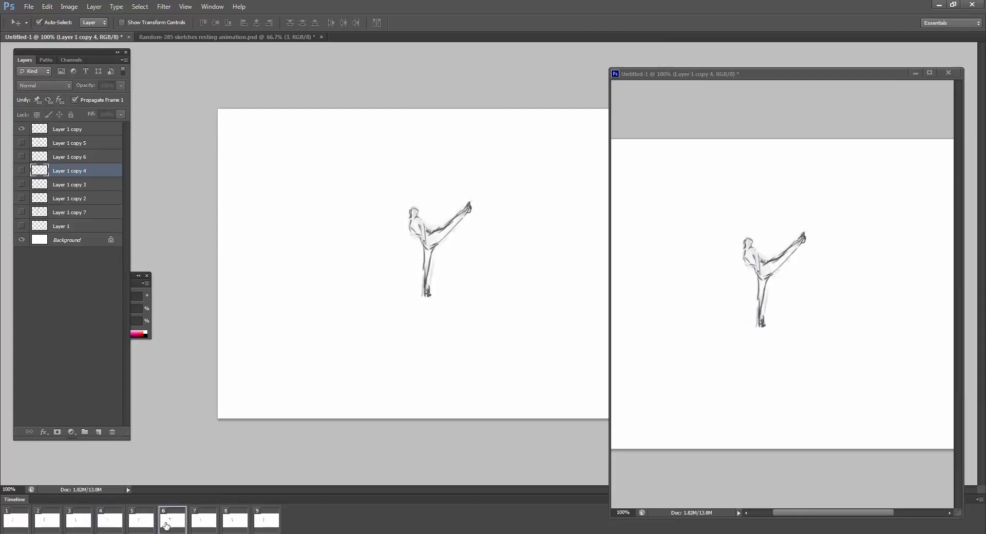
On frame 7, move the kicking figure on Layer 1 copy 6 slightly to the right
{"action": "left_click", "coordinate": [203, 521]}
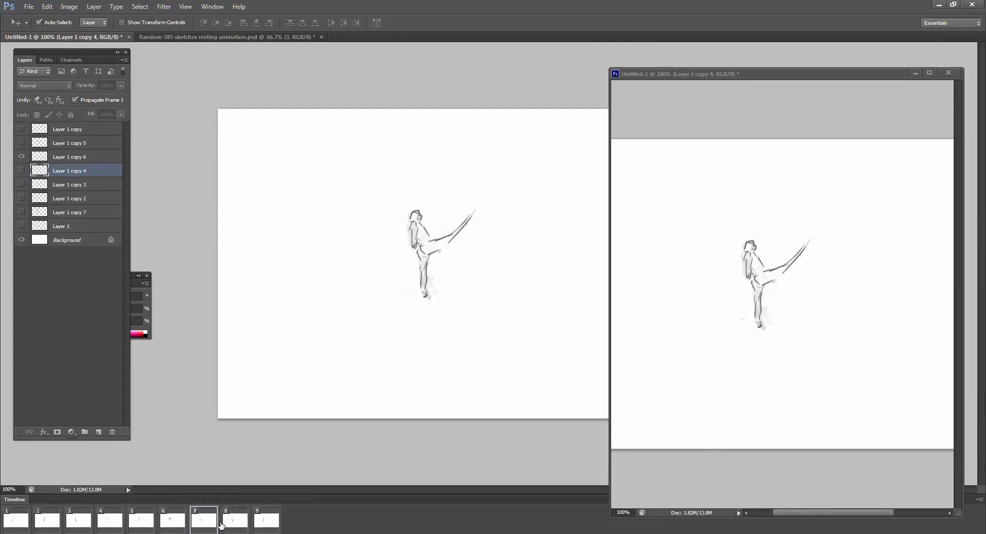
{"action": "left_click", "coordinate": [414, 311]}
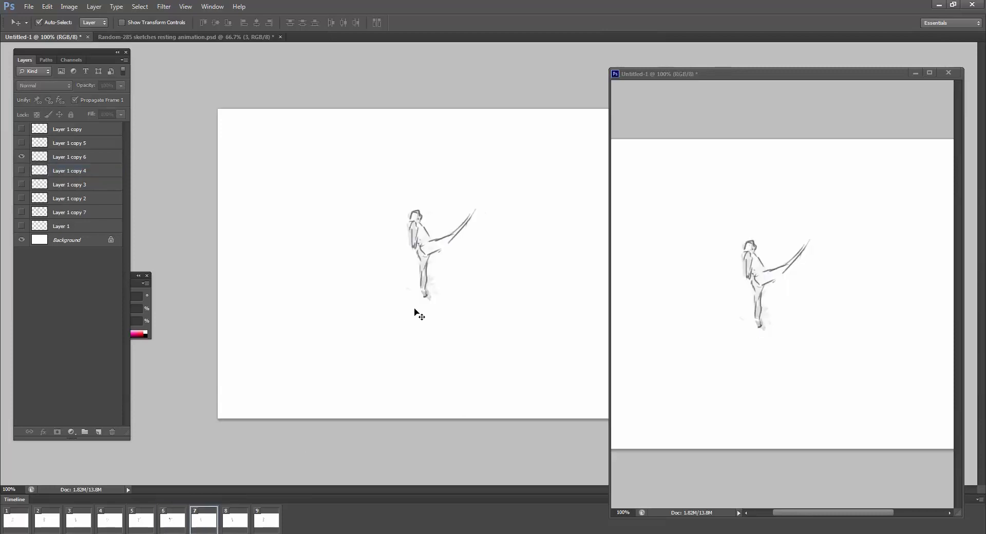
{"action": "left_click", "coordinate": [427, 297]}
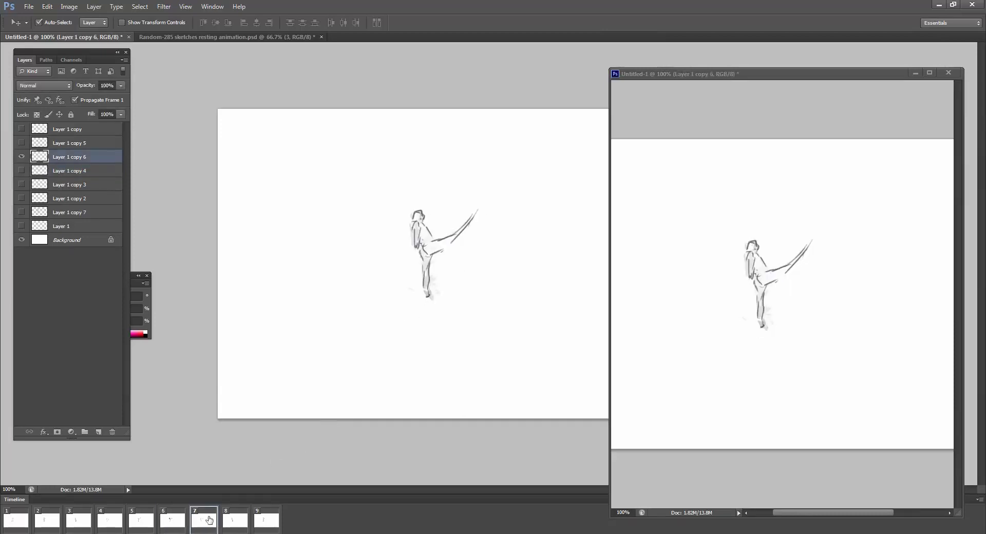
Check the poses on frames 8 and 9 and play the animation
{"action": "left_click", "coordinate": [234, 520]}
{"action": "left_click", "coordinate": [266, 520]}
{"action": "key", "text": "space"}
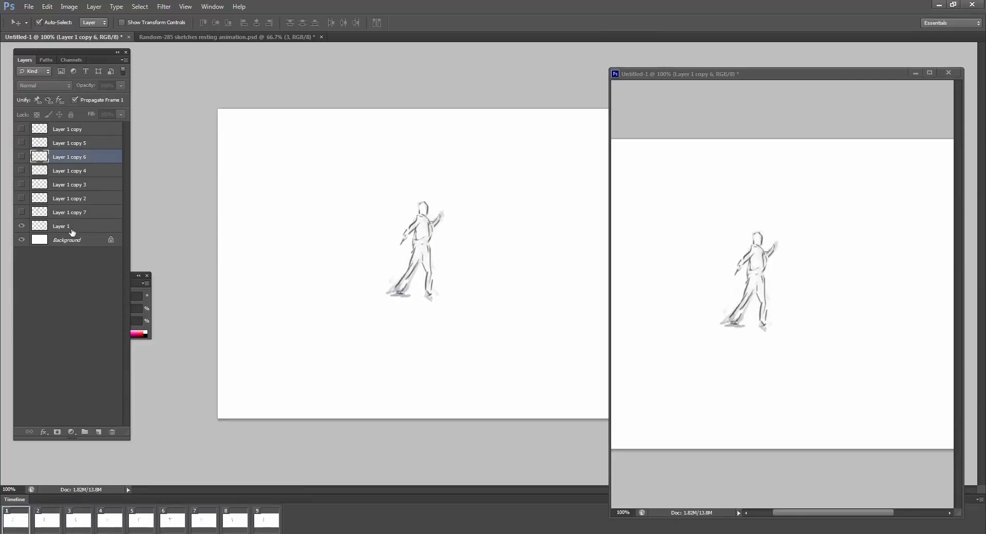
{"action": "left_click", "coordinate": [92, 229]}
{"action": "key", "text": "ctrl+t"}
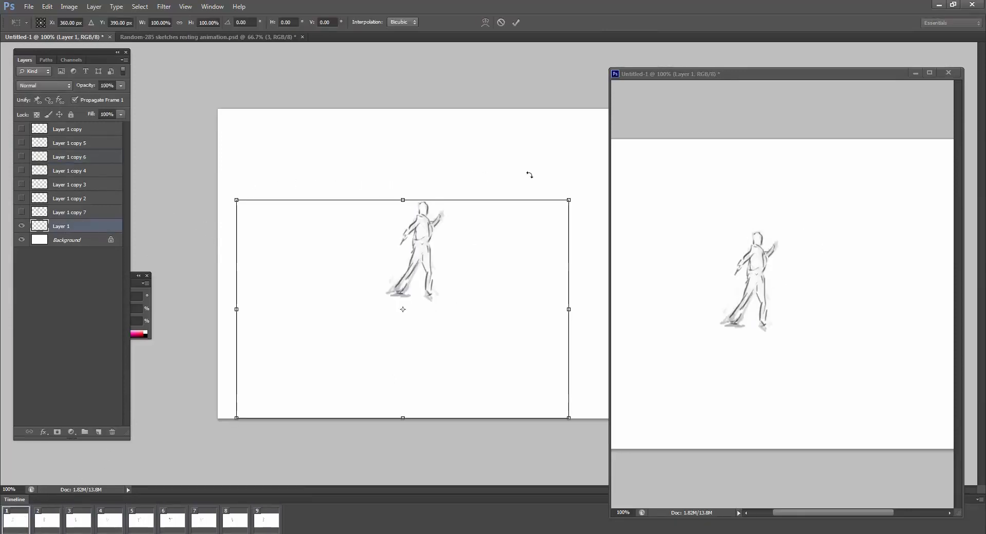
{"action": "left_click_drag", "start_coordinate": [569, 200], "coordinate": [667, 136]}
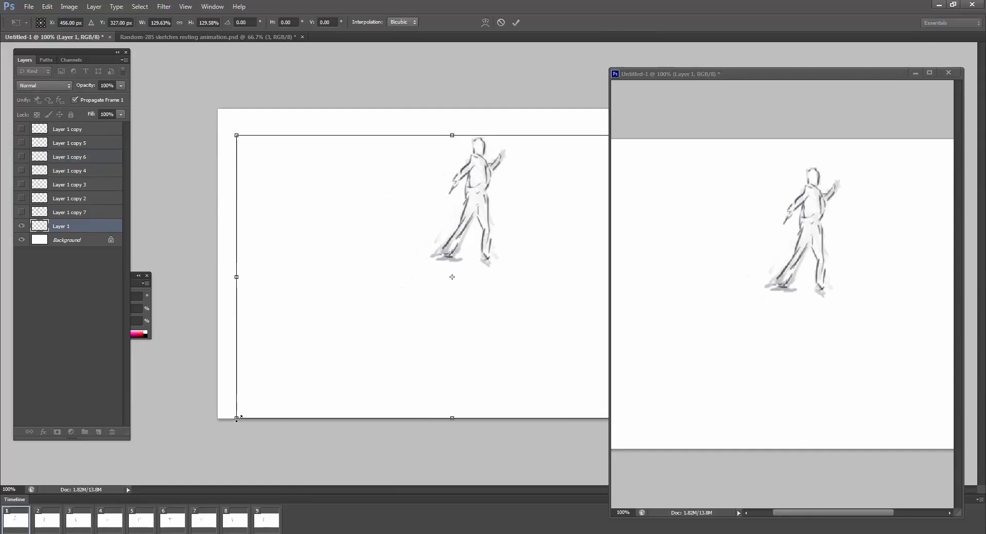
{"action": "key", "text": "Escape"}
On frame 1, show the large figure on Layer 1 copy 7 in place of Layer 1 and make it the active layer
{"action": "left_click", "coordinate": [21, 212]}
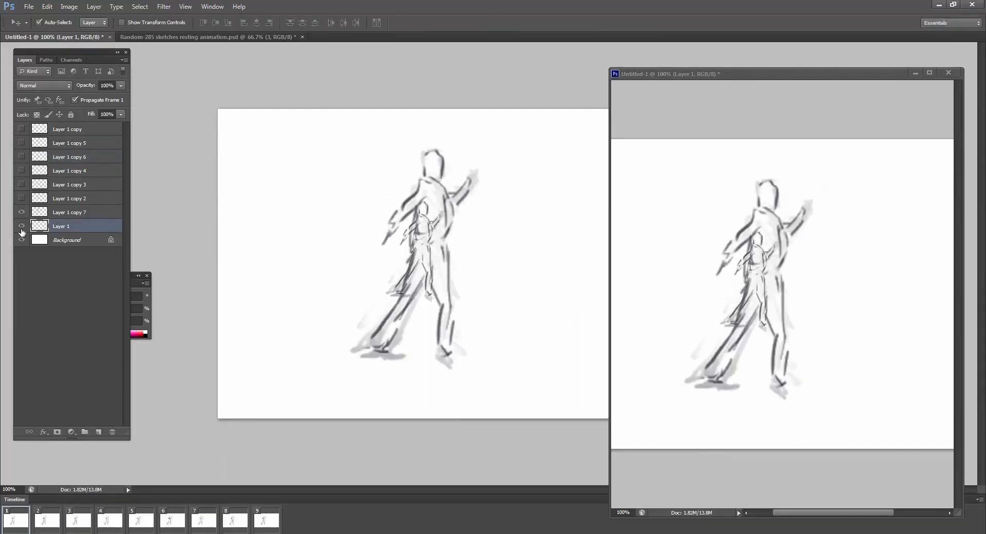
{"action": "left_click", "coordinate": [21, 226]}
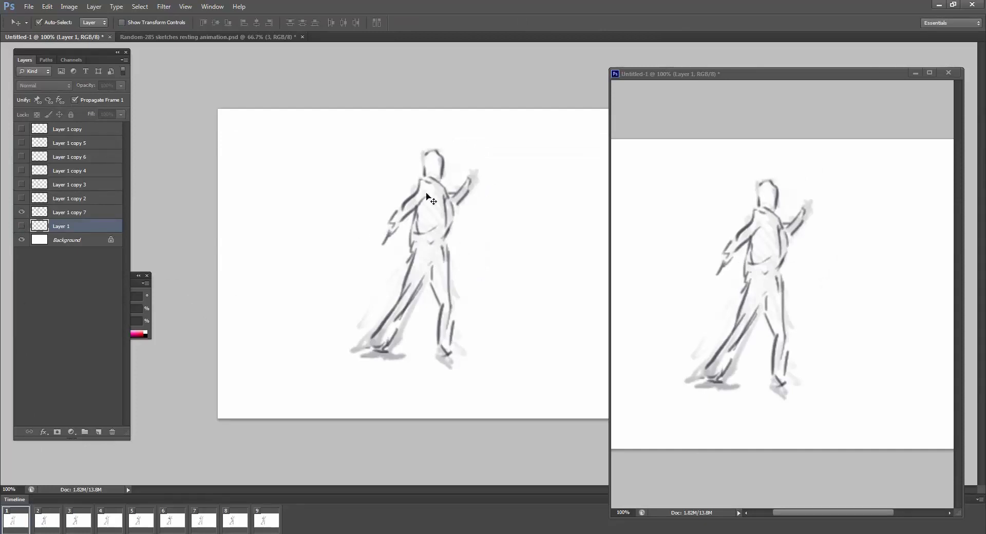
{"action": "left_click", "coordinate": [441, 176]}
Partly erase the large figure on Layer 1 copy 7 to a faint guide, undoing the last eraser pass
{"action": "key", "text": "e"}
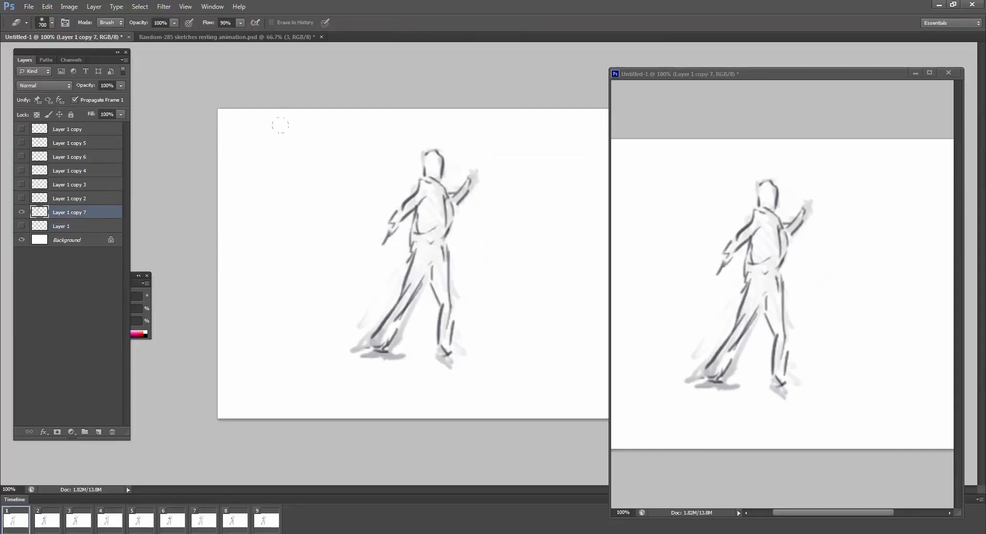
{"action": "mouse_move", "coordinate": [400, 169]}
{"action": "left_mouse_down"}
{"action": "mouse_move", "coordinate": [431, 231]}
{"action": "mouse_move", "coordinate": [432, 185]}
{"action": "left_mouse_up"}
{"action": "key", "text": "b"}
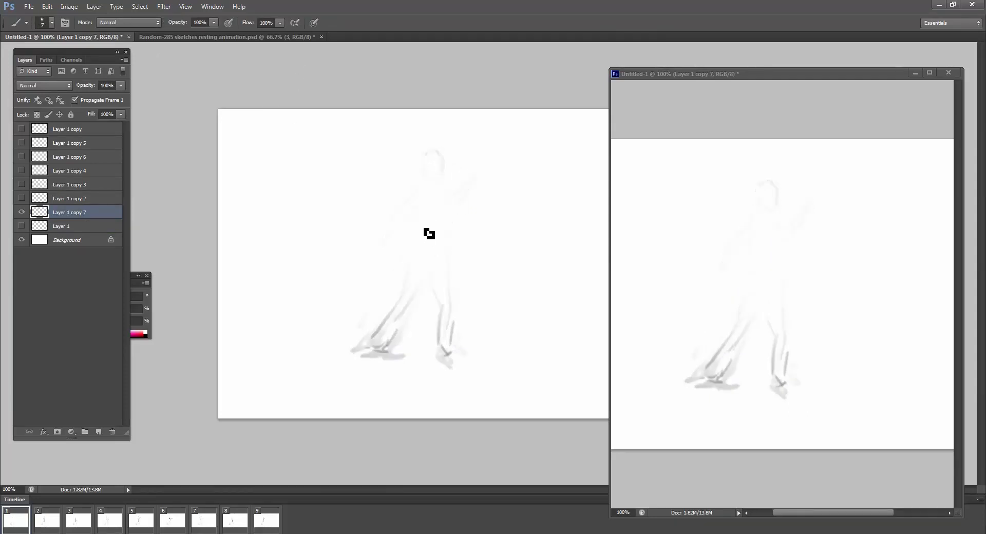
{"action": "key", "text": "ctrl+z"}
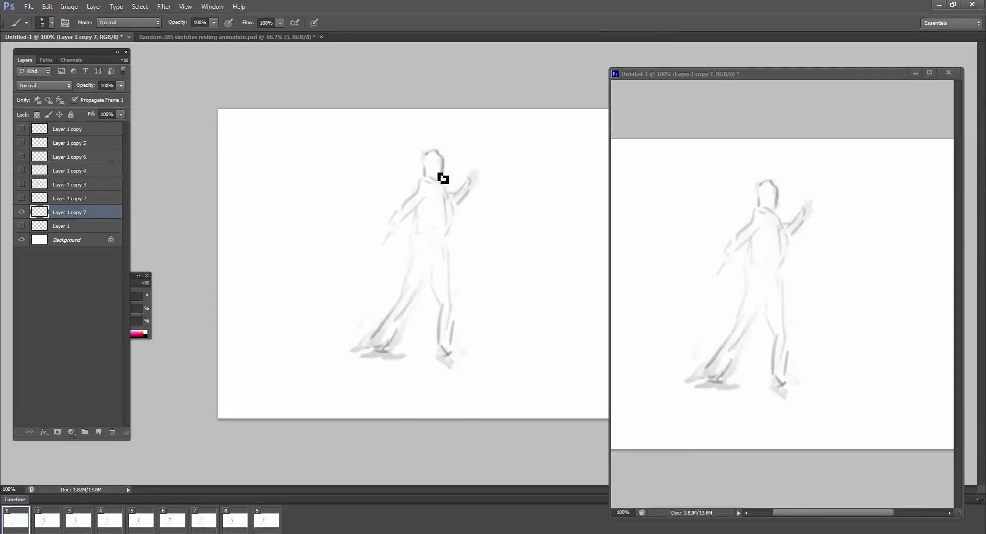
Redraw the head, neck, shoulders and lowered arm over the faint guide with thin brush lines
{"action": "mouse_move", "coordinate": [426, 160]}
{"action": "left_mouse_down"}
{"action": "mouse_move", "coordinate": [442, 160]}
{"action": "mouse_move", "coordinate": [449, 180]}
{"action": "mouse_move", "coordinate": [440, 180]}
{"action": "left_mouse_up"}
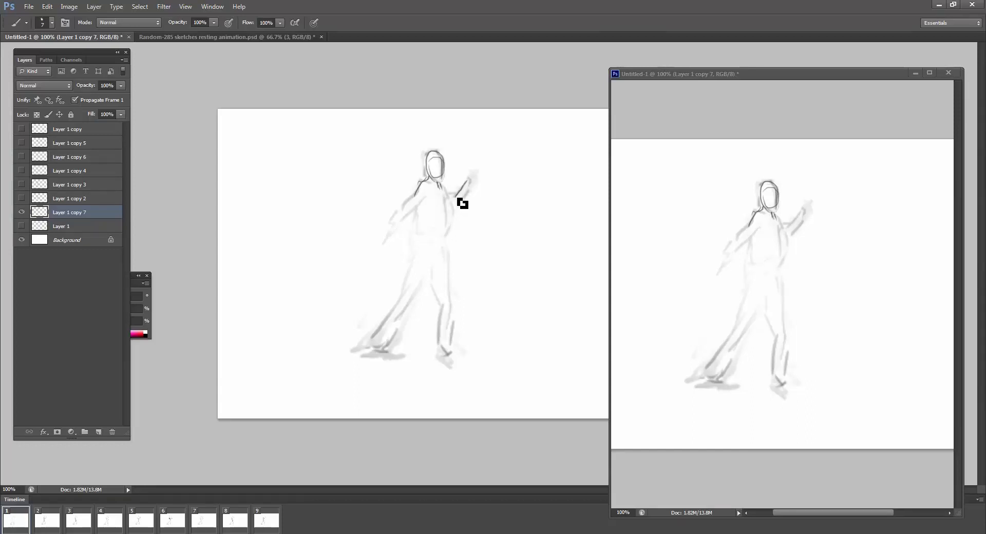
{"action": "mouse_move", "coordinate": [460, 204]}
{"action": "left_mouse_down"}
{"action": "mouse_move", "coordinate": [473, 196]}
{"action": "mouse_move", "coordinate": [465, 203]}
{"action": "left_mouse_up"}
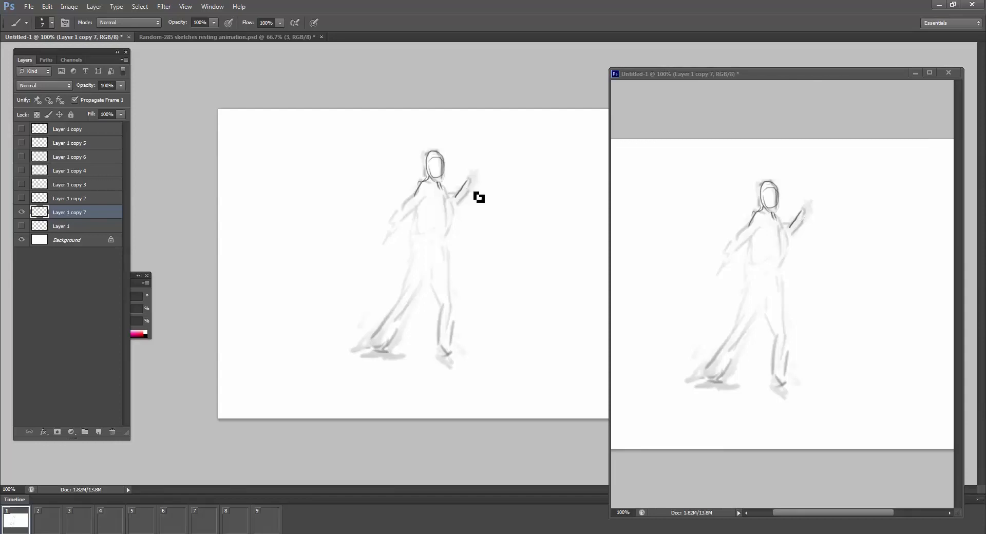
{"action": "key", "text": "ctrl+z"}
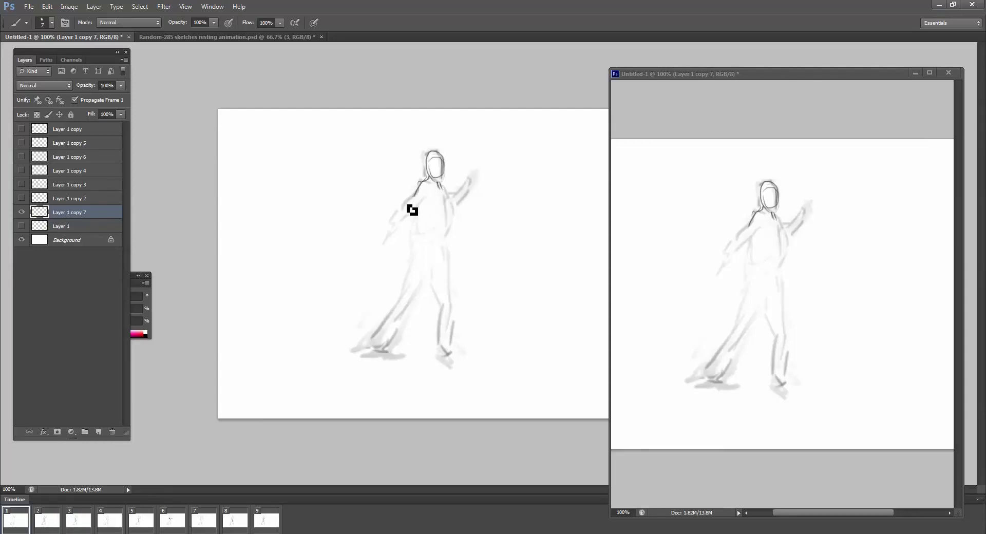
{"action": "left_click_drag", "start_coordinate": [420, 185], "coordinate": [399, 211]}
{"action": "mouse_move", "coordinate": [426, 203]}
{"action": "left_mouse_down"}
{"action": "mouse_move", "coordinate": [393, 239]}
{"action": "mouse_move", "coordinate": [417, 213]}
{"action": "mouse_move", "coordinate": [392, 239]}
{"action": "mouse_move", "coordinate": [403, 208]}
{"action": "mouse_move", "coordinate": [379, 246]}
{"action": "left_mouse_up"}
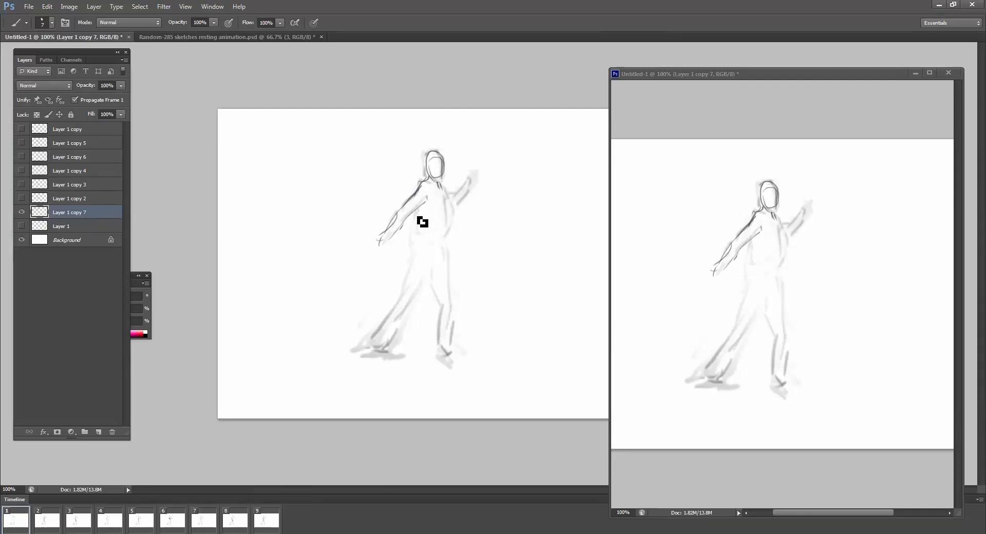
Draw the torso contours, waistline and chest lines, and the raised arm with its fist
{"action": "mouse_move", "coordinate": [419, 211]}
{"action": "left_mouse_down"}
{"action": "mouse_move", "coordinate": [417, 226]}
{"action": "mouse_move", "coordinate": [448, 228]}
{"action": "mouse_move", "coordinate": [442, 240]}
{"action": "left_mouse_up"}
{"action": "left_click_drag", "start_coordinate": [426, 240], "coordinate": [448, 235]}
{"action": "mouse_move", "coordinate": [446, 195]}
{"action": "left_mouse_down"}
{"action": "mouse_move", "coordinate": [457, 198]}
{"action": "mouse_move", "coordinate": [465, 183]}
{"action": "mouse_move", "coordinate": [470, 193]}
{"action": "left_mouse_up"}
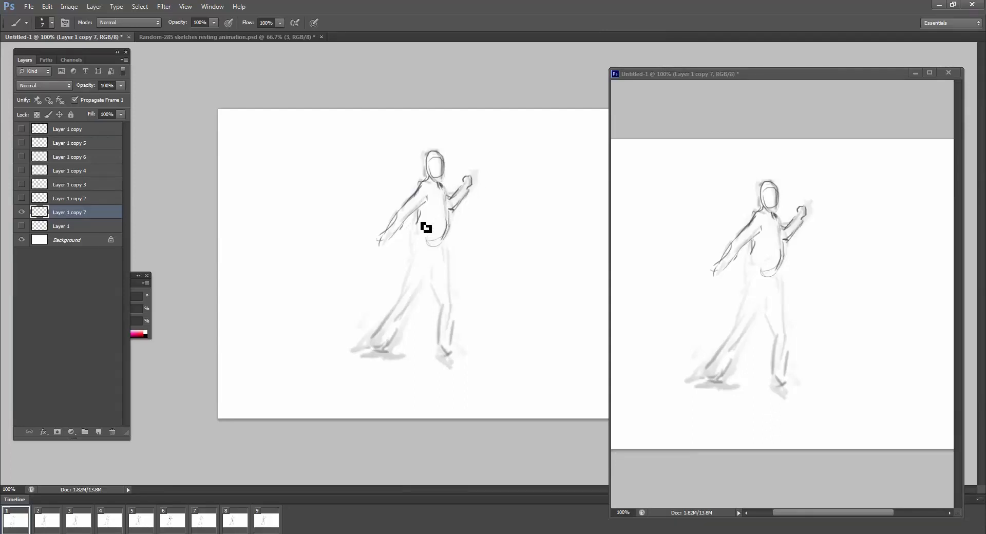
{"action": "mouse_move", "coordinate": [418, 216]}
{"action": "left_mouse_down"}
{"action": "mouse_move", "coordinate": [419, 259]}
{"action": "mouse_move", "coordinate": [439, 272]}
{"action": "mouse_move", "coordinate": [405, 285]}
{"action": "left_mouse_up"}
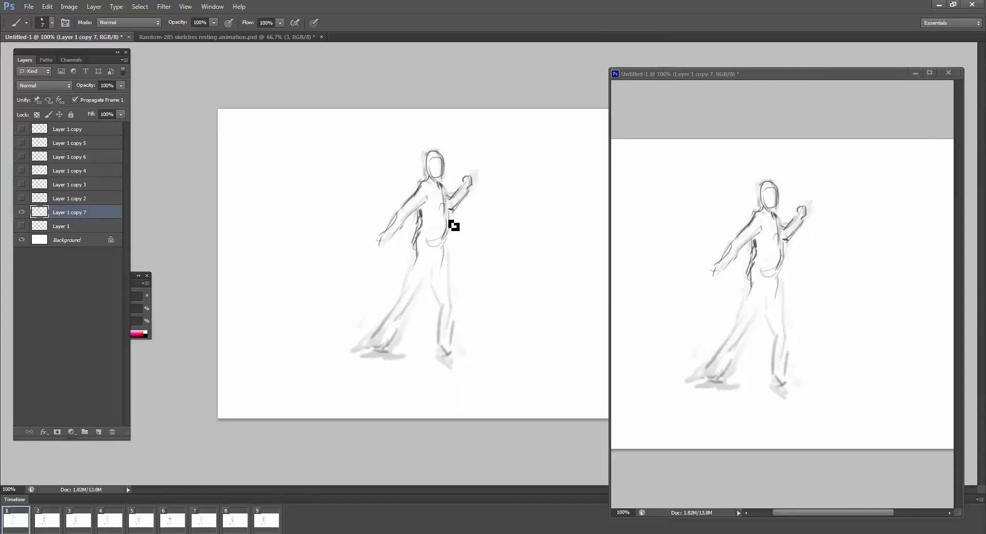
{"action": "left_click_drag", "start_coordinate": [440, 211], "coordinate": [424, 214]}
Draw both legs with their feet over the guide, and finish the lowered arm with a round fist
{"action": "left_click_drag", "start_coordinate": [417, 258], "coordinate": [401, 289]}
{"action": "mouse_move", "coordinate": [439, 253]}
{"action": "left_mouse_down"}
{"action": "mouse_move", "coordinate": [406, 306]}
{"action": "mouse_move", "coordinate": [395, 300]}
{"action": "mouse_move", "coordinate": [375, 346]}
{"action": "left_mouse_up"}
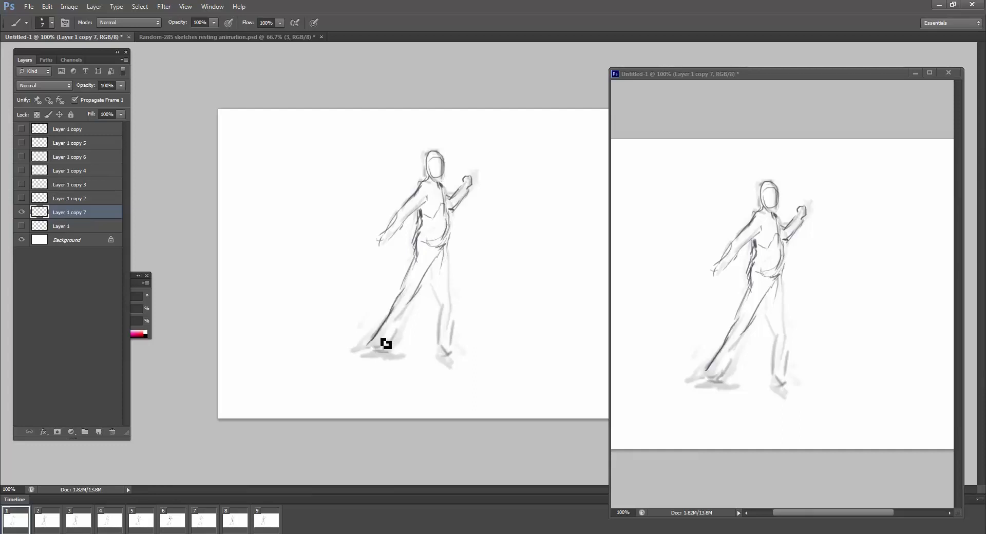
{"action": "left_click_drag", "start_coordinate": [414, 304], "coordinate": [384, 339]}
{"action": "mouse_move", "coordinate": [402, 313]}
{"action": "left_mouse_down"}
{"action": "mouse_move", "coordinate": [385, 338]}
{"action": "mouse_move", "coordinate": [392, 346]}
{"action": "mouse_move", "coordinate": [382, 342]}
{"action": "left_mouse_up"}
{"action": "mouse_move", "coordinate": [446, 246]}
{"action": "left_mouse_down"}
{"action": "mouse_move", "coordinate": [442, 290]}
{"action": "mouse_move", "coordinate": [453, 282]}
{"action": "mouse_move", "coordinate": [442, 292]}
{"action": "mouse_move", "coordinate": [453, 296]}
{"action": "mouse_move", "coordinate": [433, 338]}
{"action": "left_mouse_up"}
{"action": "mouse_move", "coordinate": [452, 304]}
{"action": "left_mouse_down"}
{"action": "mouse_move", "coordinate": [445, 352]}
{"action": "mouse_move", "coordinate": [444, 300]}
{"action": "mouse_move", "coordinate": [438, 346]}
{"action": "mouse_move", "coordinate": [455, 358]}
{"action": "left_mouse_up"}
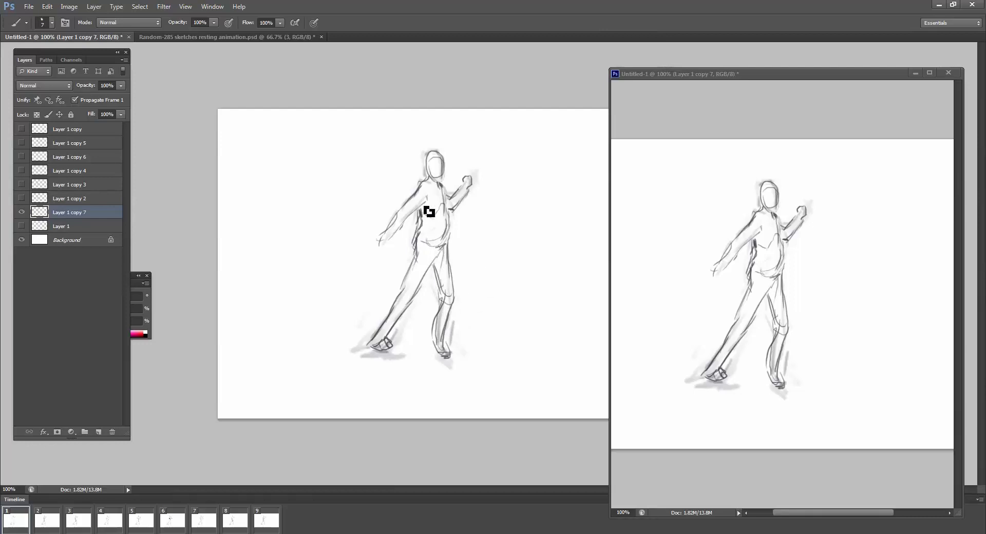
{"action": "mouse_move", "coordinate": [405, 221]}
{"action": "left_mouse_down"}
{"action": "mouse_move", "coordinate": [385, 249]}
{"action": "mouse_move", "coordinate": [385, 240]}
{"action": "mouse_move", "coordinate": [392, 244]}
{"action": "left_mouse_up"}
{"action": "left_click_drag", "start_coordinate": [453, 211], "coordinate": [463, 202]}
Compare the redrawn figure on frame 1 with the following frames up to frame 5
{"action": "left_click", "coordinate": [50, 517]}
{"action": "left_click", "coordinate": [24, 516]}
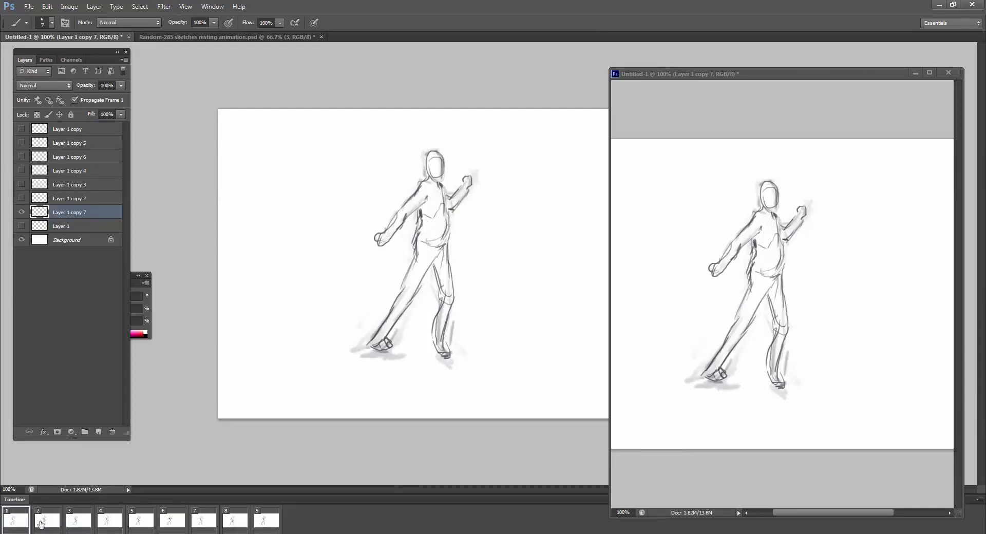
{"action": "left_click", "coordinate": [55, 520]}
{"action": "left_click", "coordinate": [24, 522]}
{"action": "left_click", "coordinate": [103, 519]}
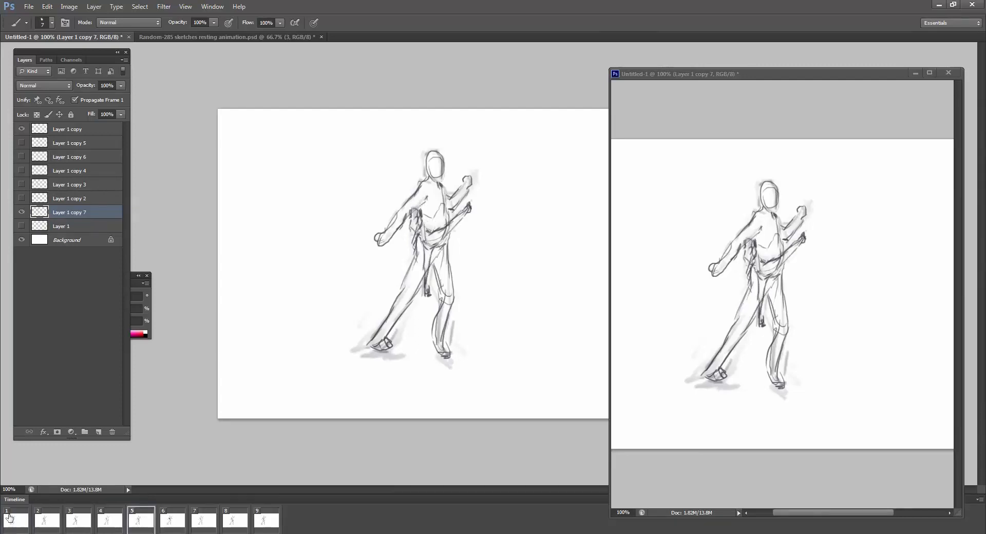
{"action": "left_click", "coordinate": [22, 522]}
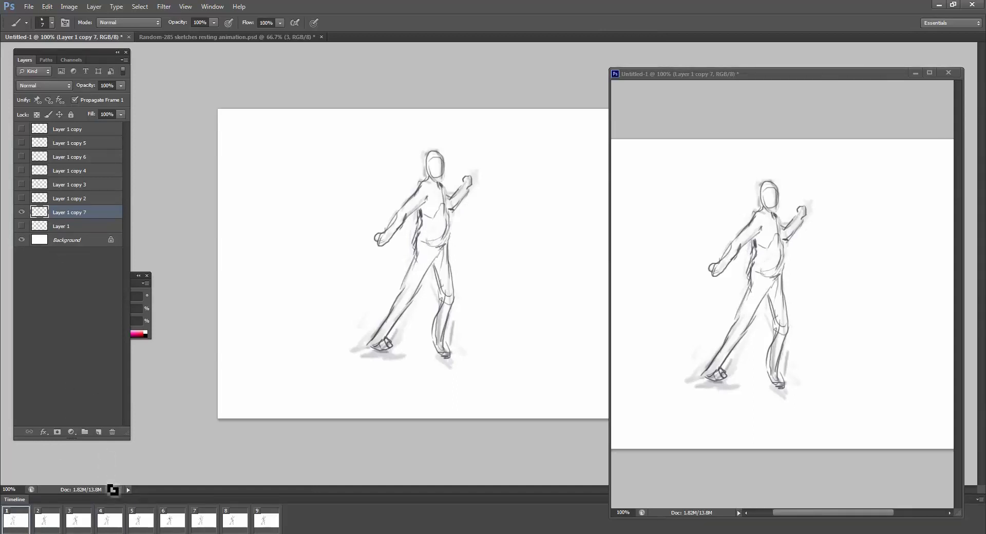
On frame 5, erase the back foot of the large figure on Layer 1 copy 7 and redraw it
{"action": "left_click", "coordinate": [147, 522]}
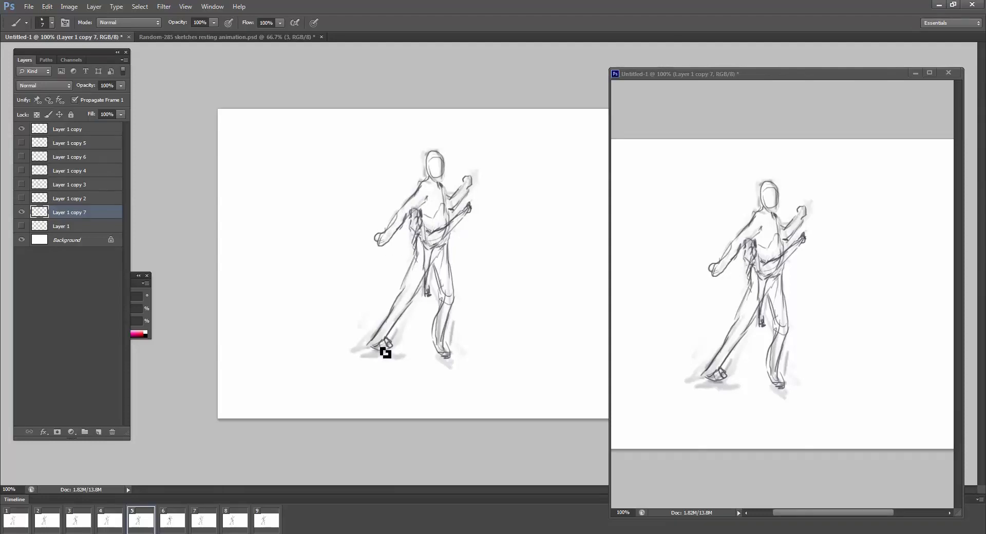
{"action": "key", "text": "e"}
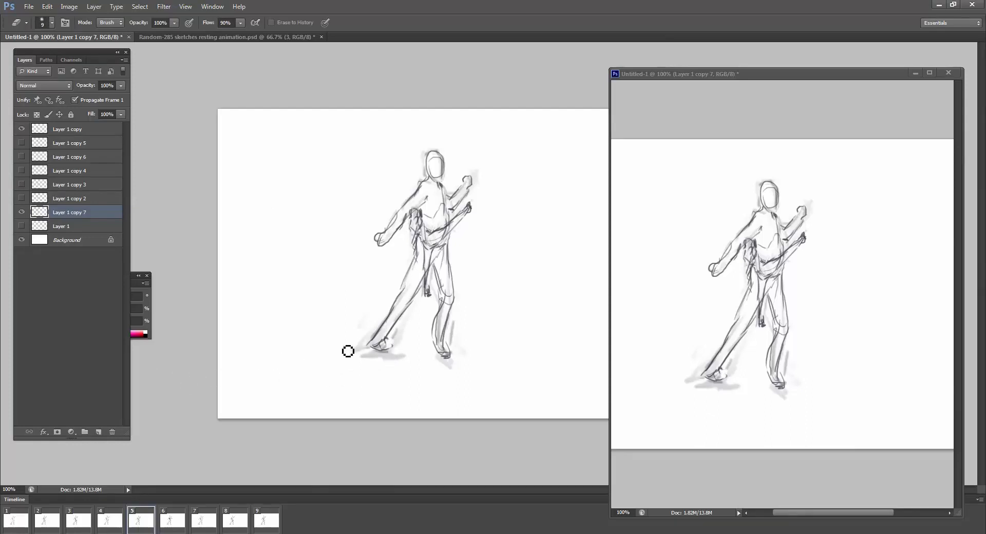
{"action": "key", "text": "b"}
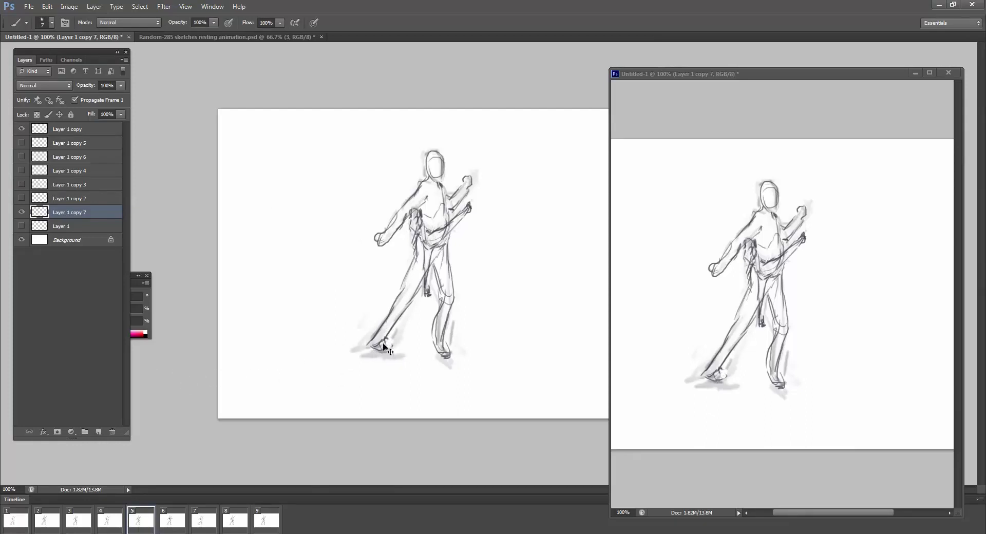
{"action": "mouse_move", "coordinate": [386, 344]}
{"action": "left_mouse_down"}
{"action": "mouse_move", "coordinate": [386, 357]}
{"action": "mouse_move", "coordinate": [376, 351]}
{"action": "mouse_move", "coordinate": [388, 343]}
{"action": "left_mouse_up"}
On frame 1, show Layer 1 in place of Layer 1 copy 7, and hide Layer 1 on frames 2 to 5
{"action": "left_click", "coordinate": [22, 522]}
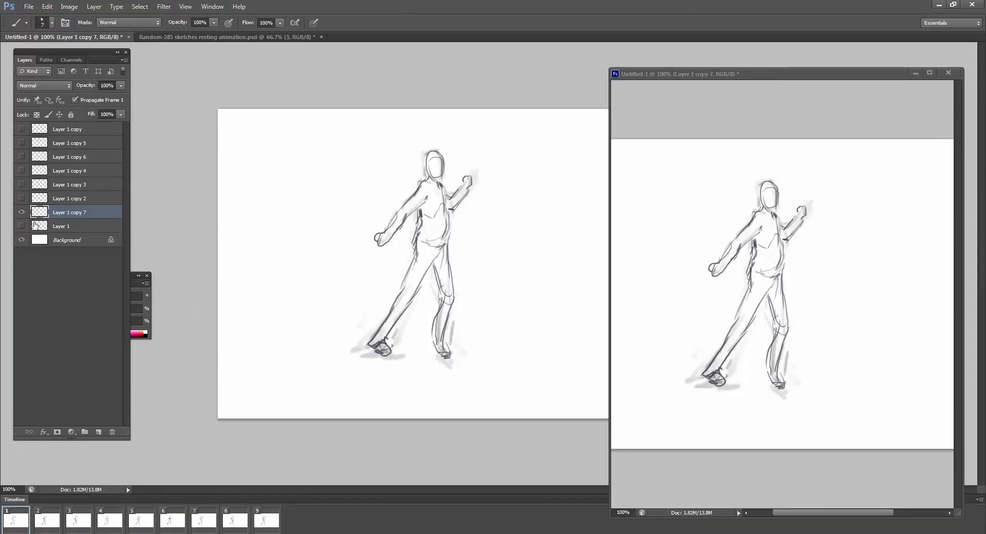
{"action": "left_click_drag", "start_coordinate": [22, 212], "coordinate": [22, 226]}
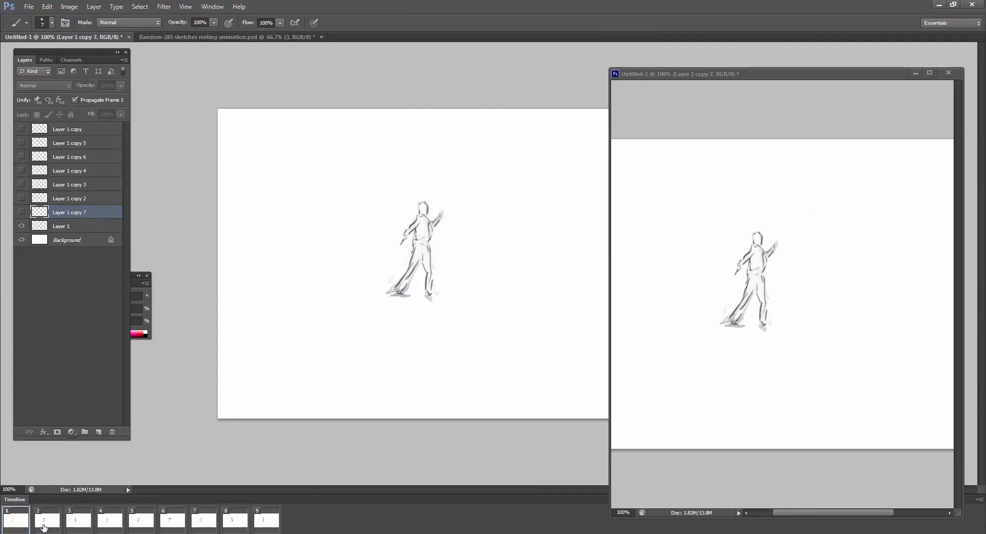
{"action": "left_click", "coordinate": [42, 521]}
{"action": "left_click", "coordinate": [21, 226]}
{"action": "left_click", "coordinate": [81, 522]}
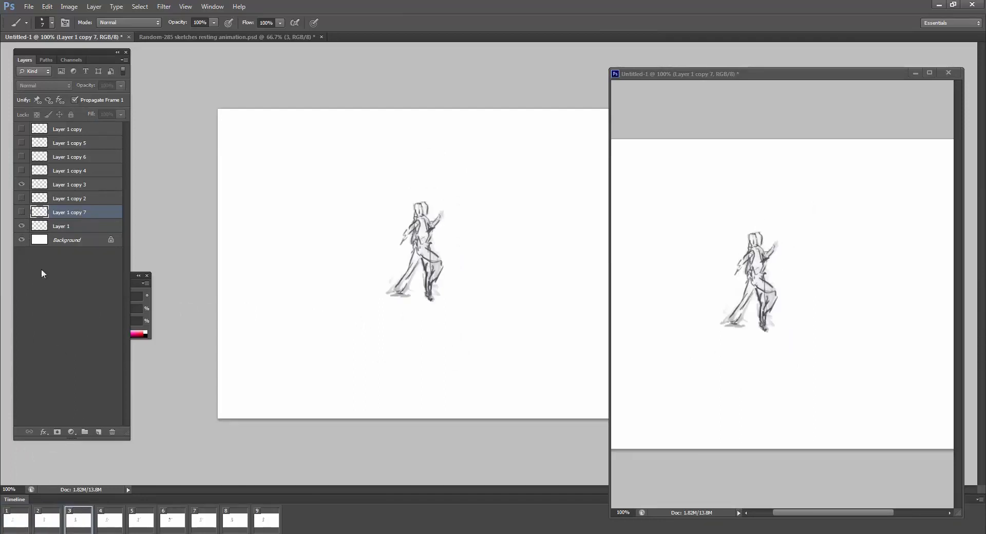
{"action": "left_click", "coordinate": [21, 226]}
{"action": "left_click", "coordinate": [116, 521]}
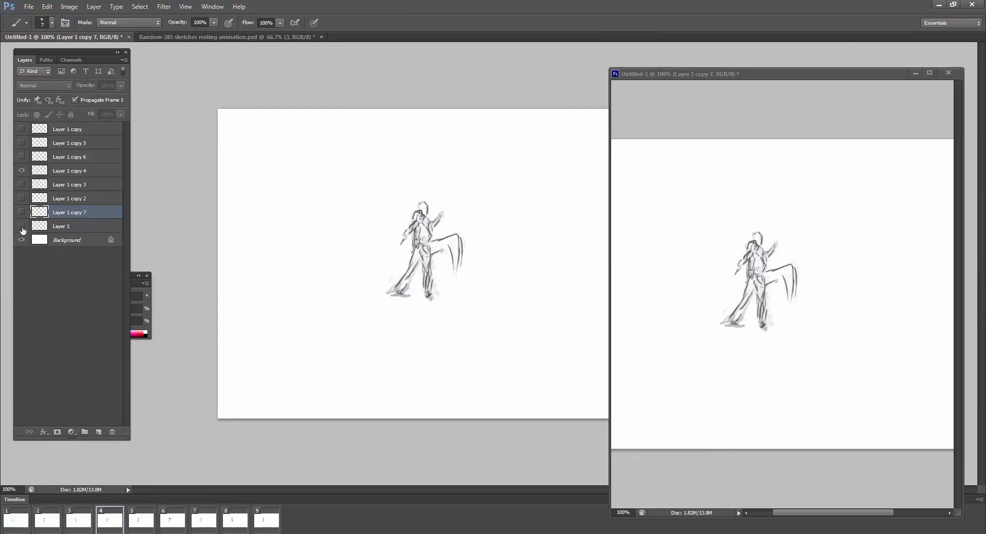
{"action": "left_click", "coordinate": [22, 226]}
{"action": "left_click", "coordinate": [143, 519]}
{"action": "left_click", "coordinate": [21, 225]}
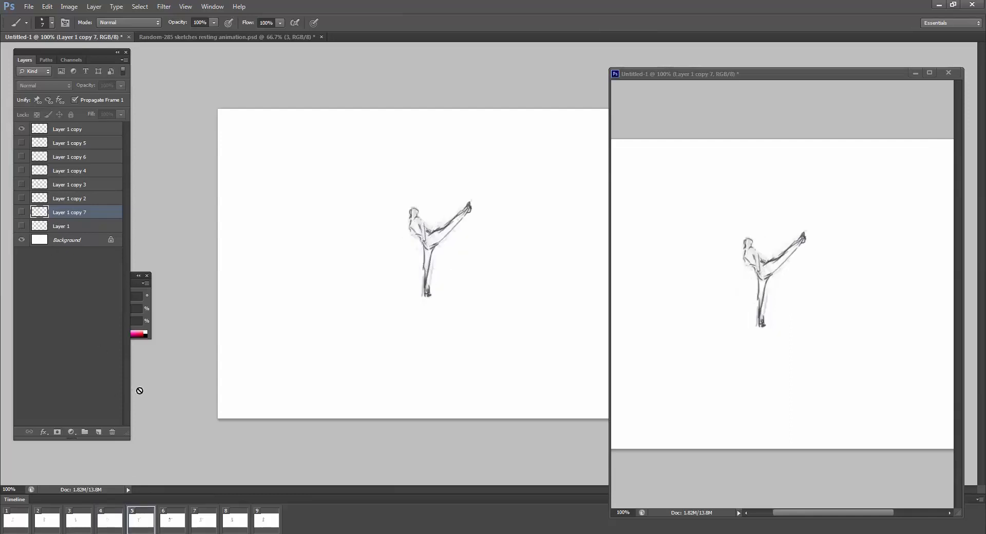
Hide Layer 1 on frames 6 to 9
{"action": "left_click", "coordinate": [176, 525]}
{"action": "left_click", "coordinate": [204, 520]}
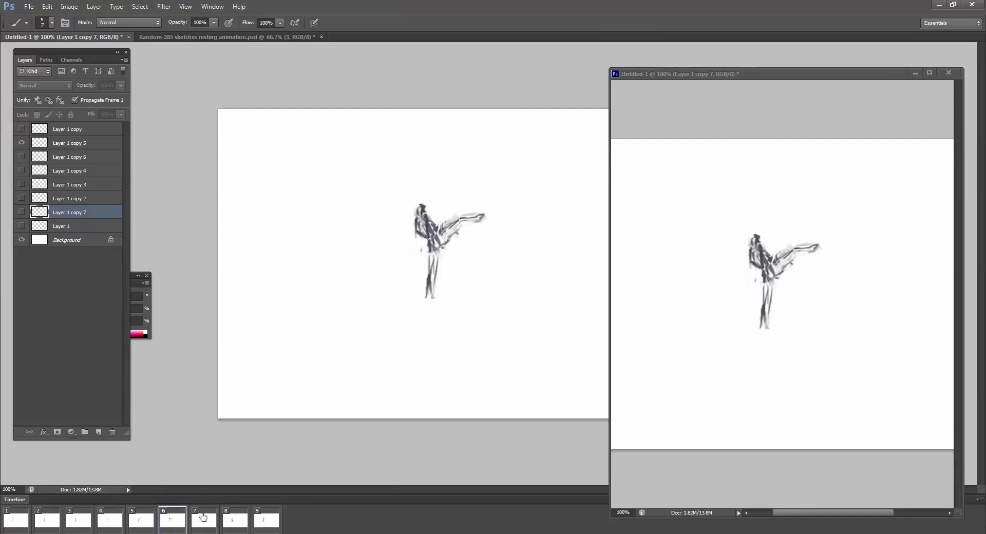
{"action": "left_click", "coordinate": [21, 226]}
{"action": "left_click", "coordinate": [232, 520]}
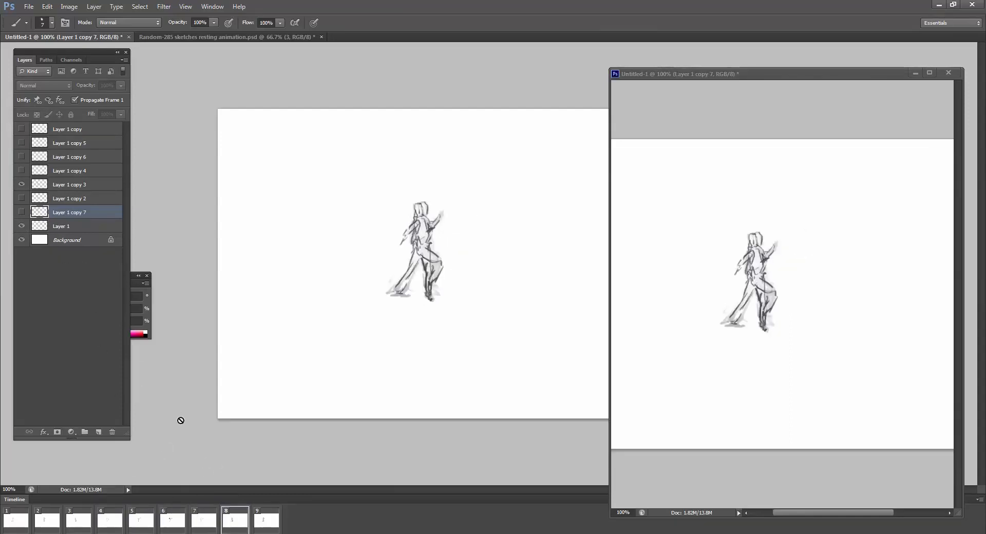
{"action": "left_click", "coordinate": [22, 226]}
{"action": "left_click", "coordinate": [264, 520]}
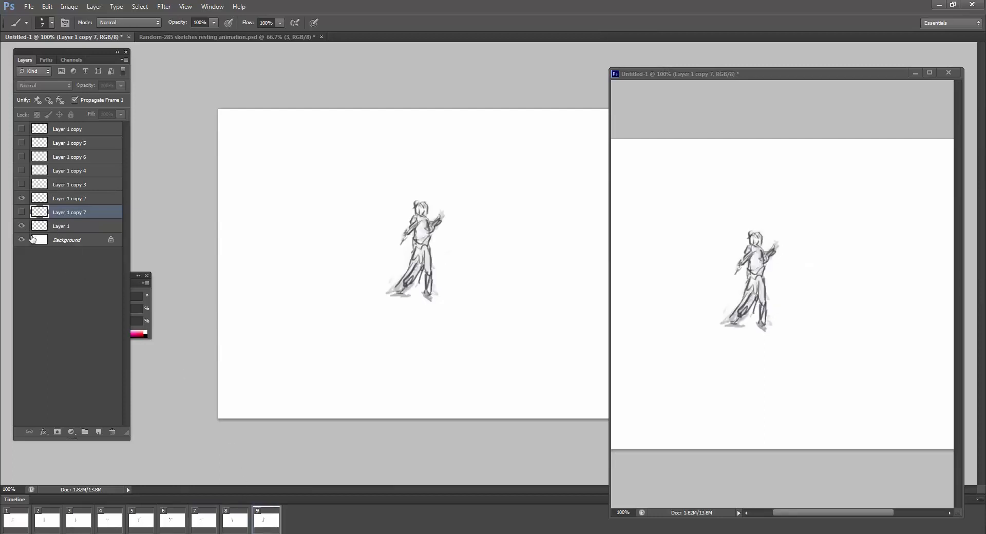
{"action": "left_click", "coordinate": [22, 226]}
Play the animation from frame 1
{"action": "left_click", "coordinate": [20, 522]}
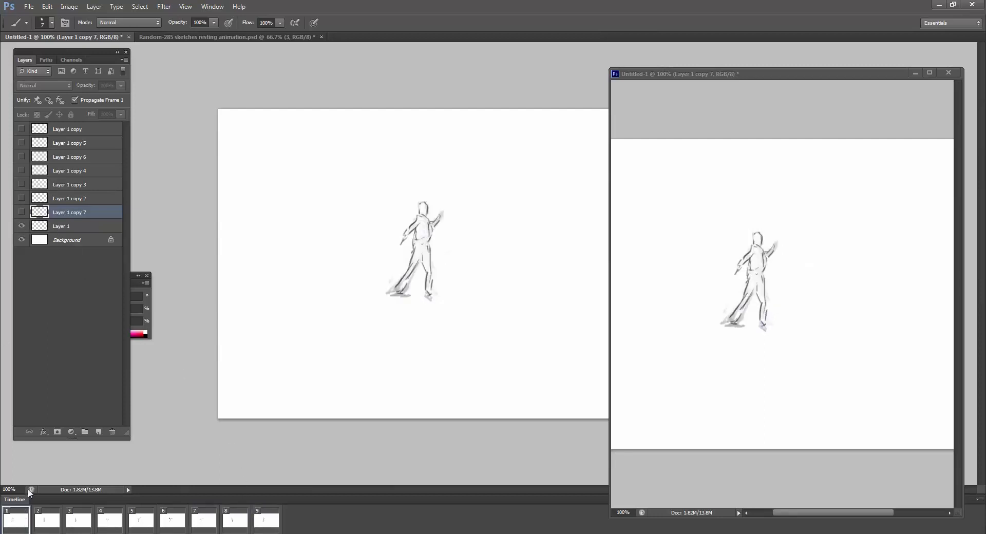
{"action": "key", "text": "space"}
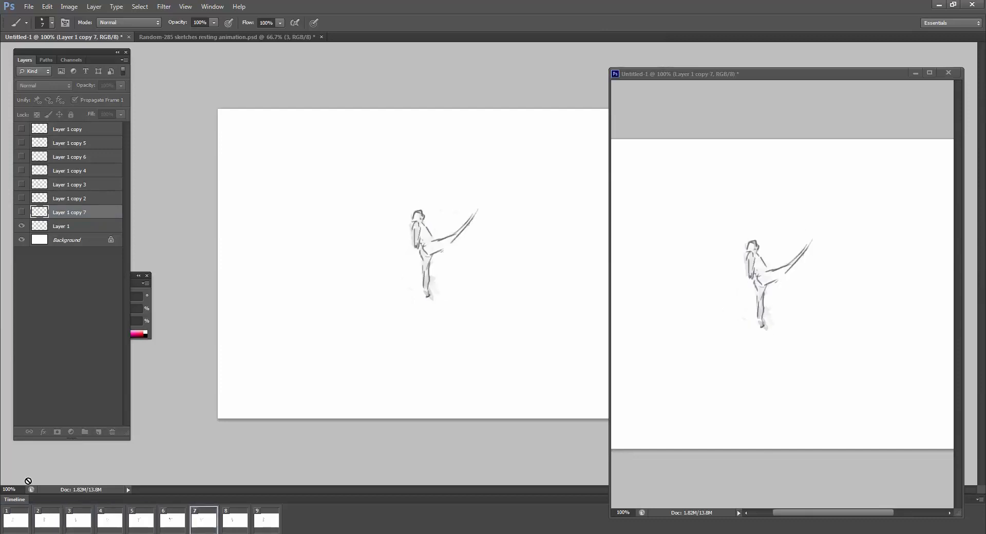